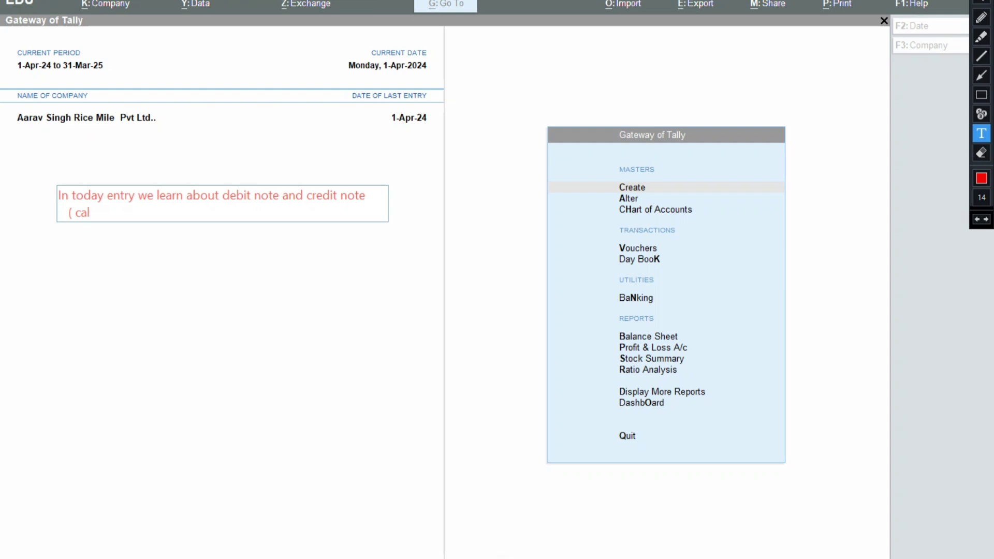
Step: Complete the heading note's second line to read "( called purchase rrturn and sales return )"
type("purchase rrturn and ss")
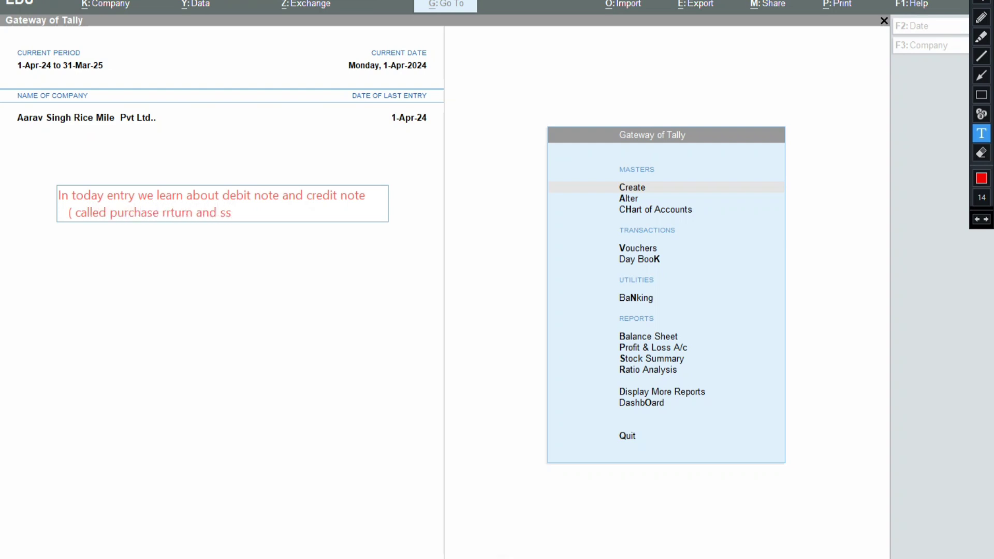
type("ales return")
key("Left")
key("Left")
key("Left")
key("Left")
key("Left")
key("Left")
key("Left")
key("Left")
key("Left")
key("Left")
key("Left")
key("BackSpace")
key("Right")
key("Right")
key("Right")
key("Right")
key("Right")
key("Right")
key("Right")
key("Right")
key("Right")
key("Right")
key("Right")
type(")")
Step: Highlight the heading note's line about purchase and sales return in green
key("shift+Left")
key("shift+Left")
key("shift+Left")
key("shift+Left")
key("shift+Left")
key("shift+Left")
key("shift+Left")
key("shift+Left")
key("shift+Left")
key("shift+Left")
key("shift+Left")
key("shift+Left")
key("shift+Left")
key("shift+Left")
key("shift+Left")
key("shift+Left")
key("shift+Left")
key("shift+Left")
key("shift+Left")
key("shift+Left")
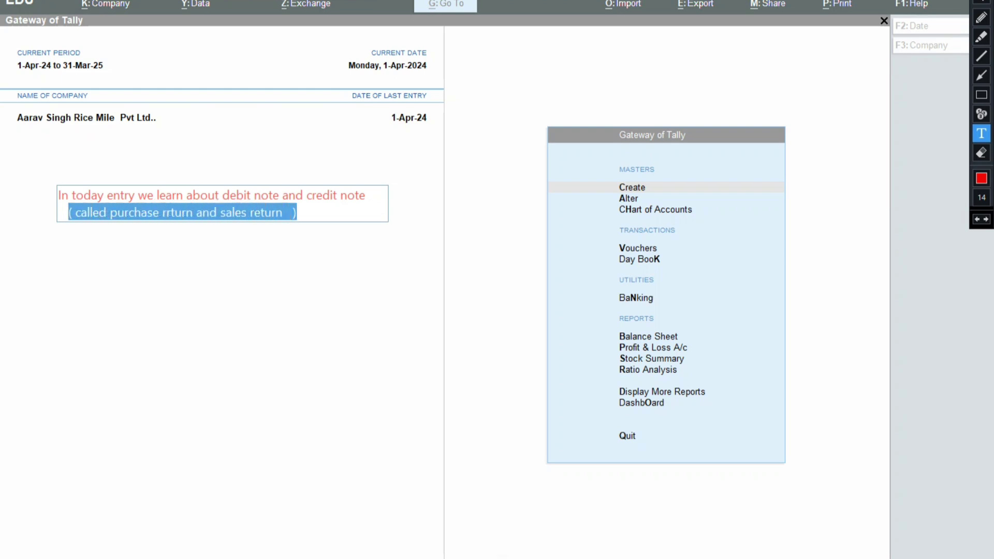
left_click(982, 37)
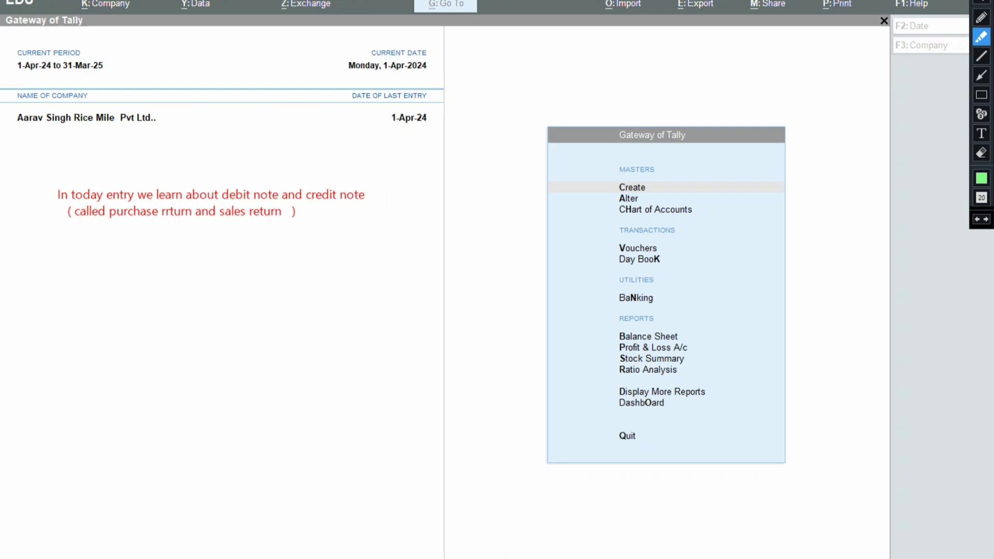
left_click_drag(57, 213, 298, 217)
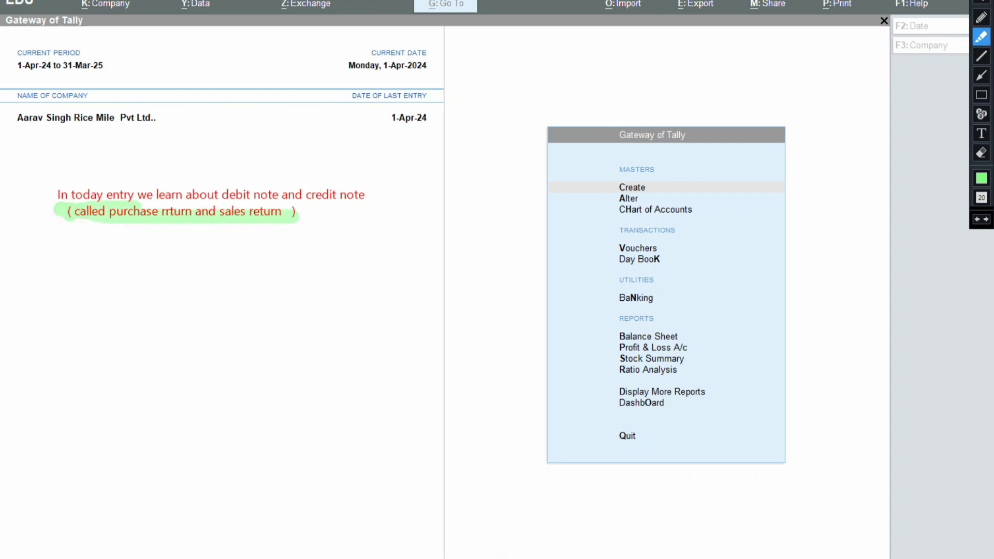
left_click_drag(258, 206, 304, 210)
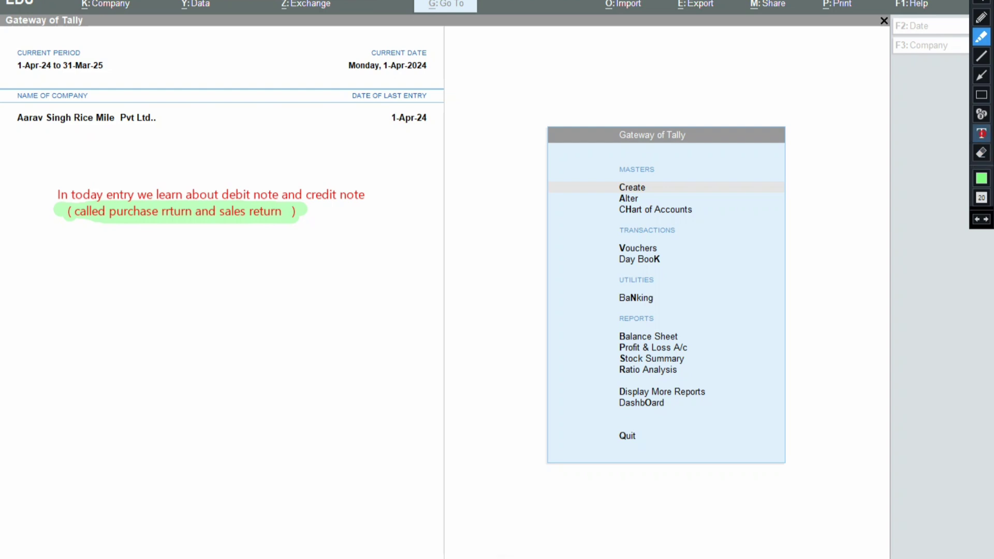
Step: Add a red text note below the heading reading "जब हम किसी ITEM को purchase करते है और तो purchase VOUCHER"
left_click(981, 133)
left_click(54, 234)
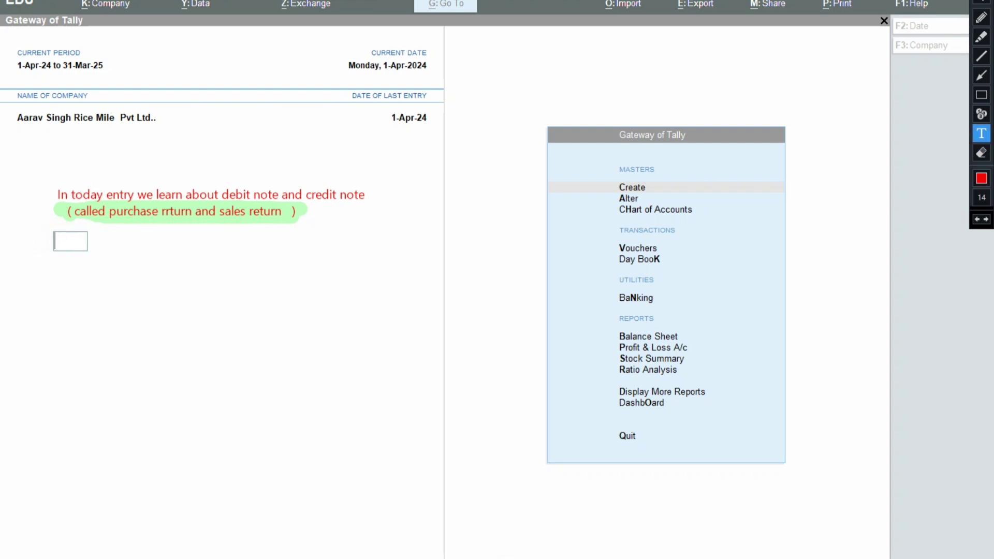
type("ZAB HU")
key("BackSpace")
key("BackSpace")
key("BackSpace")
key("BackSpace")
key("BackSpace")
key("BackSpace")
type("जब हम किसी ITEM को purchase करते है और तो purchase VOUCHER")
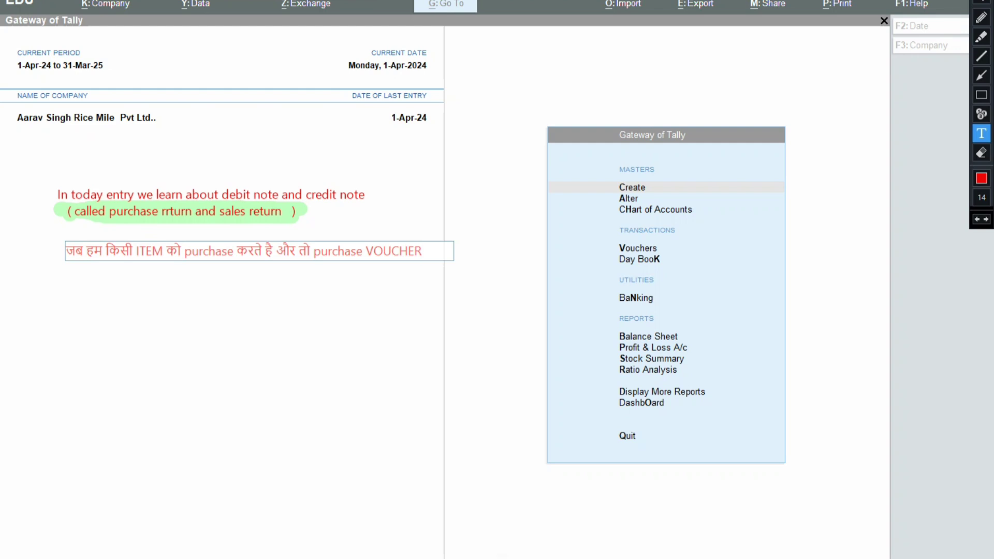
left_click(981, 2)
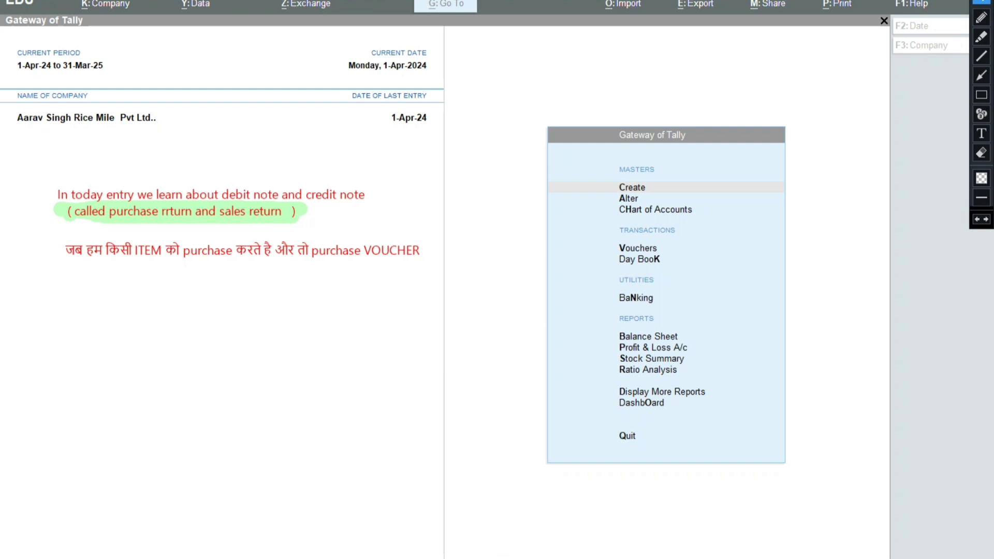
left_click(877, 132)
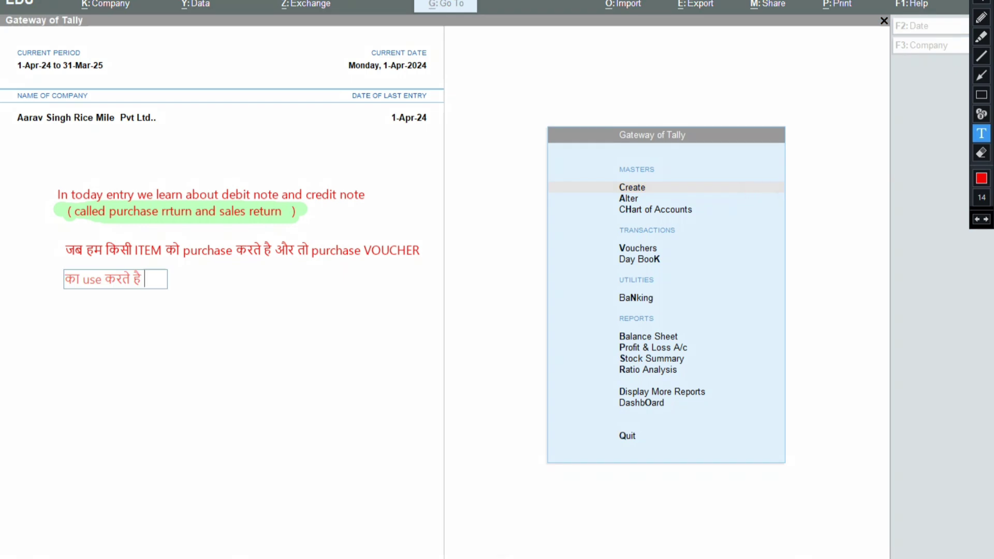
Step: Continue the note's second text after "का use करते है" with "| और जब हम purchase RETURN"
type("| aur JAB HAM PURCHASE RE")
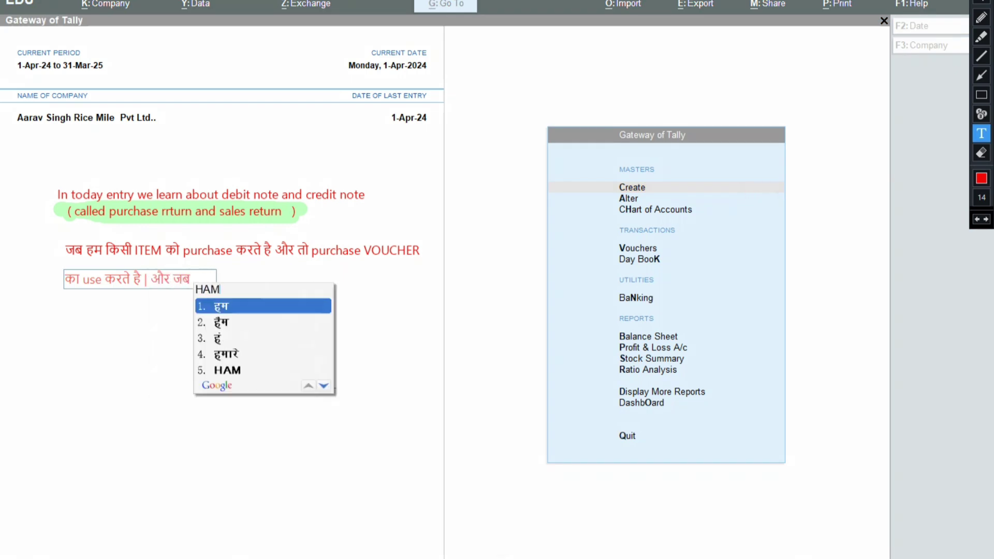
key("space")
key("BackSpace")
key("BackSpace")
type("RETURM")
key("Down")
key("BackSpace")
key("BackSpace")
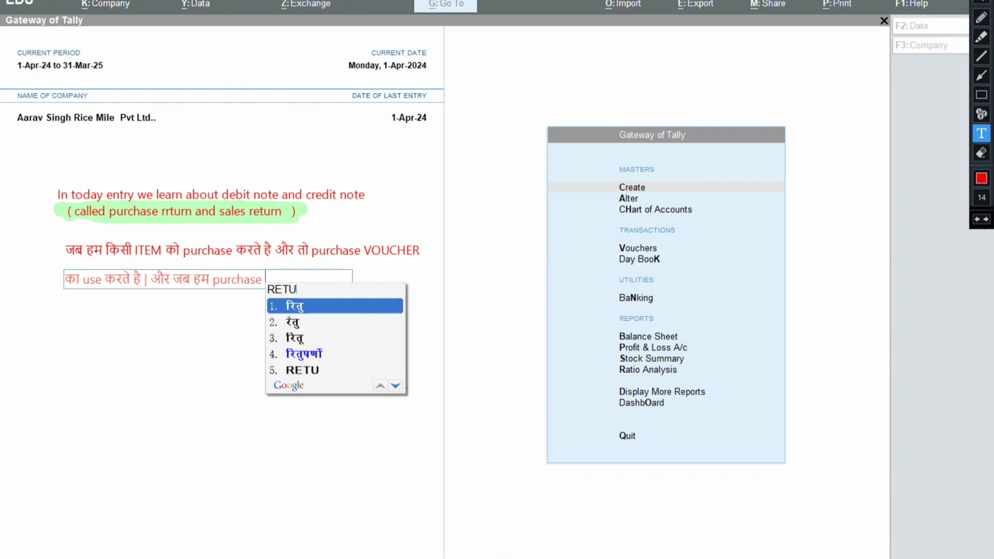
type("RN")
key("Down")
key("Down")
key("Down")
key("Down")
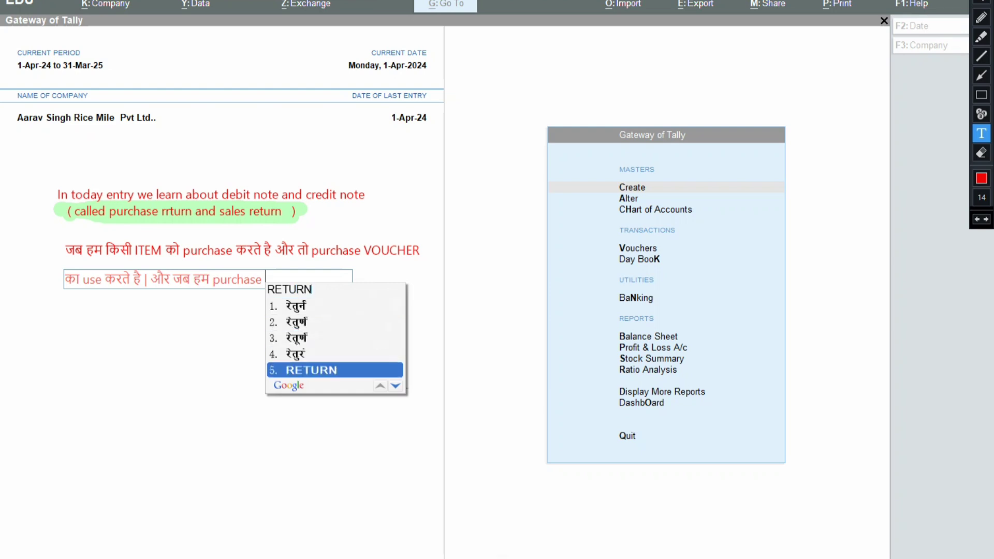
key("Return")
Step: Extend the note after "purchase RETURN" with "करते है तो हम DEBIT", keeping DEBIT in capital Latin letters
type("KA")
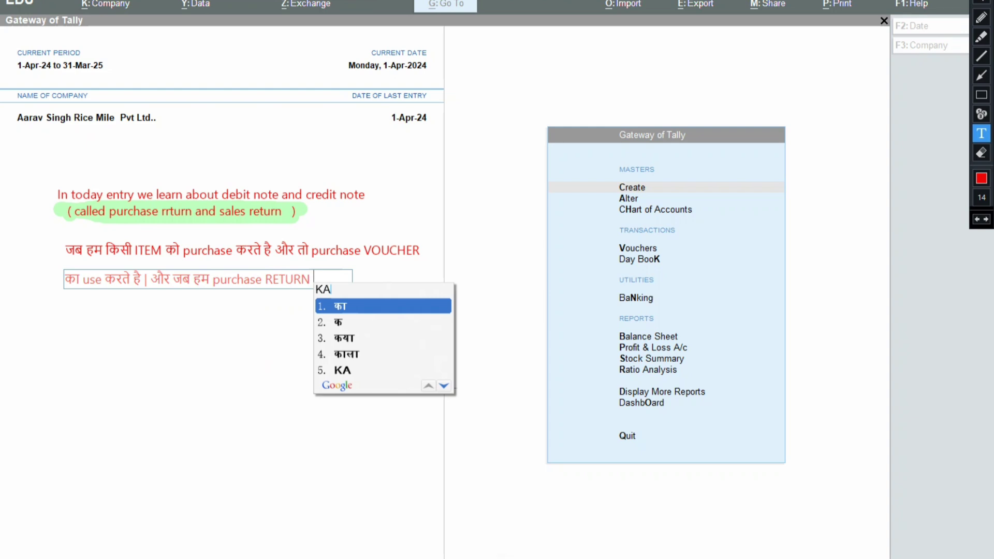
type("RTE")
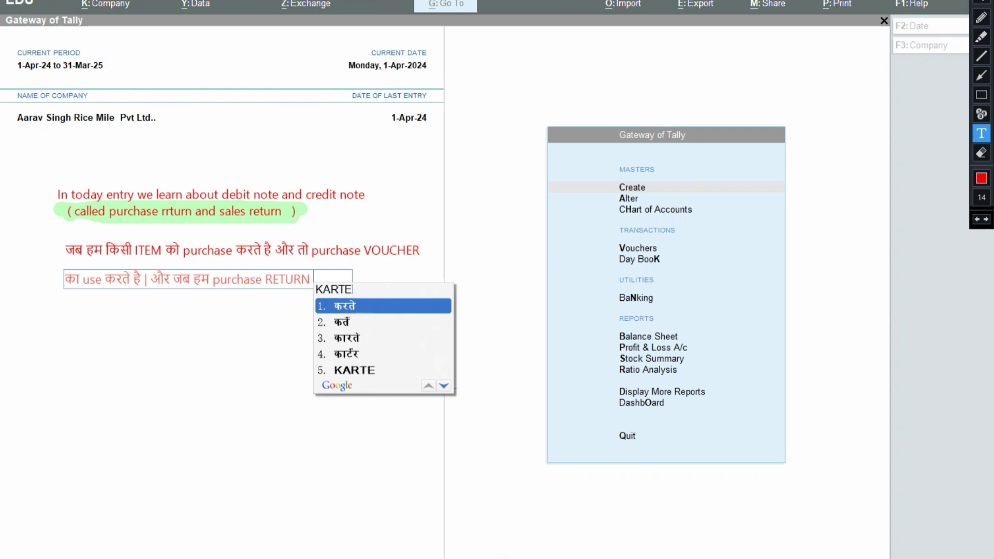
key("space")
type("HAI")
key("space")
type("TO")
key("space")
type("HAM")
key("space")
type("DEBIT")
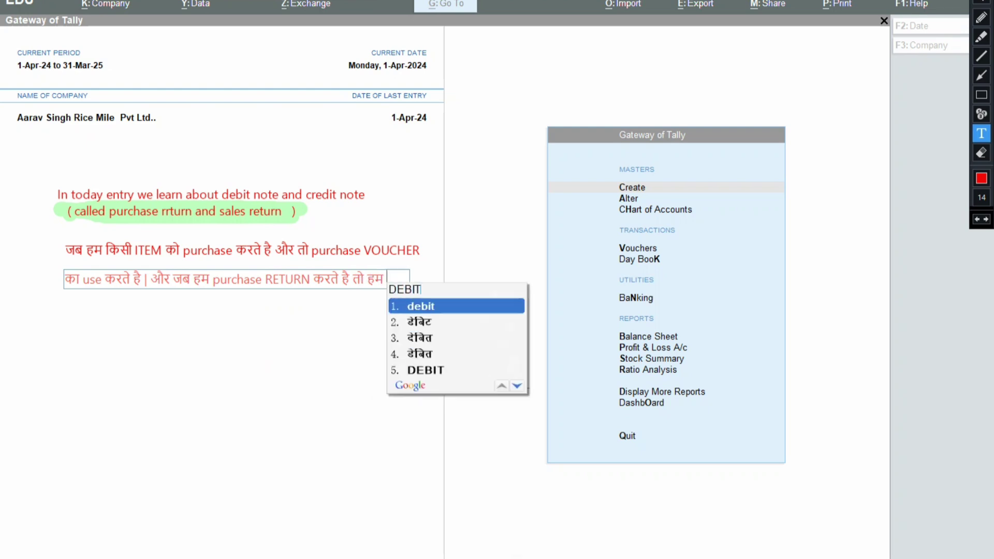
key("Down")
key("Down")
key("Down")
key("Down")
key("space")
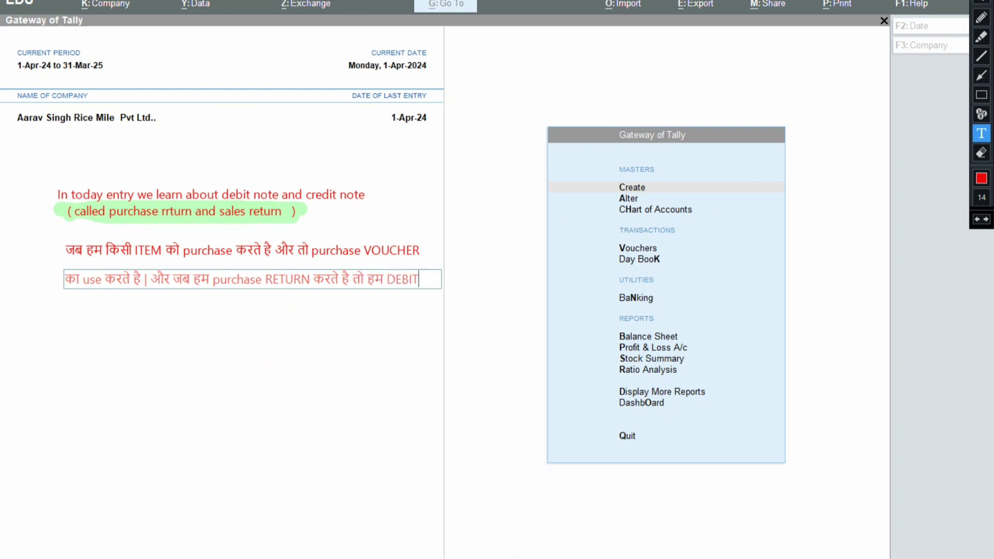
Step: Finish the purchase return sentence with "NOTE VOUCHER का use करते है |"
type("NOTE")
key("Down")
key("Down")
key("Down")
key("Down")
key("space")
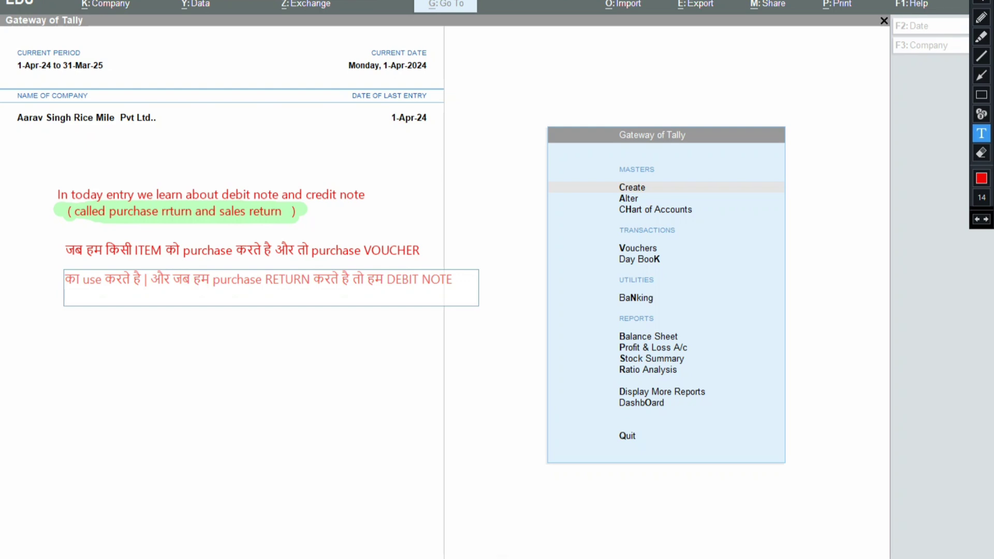
type("VOUCHER")
key("Down")
key("Down")
key("Down")
key("Down")
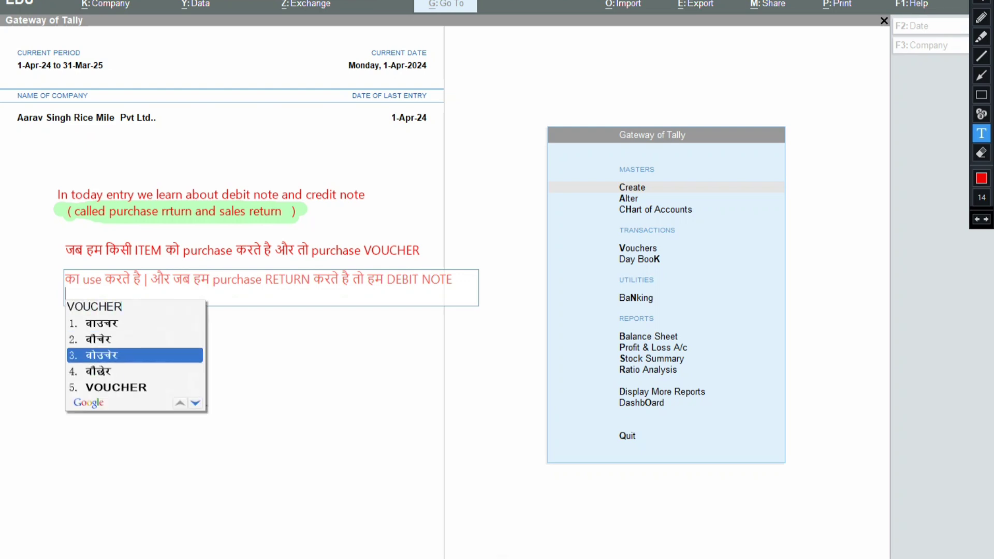
key("space")
type("ka use KARTE HAI")
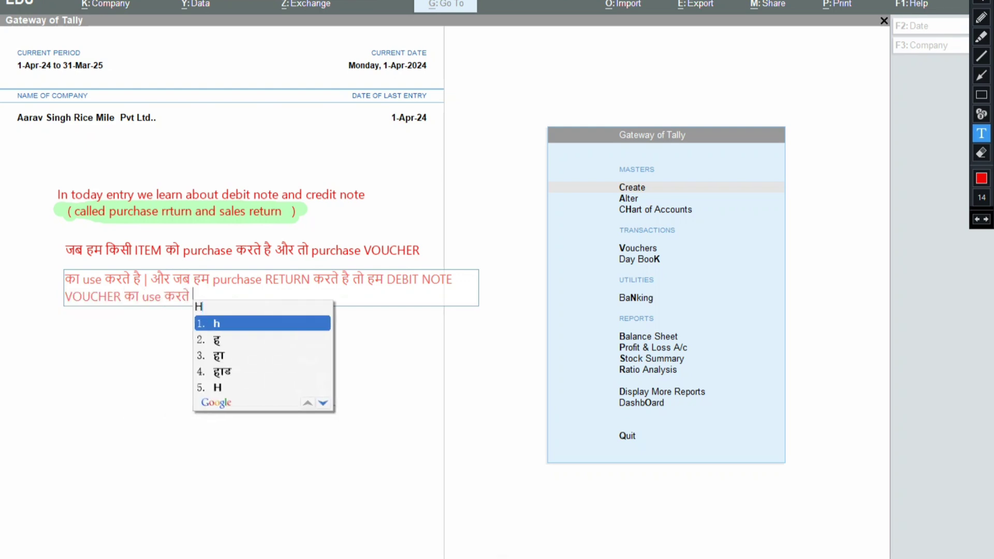
key("space")
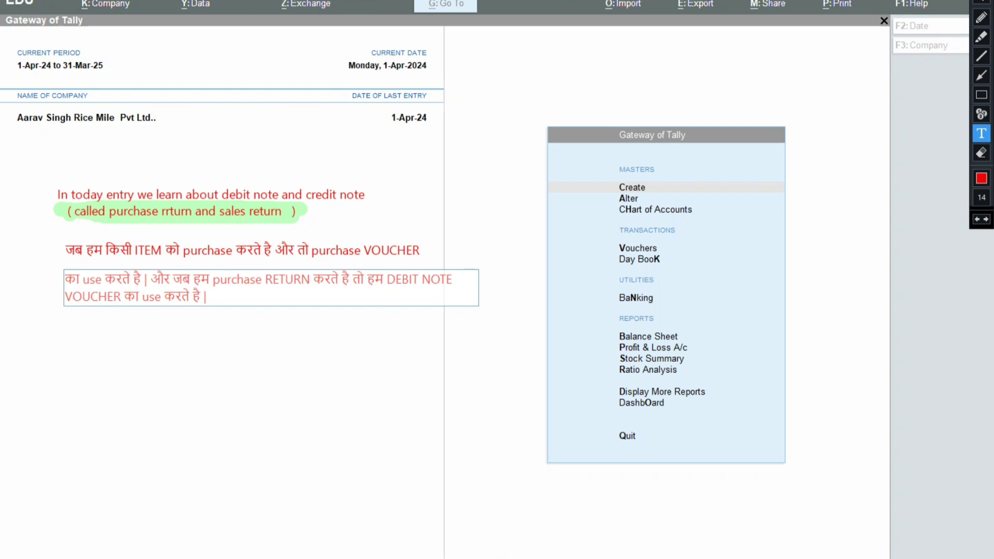
Step: Move the debit note text up and left, closer beneath the first Hindi line
key("Return")
left_click_drag(363, 316, 341, 309)
left_click(337, 358)
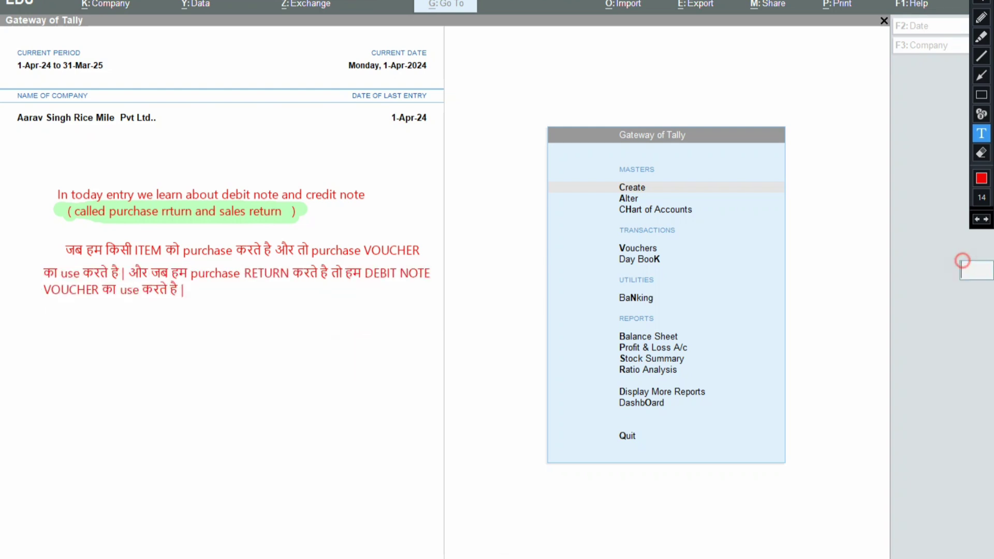
Step: Frame the purchase and debit note paragraph with a pink rectangle and mark it with a green number 1
left_click(981, 95)
mouse_move(40, 239)
left_mouse_down()
mouse_move(246, 322)
mouse_move(439, 309)
left_mouse_up()
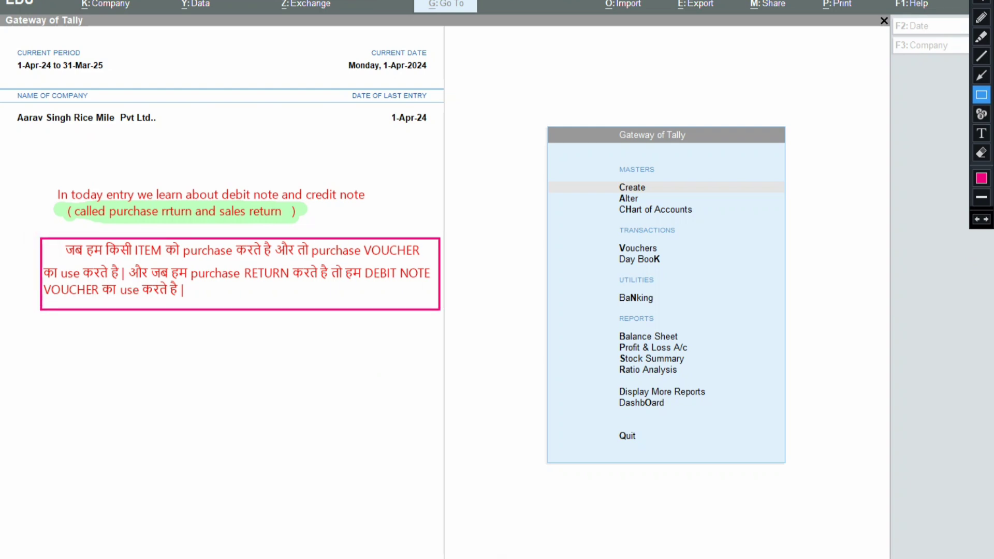
left_click(981, 114)
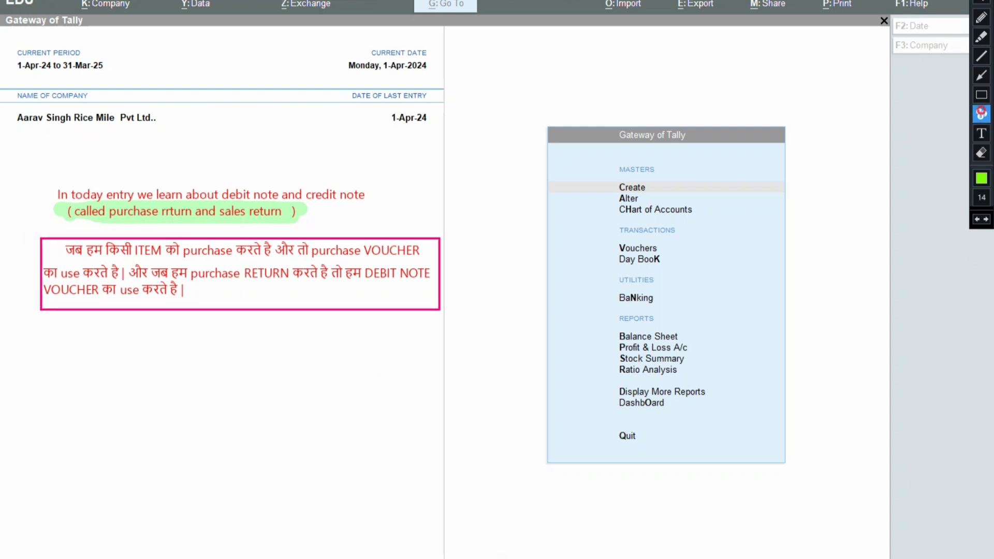
left_click(49, 252)
Step: Place a green number 2 marker below the first paragraph and draw a pink rectangle around it as an empty note area
left_click(981, 134)
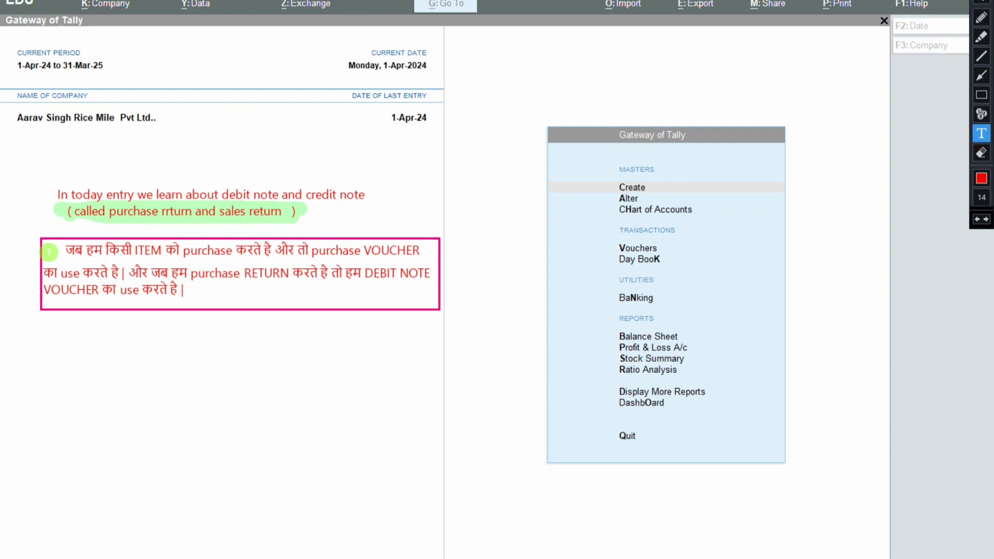
left_click(982, 114)
left_click(43, 335)
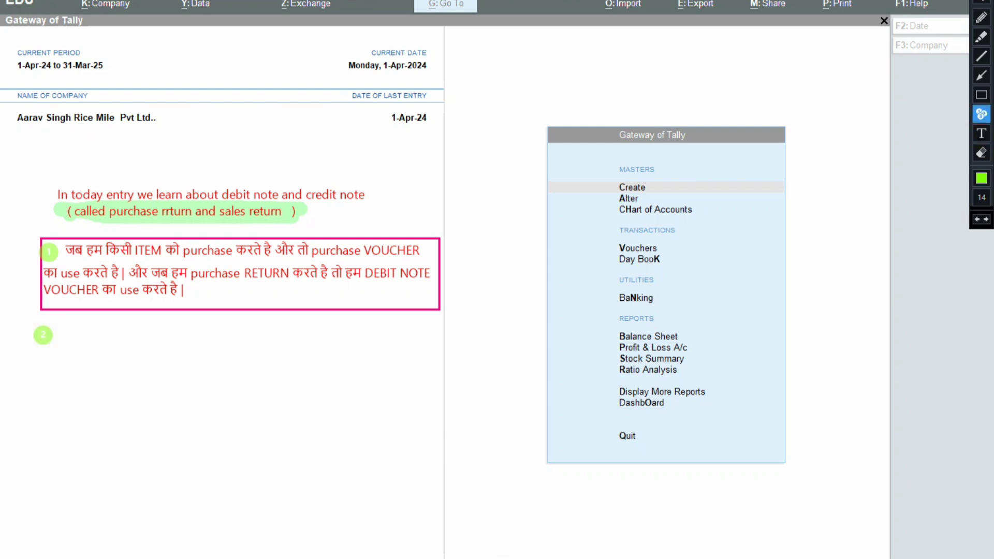
left_click(981, 94)
left_click_drag(30, 318, 438, 427)
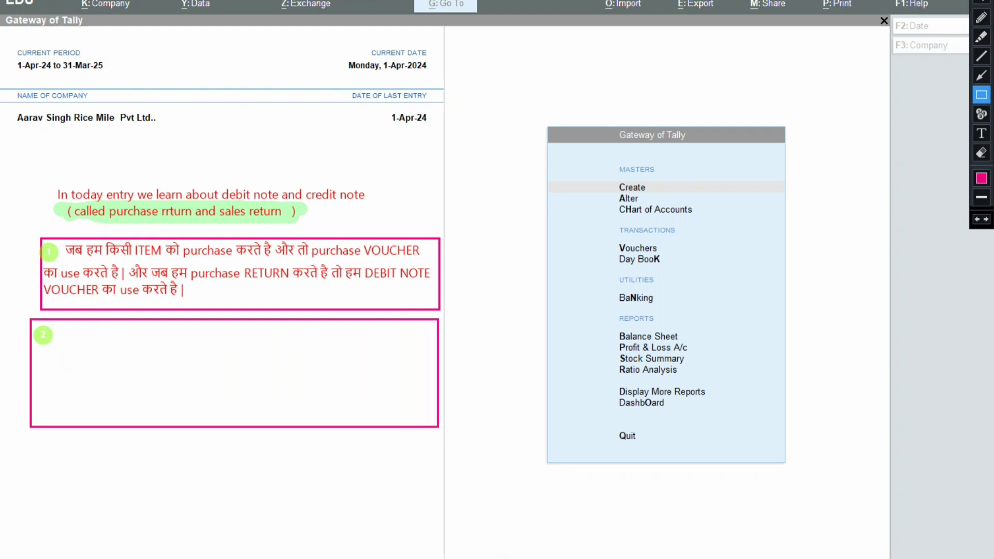
Step: Start a text note beside marker 2 reading "जब हम ITEMS को"
left_click(982, 134)
left_click(63, 341)
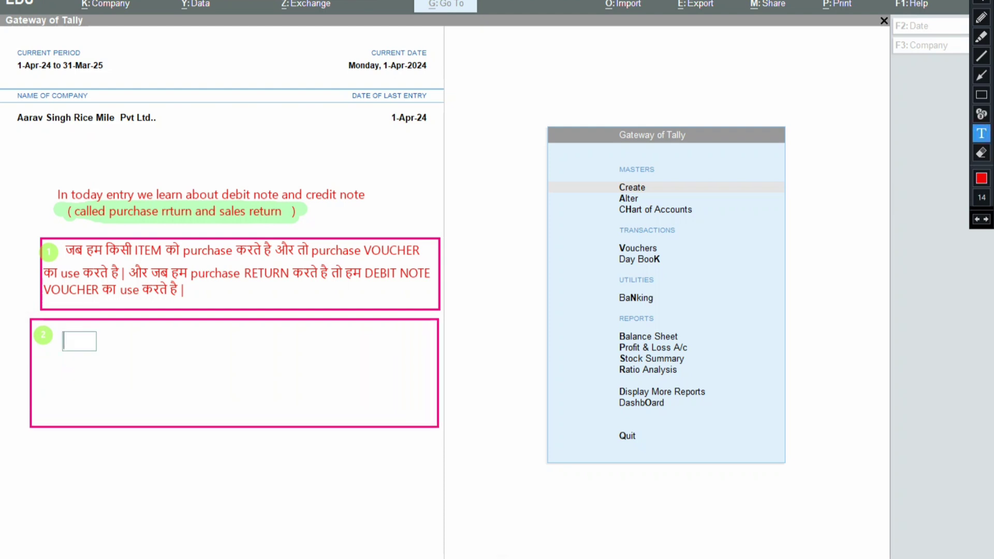
type("जब हम ")
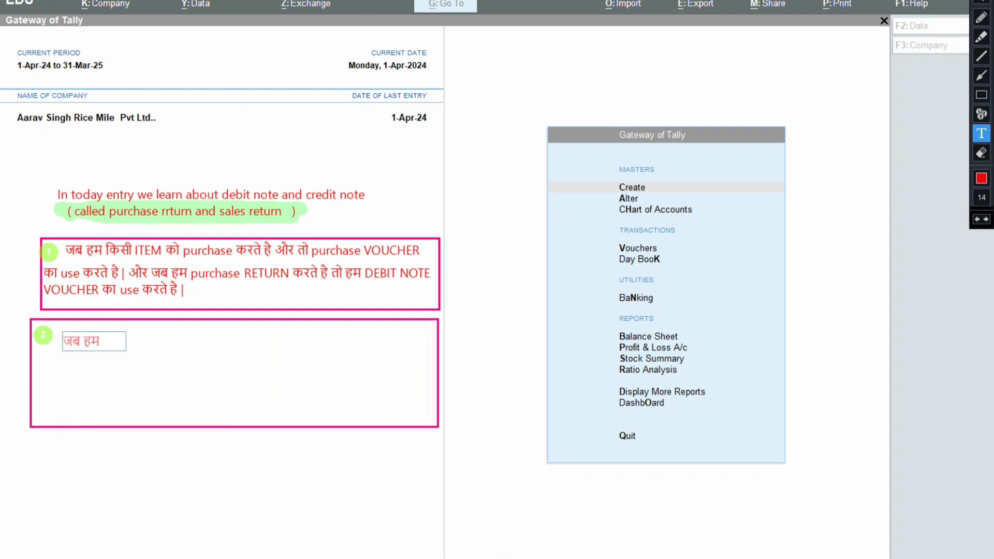
type("ITEMS")
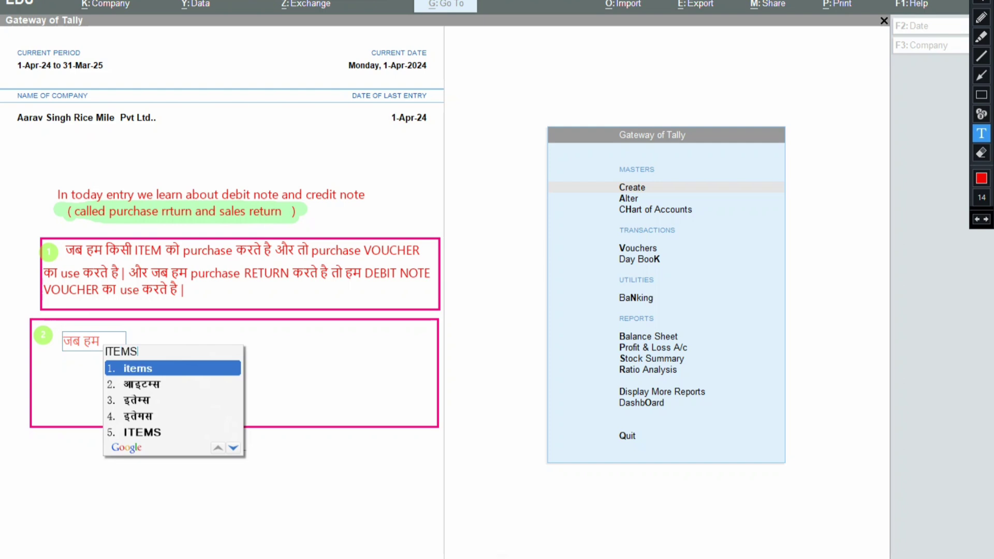
key("Down")
key("Down")
key("Down")
key("Down")
key("Return")
type("ko ")
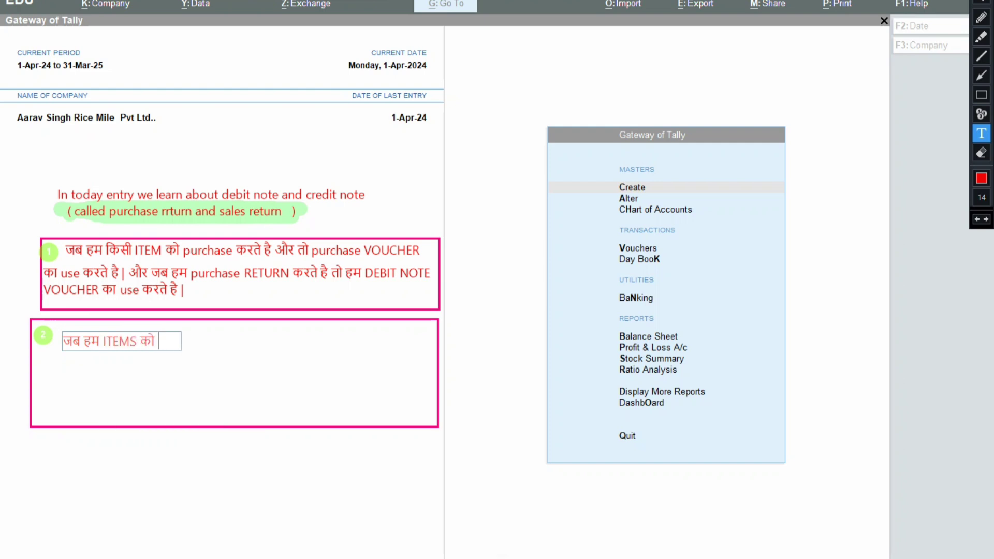
Step: Continue the note beside marker 2 with "sell करते है"
type("sell")
key("Down")
key("Down")
key("Down")
key("Down")
key("Return")
type("karte hai ")
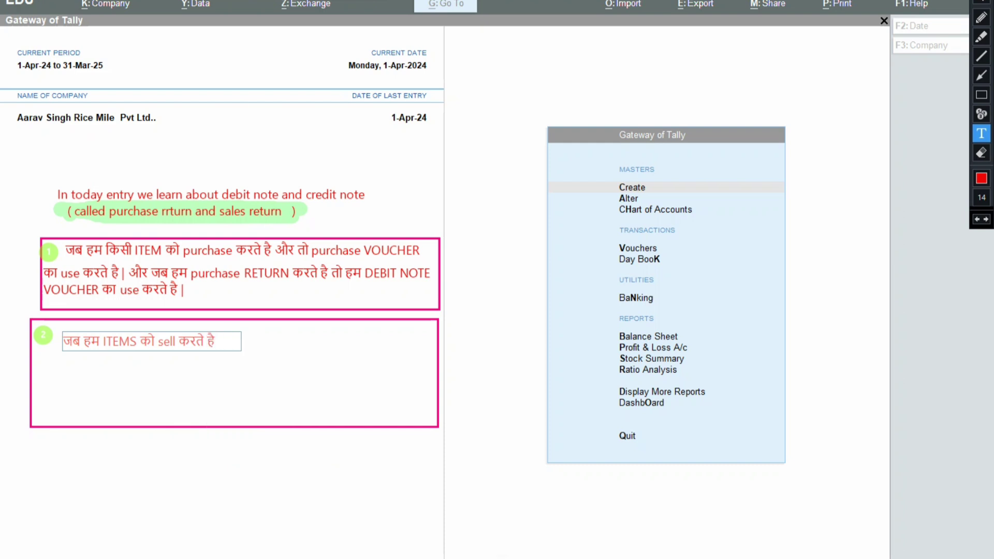
Step: Extend the note beside marker 2 with ", तो उसके लिए", removing the wrongly converted words after it
type(", to uske li")
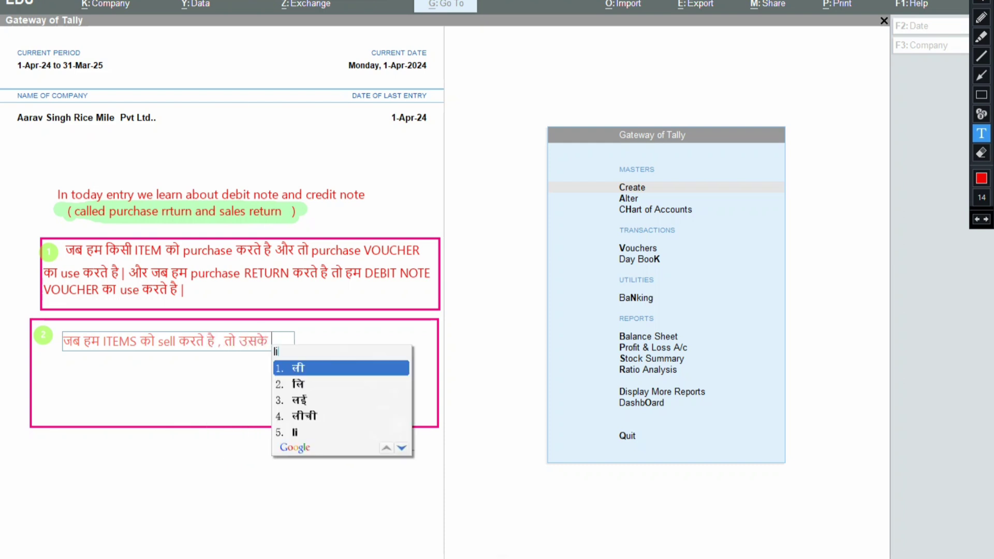
type("e sales voucher")
key("BackSpace")
key("BackSpace")
key("BackSpace")
key("BackSpace")
key("BackSpace")
key("BackSpace")
key("BackSpace")
key("BackSpace")
key("BackSpace")
key("BackSpace")
key("BackSpace")
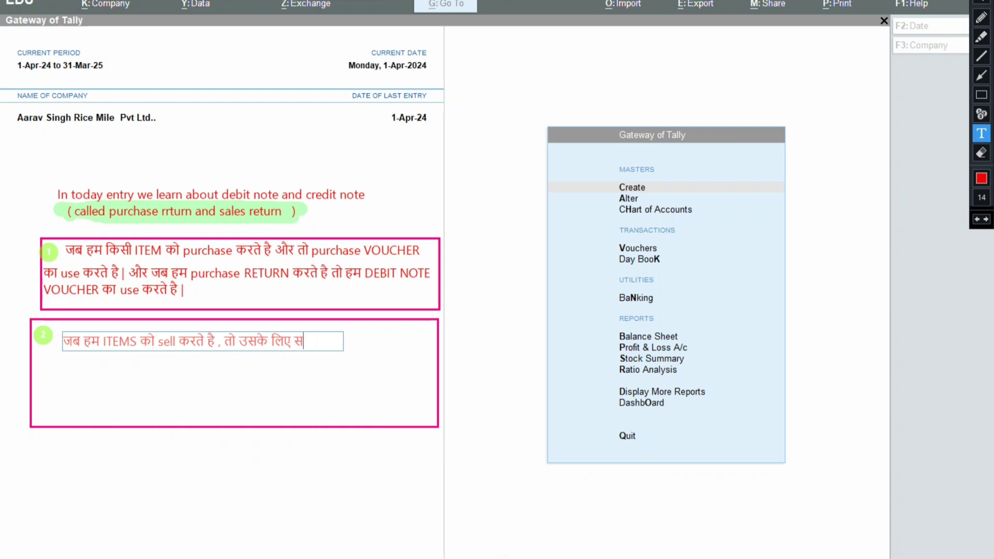
Step: Finish the first sentence of the marker 2 note with "sales voucher का use करते है"
type("sales")
key("Down")
key("Down")
key("Down")
key("Down")
type("voucher")
key("Down")
key("Down")
key("Down")
key("Down")
type("ka use")
key("Down")
key("Down")
key("Down")
key("Down")
type("karte hai")
Step: Add a separate line to the marker 2 note reading "और sales return के लिए credit note voucher का use करते है |"
key("Return")
key("Return")
type("aur sales ")
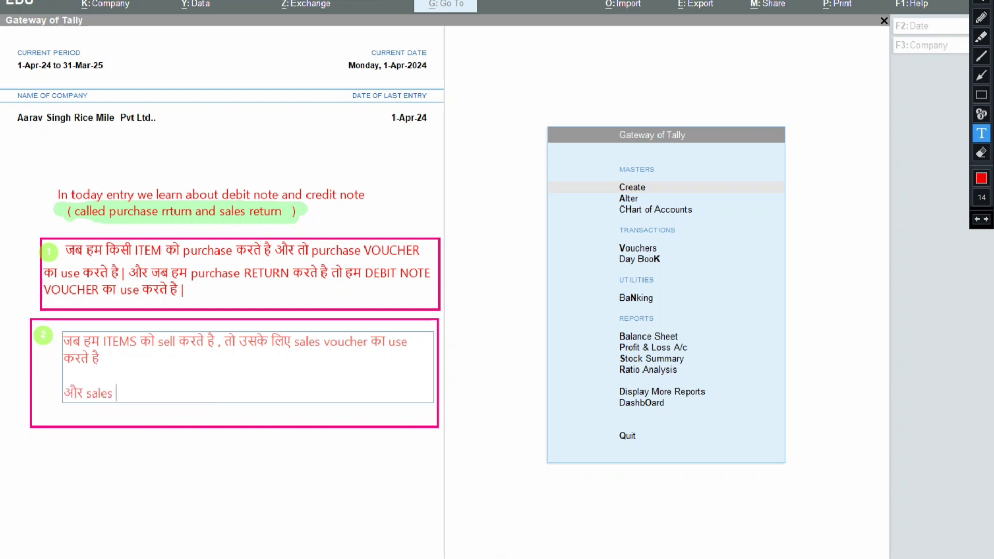
type("return")
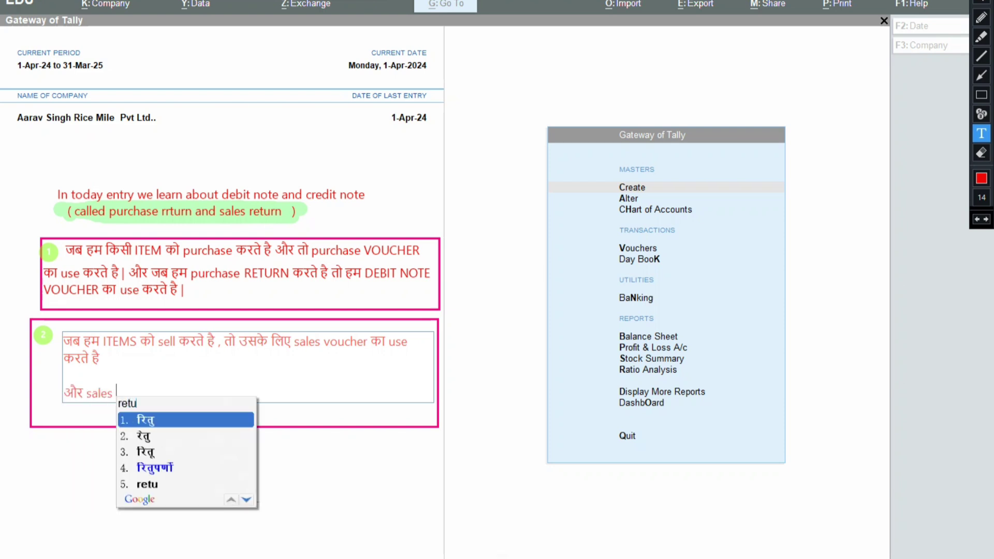
key("Down")
key("Down")
key("Down")
key("Down")
type("ke li")
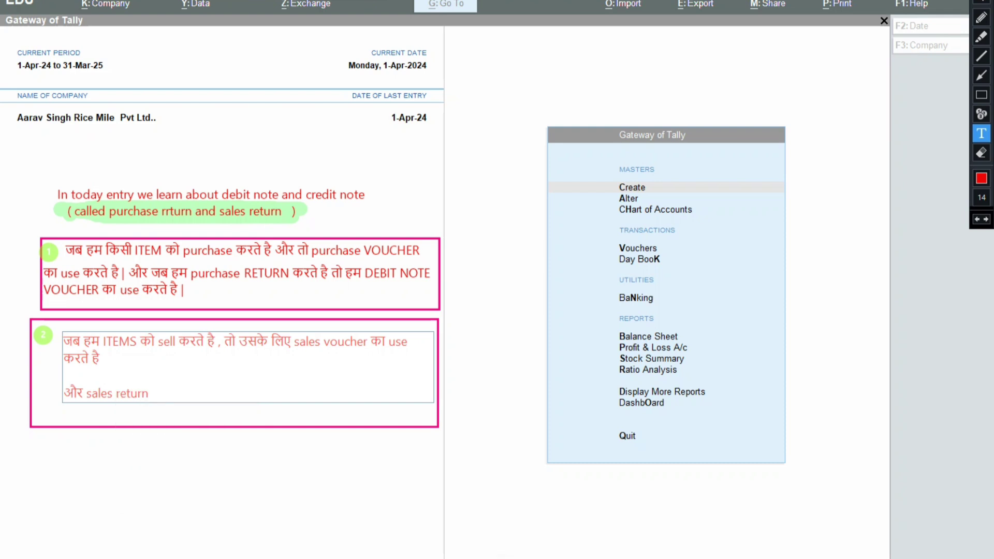
type("e credit note ")
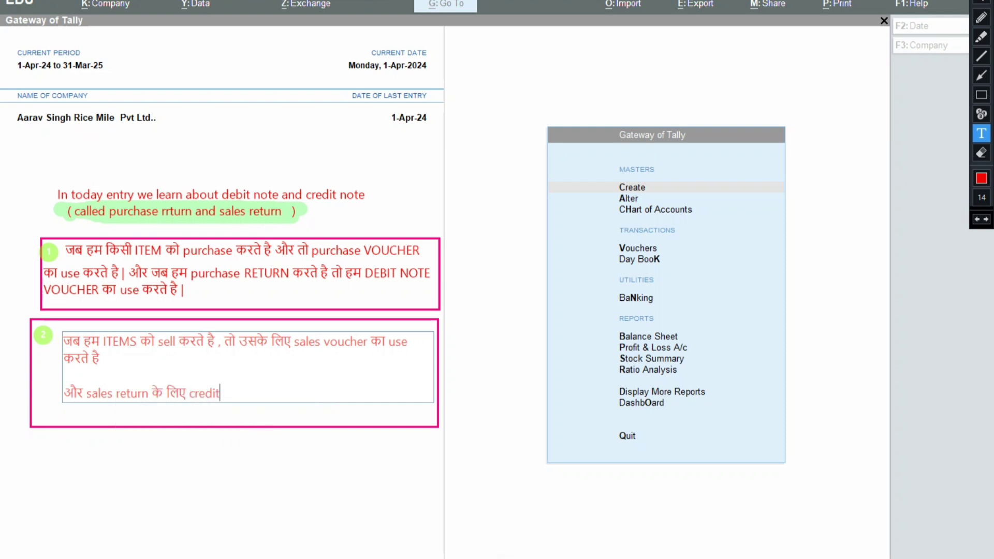
type("voucher' का use करते है |")
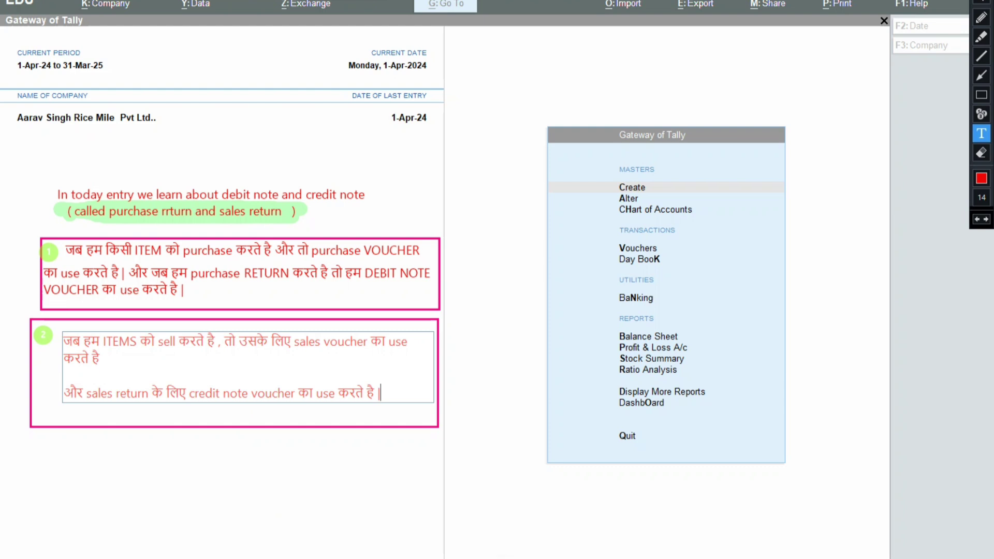
left_click(291, 457)
left_click(916, 414)
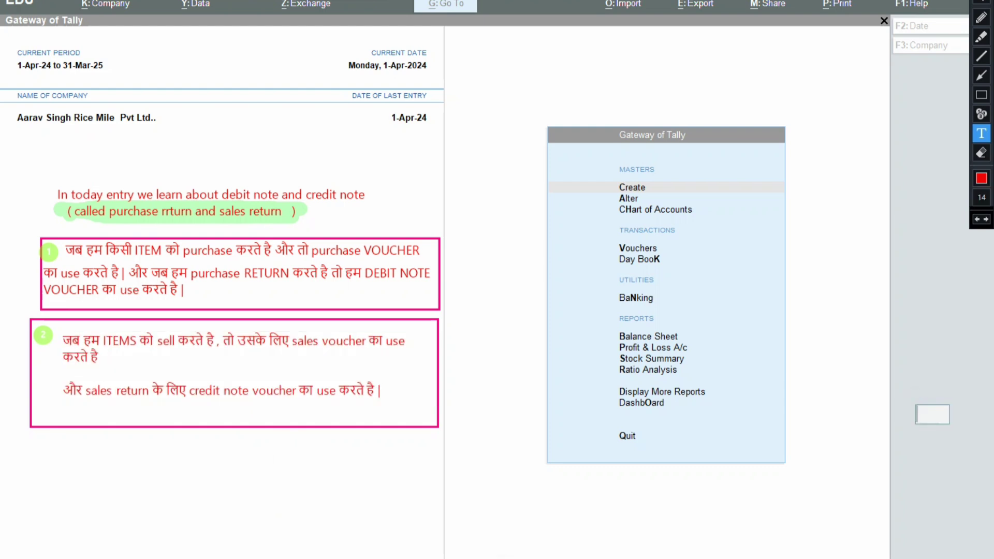
Step: Return to the normal pointer and select Vouchers in the Gateway of Tally, leaving the notes on screen
left_click(982, 2)
left_click(847, 166)
key("Down")
key("Down")
key("Down")
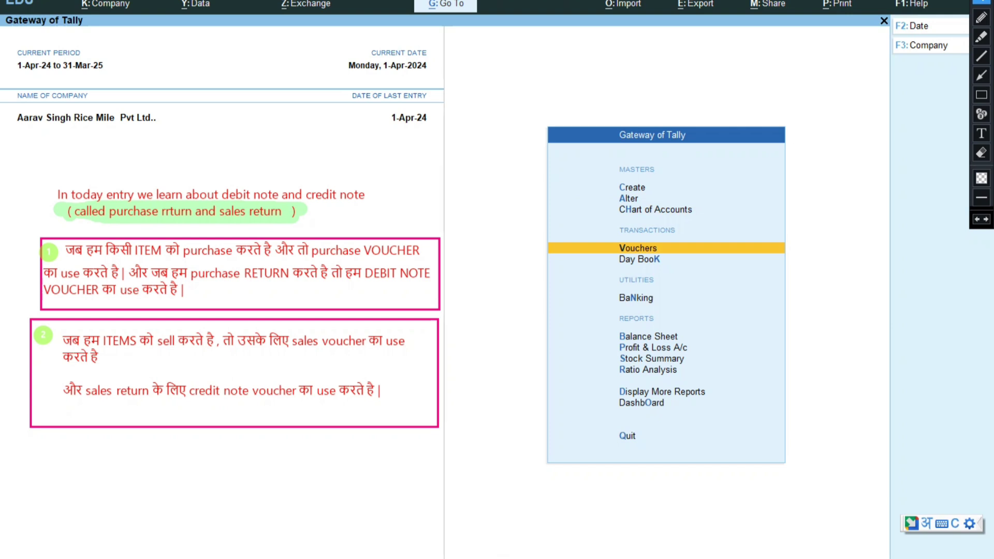
Step: Highlight "sales return", "credit note voucher" and "sales voucher" in green in the marker 2 note
left_click(981, 37)
left_click_drag(85, 389, 295, 392)
left_click_drag(290, 342, 360, 343)
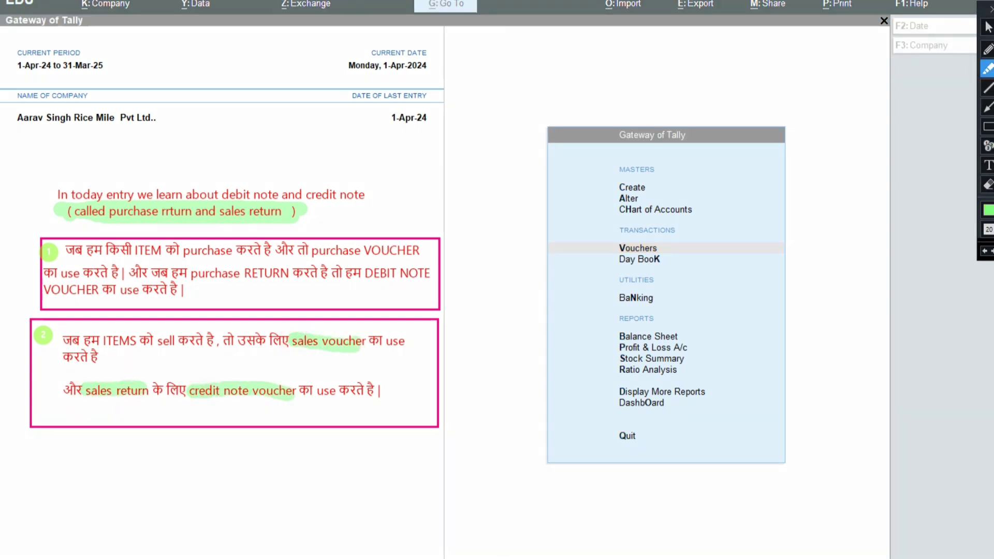
Step: Highlight "purchase", "purchase VOUCHER", "purchase RETURN" and "DEBIT NOTE VOUCHER" in green in the marker 1 note
left_click_drag(182, 250, 232, 251)
left_click_drag(310, 250, 419, 251)
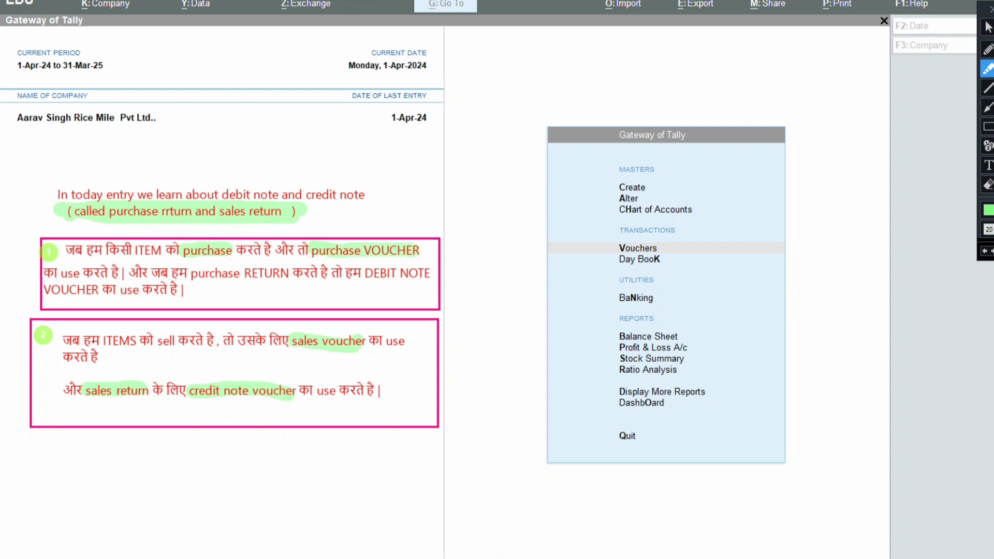
left_click_drag(187, 273, 287, 273)
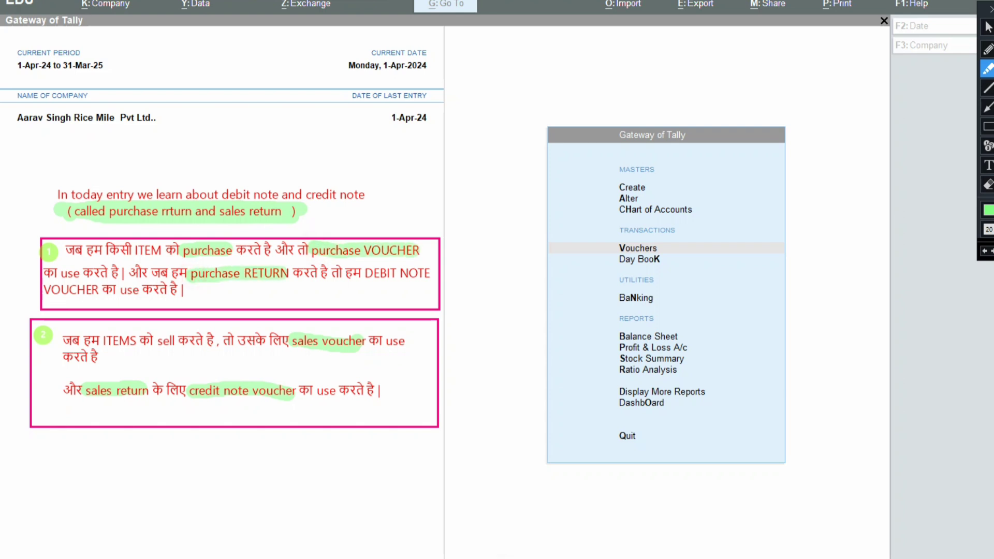
left_click_drag(365, 273, 437, 273)
left_click_drag(44, 290, 98, 290)
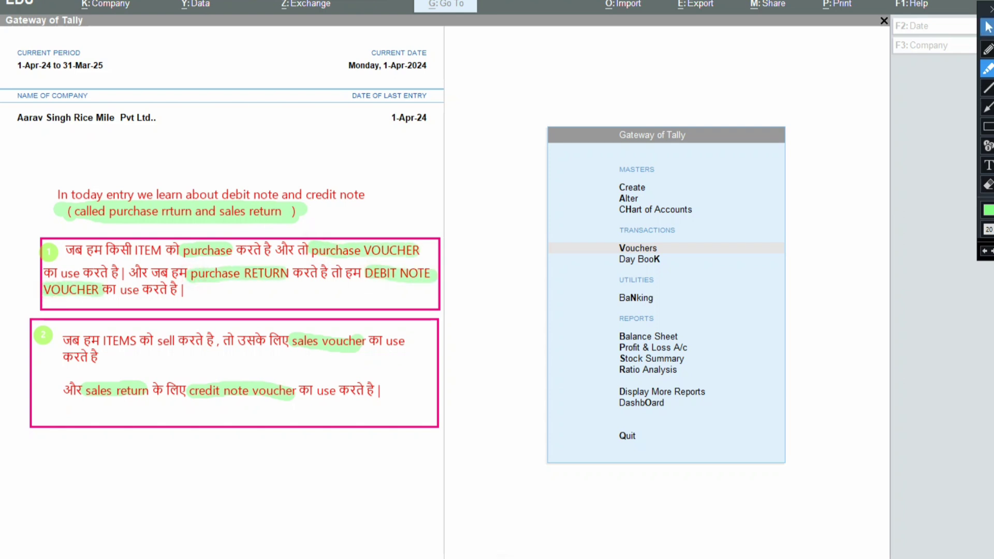
left_click(987, 27)
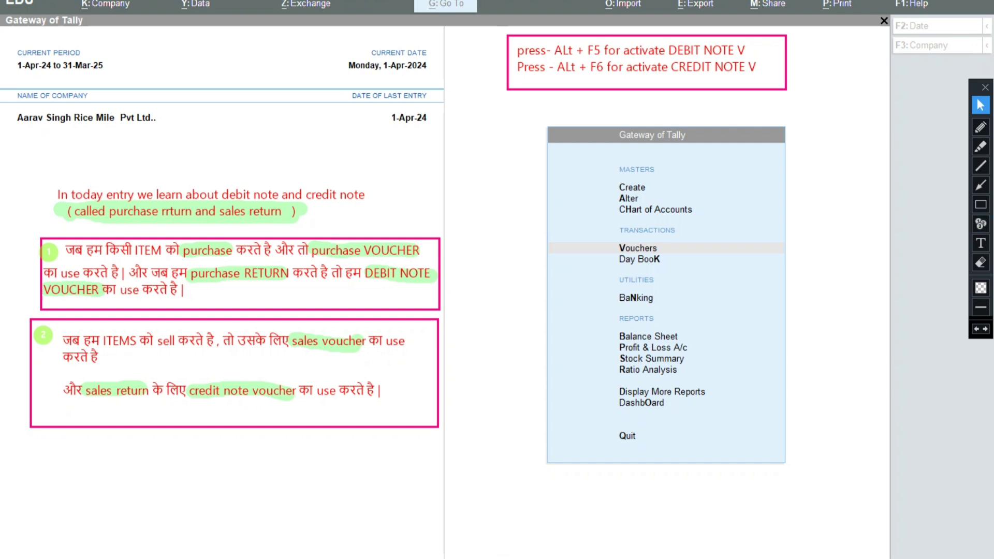
Step: Add a red text note reading "so let's Go Friends" below the Gateway of Tally menu
left_click(981, 243)
left_click(483, 501)
type("so le")
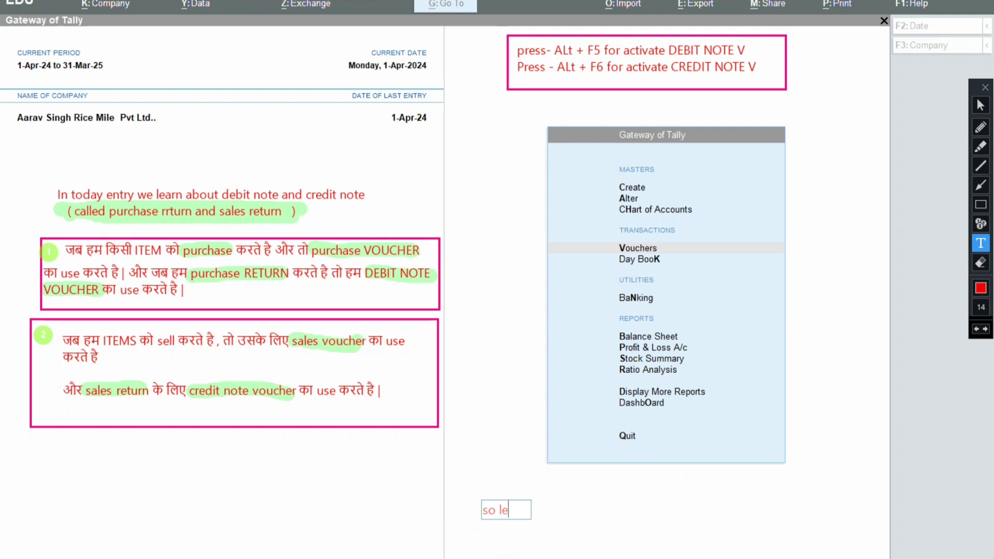
type("t's Go Friends")
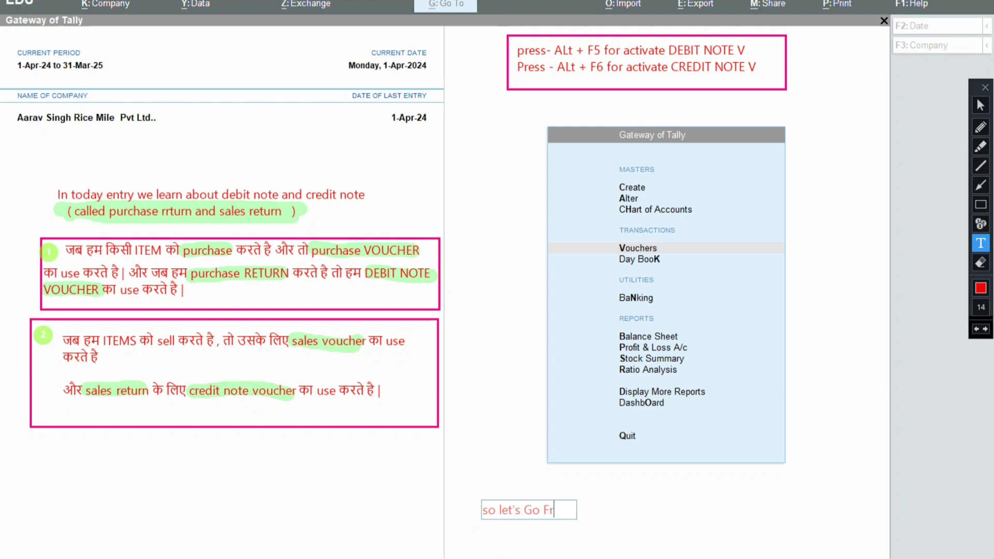
left_click(843, 473)
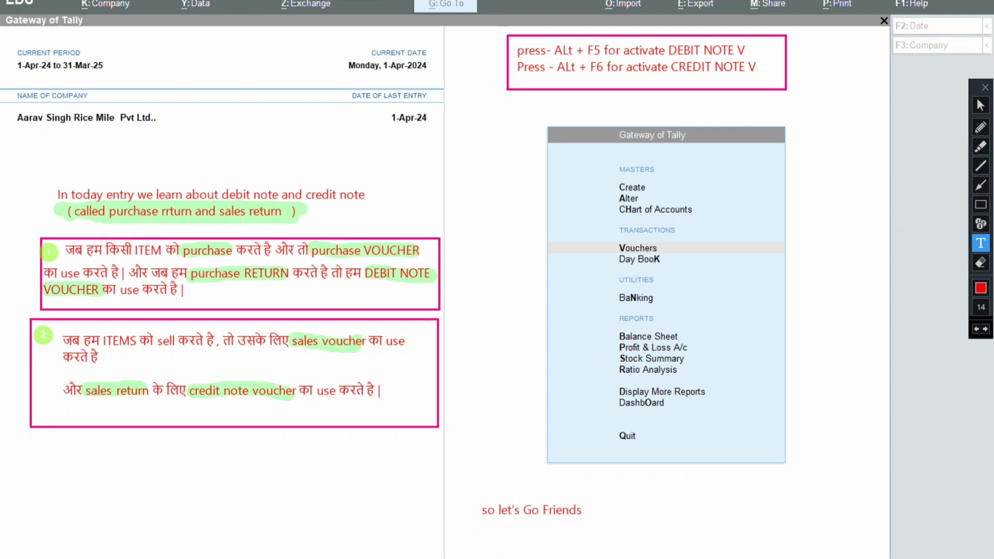
Step: Draw a red arrow pointing at the "so let's Go Friends" note and frame the note with a pink rectangle
left_click(980, 184)
mouse_move(856, 504)
left_mouse_down()
mouse_move(757, 515)
mouse_move(601, 510)
left_mouse_up()
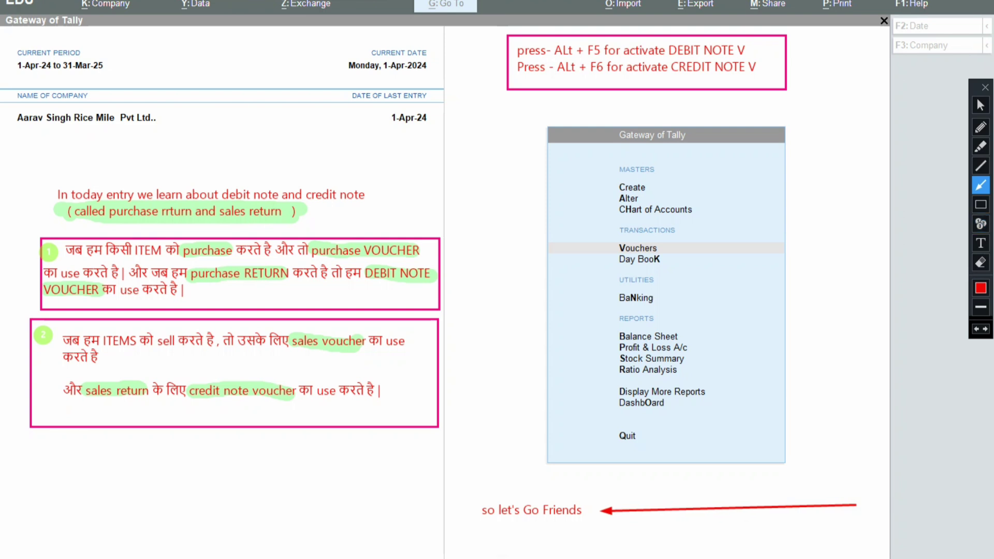
mouse_move(470, 499)
left_mouse_down()
mouse_move(565, 539)
mouse_move(592, 540)
mouse_move(593, 525)
left_mouse_up()
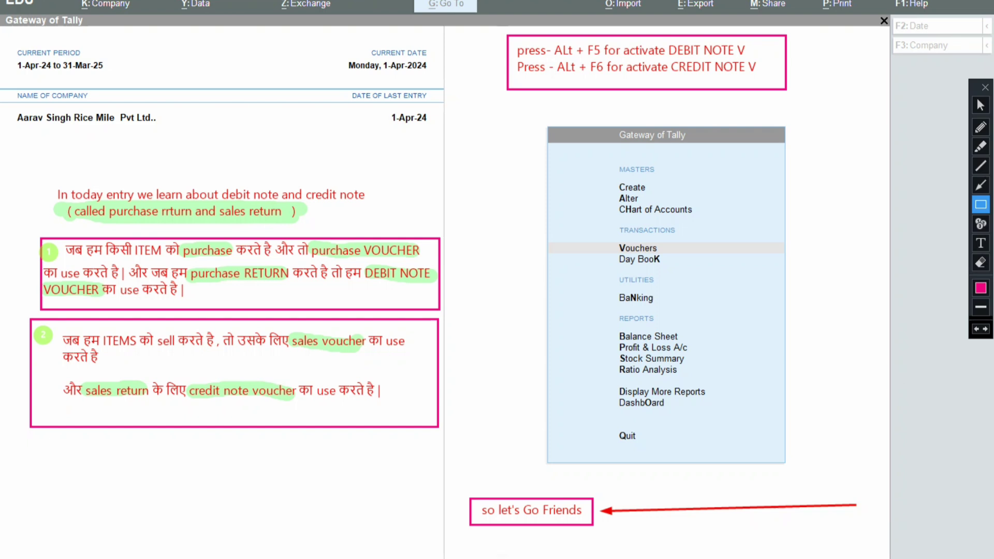
Step: Clear the on-screen annotations and open a Payment voucher in voucher entry
key("Escape")
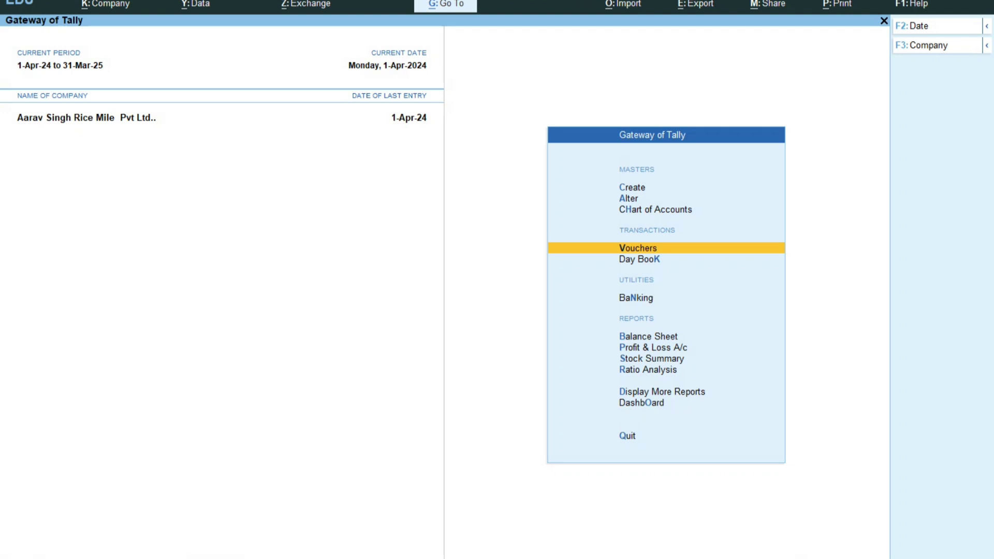
key("Down")
key("Up")
key("Down")
key("Up")
key("Return")
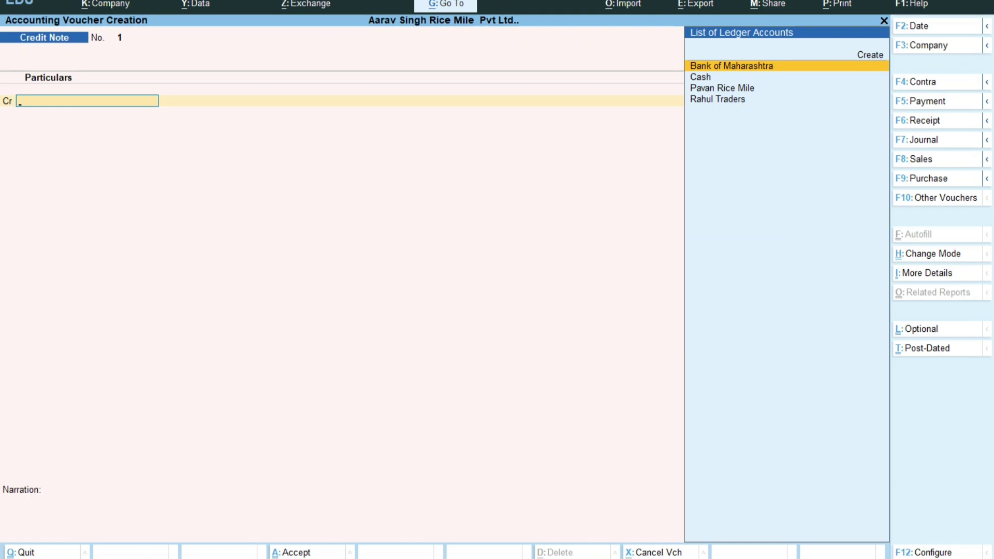
key("F5")
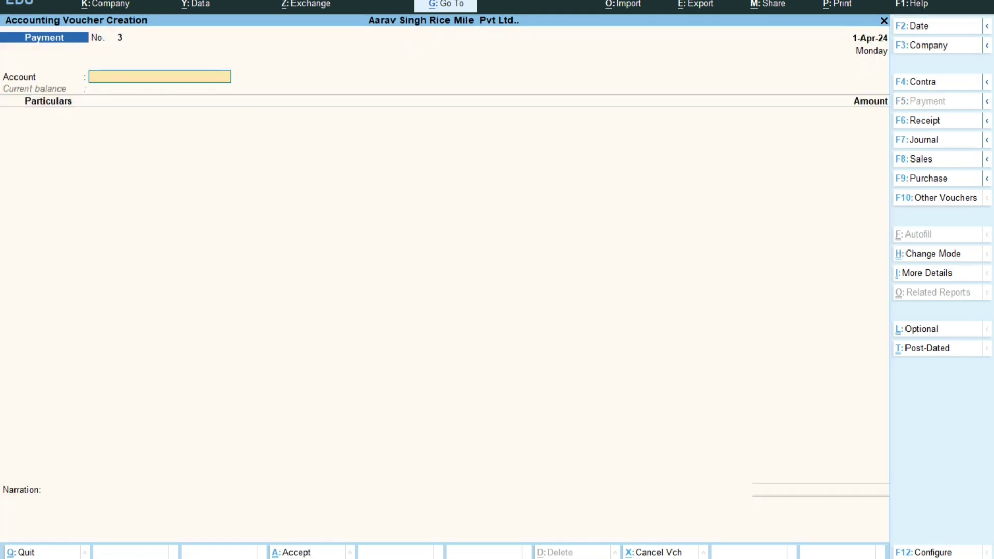
Step: Write a red on-screen note in the middle of the voucher reading "For purchase voucher > Press F9"
key("ctrl")
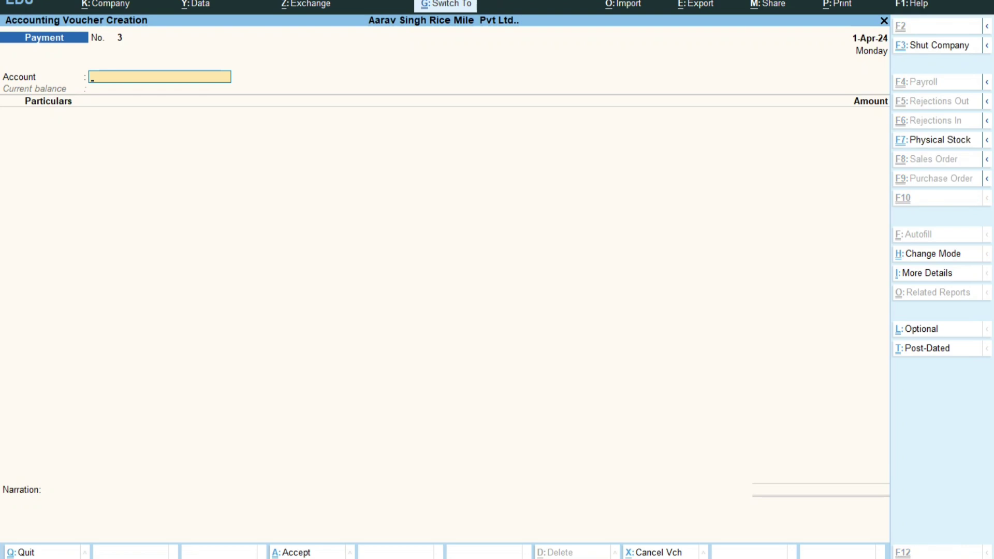
key("ctrl+alt+d")
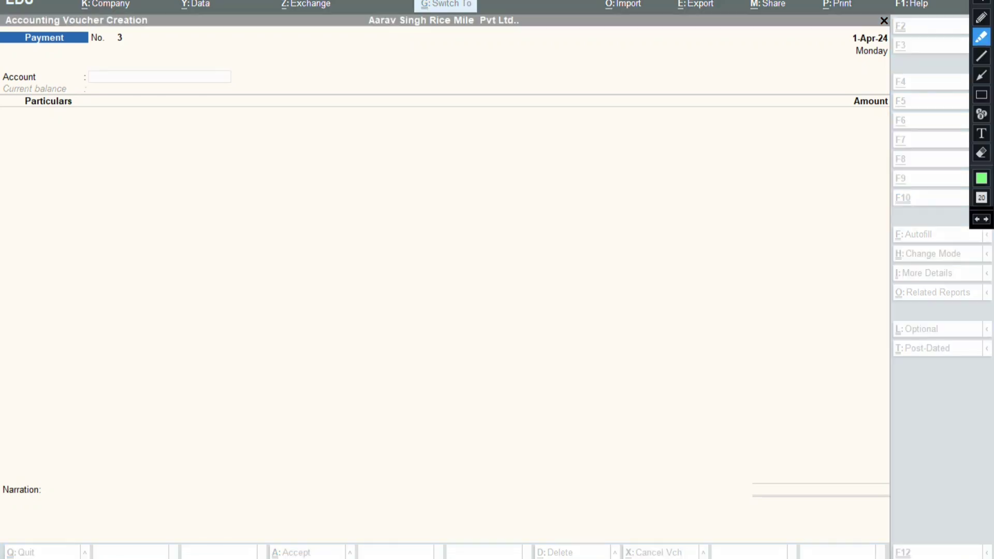
left_click(981, 133)
left_click(290, 236)
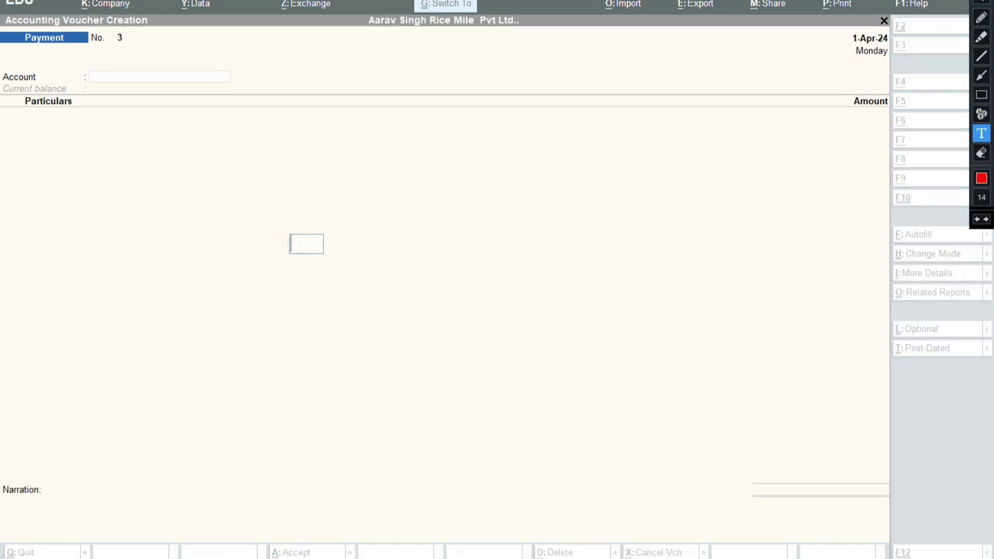
type("For purchase")
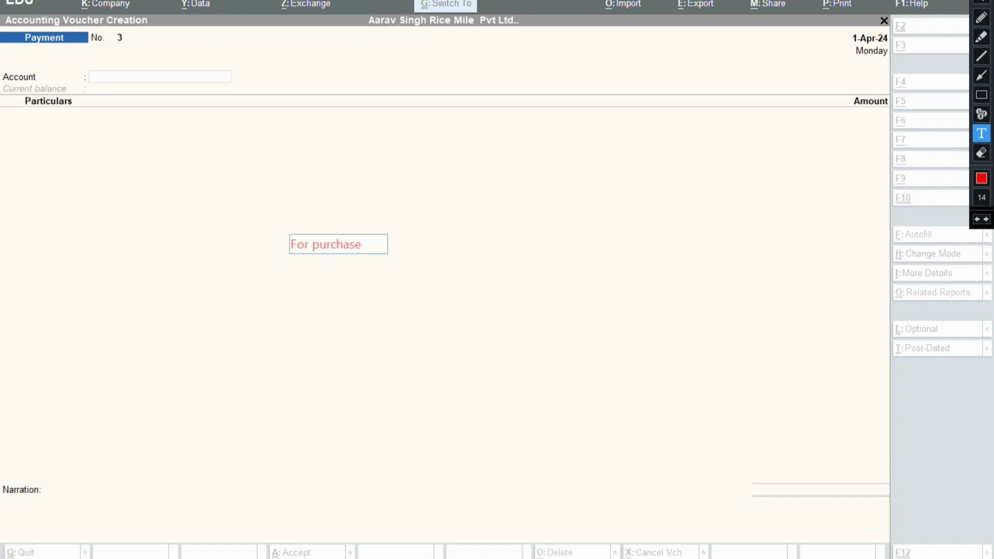
type(" voucher  > ")
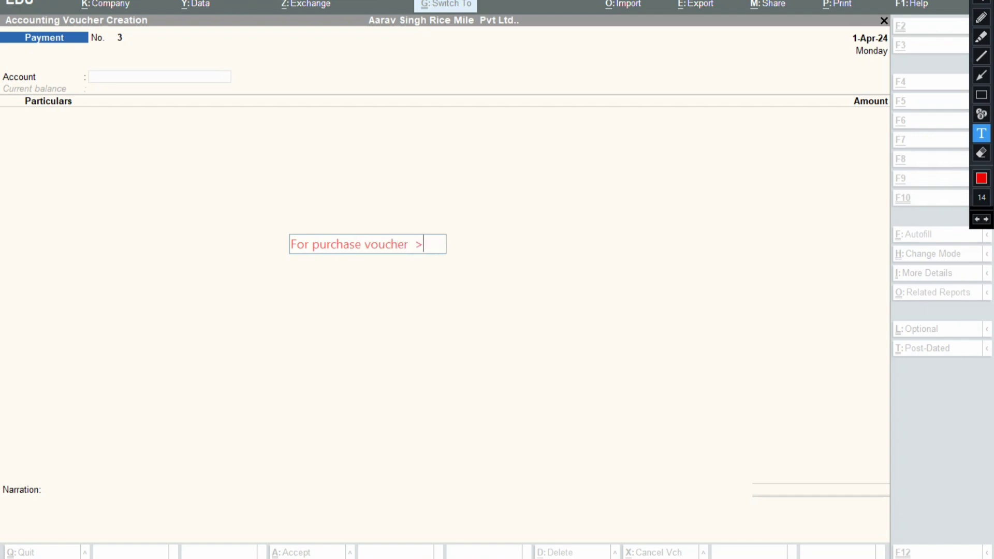
type("Press F9")
key("Escape")
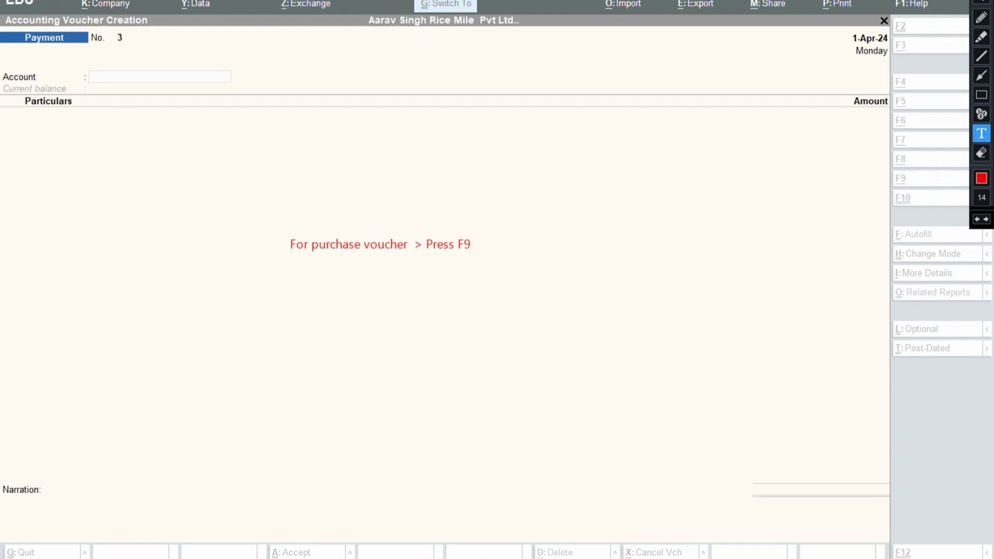
Step: Return to the normal pointer and change the voucher type to Purchase
left_click(981, 3)
left_click(815, 119)
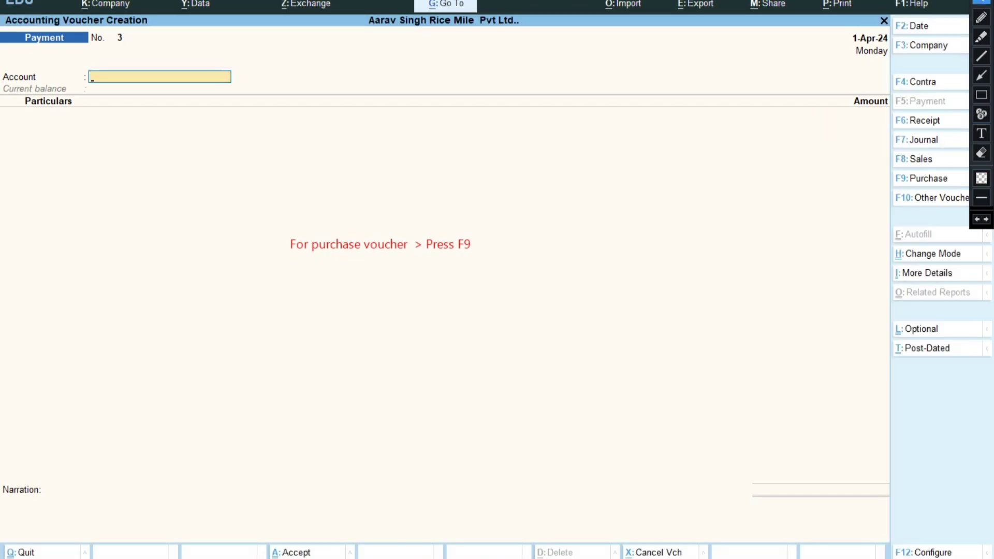
key("F9")
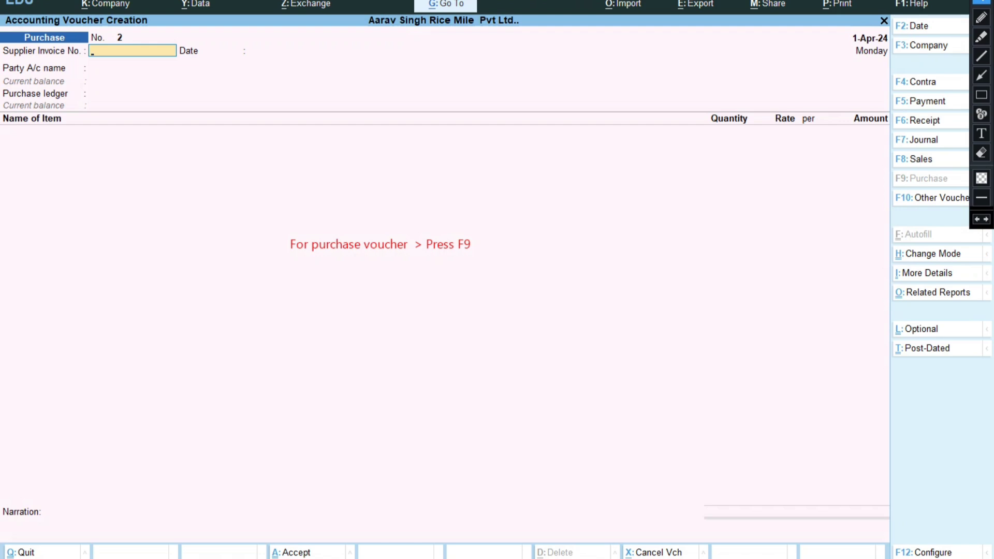
Step: Clear the on-screen note and enter supplier invoice number 2 dated 1-Apr-24 in the purchase voucher
key("ctrl+alt+d")
type("2")
key("Return")
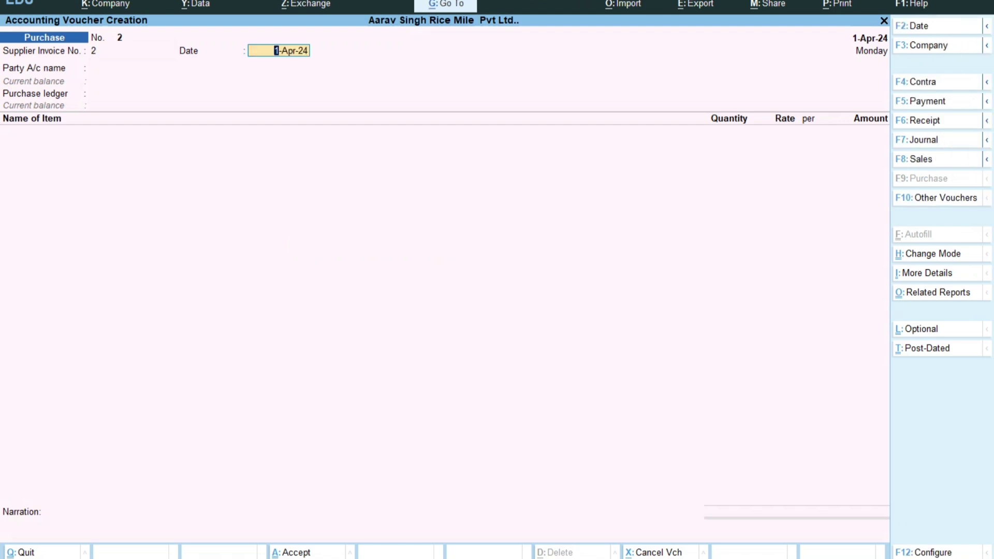
key("Return")
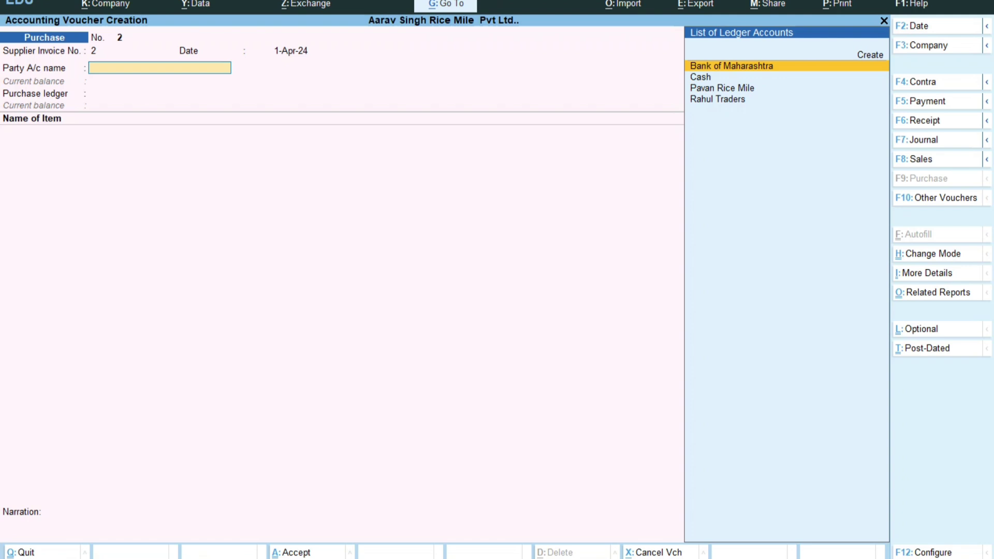
Step: Start a new ledger for the voucher's party account and enter the party's name, leaving the alias blank
key("alt")
key("alt+c")
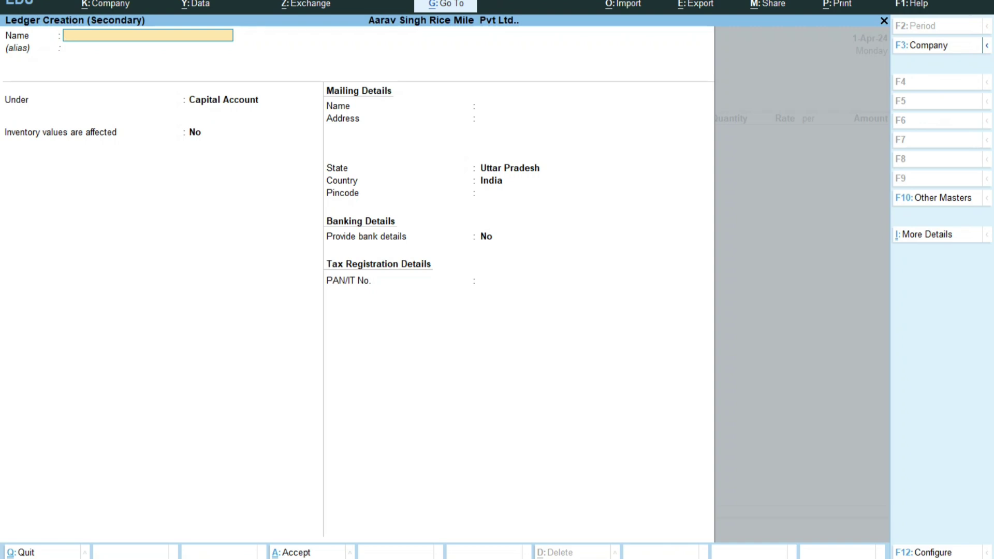
type("Satendra")
key("Return")
key("Return")
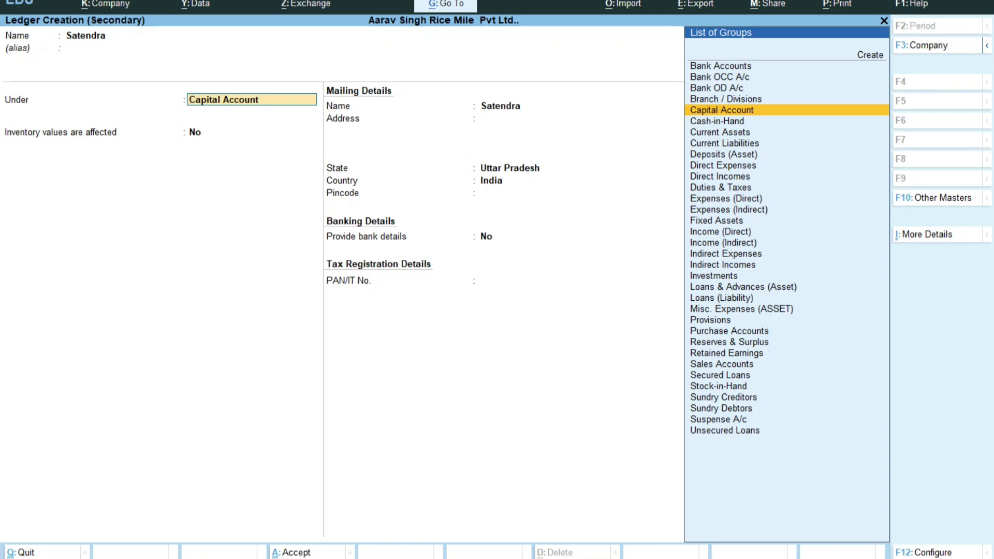
Step: Place the new party ledger under the Sundry Creditors group
type("S")
key("Down")
key("Down")
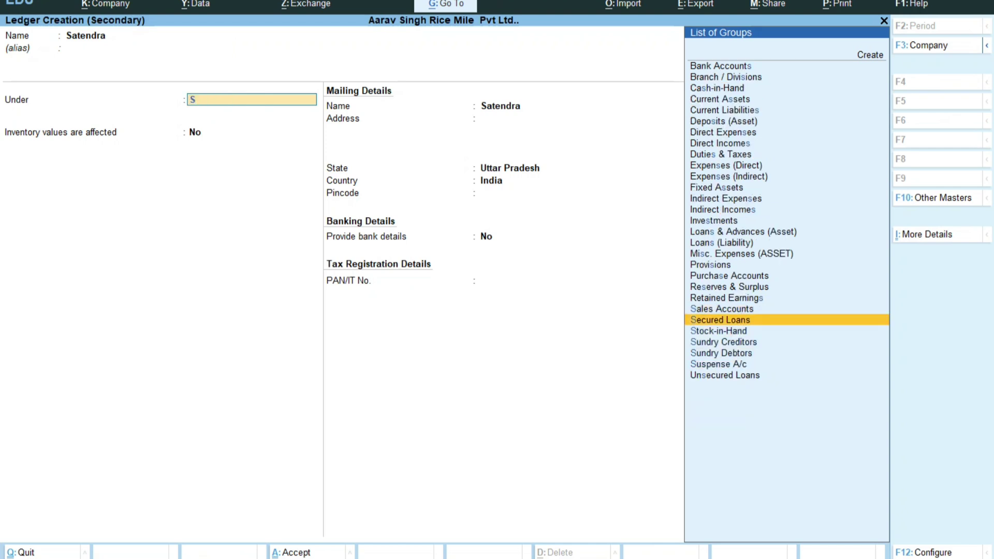
key("Down")
key("Down")
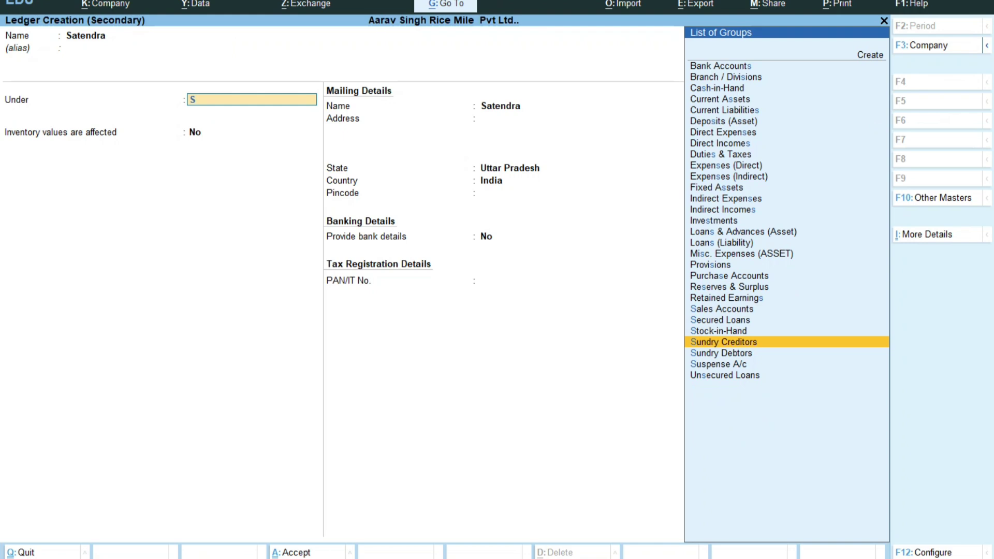
key("Return")
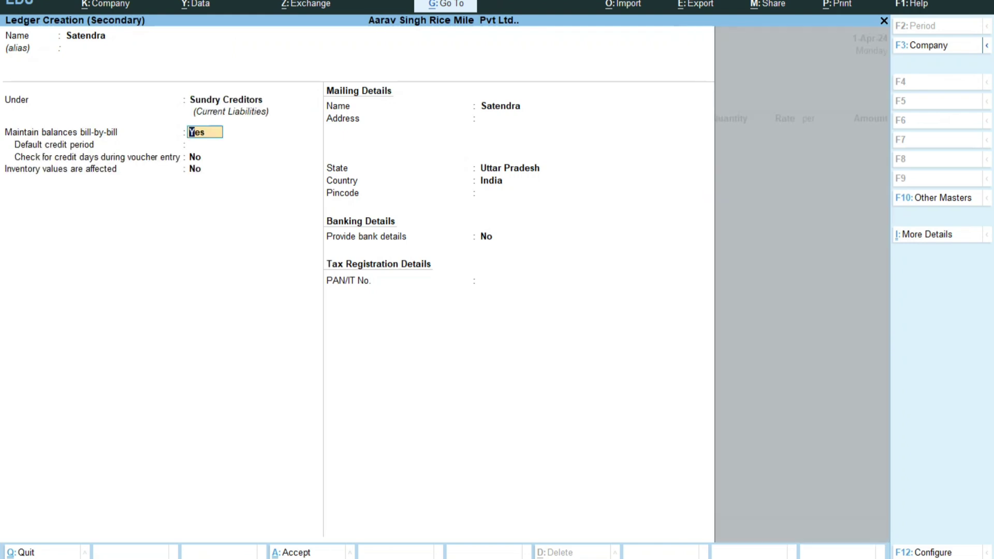
Step: Keep bill-by-bill balances on, leave the credit period, address and bank details at their defaults, and save the party ledger
key("Return")
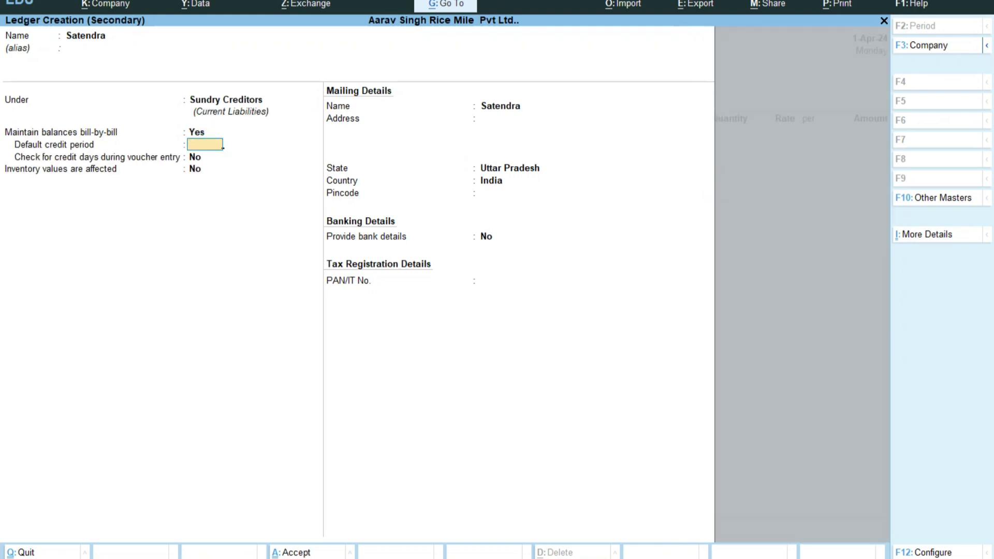
key("Return")
key("Return")
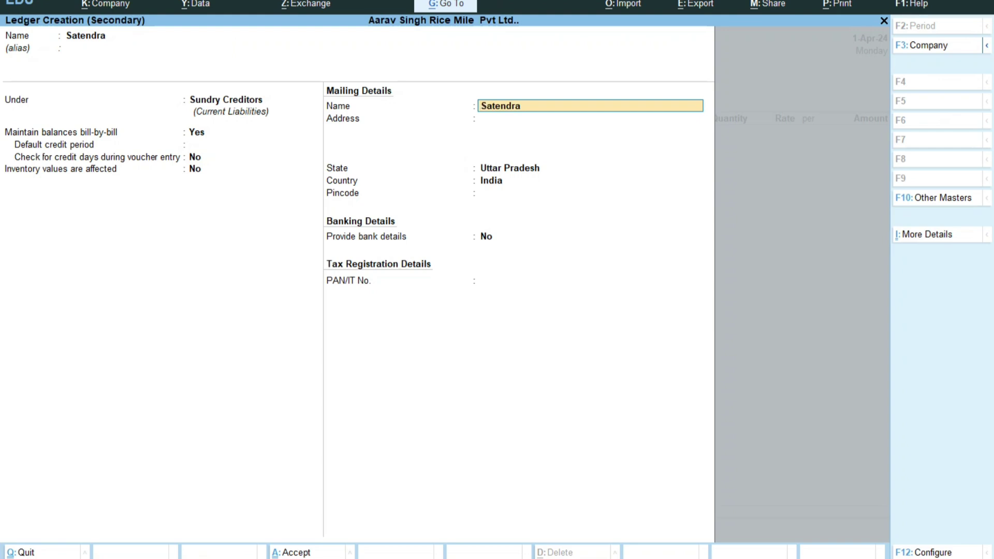
key("Return")
key("Return")
key("Return")
key("Return")
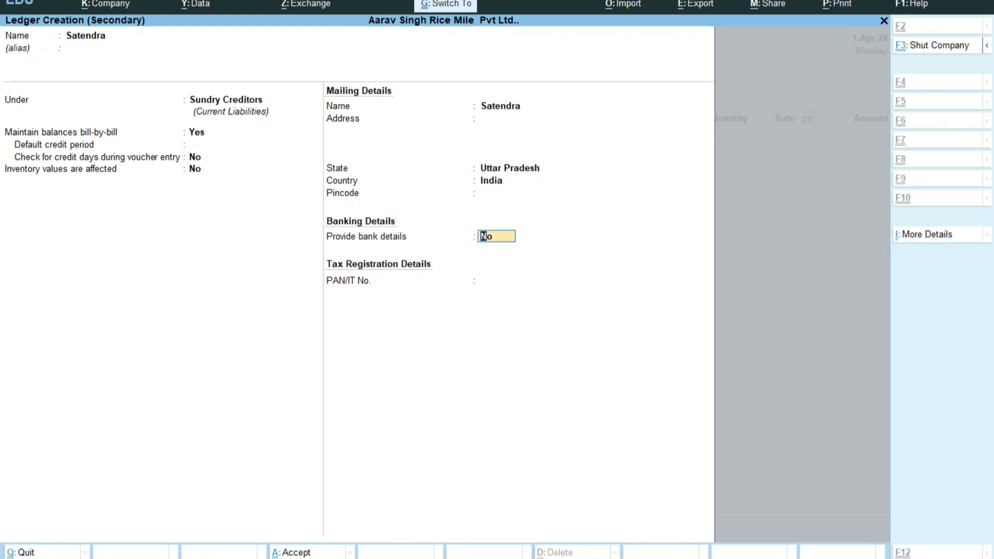
key("ctrl+a")
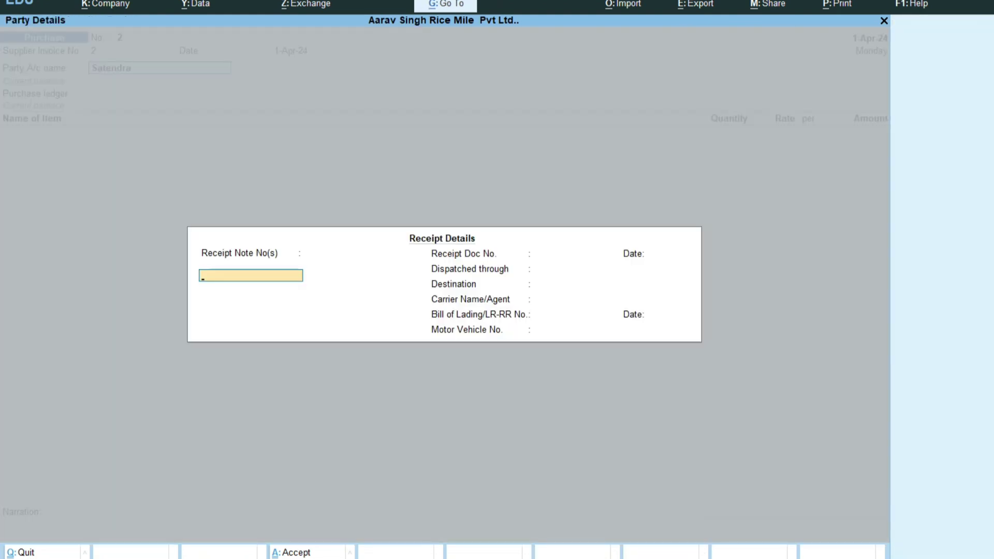
Step: Pass through the voucher's receipt details, leaving every dispatch, bill of lading and vehicle field blank
key("Escape")
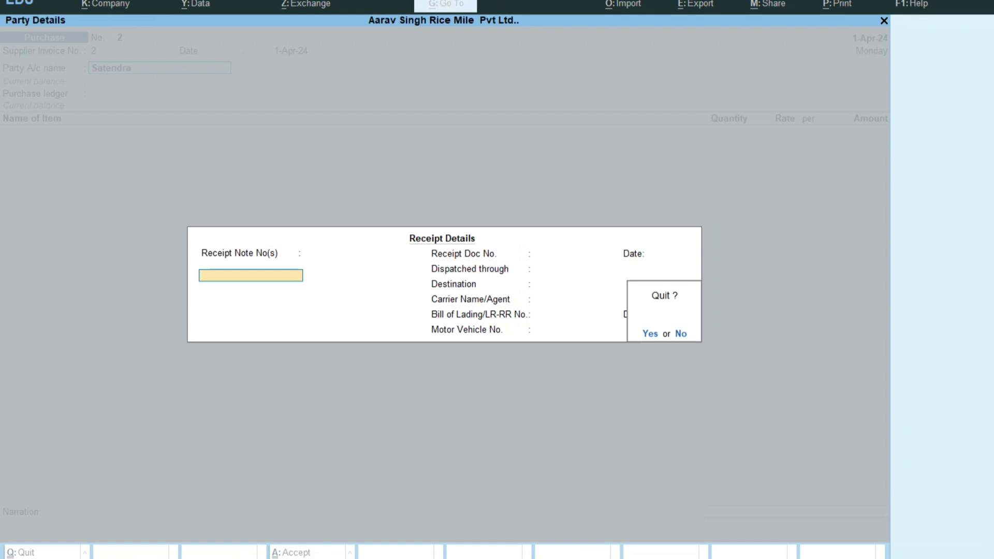
key("y")
key("Return")
key("Return")
key("Return")
key("Return")
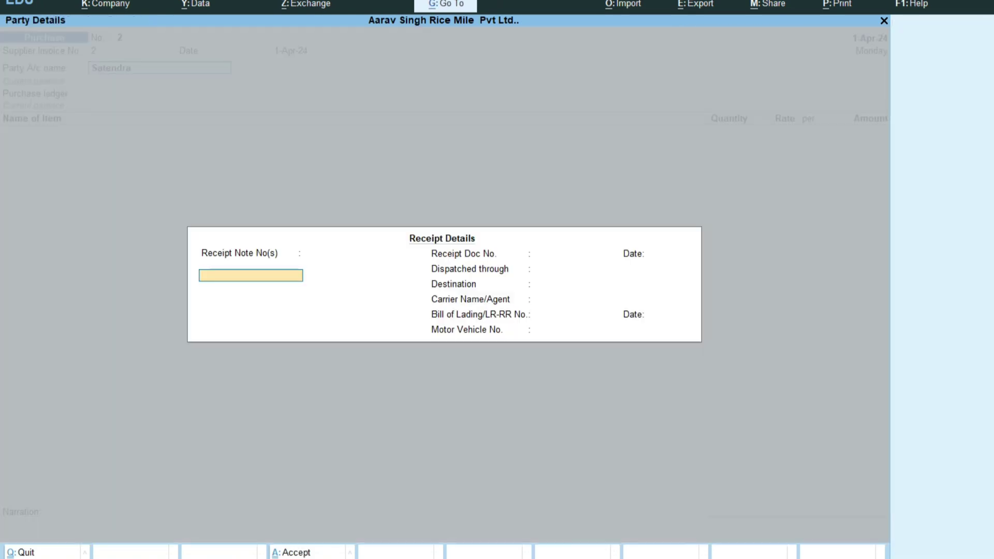
key("Return")
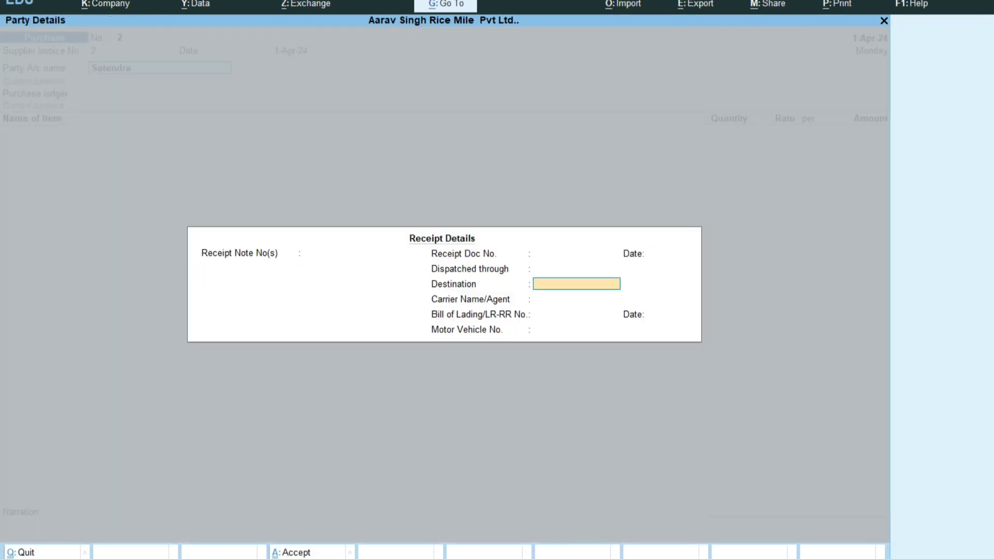
key("Return")
key("Return")
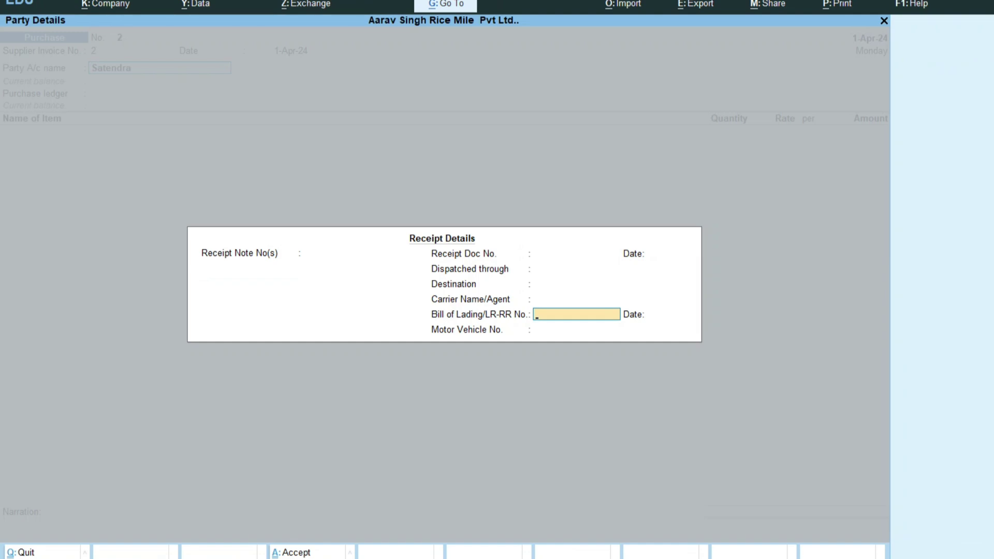
key("Return")
key("Return")
key("Return")
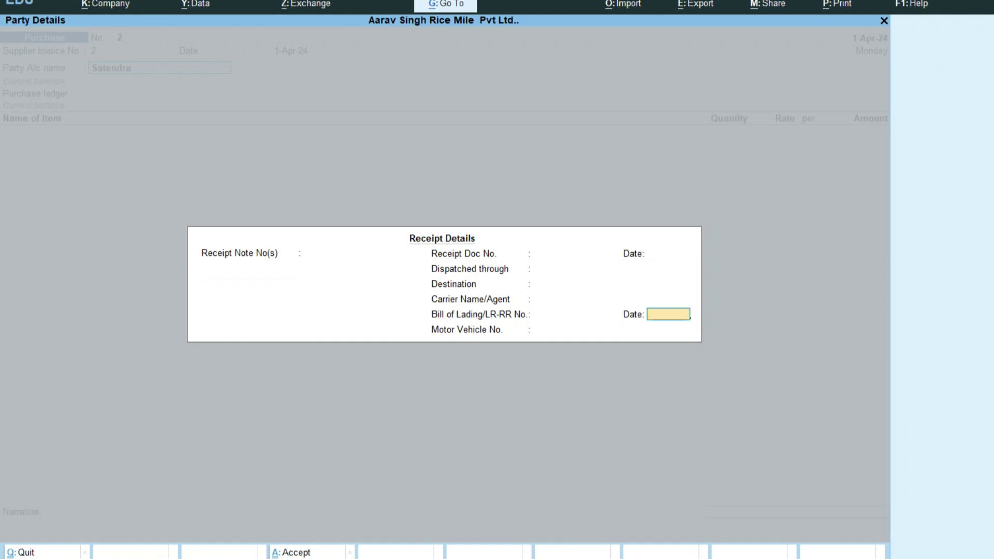
key("Return")
key("Return")
Step: Accept the supplier's party details with state Uttar Pradesh and choose Purchase as the purchase ledger
key("Return")
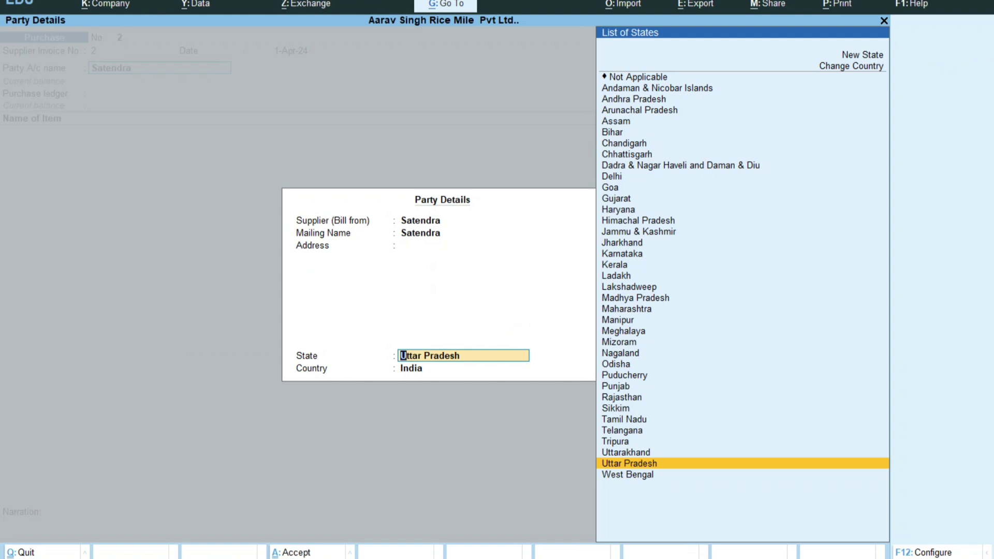
key("Return")
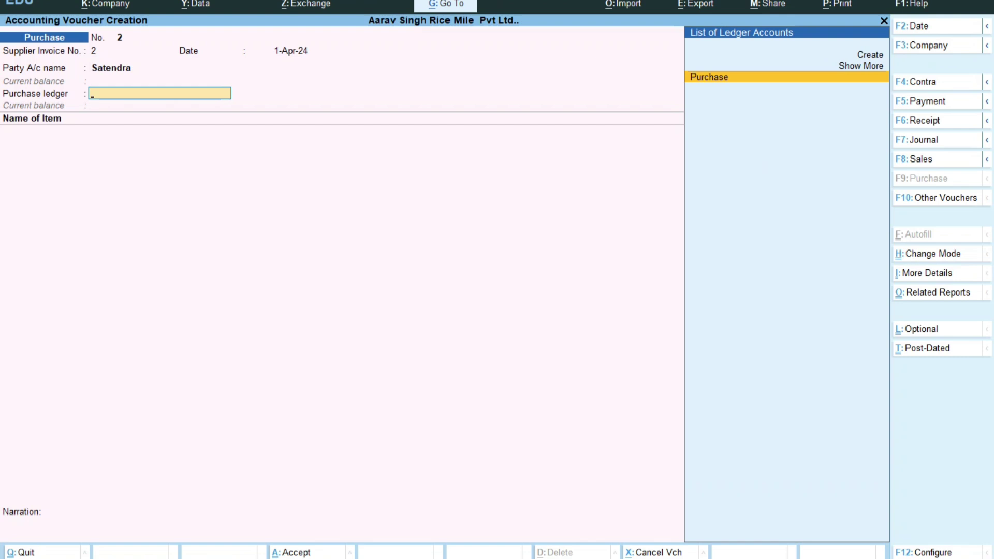
key("Return")
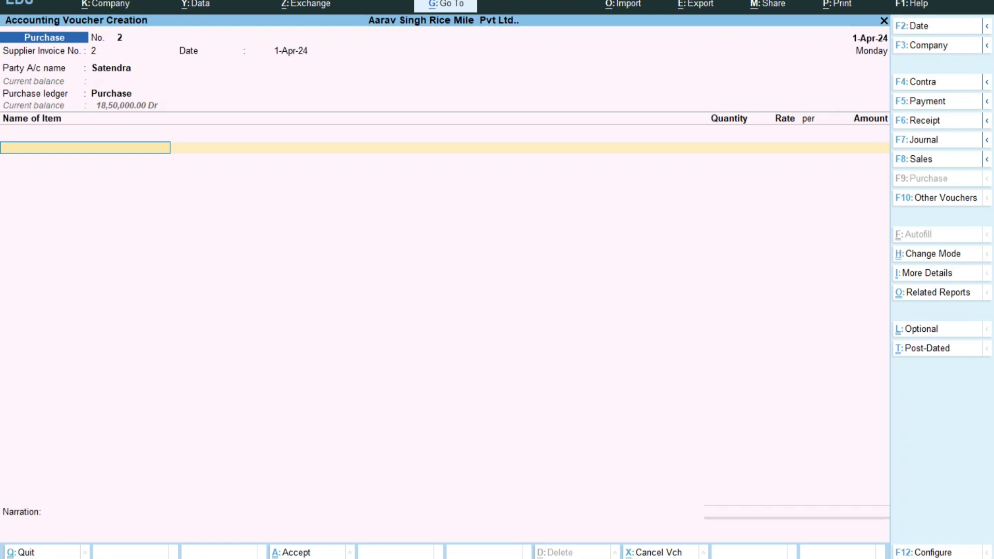
Step: Start a new stock item named Table under the Primary group from the voucher's first item line
type("K")
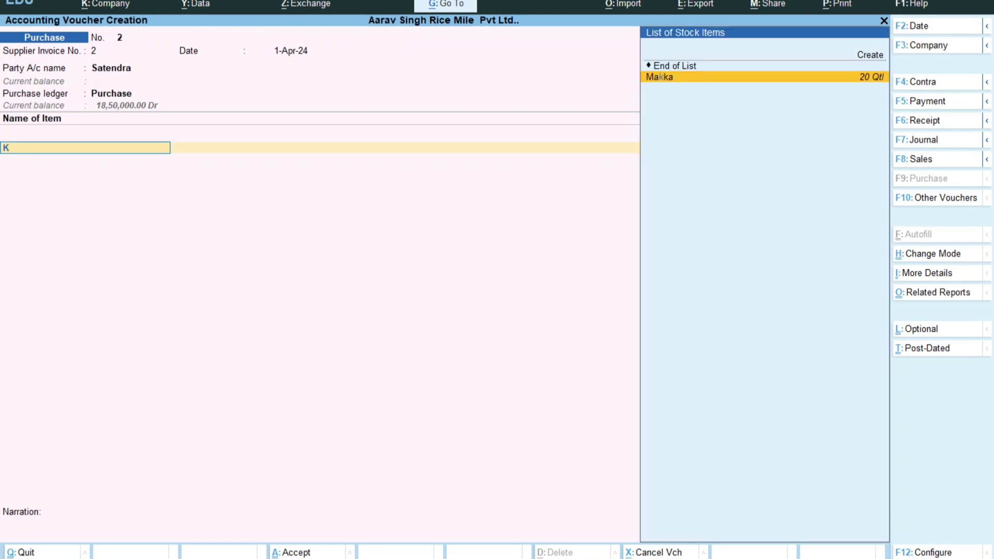
key("BackSpace")
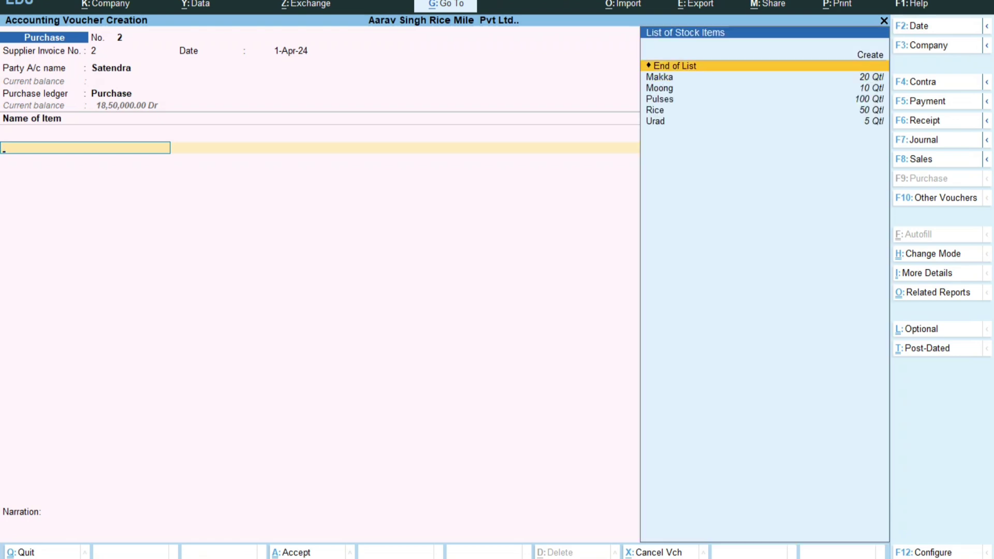
key("alt+c")
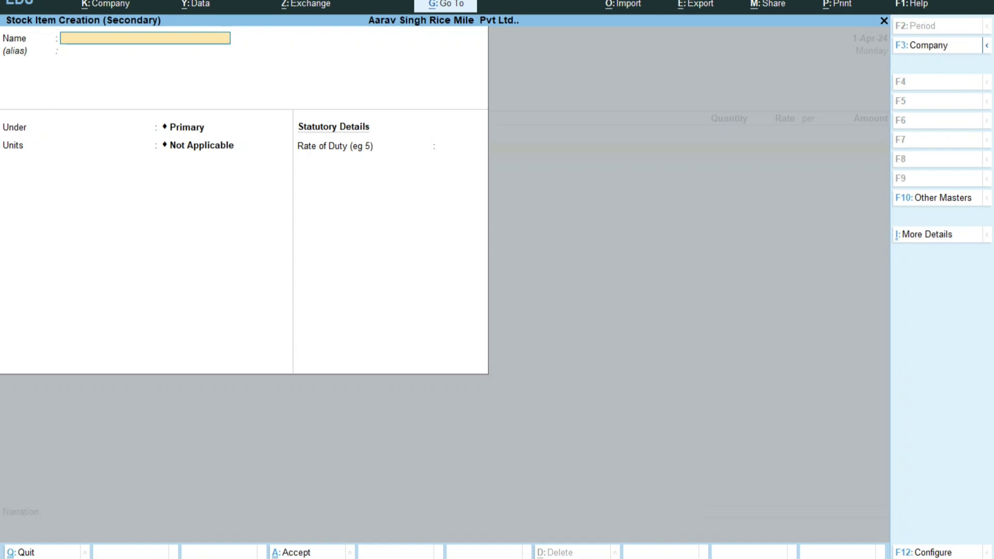
type("Table")
key("Return")
key("Return")
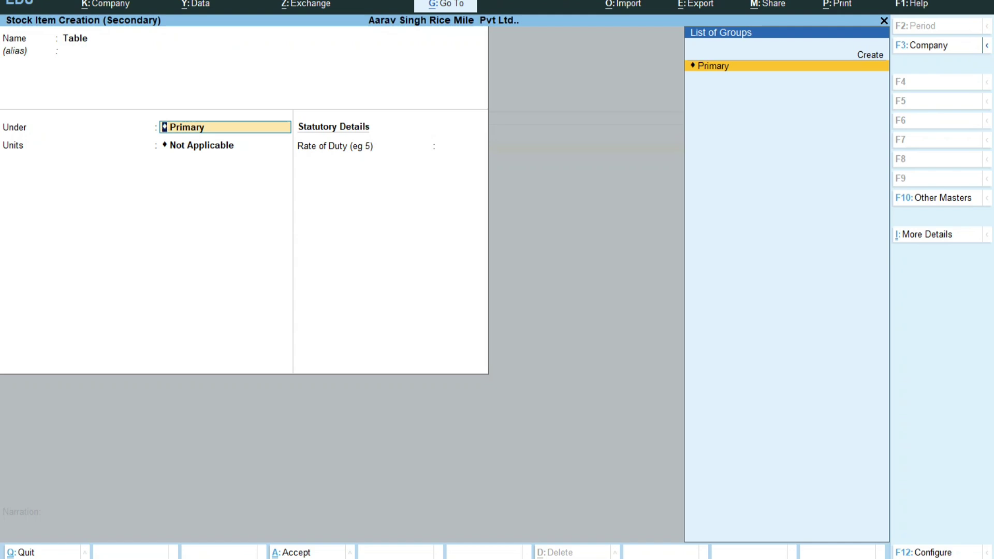
key("Return")
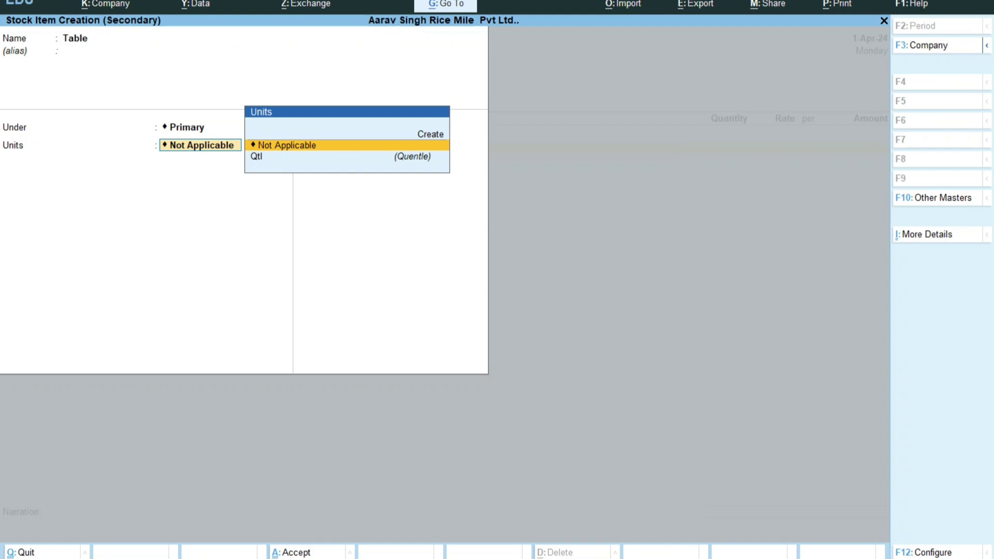
Step: Create a unit with symbol pcs, formal name Pieces and 0 decimal places, and save the Table item with it
key("Down")
key("Up")
key("alt+c")
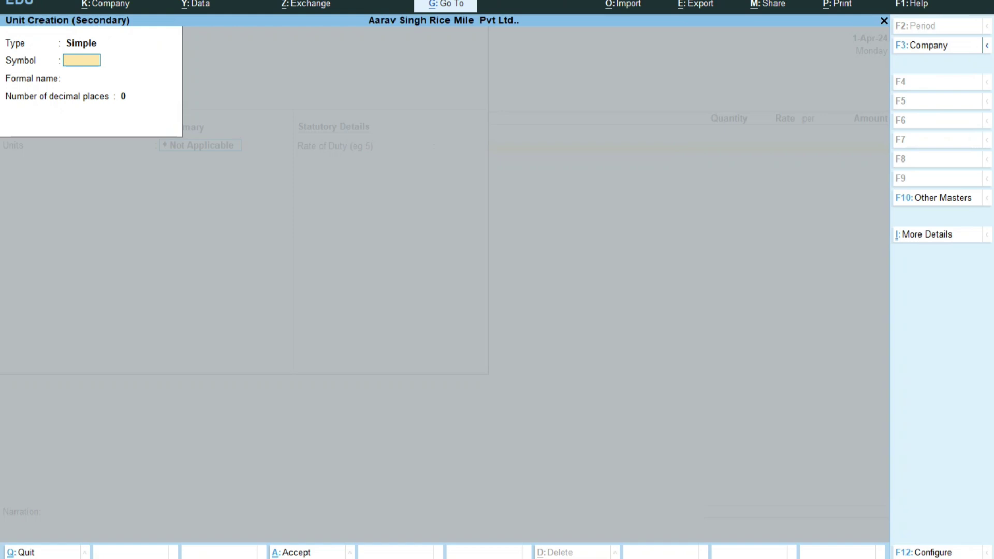
type("pcs")
key("Return")
type("Pieces")
key("Return")
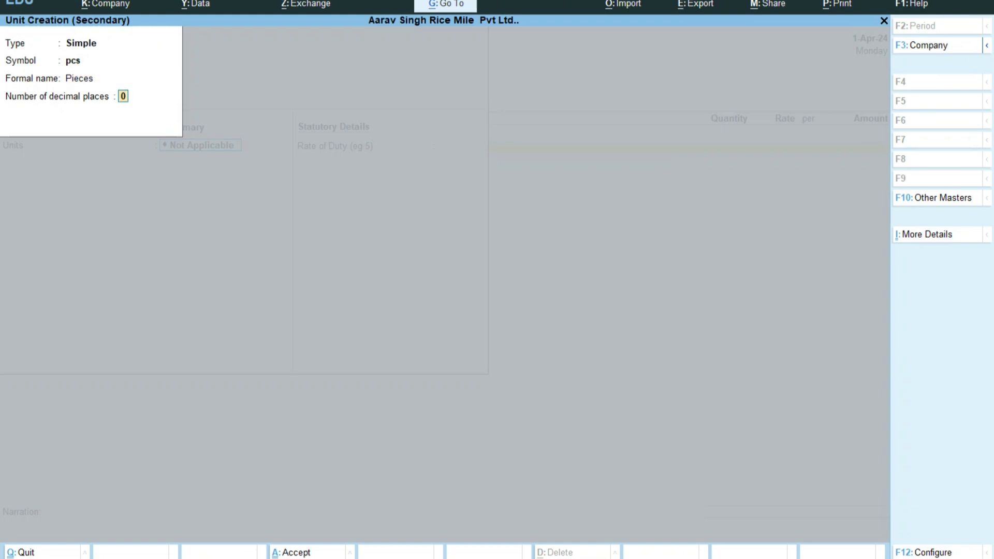
key("Return")
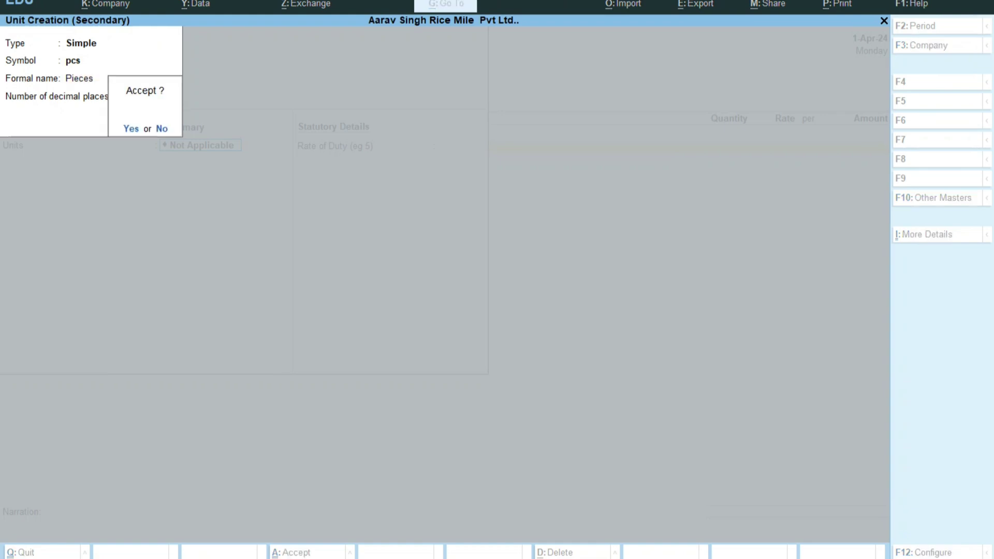
key("Return")
key("Return")
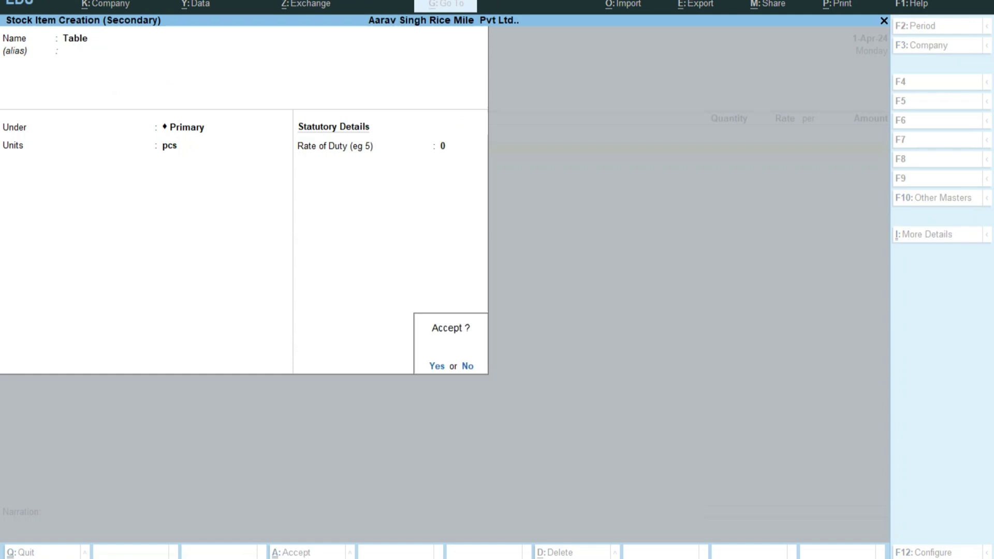
key("Return")
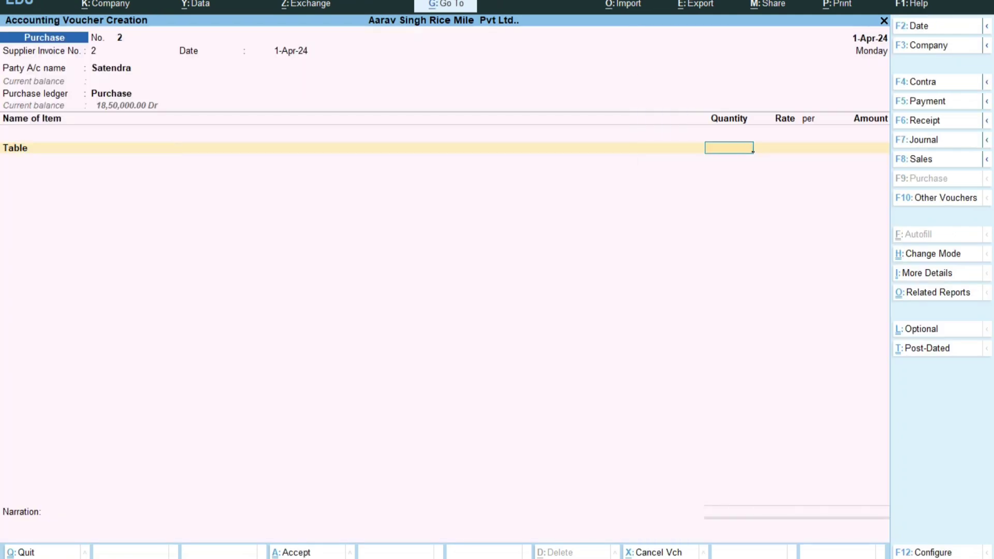
Step: Enter a quantity of 40 pcs at a rate of 500 per piece for the Table item
type("40")
key("Return")
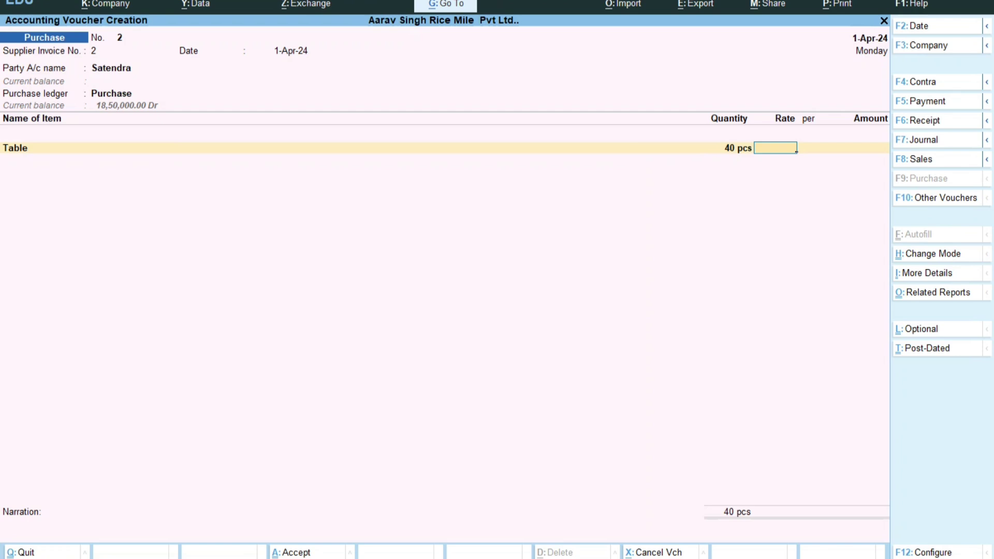
type("500")
key("Return")
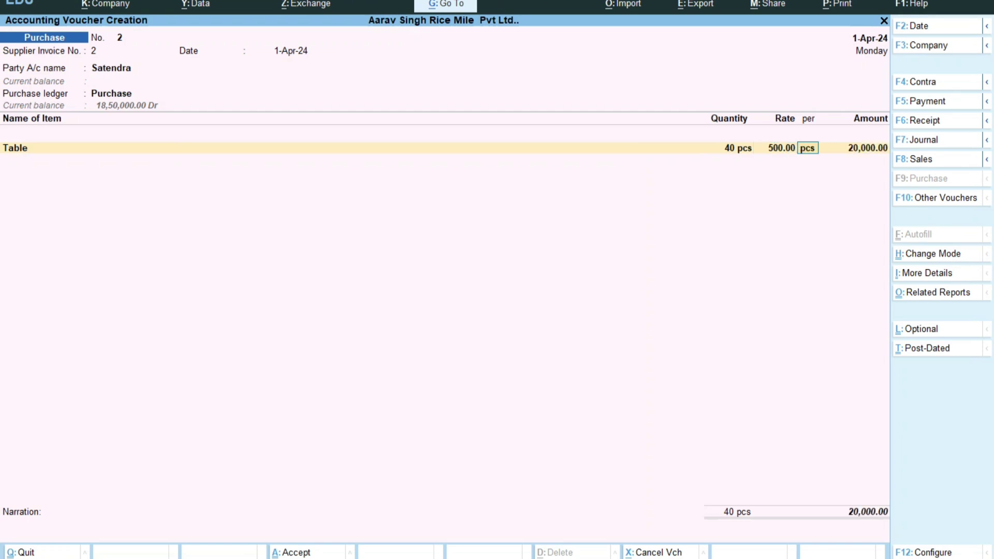
key("Return")
key("Return")
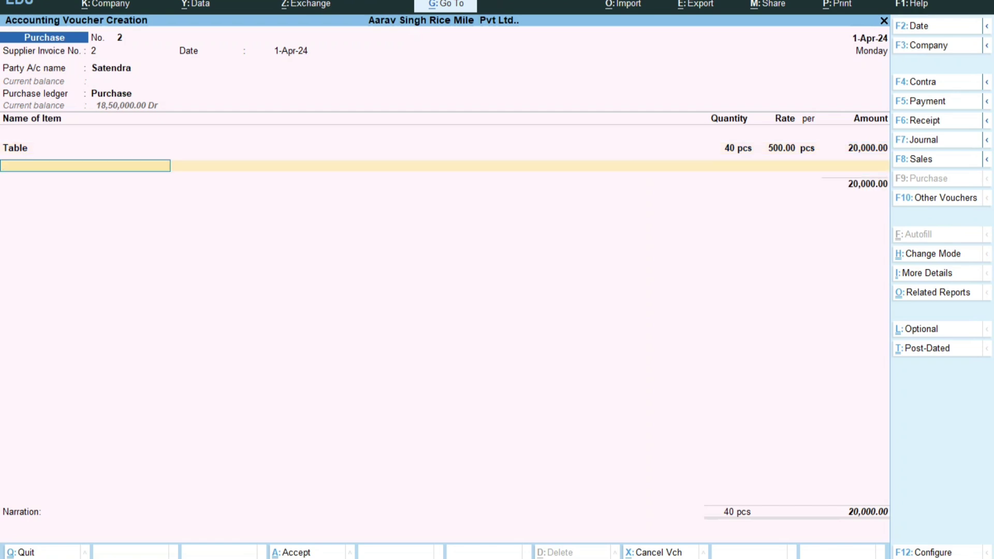
key("alt+c")
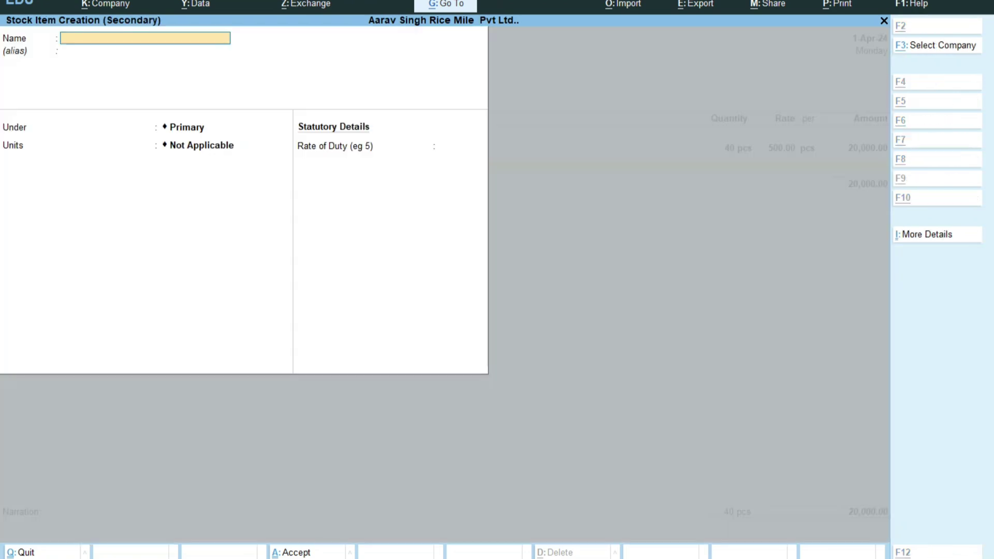
key("Escape")
key("y")
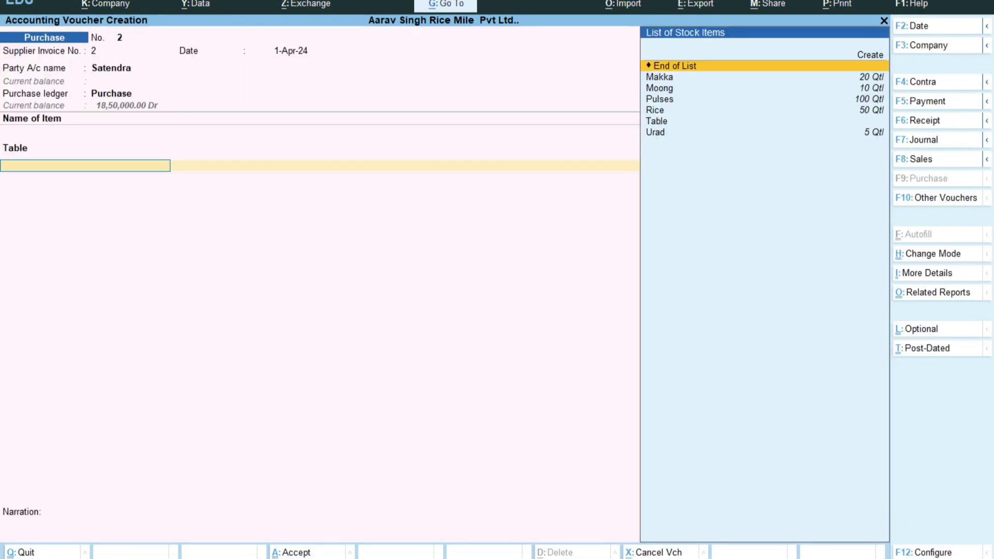
Step: Start a new stock item named Books under the Primary group from the voucher's second item line
key("alt+c")
type("Books")
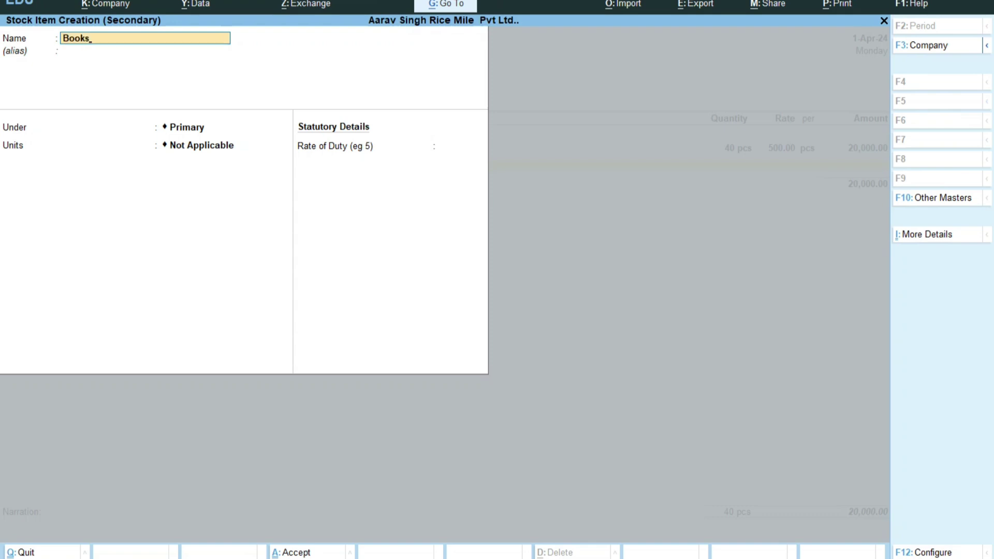
key("Return")
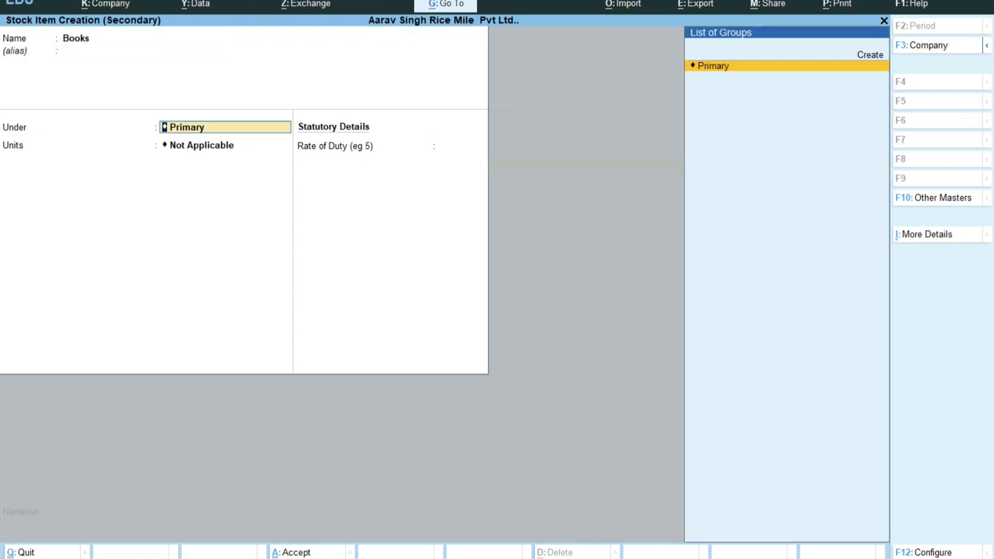
key("Return")
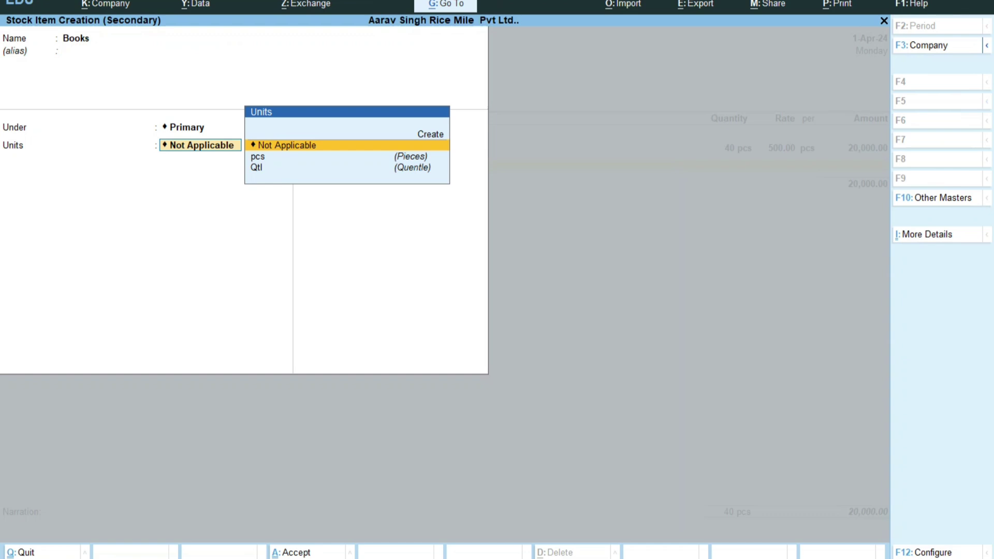
Step: Create a unit with symbol nos, formal name Numbers and 0 decimal places, and save the Books item with it
key("Down")
key("Down")
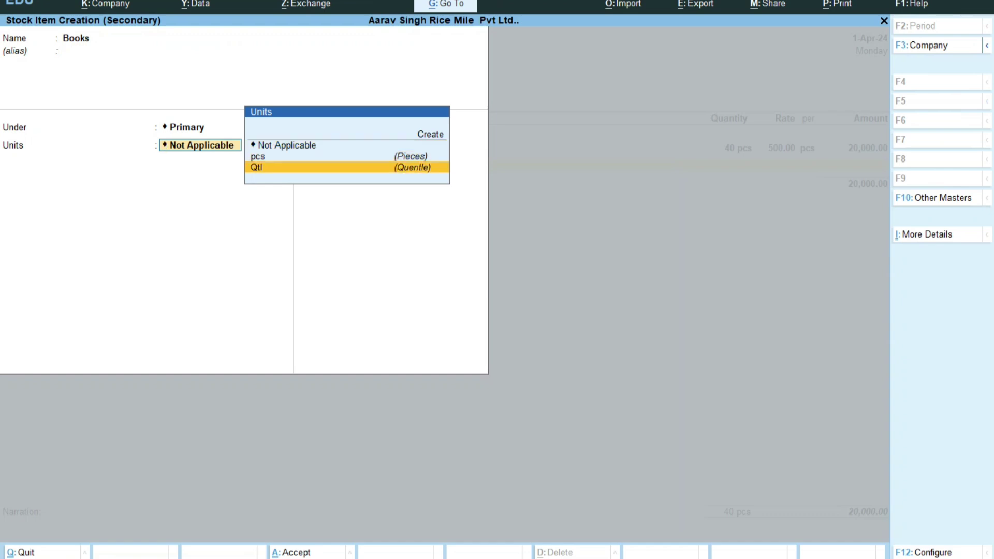
key("Up")
key("Up")
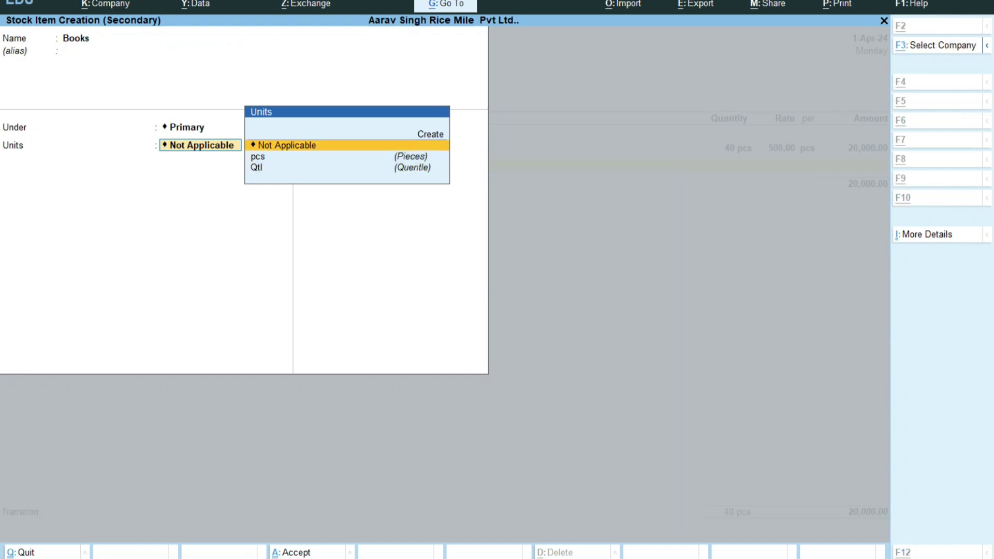
key("alt+c")
type("nos")
key("Return")
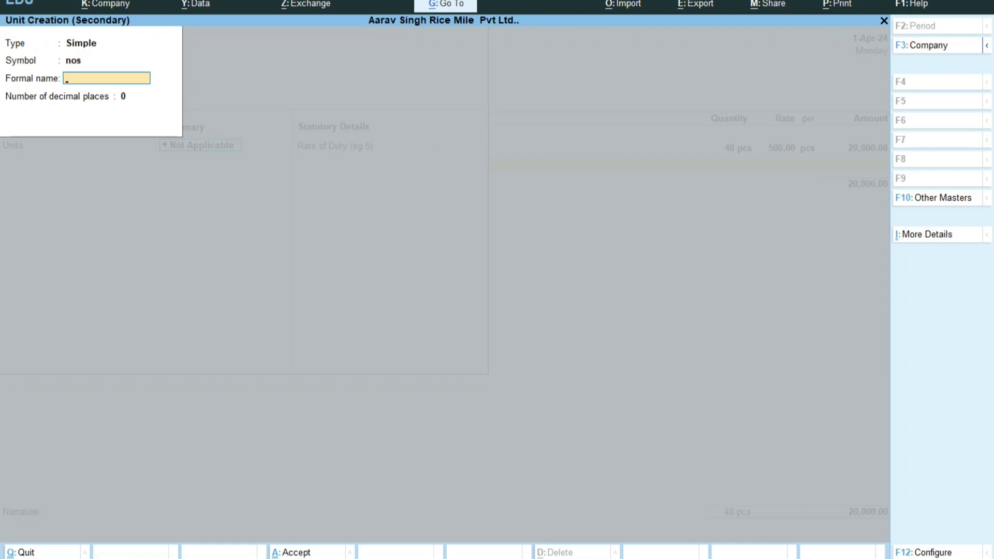
type("Numbers")
key("Return")
key("Return")
key("Return")
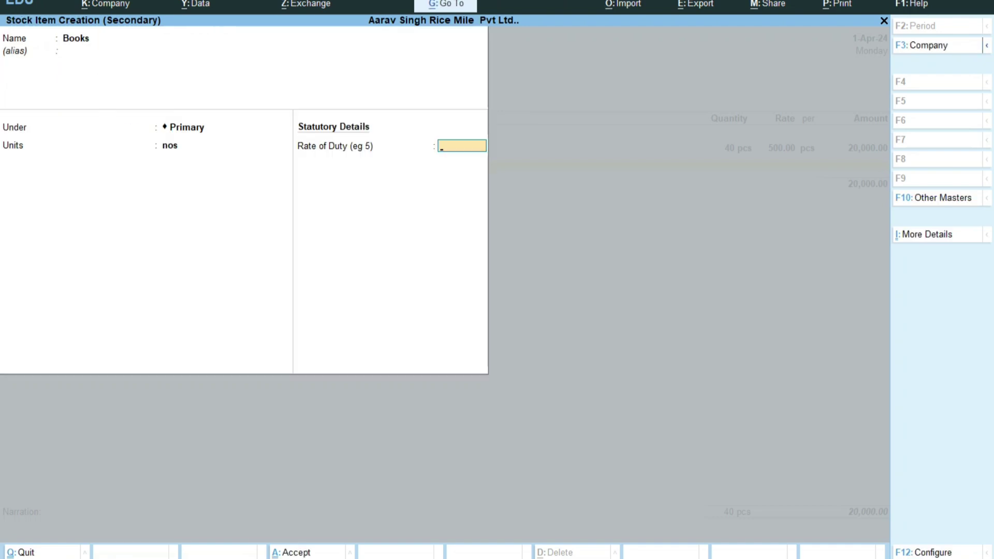
key("Return")
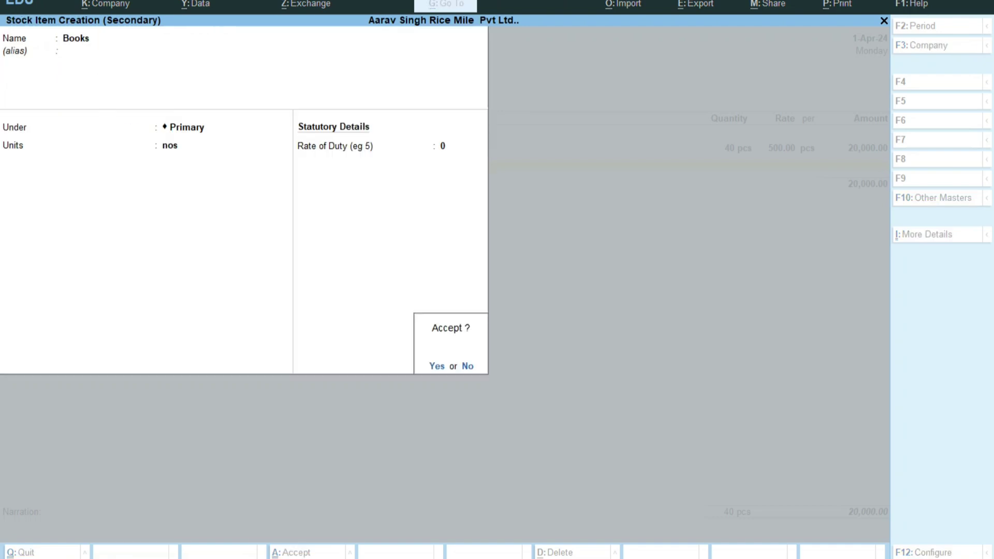
key("Return")
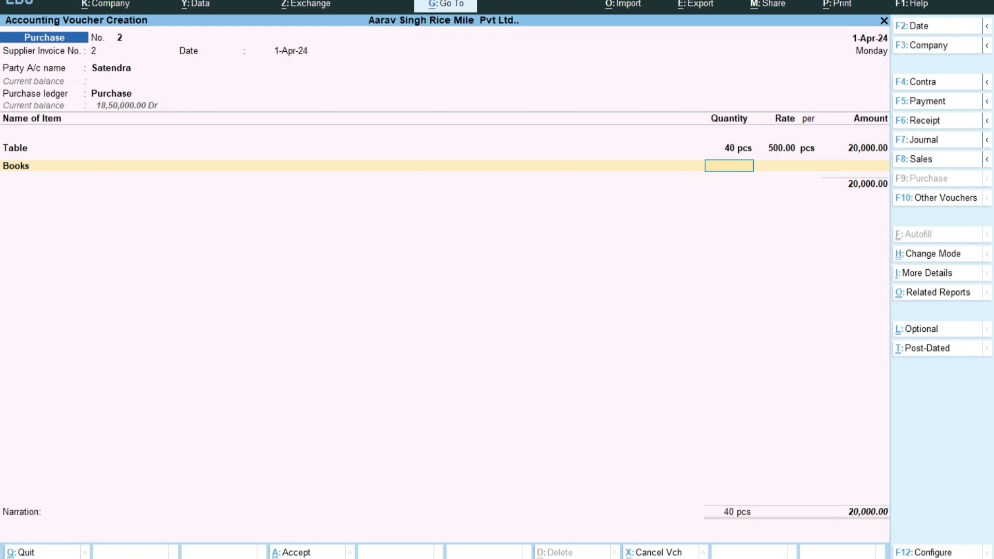
Step: Enter a quantity of 100 nos at a rate of 80 per number for the Books item
type("100")
key("Return")
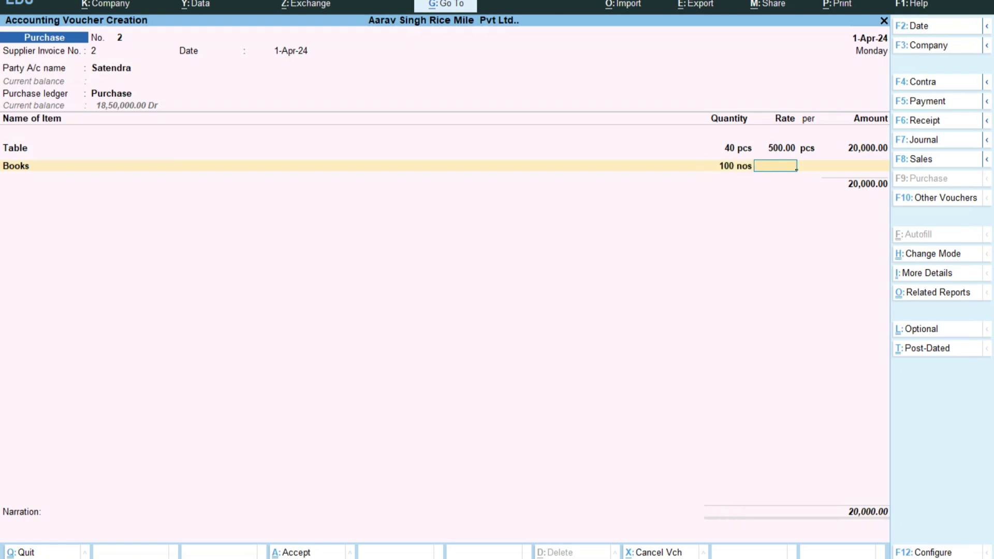
type("80")
key("Return")
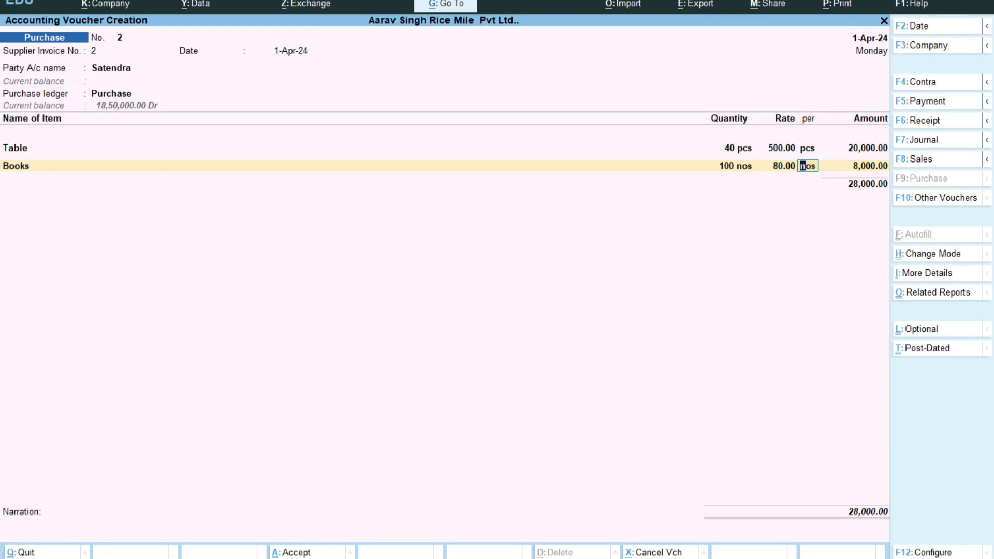
key("Return")
key("Return")
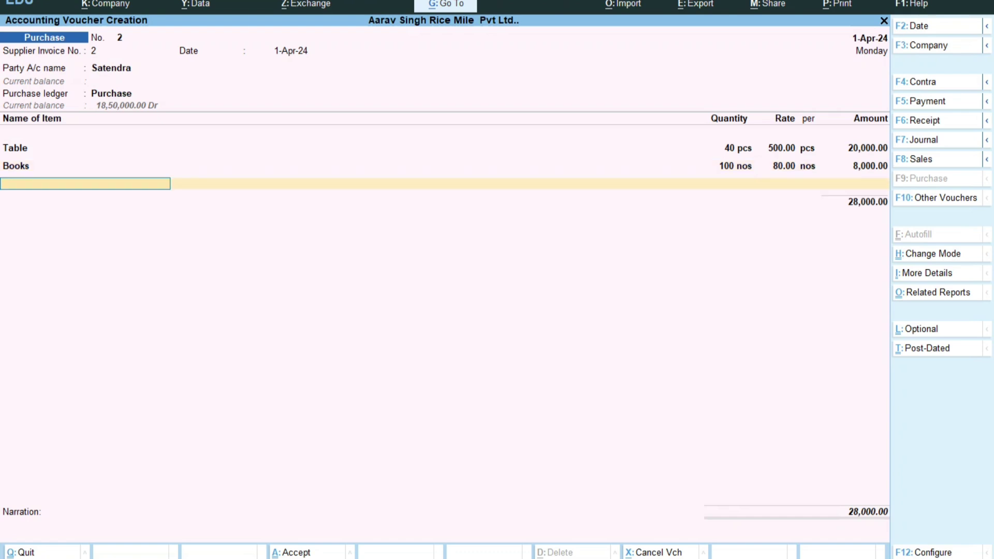
Step: Create a stock item named Chairs under the Primary group with the unit nos for the third item line
key("alt+c")
type("Chairs")
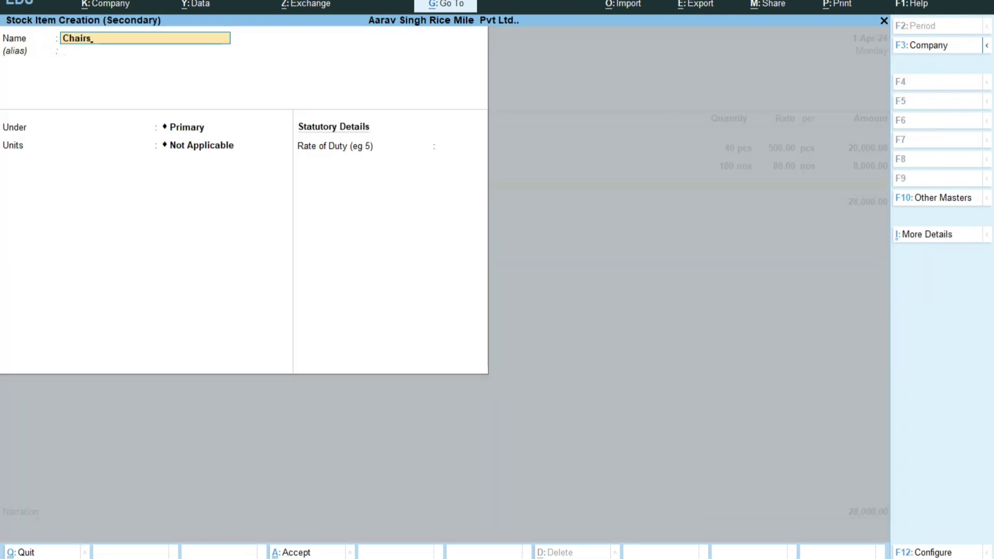
key("Return")
key("Return")
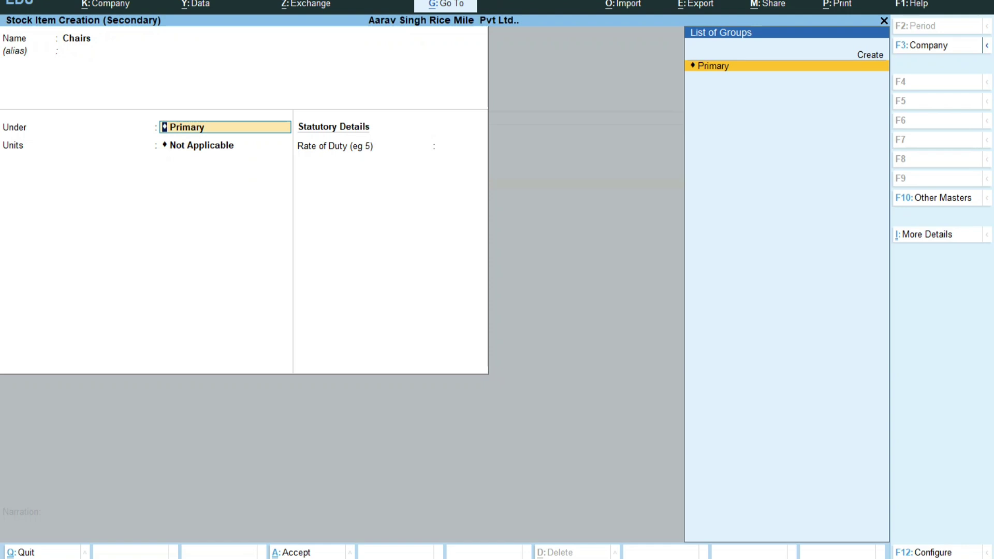
key("Return")
key("Down")
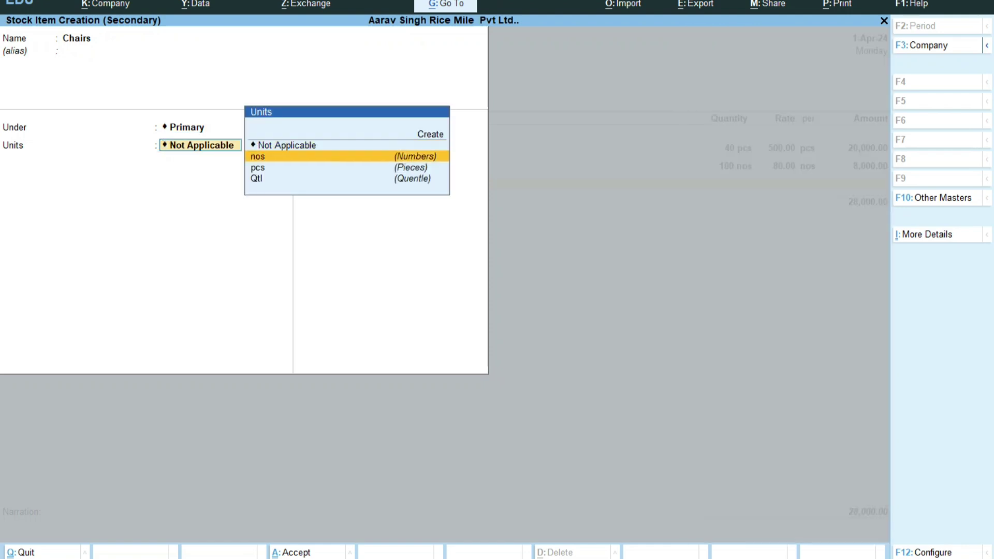
key("Down")
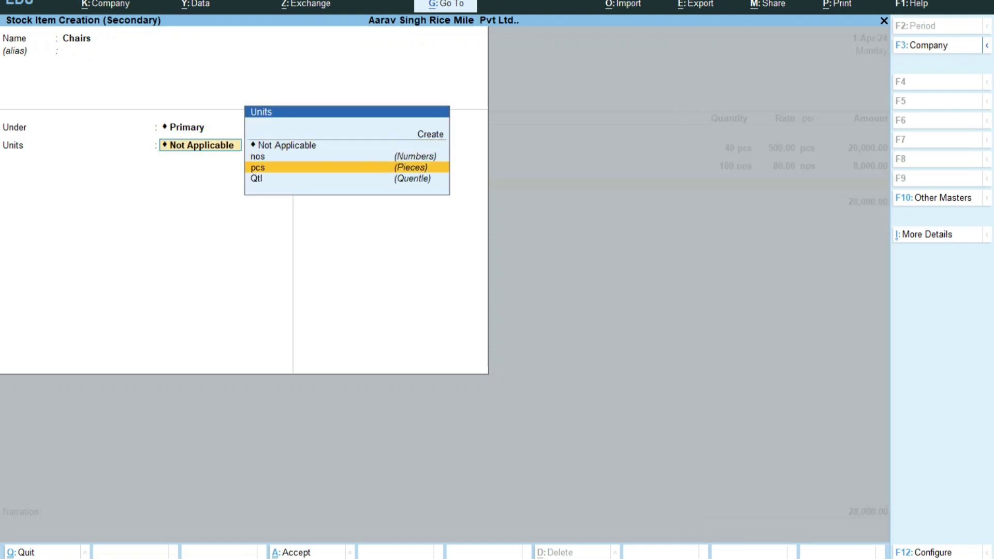
key("Up")
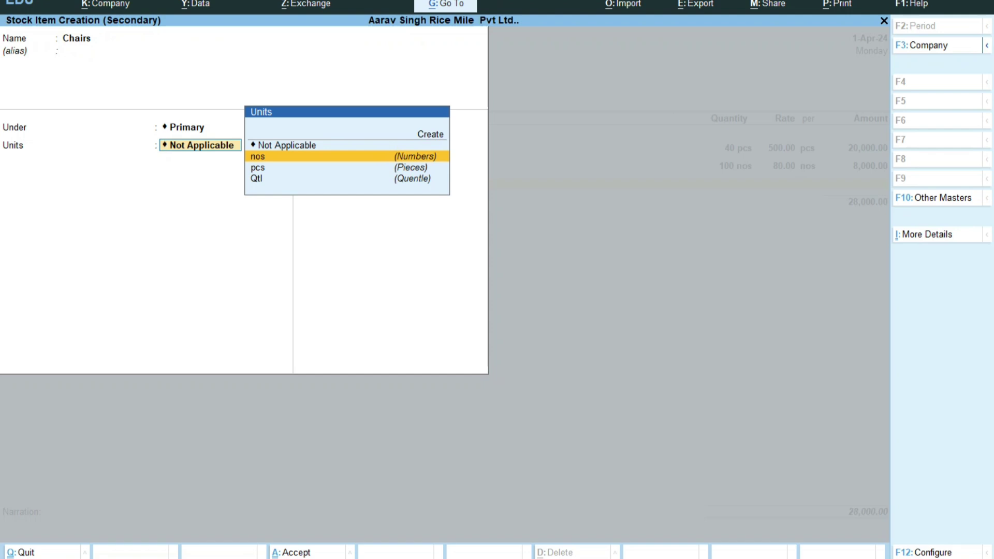
key("Return")
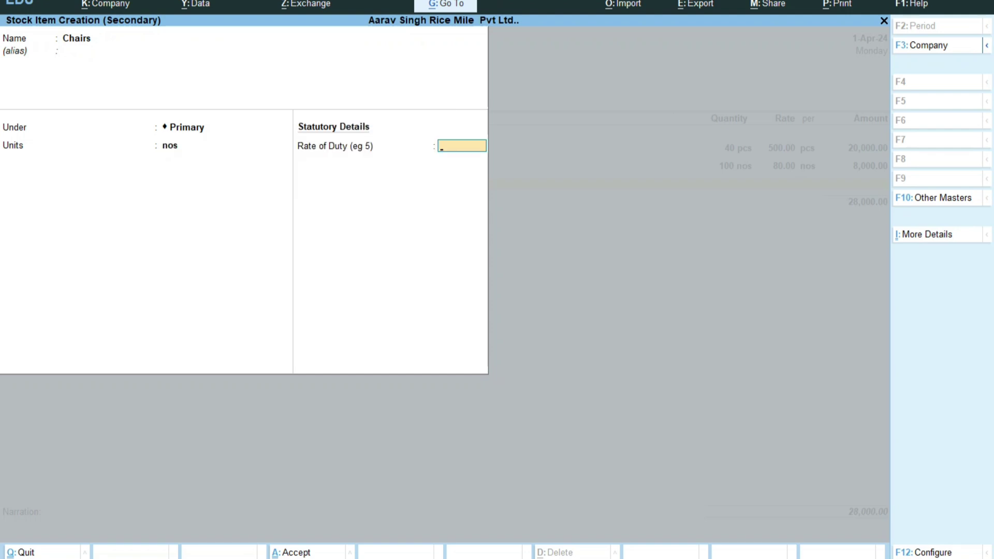
key("Return")
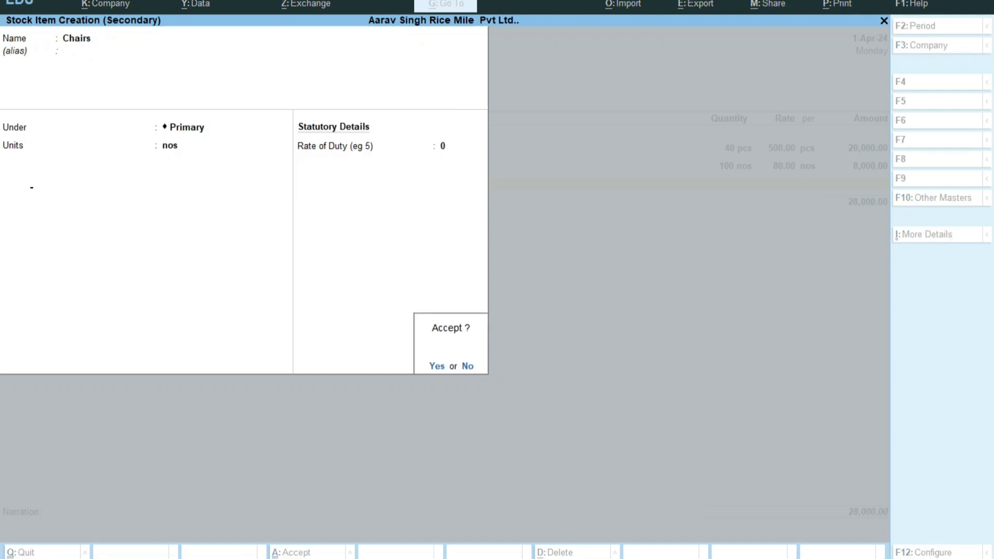
key("Return")
Step: Enter a quantity of 50 nos at a rate of 600 per number for the Chairs item
type("50")
key("Return")
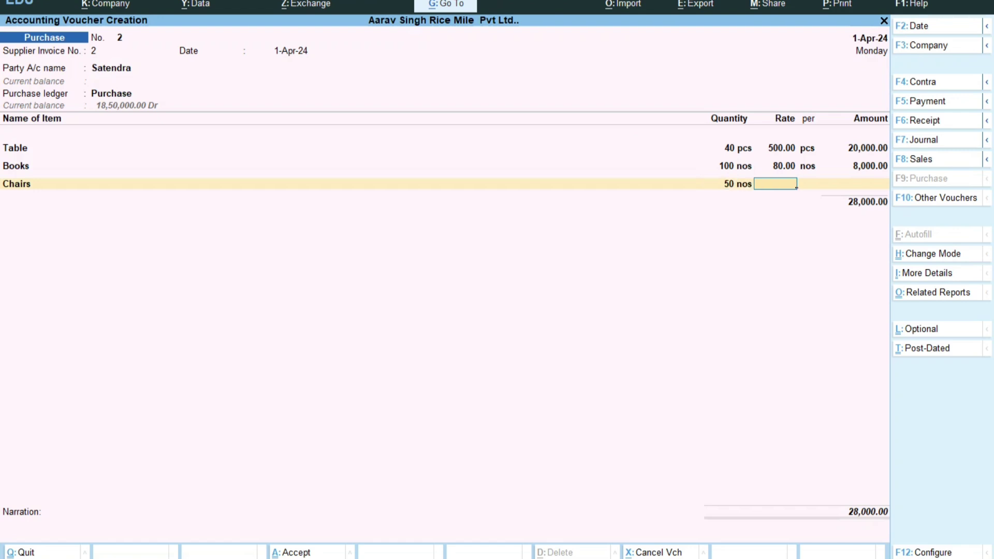
type("600")
key("Return")
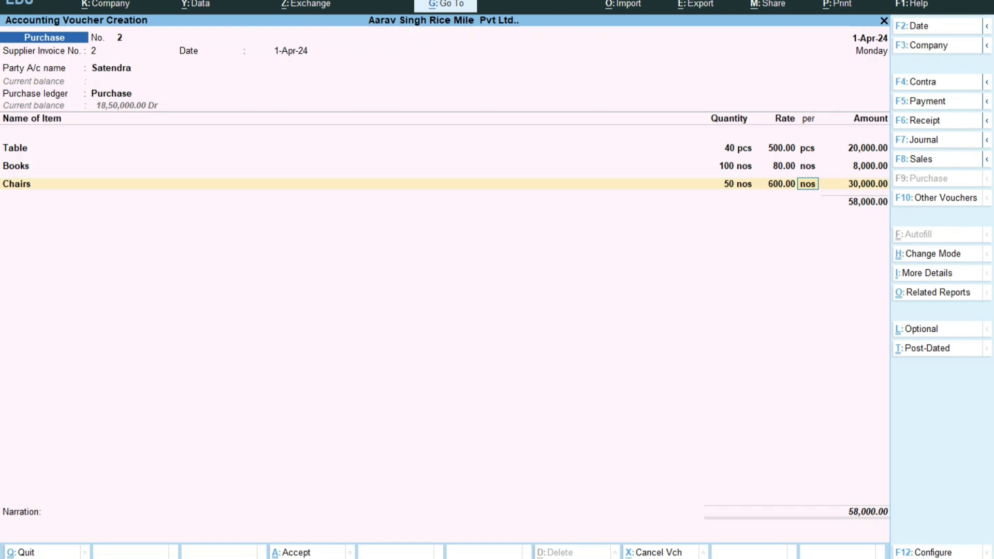
key("Return")
key("Return")
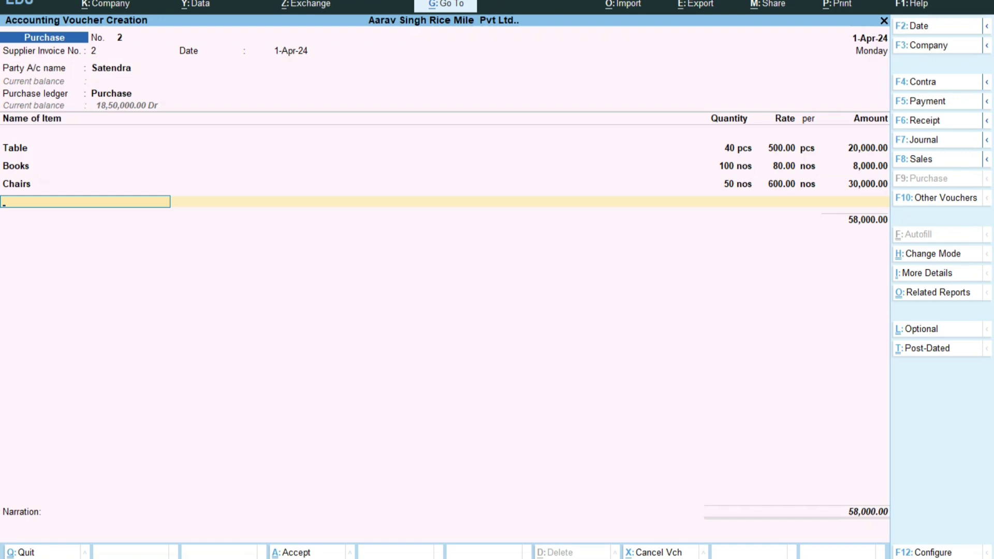
Step: Create a stock item named Mouse under the Primary group with the unit pcs for the fourth item line
key("alt")
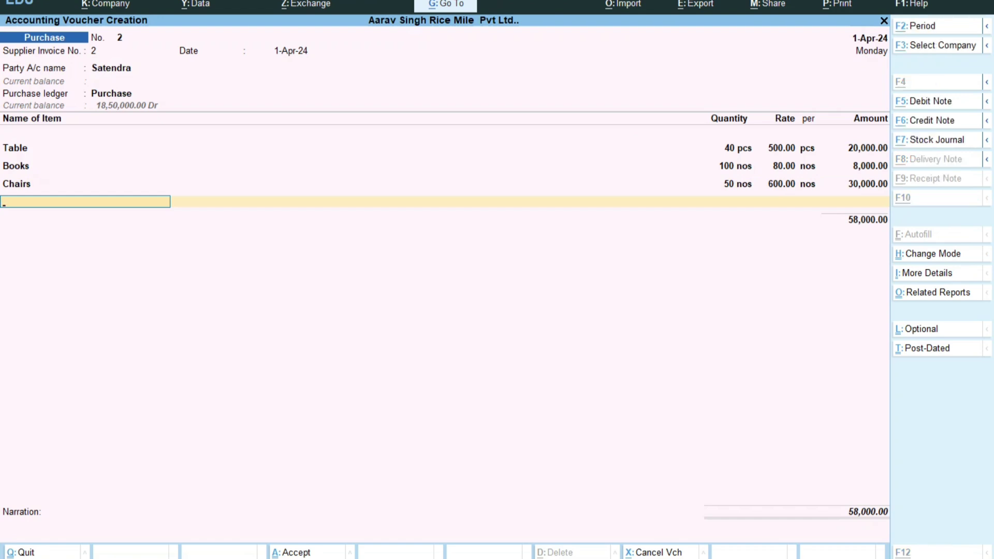
key("alt+c")
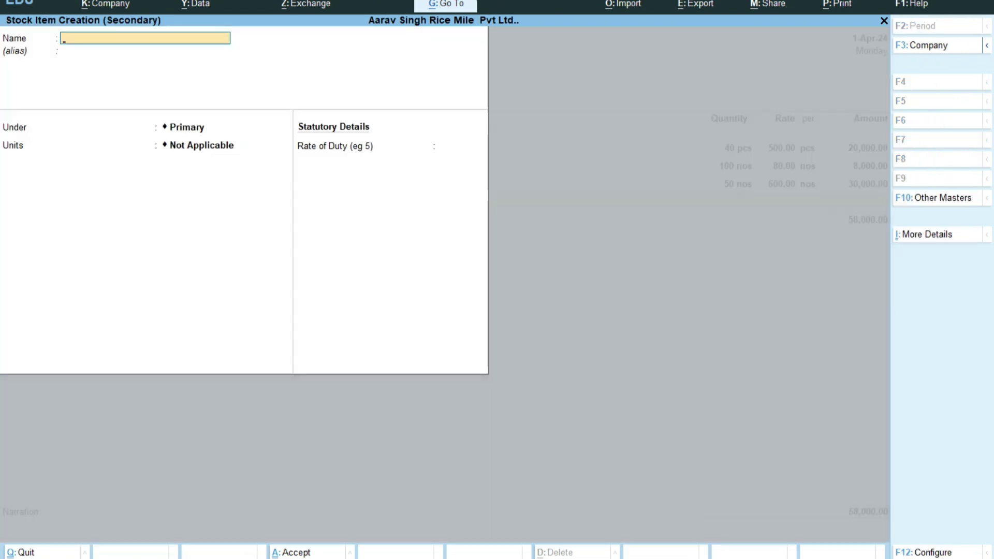
type("Mouse")
key("Return")
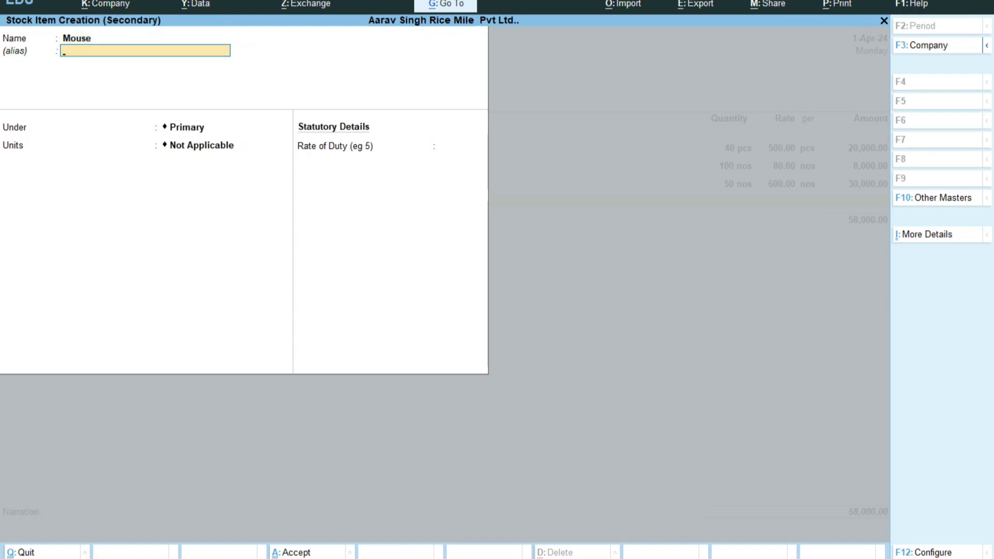
key("Return")
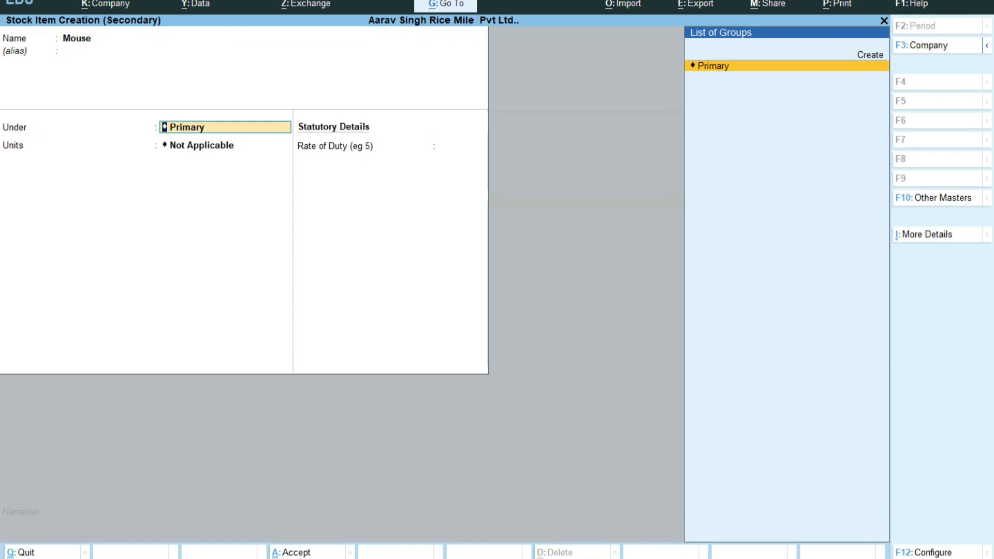
key("Return")
key("Down")
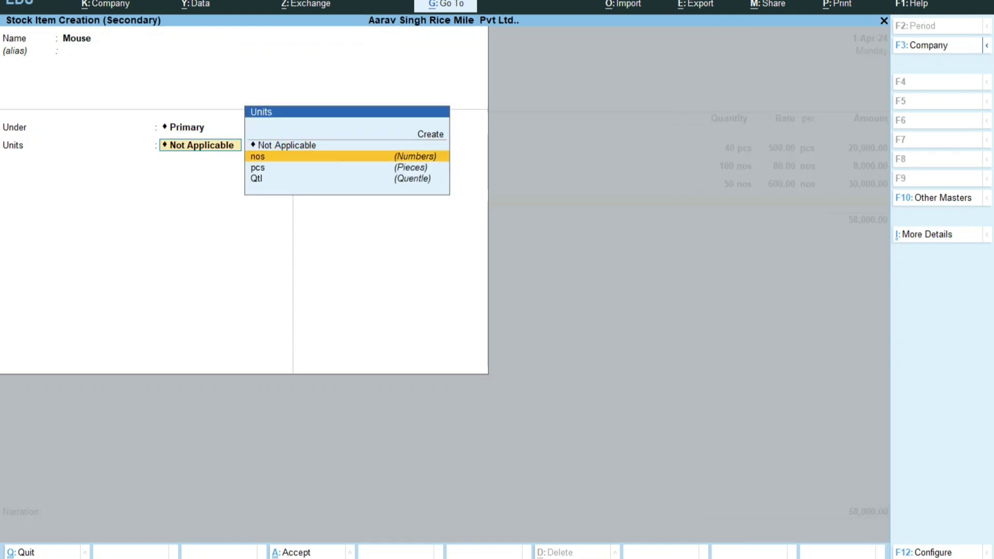
key("Down")
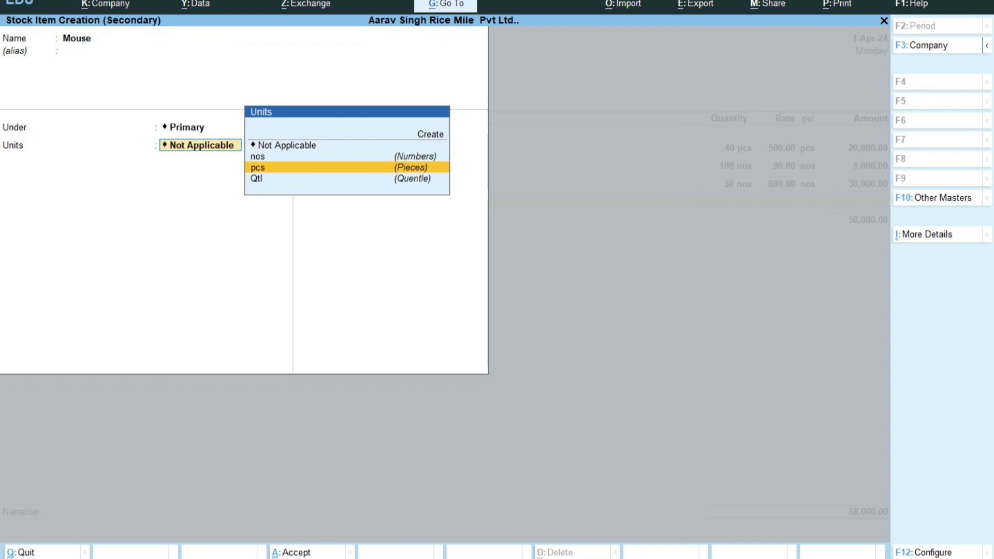
key("Return")
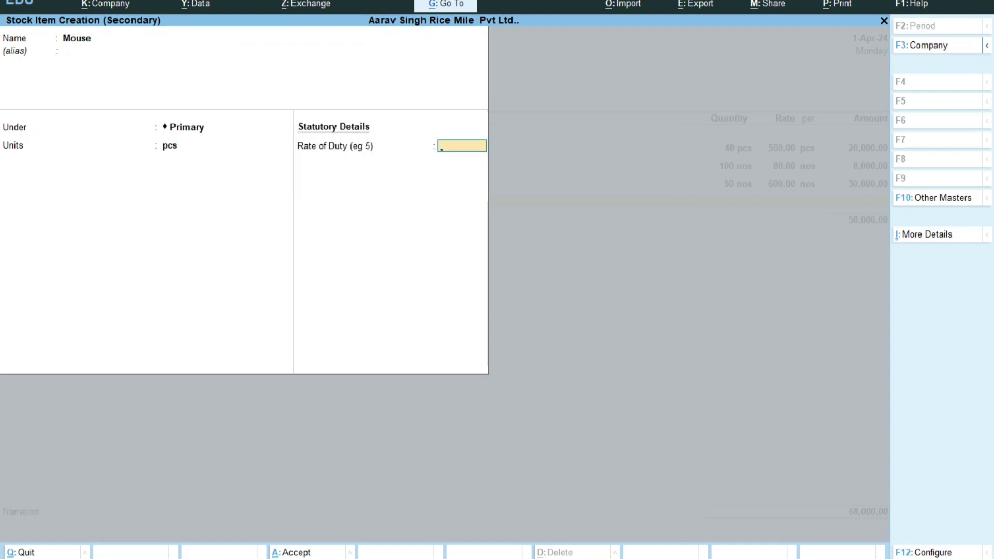
key("Return")
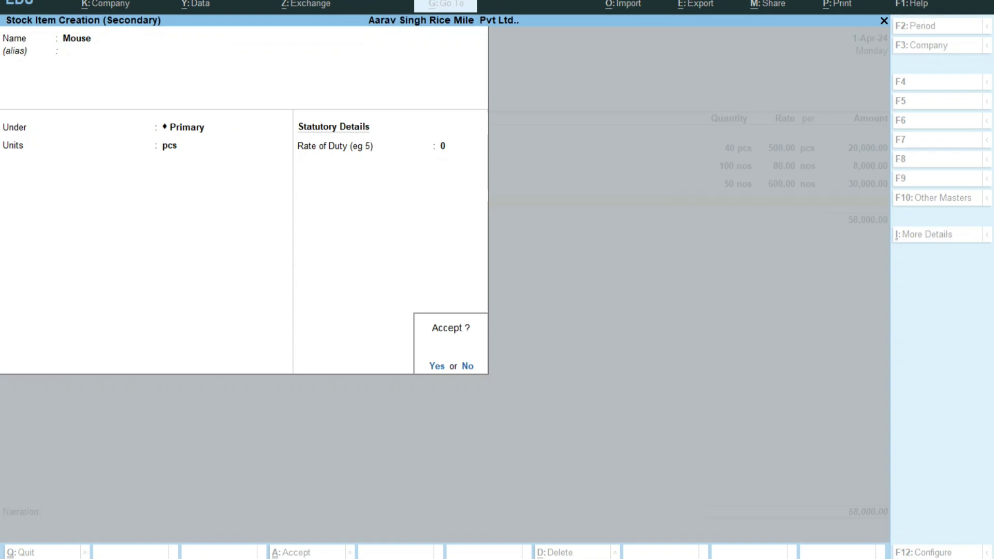
key("Return")
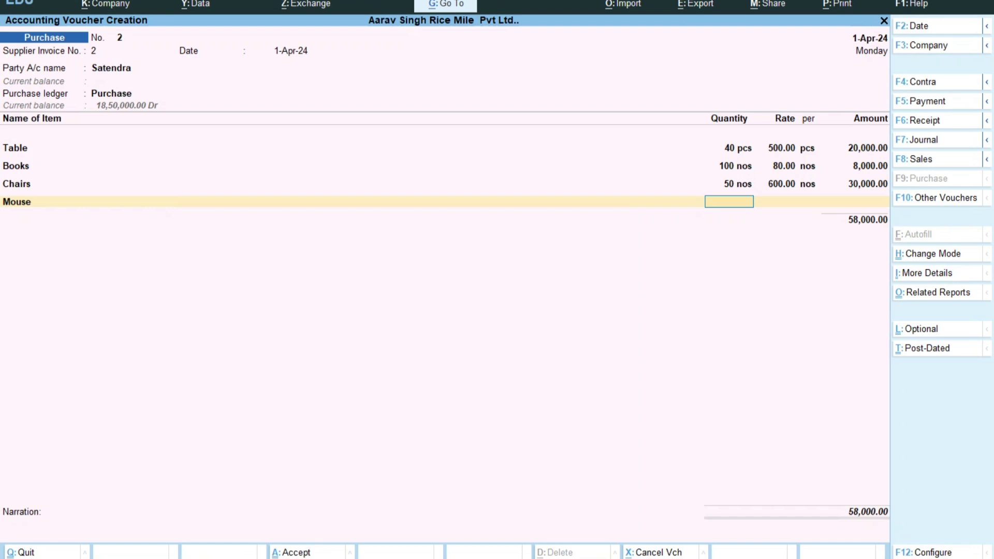
Step: Enter a quantity of 40 pcs at a rate of 100 per piece for the Mouse item
type("40")
key("Return")
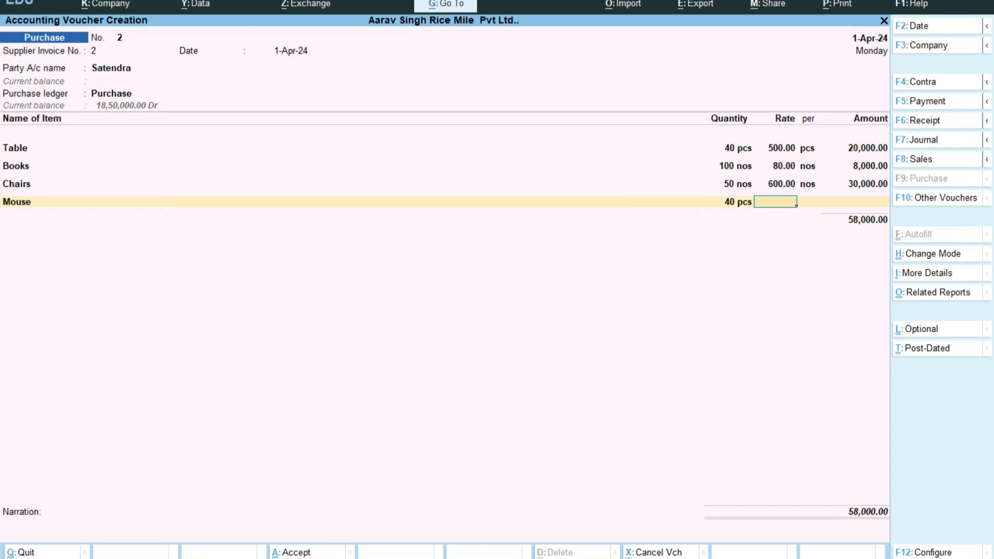
type("100")
key("Return")
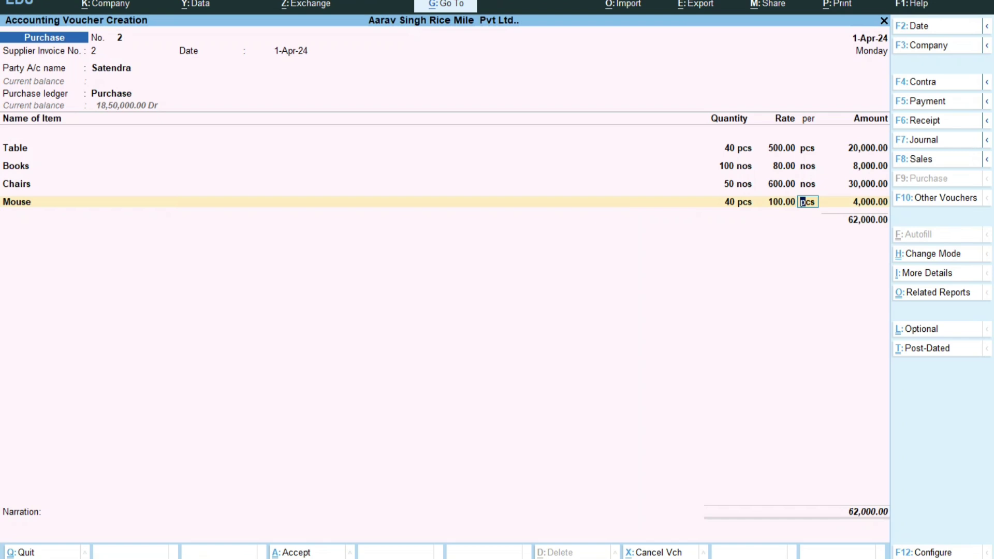
key("Return")
key("Return")
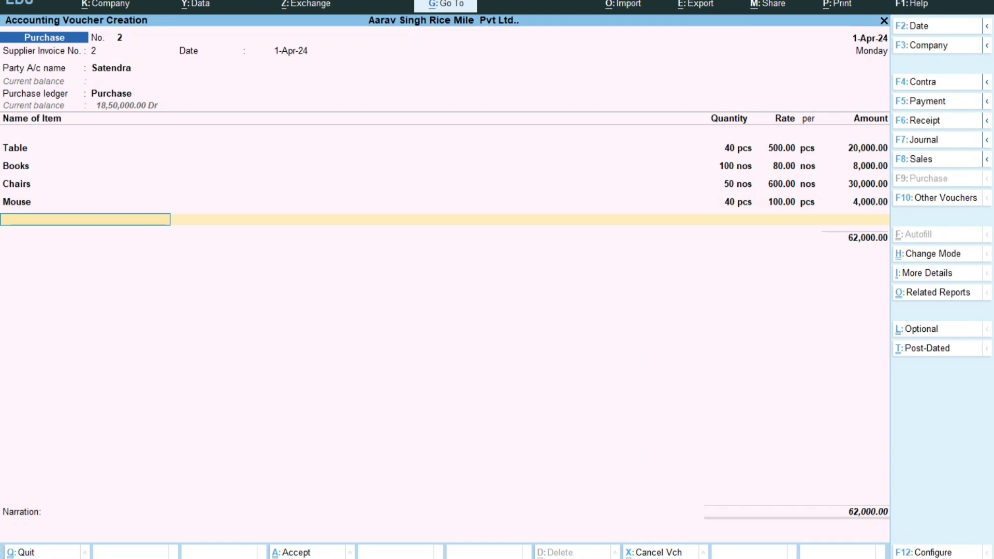
Step: Create a stock item named Keyboard under the Primary group with the unit pcs for the fifth item line
key("ctrl")
key("alt+c")
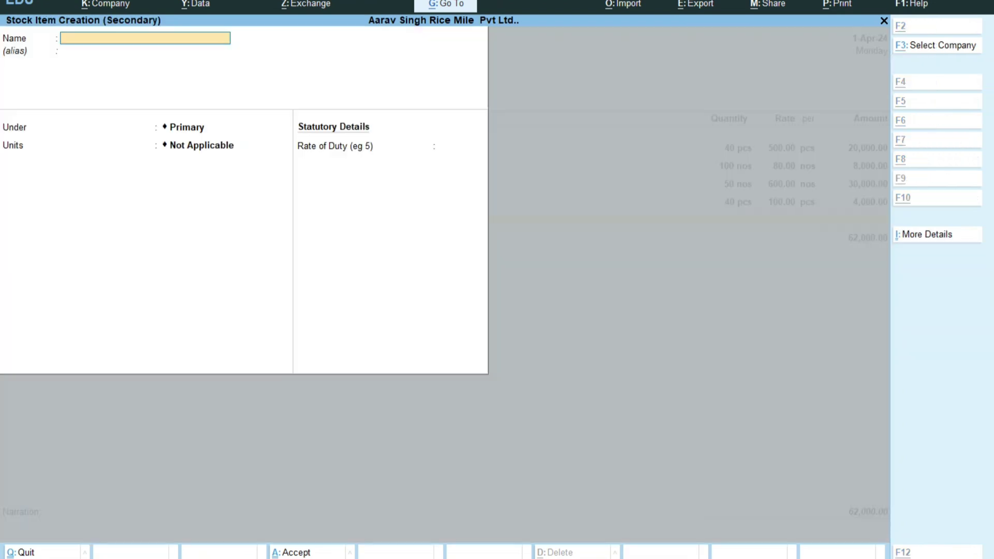
type("Key")
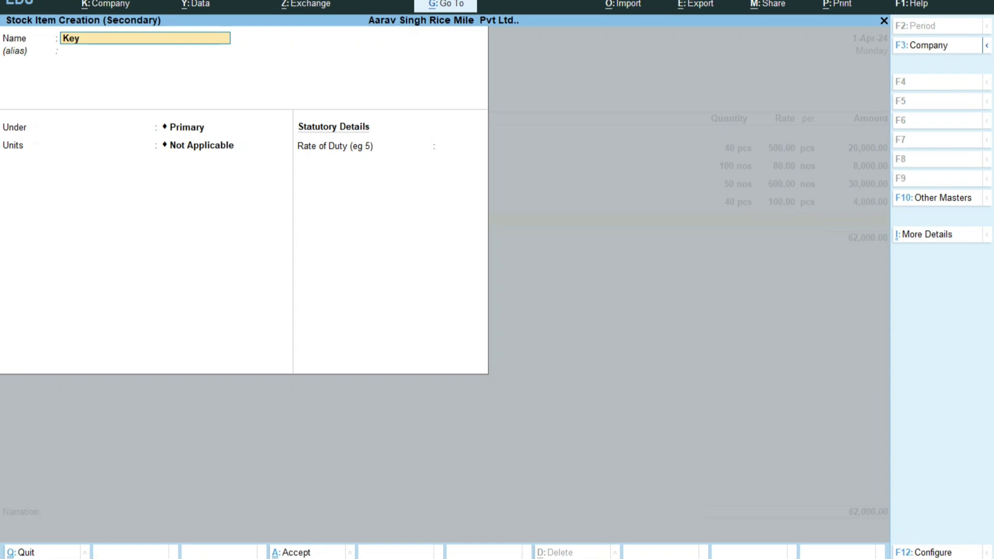
type("board")
key("Return")
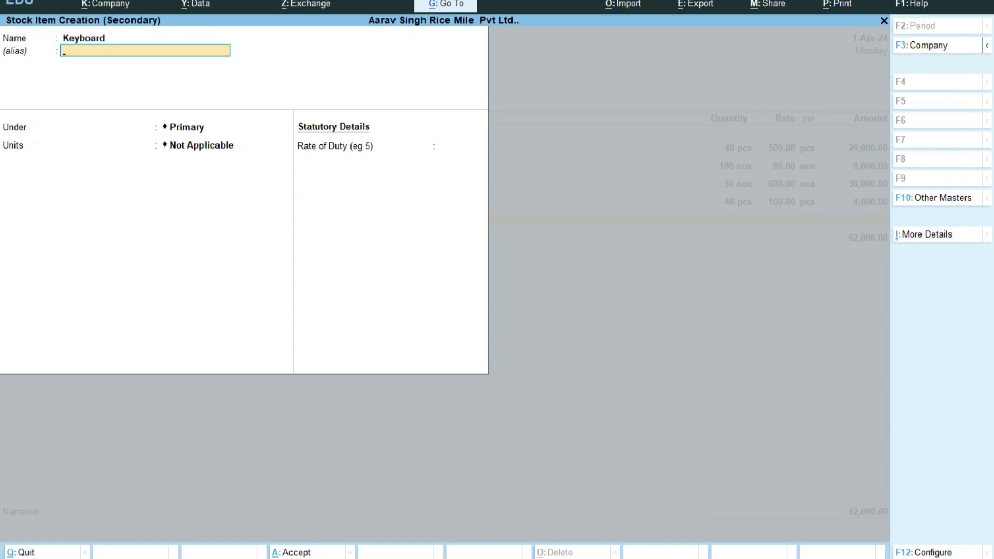
key("Return")
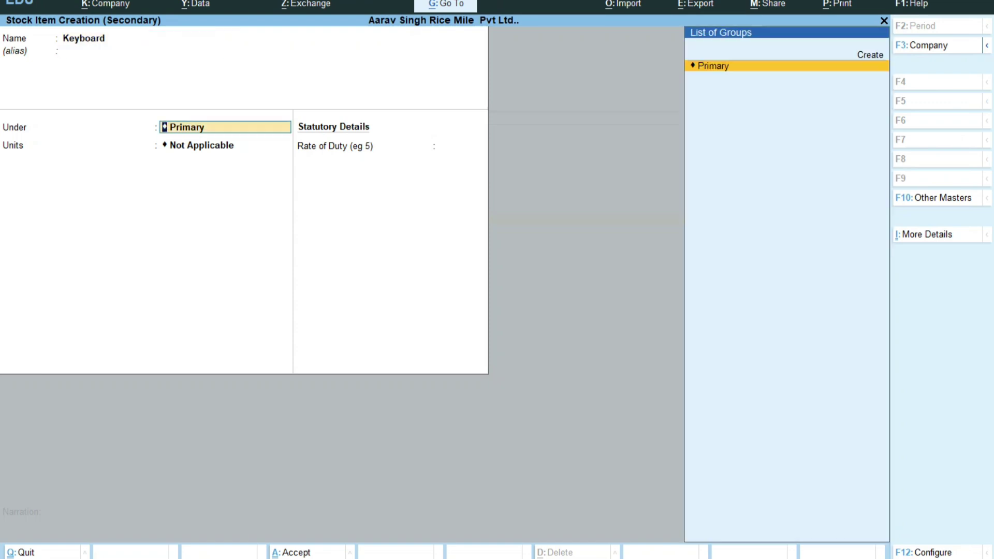
key("Return")
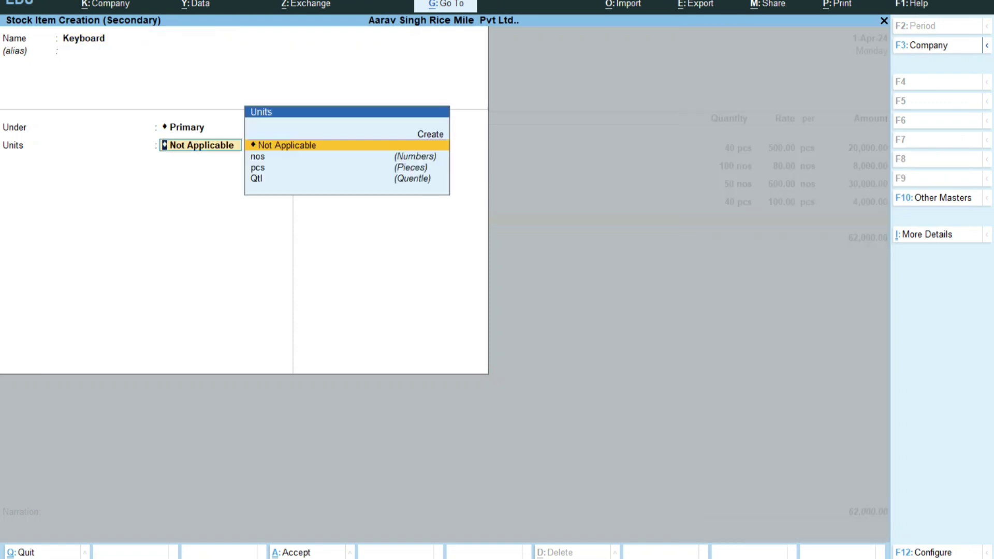
key("Down")
key("Down")
key("Down")
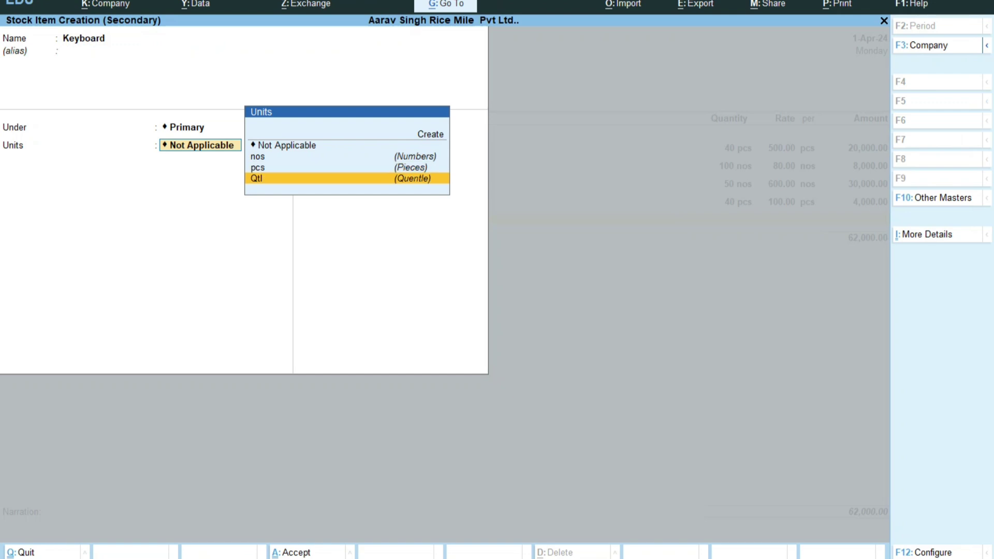
key("Up")
key("Up")
key("Down")
key("Down")
key("Up")
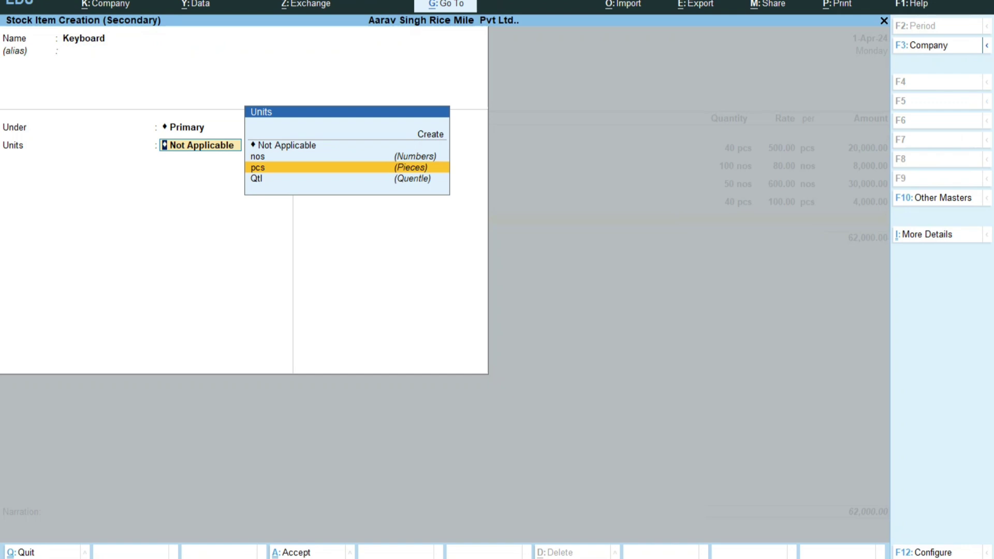
key("Return")
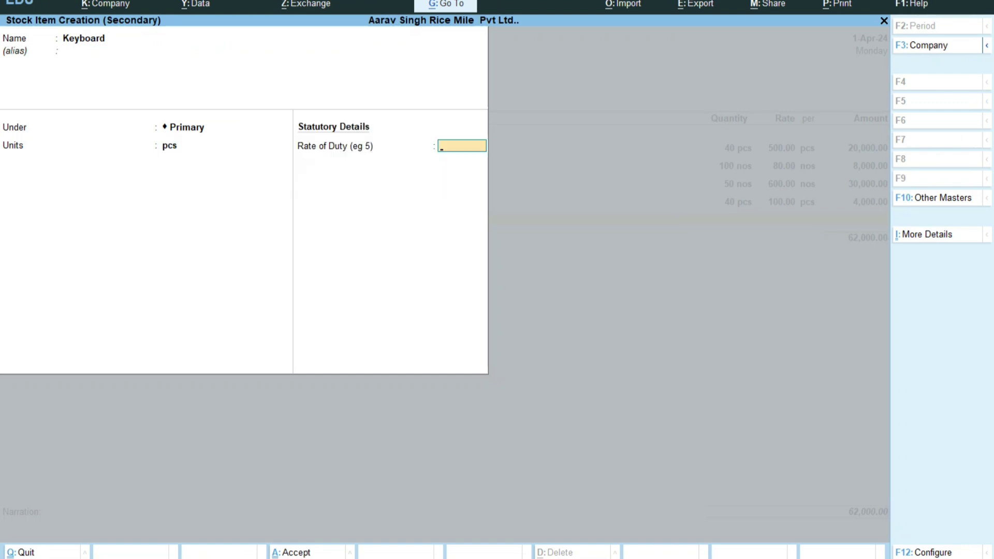
key("Return")
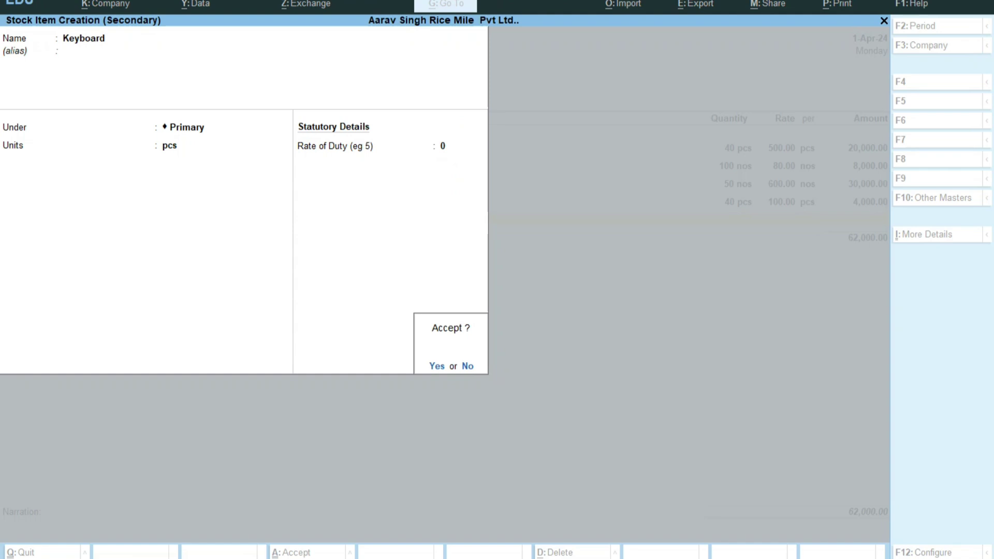
key("Return")
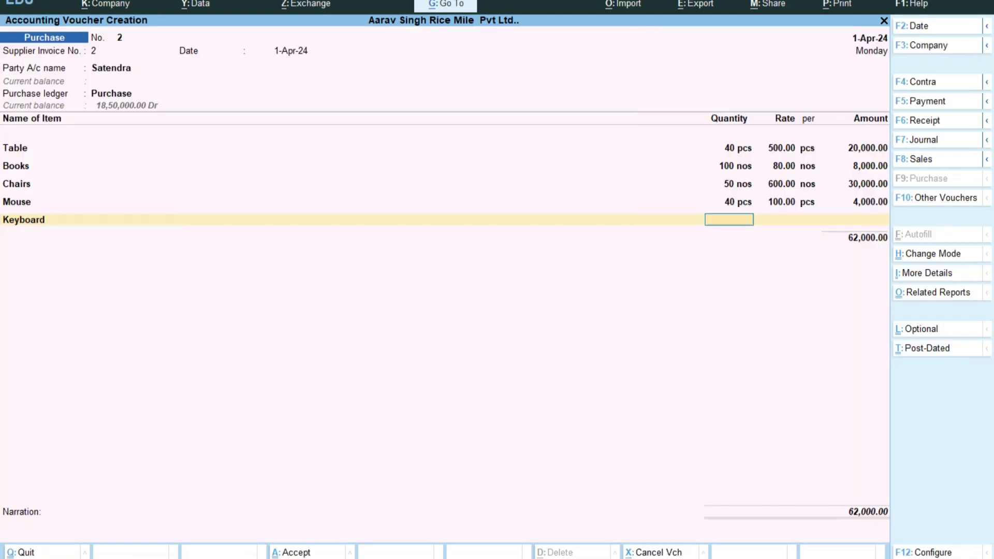
Step: Enter a quantity of 50 pcs at a rate of 150 per piece for the Keyboard item
type("6")
key("BackSpace")
type("50")
key("Return")
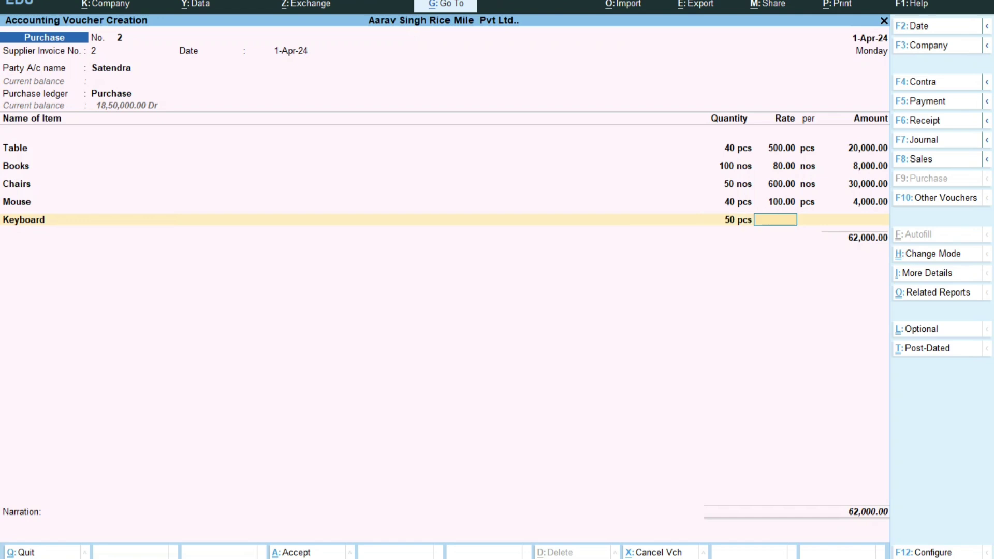
type("150")
key("Return")
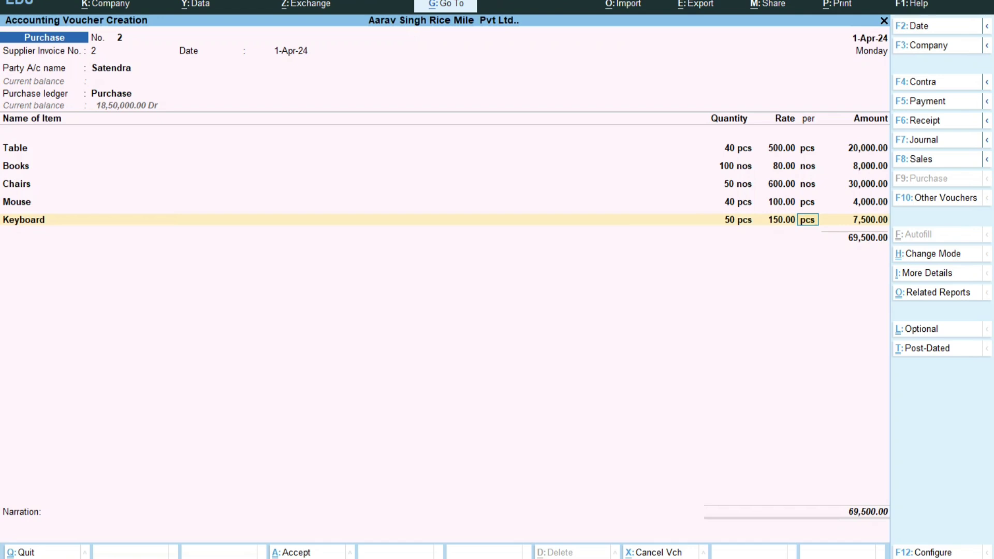
key("Return")
key("Return")
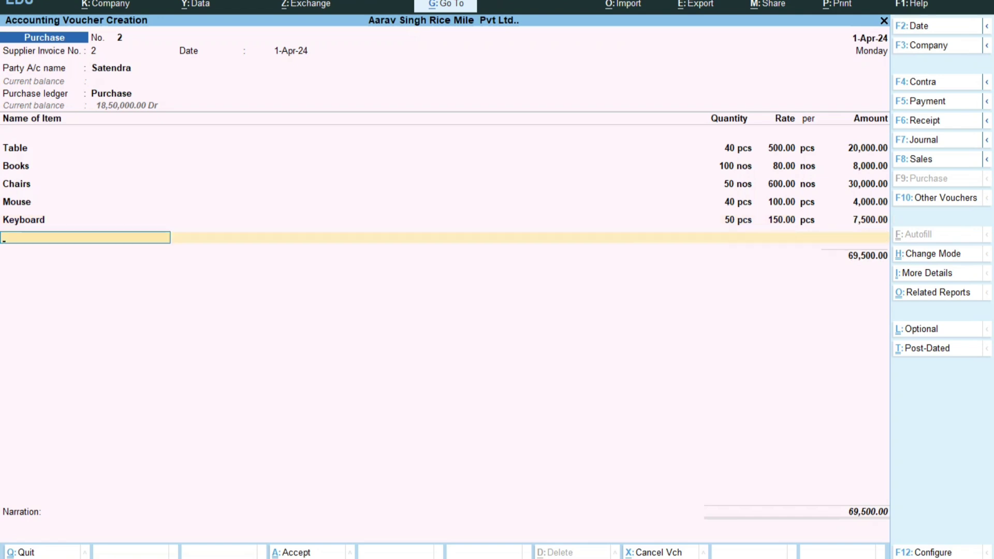
Step: Create a stock item named Monitor under the Primary group with the unit pcs for the sixth item line
key("ctrl")
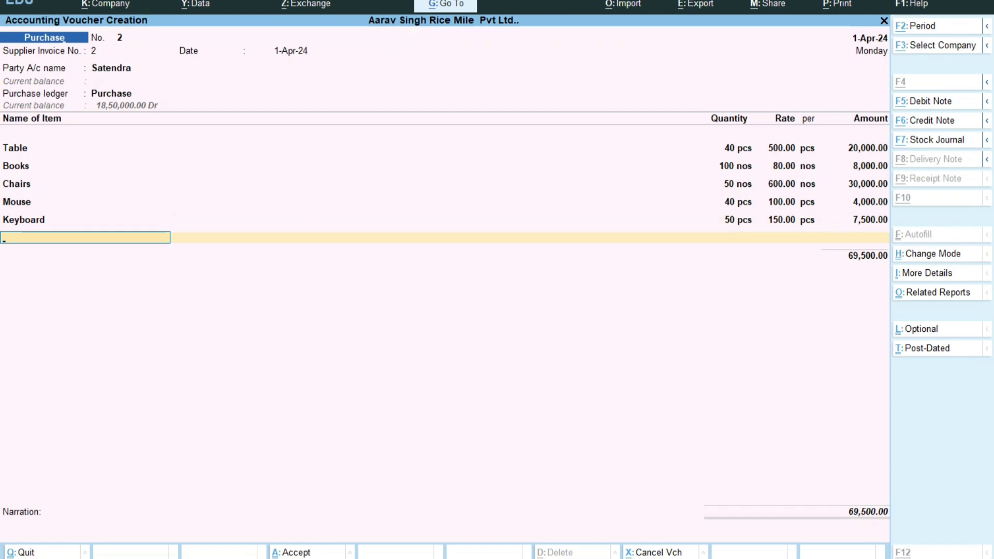
key("alt+c")
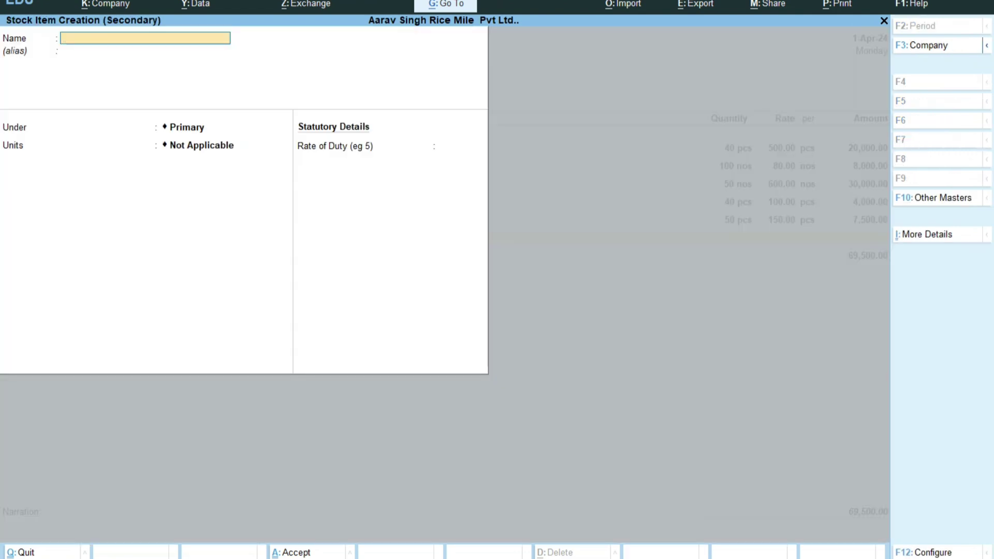
type("Monitor")
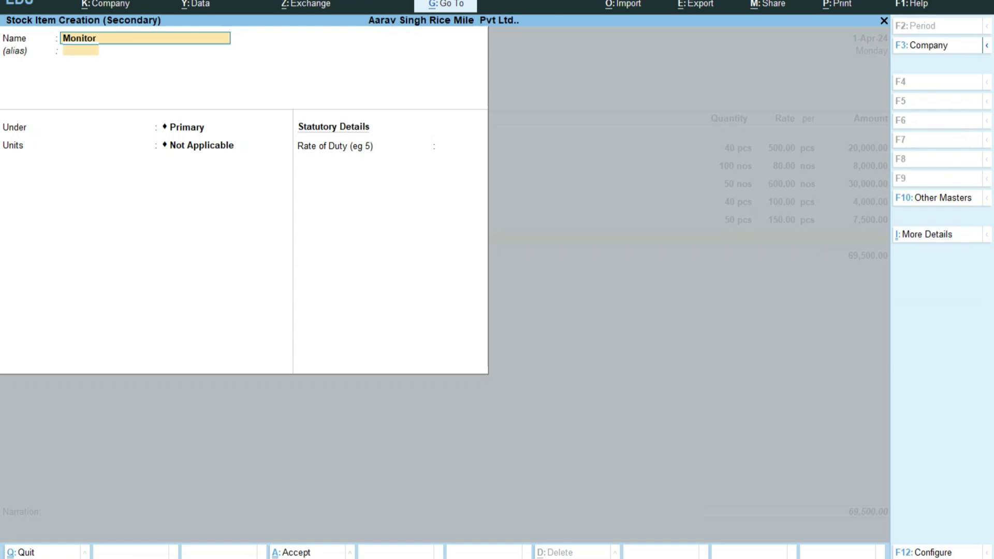
key("Return")
key("Return")
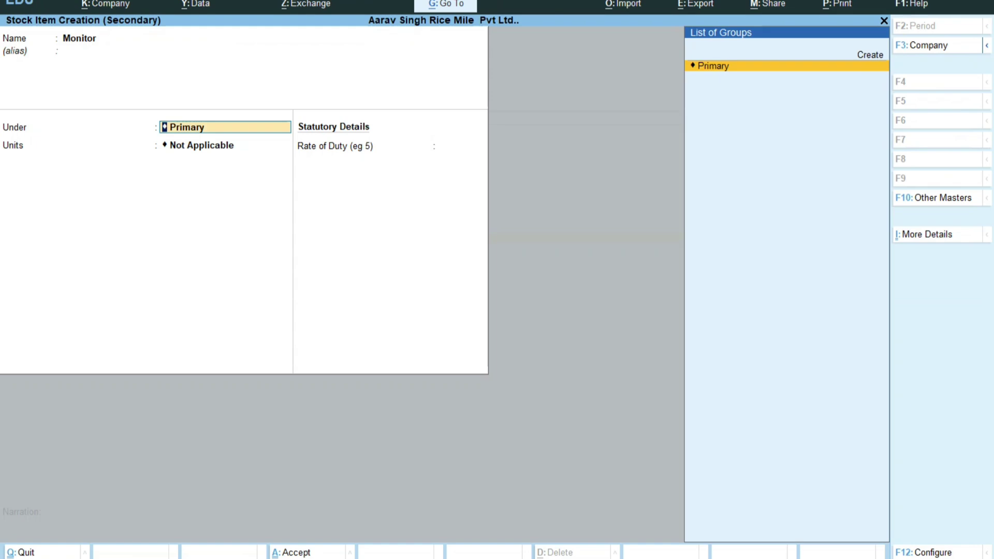
key("Return")
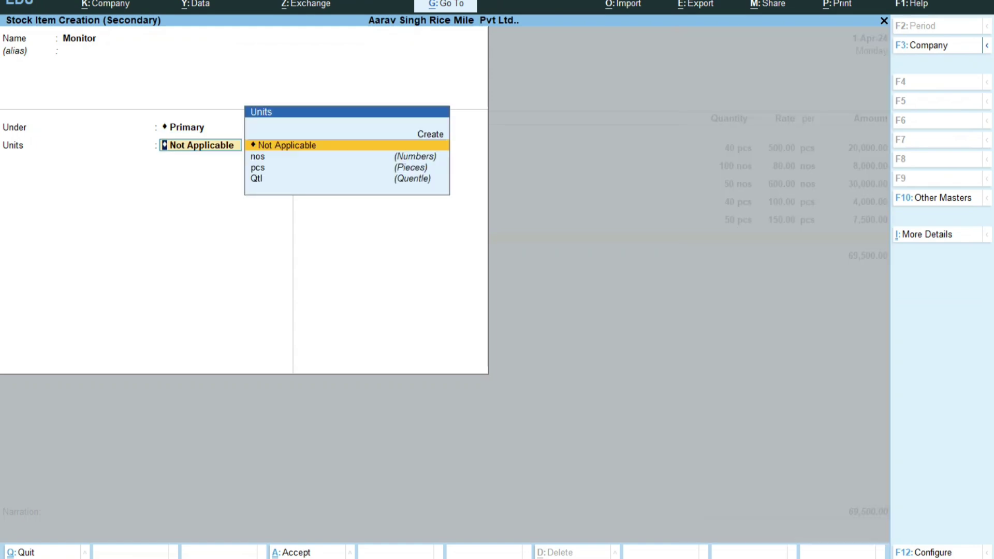
key("Down")
key("Down")
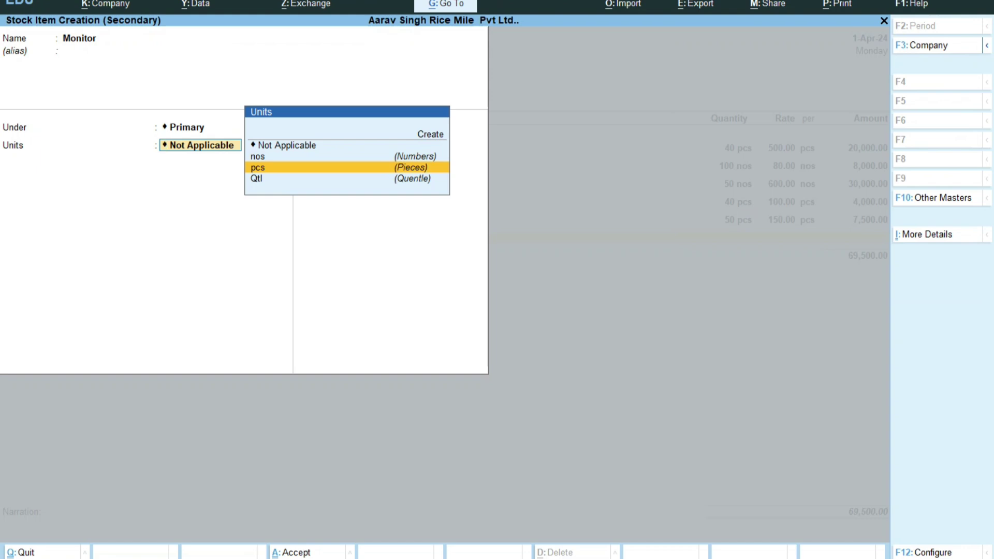
key("Return")
key("Return")
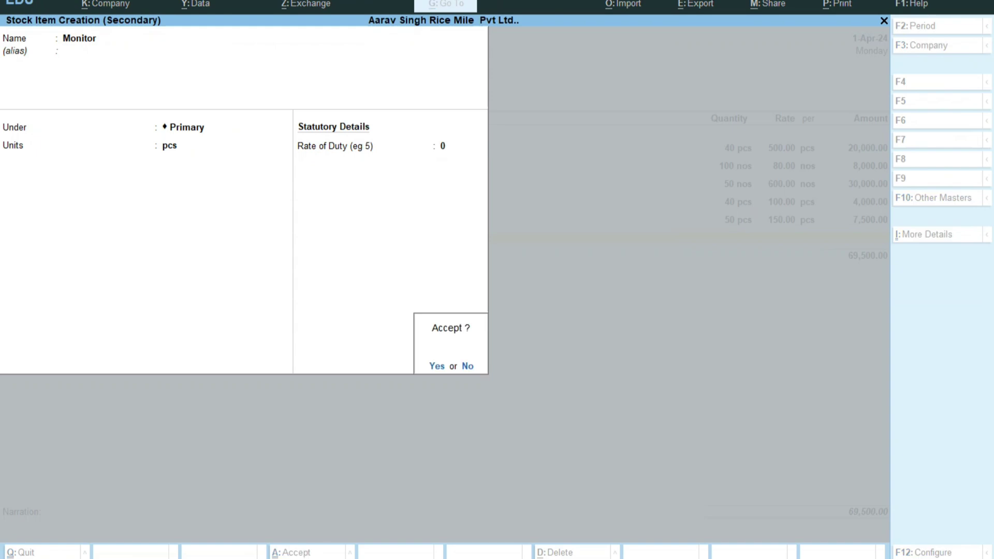
key("Return")
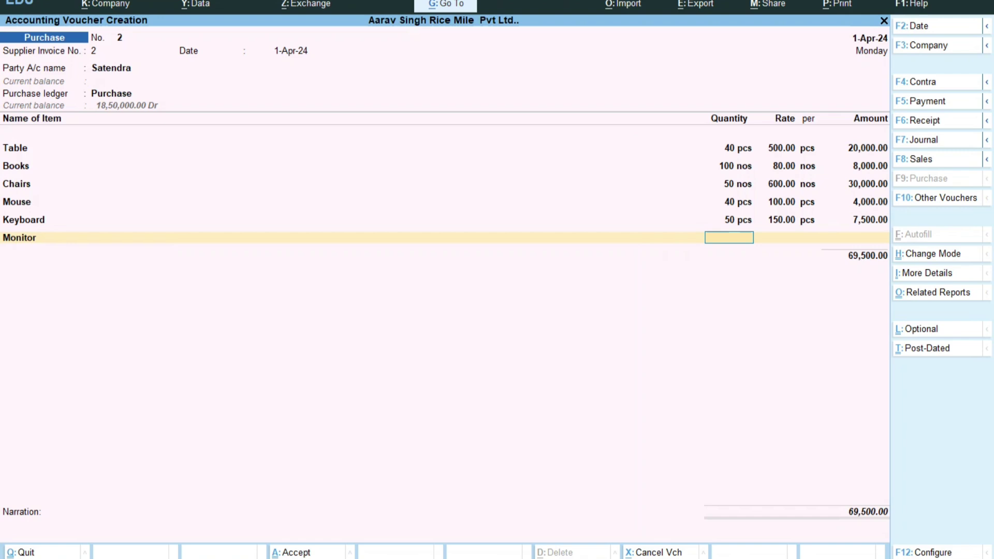
Step: Enter a quantity of 20 pcs at a rate of 6000 per piece for the Monitor item
type("20")
key("Return")
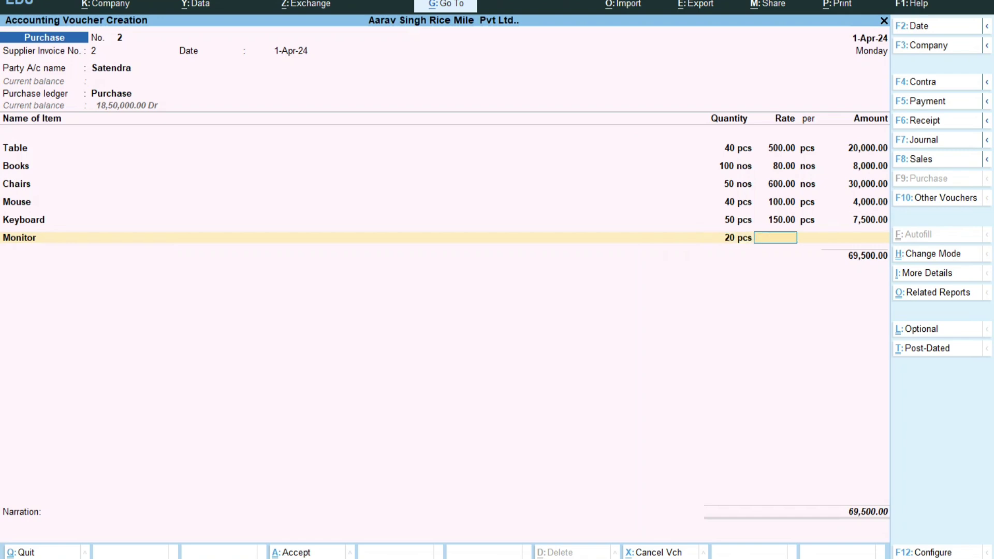
type("6000")
key("Return")
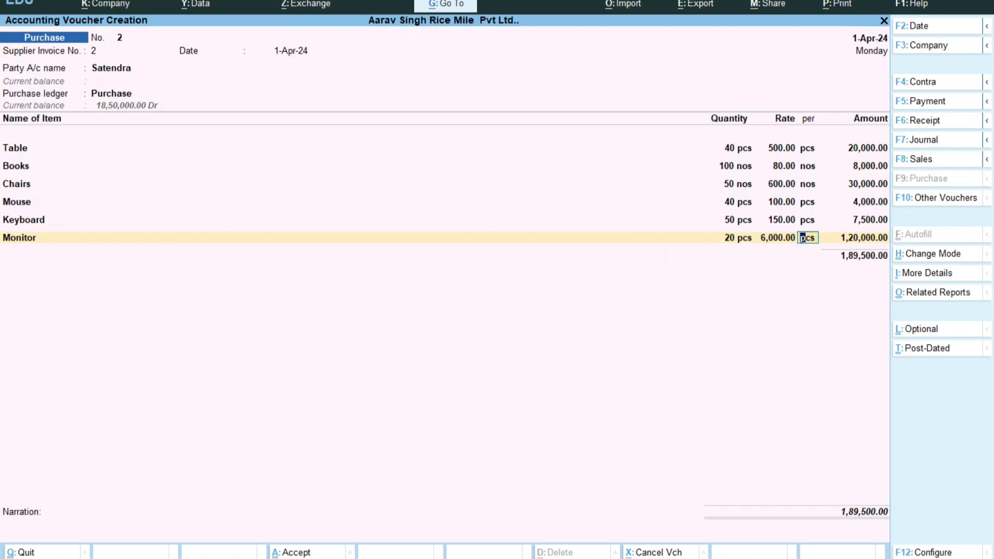
key("Return")
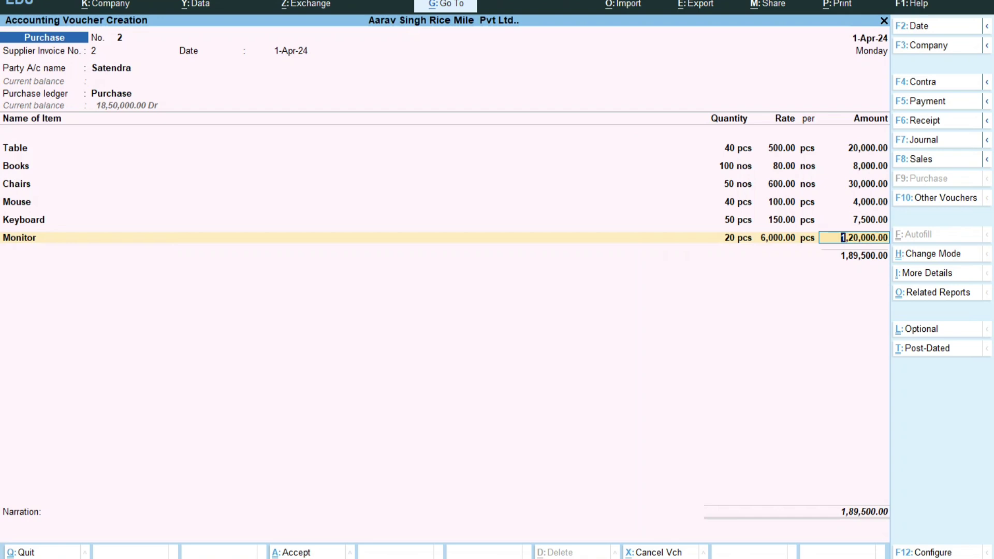
key("Return")
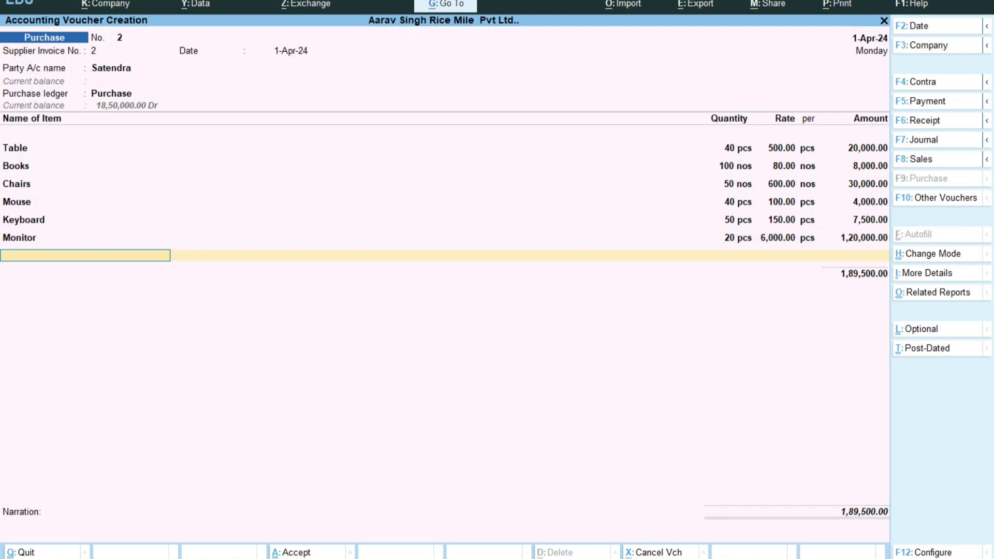
Step: End the voucher's item list and set the supplier's bill-wise reference type to Advance
key("Return")
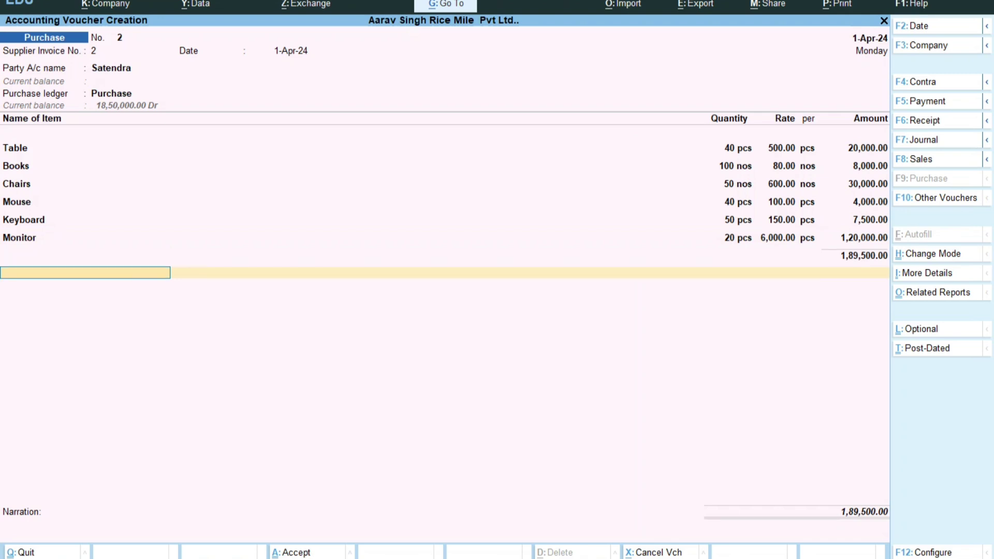
key("Return")
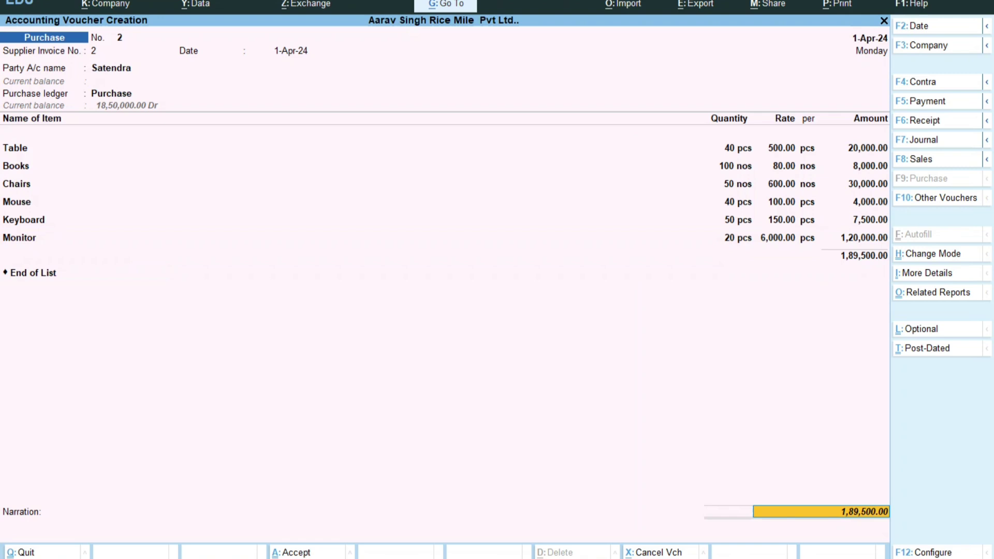
key("Return")
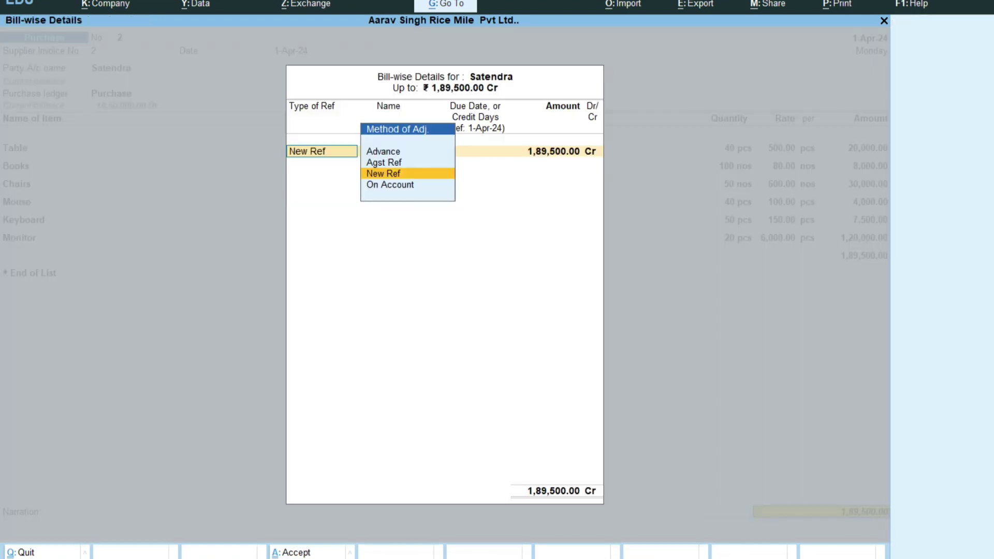
key("Down")
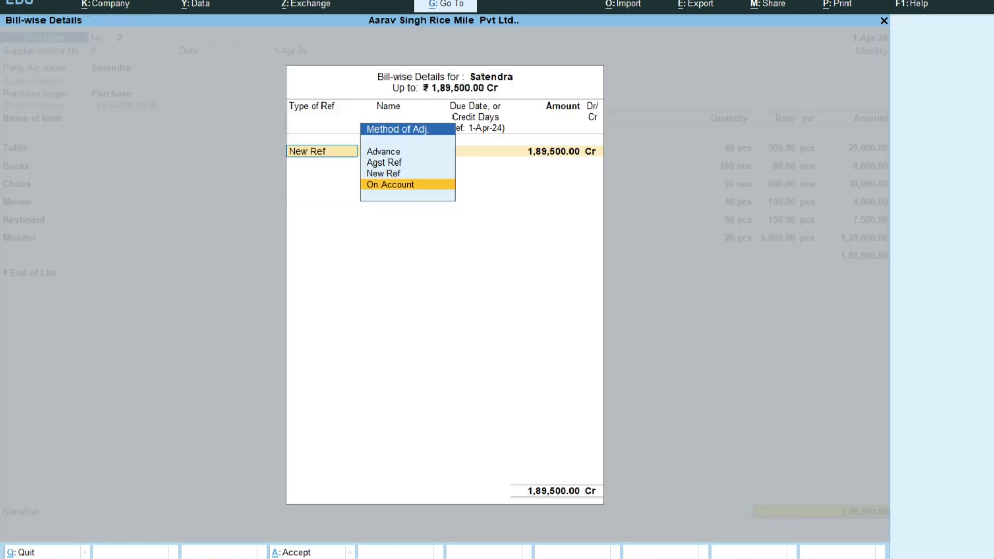
key("Up")
key("Up")
key("Up")
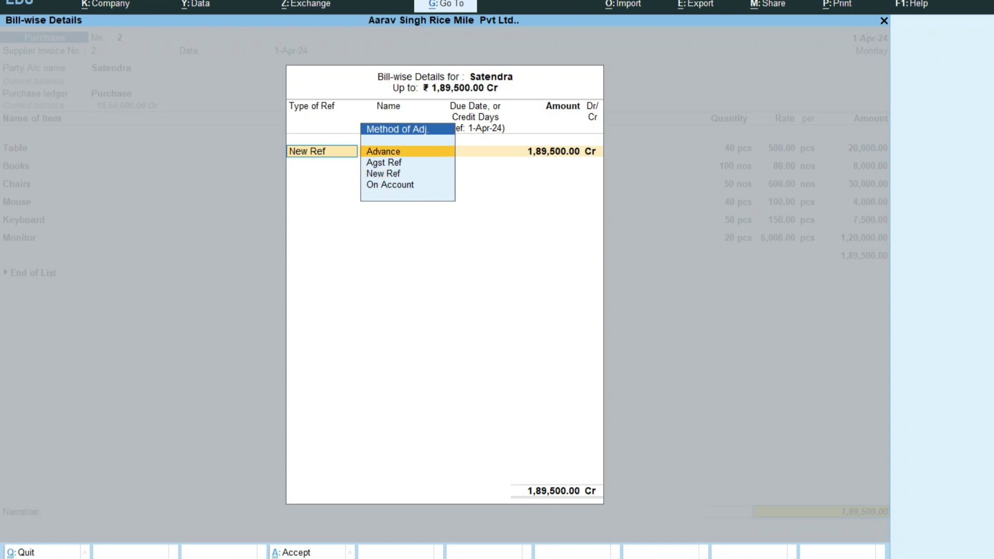
key("Return")
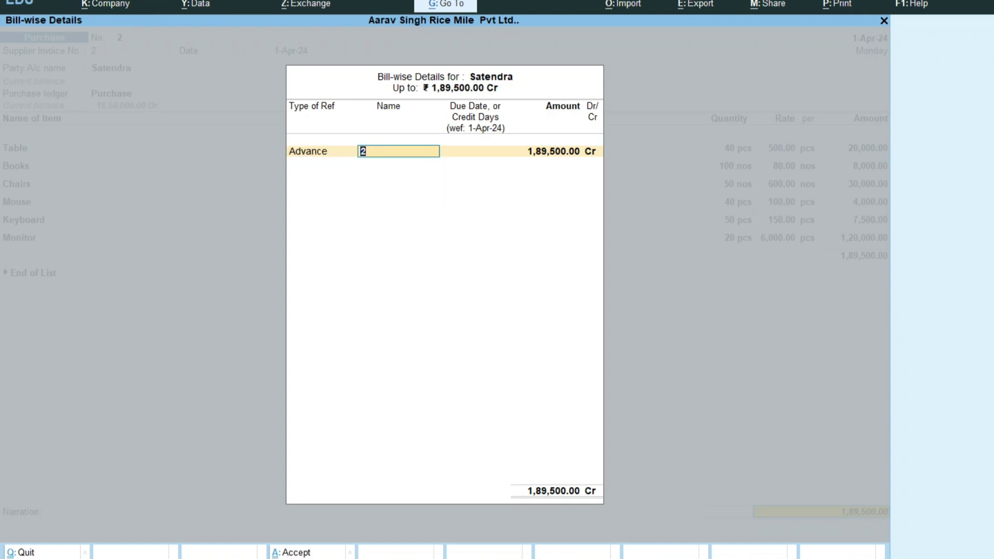
Step: Name the supplier's advance bill reference 1 and give it a credit period of 15 days
key("Return")
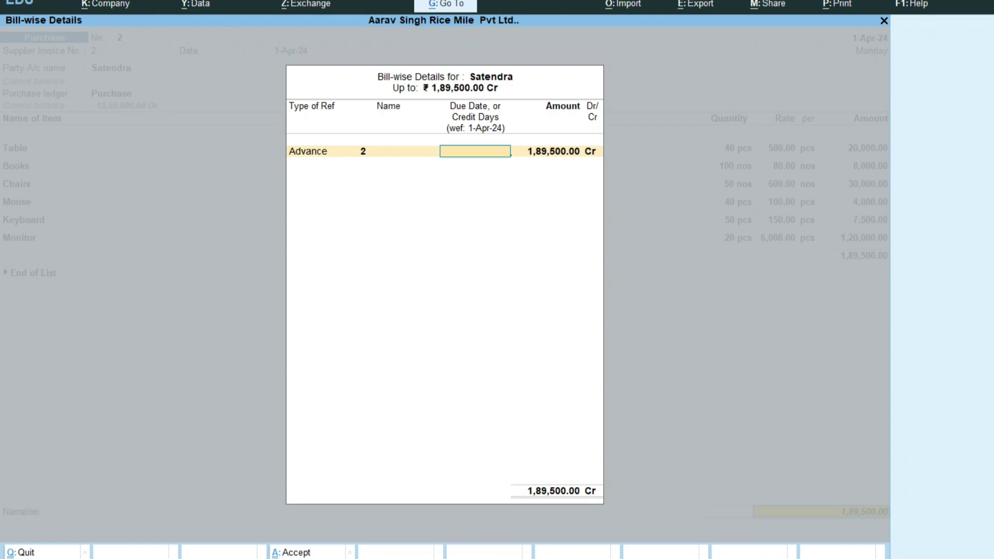
key("BackSpace")
type("1")
key("Return")
key("Return")
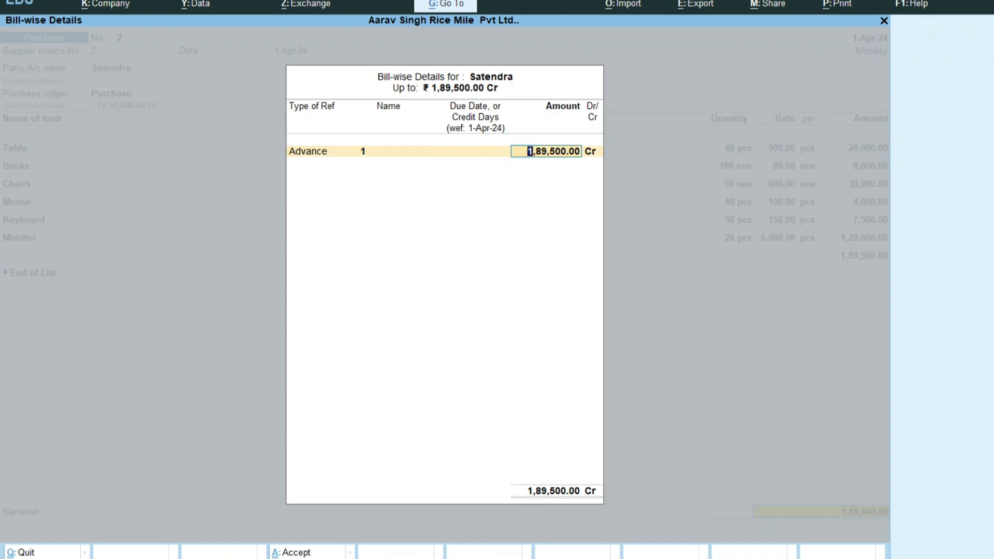
key("BackSpace")
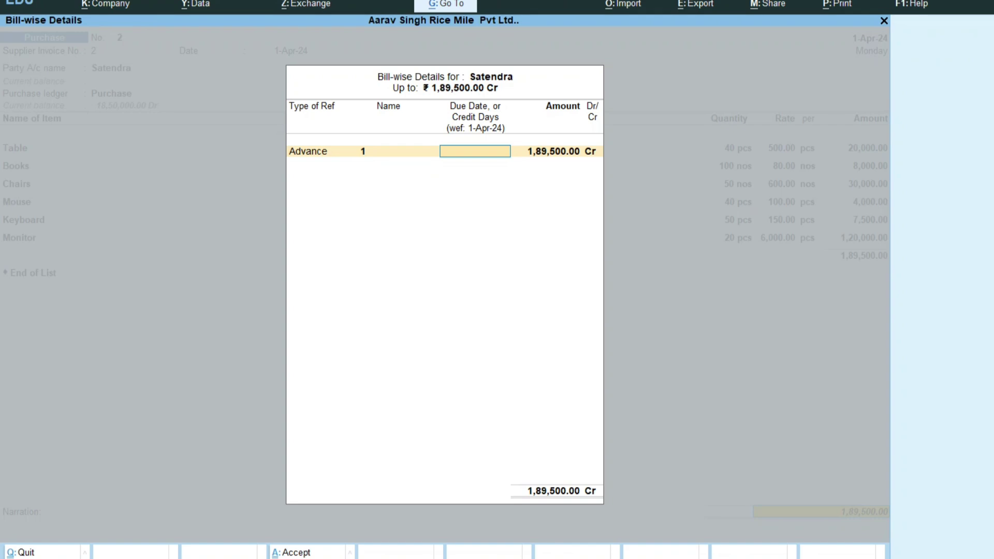
type("15 days")
key("Return")
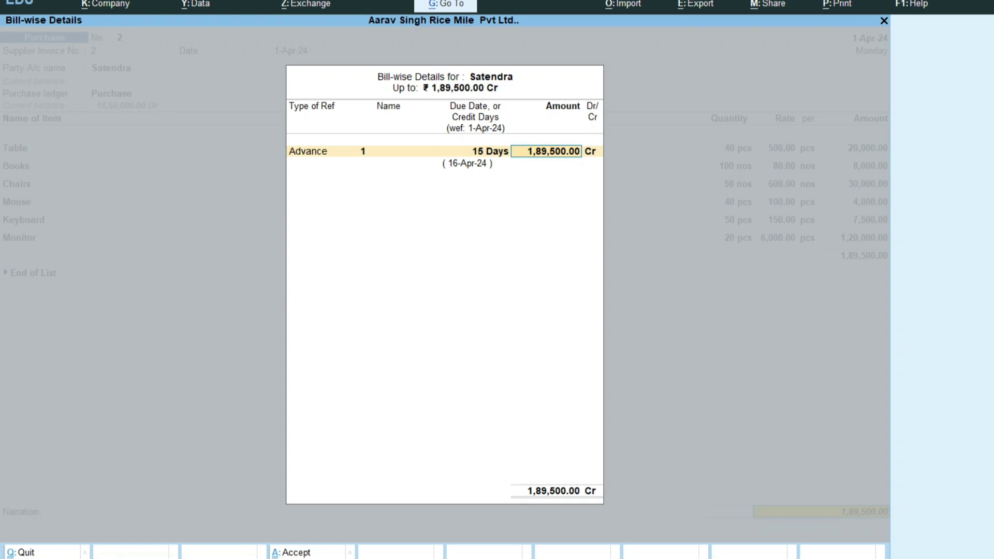
Step: Accept the supplier's advance bill for the full voucher amount, leave the narration blank, and save the purchase voucher
key("Return")
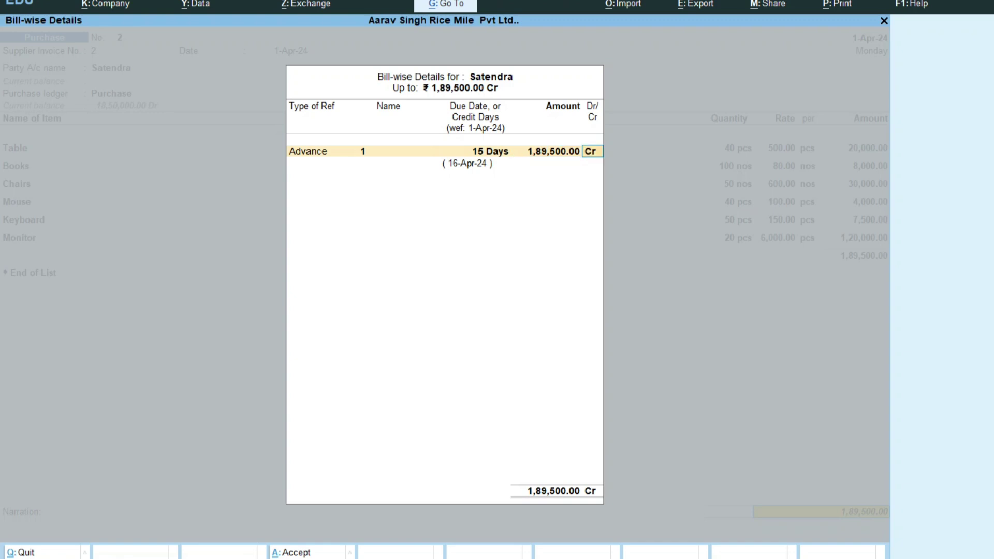
key("Return")
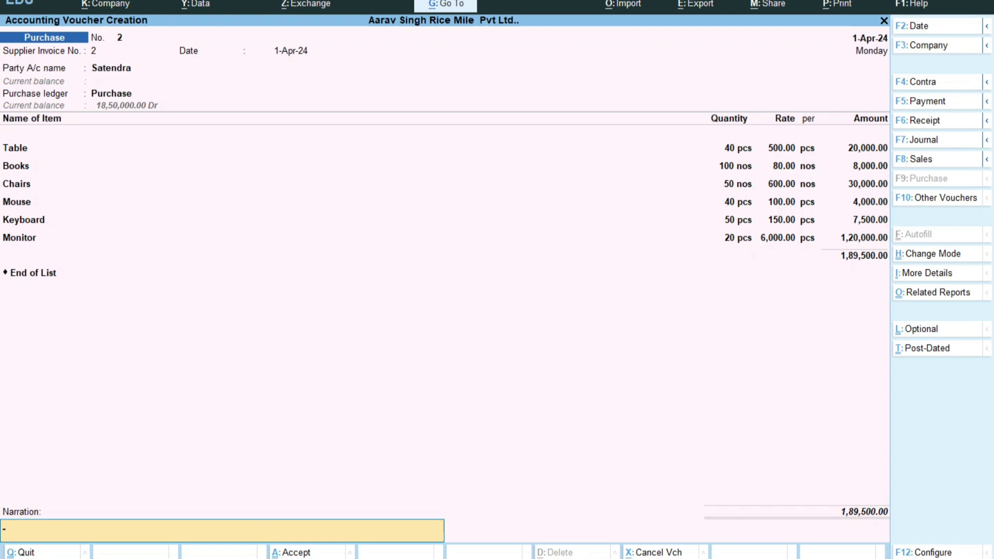
key("Return")
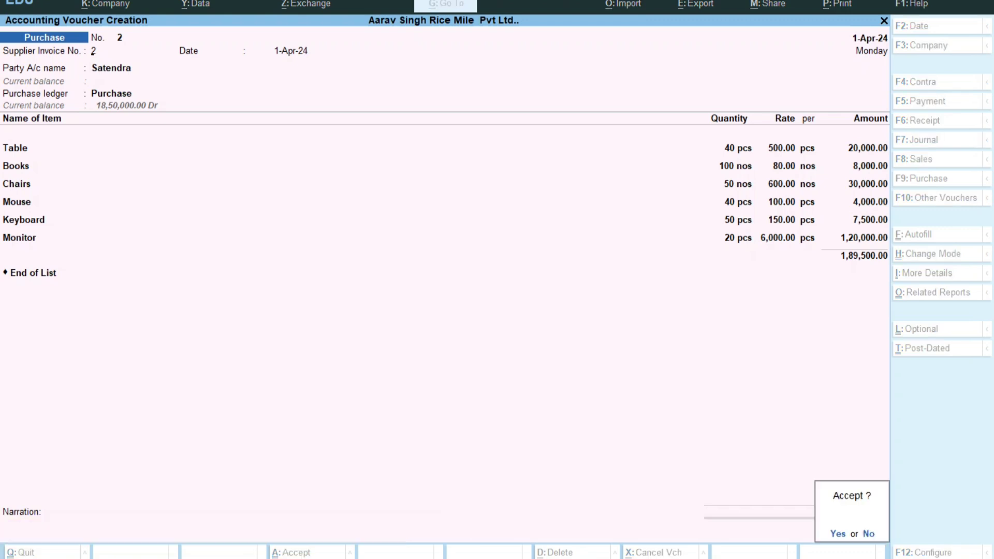
key("Return")
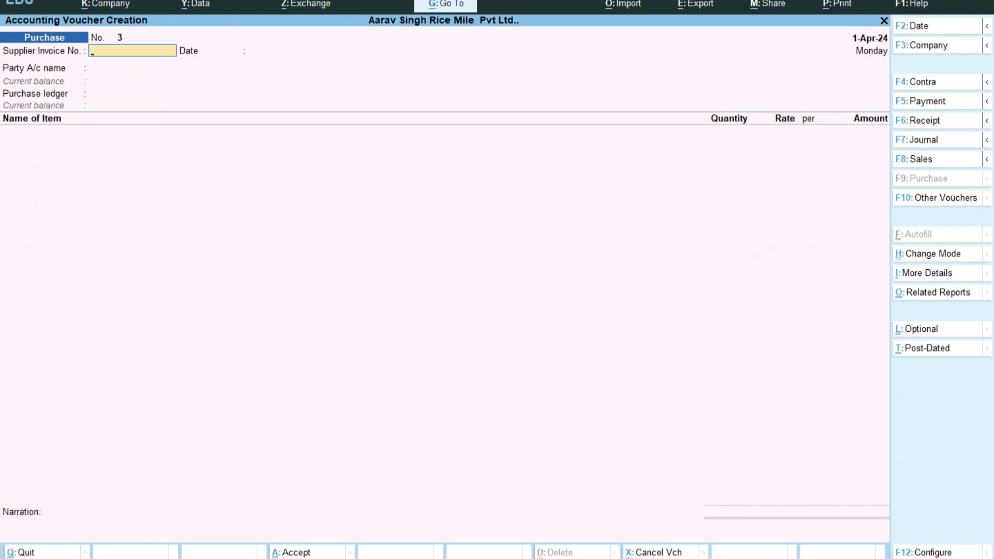
Step: Start a debit note voucher and choose the supplier from the saved purchase as its party account
key("alt")
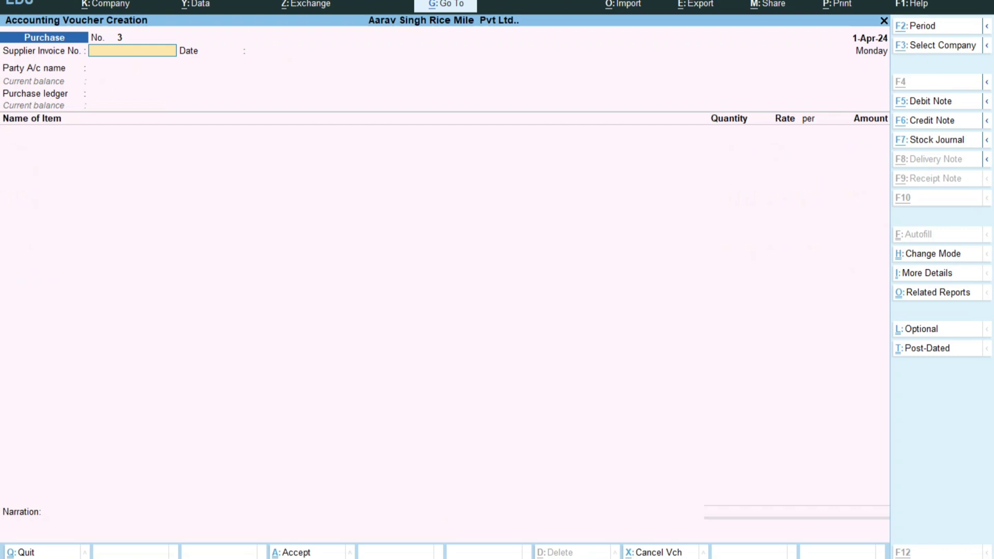
key("alt+F5")
key("Down")
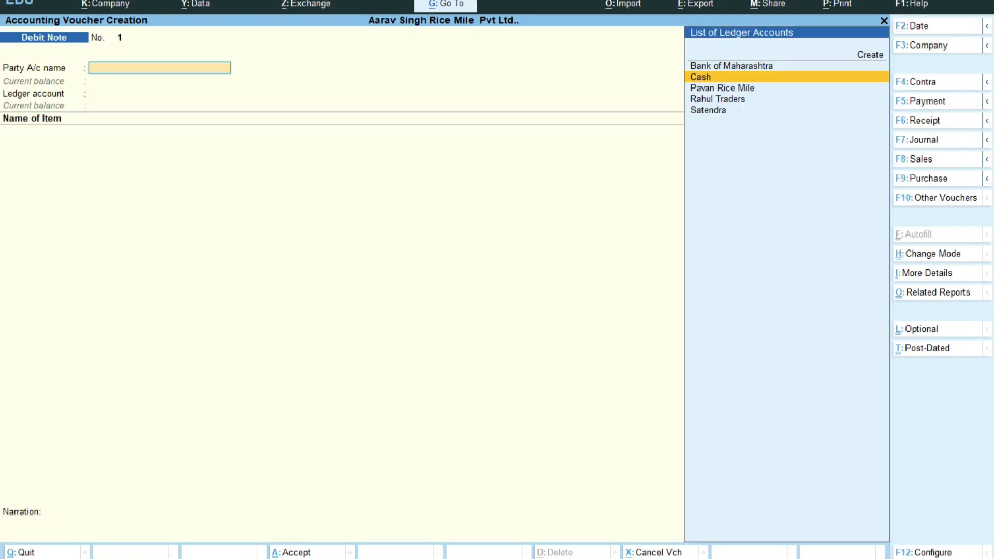
key("Down")
key("Down")
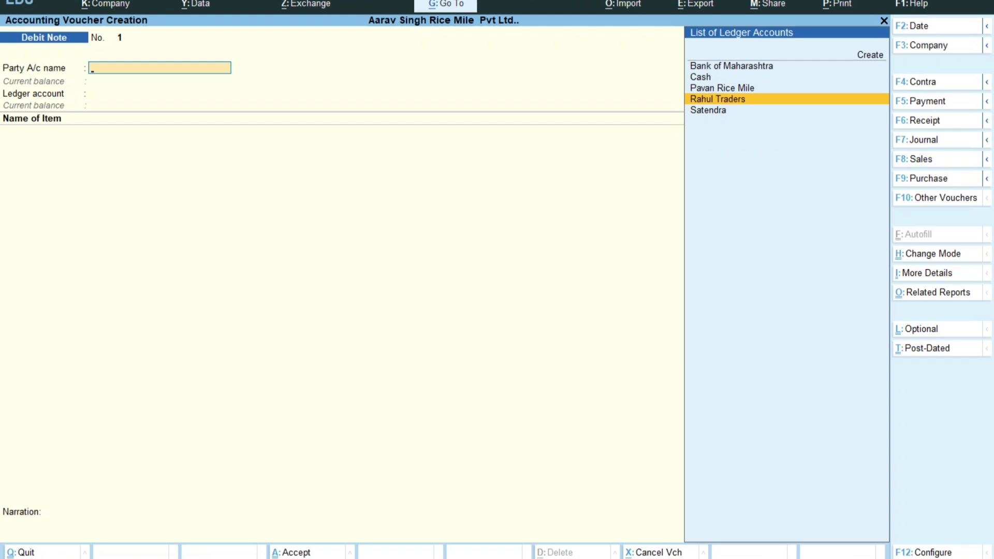
key("Down")
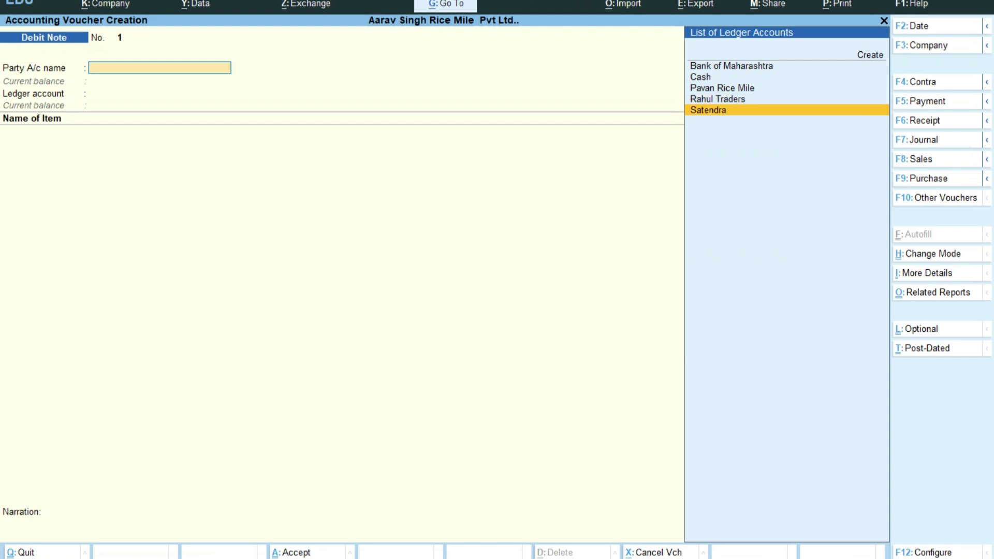
key("Return")
Step: Leave the debit note's dispatch and original invoice details blank and accept the supplier's party details with the state Uttar Pradesh
key("Return")
key("Return")
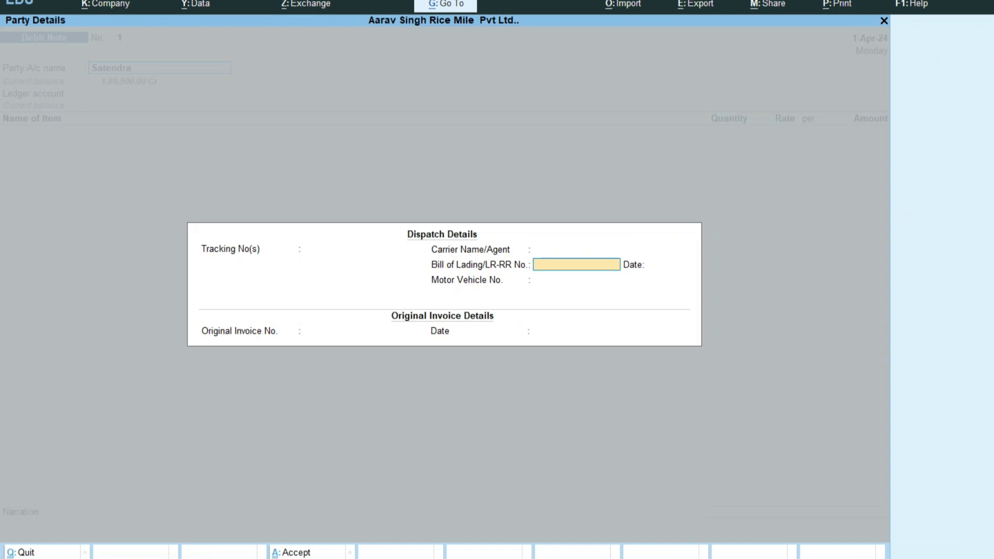
key("Return")
key("Return")
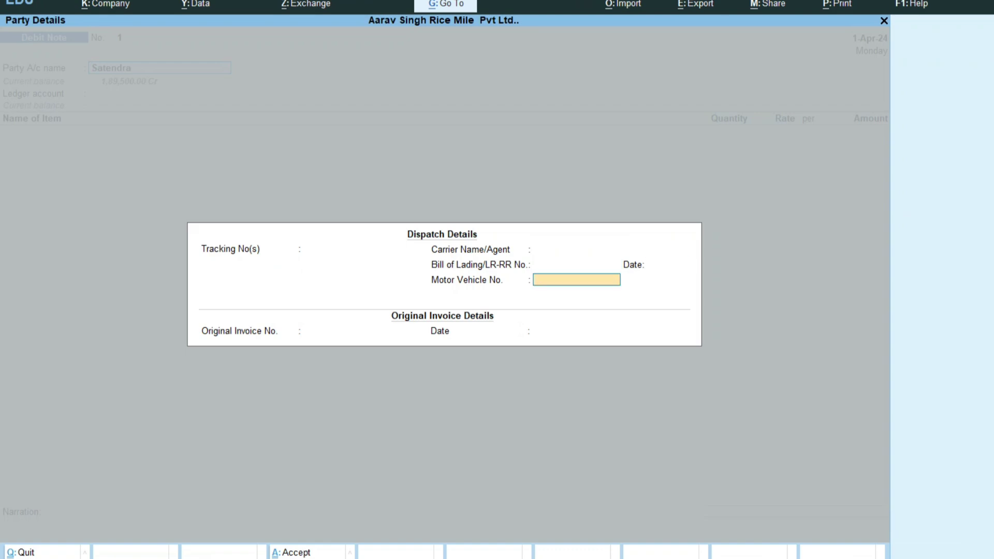
key("Return")
key("Return")
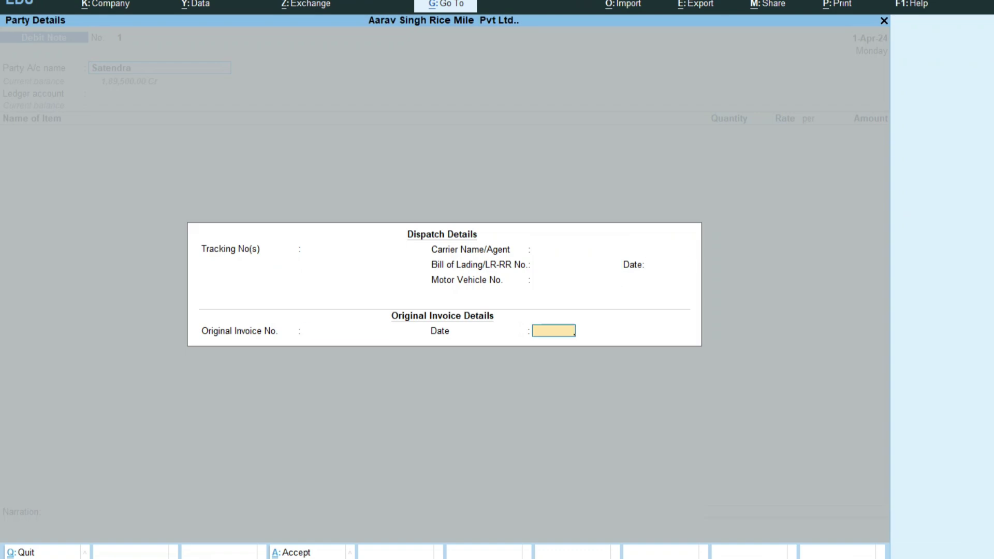
key("Return")
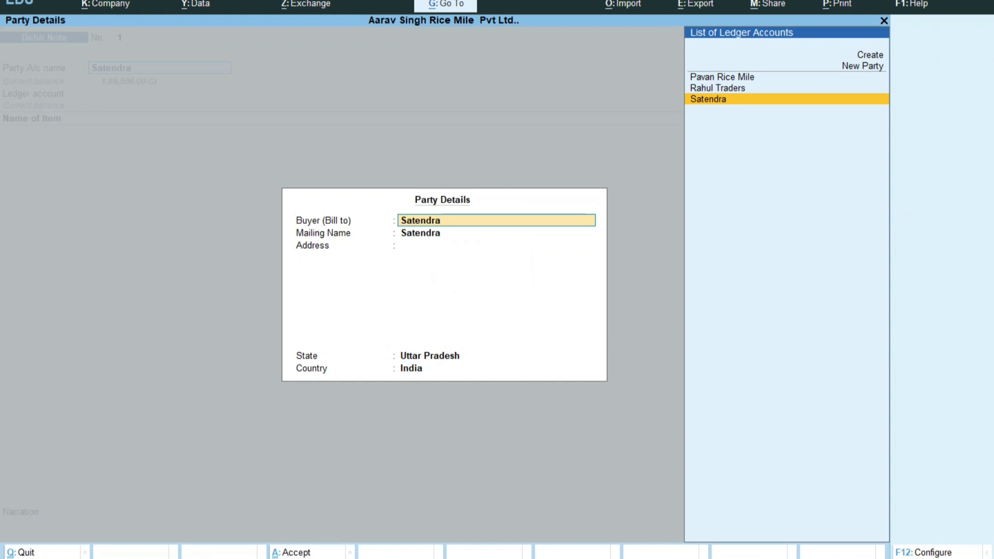
key("Return")
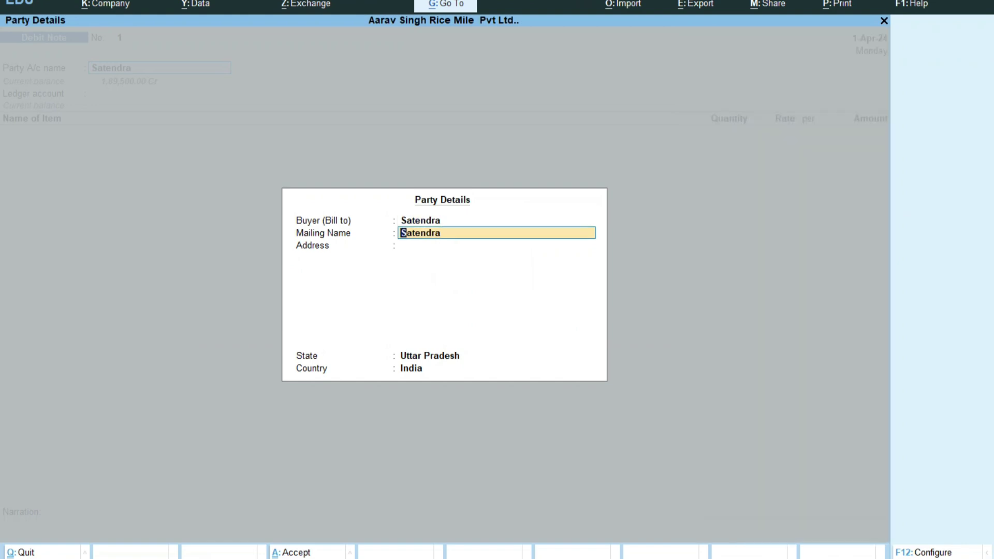
key("Return")
key("Return")
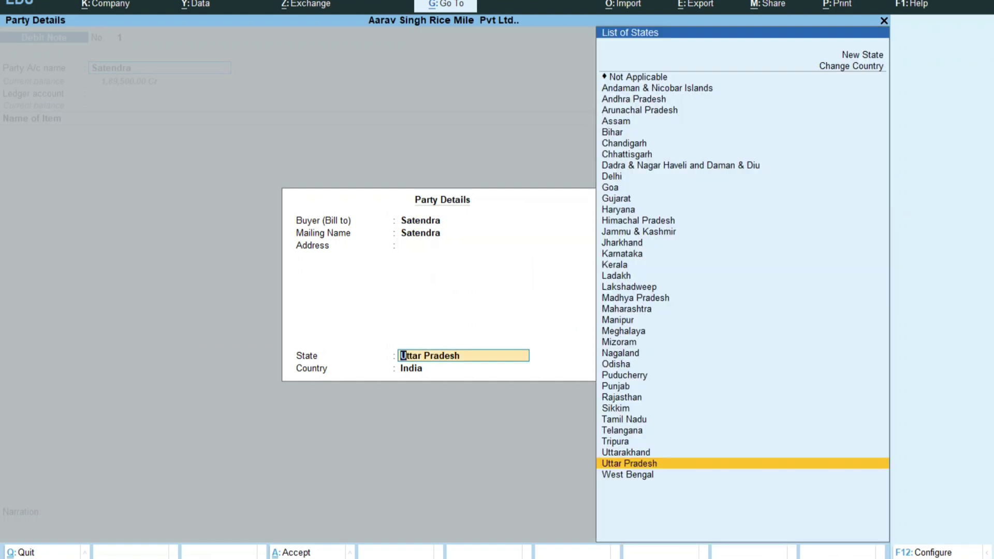
key("ctrl+a")
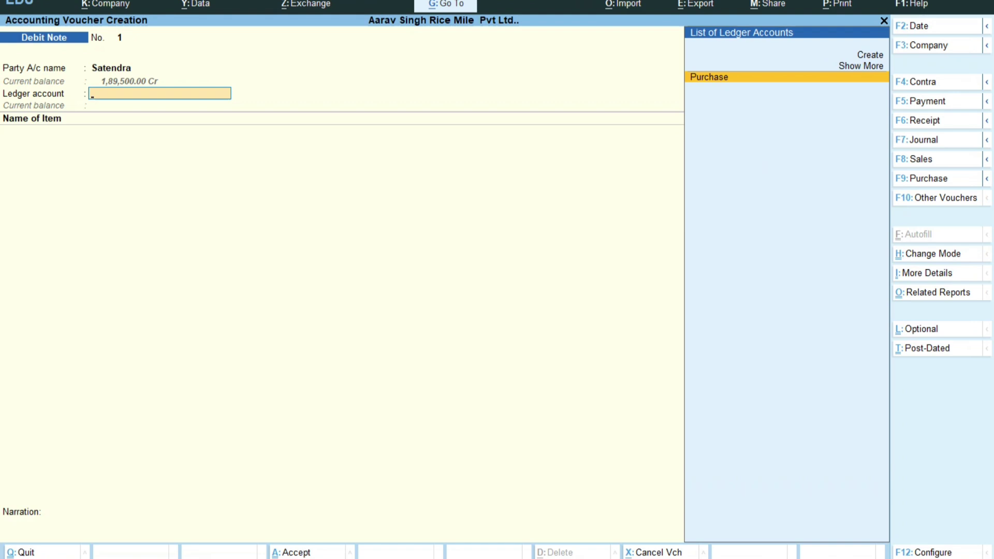
Step: Turn on screen annotation and write "purchase return" in red text beside the empty ledger account field
key("ctrl")
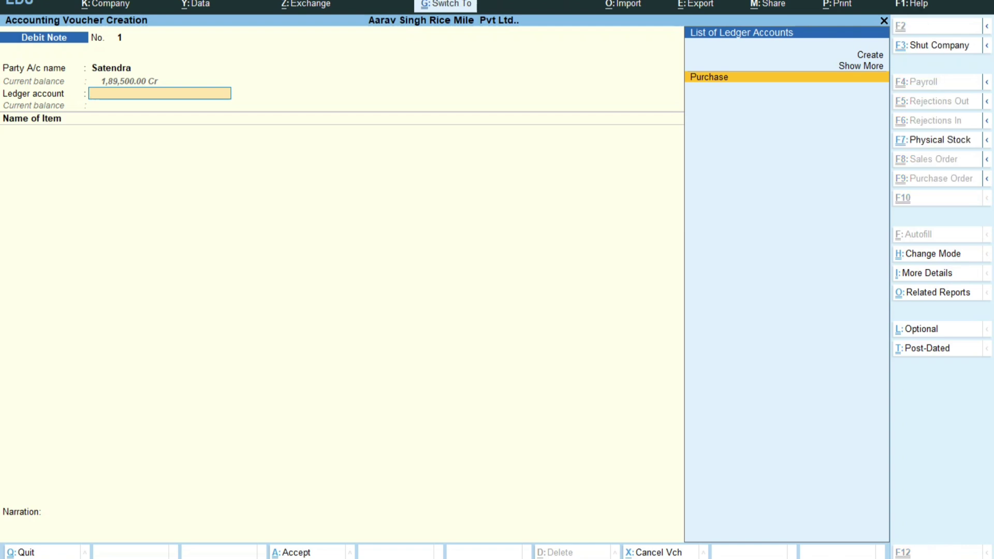
key("ctrl+alt+d")
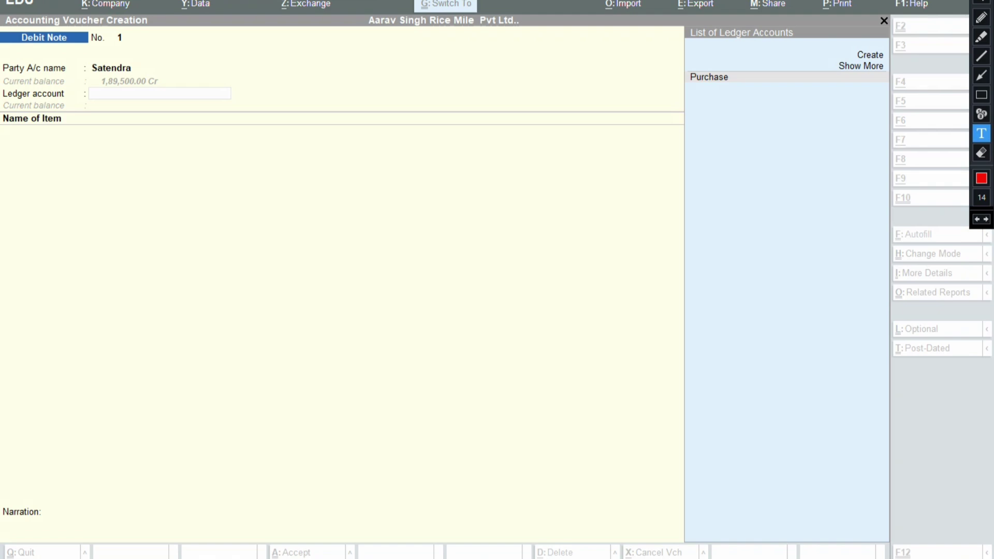
left_click(257, 94)
type("purchase")
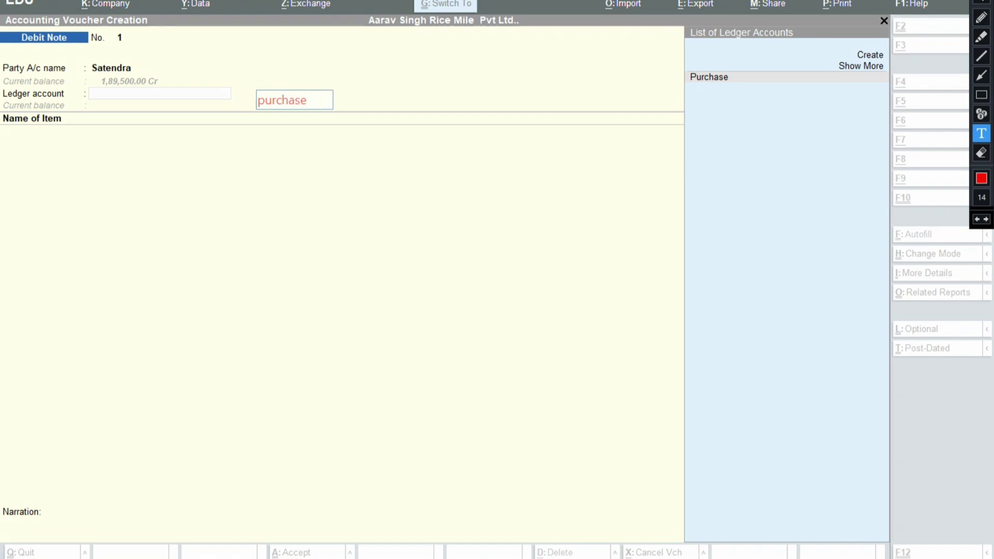
type(" reurn")
key("BackSpace")
key("BackSpace")
key("BackSpace")
type("turn")
Step: Frame the "purchase return" note with a rectangle, draw an arrow from it to the ledger account field, and return to the voucher
left_click(981, 95)
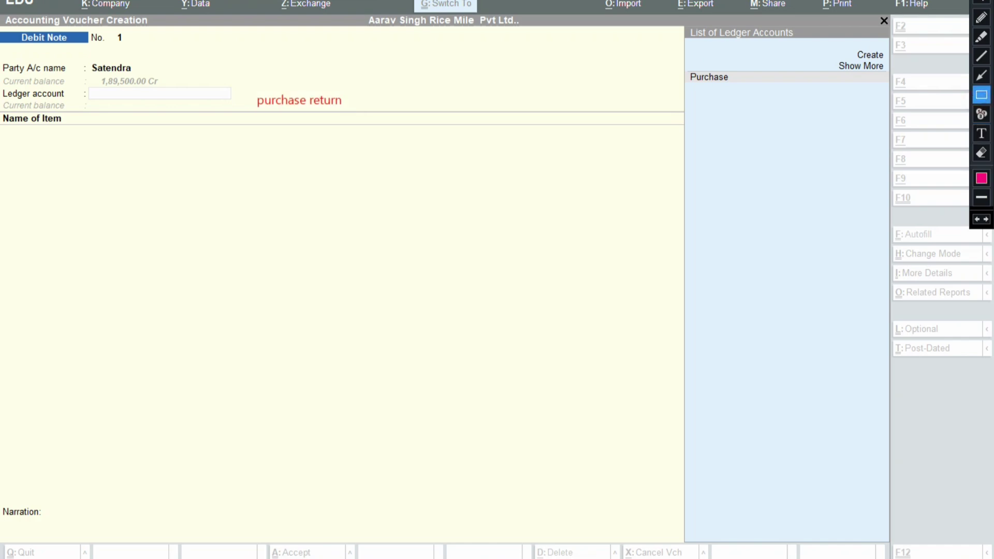
mouse_move(245, 89)
left_mouse_down()
mouse_move(288, 118)
mouse_move(394, 122)
left_mouse_up()
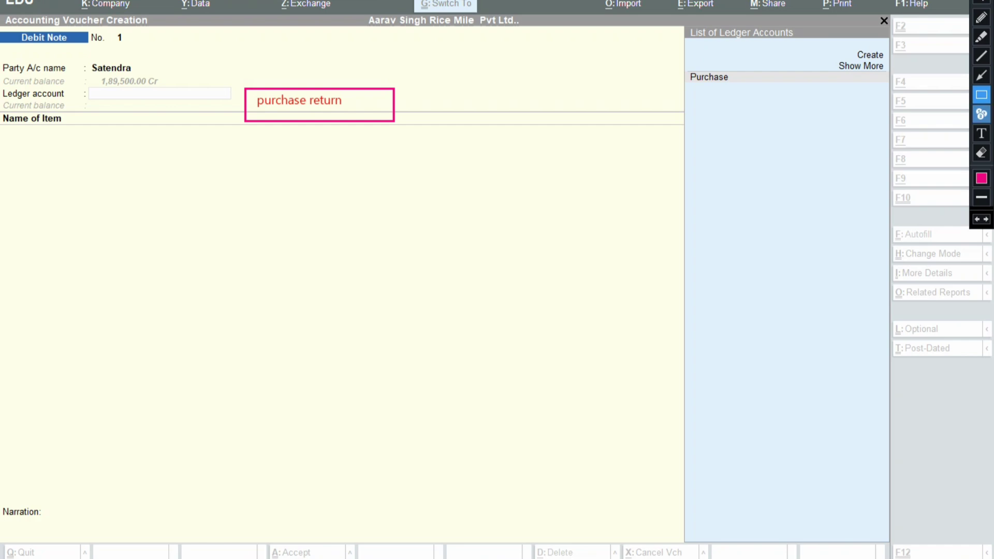
left_click(982, 75)
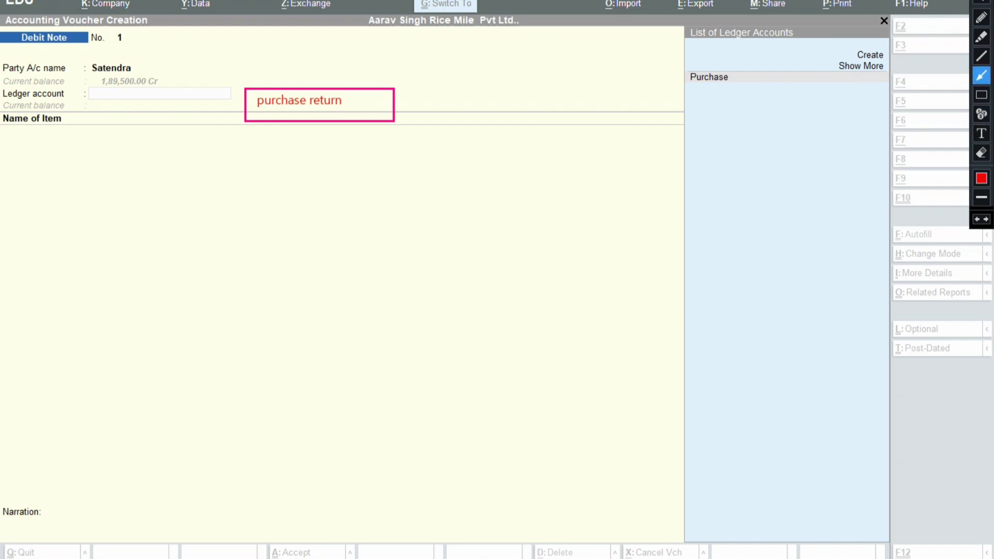
left_click_drag(238, 99, 200, 98)
left_click(982, 2)
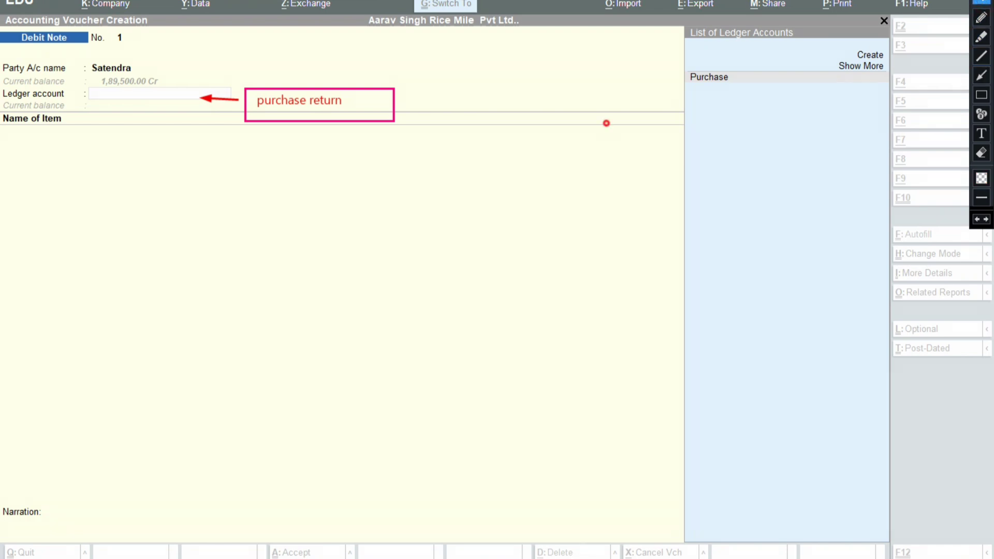
left_click(606, 123)
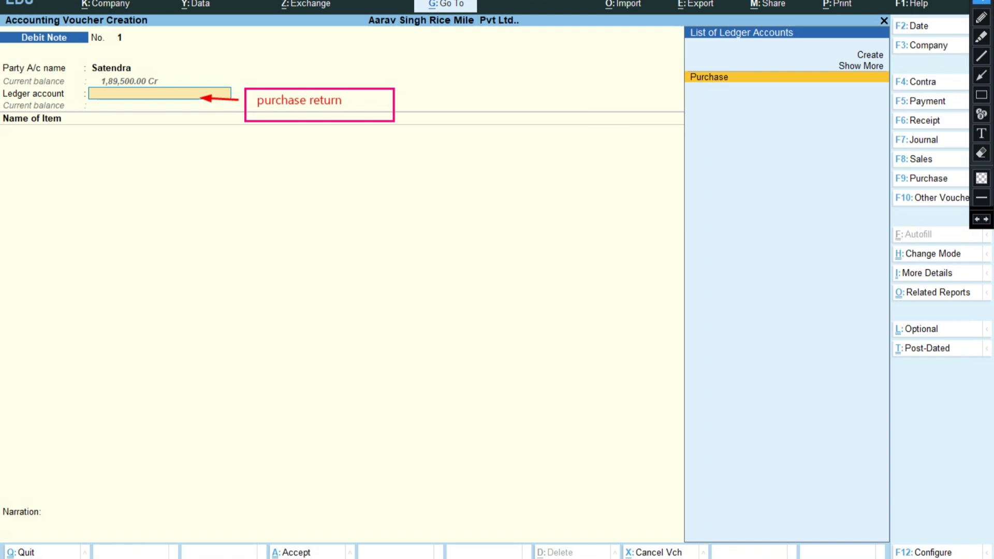
Step: Create a new ledger from the debit note's ledger account field and name it Purchase Return
key("alt+c")
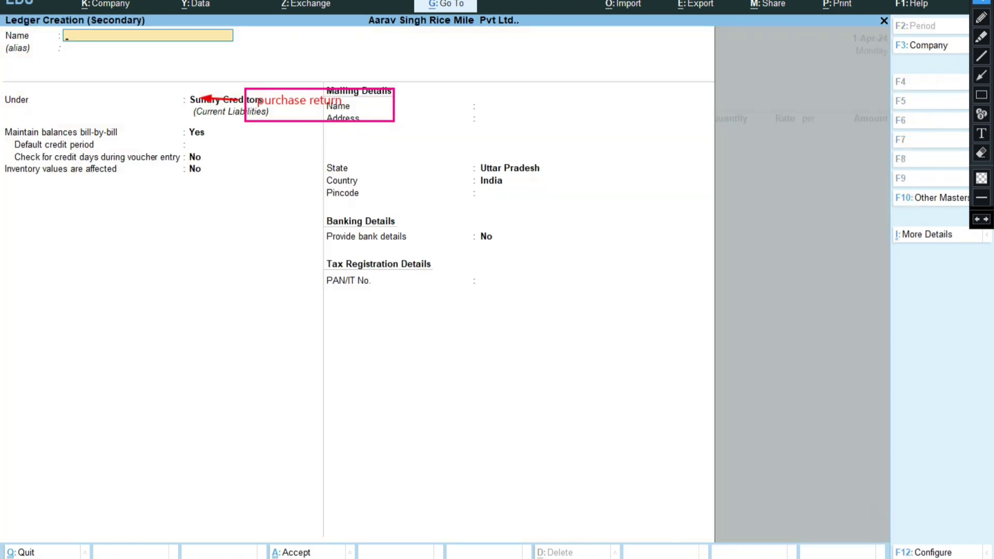
type("P")
key("ctrl")
type("purchase")
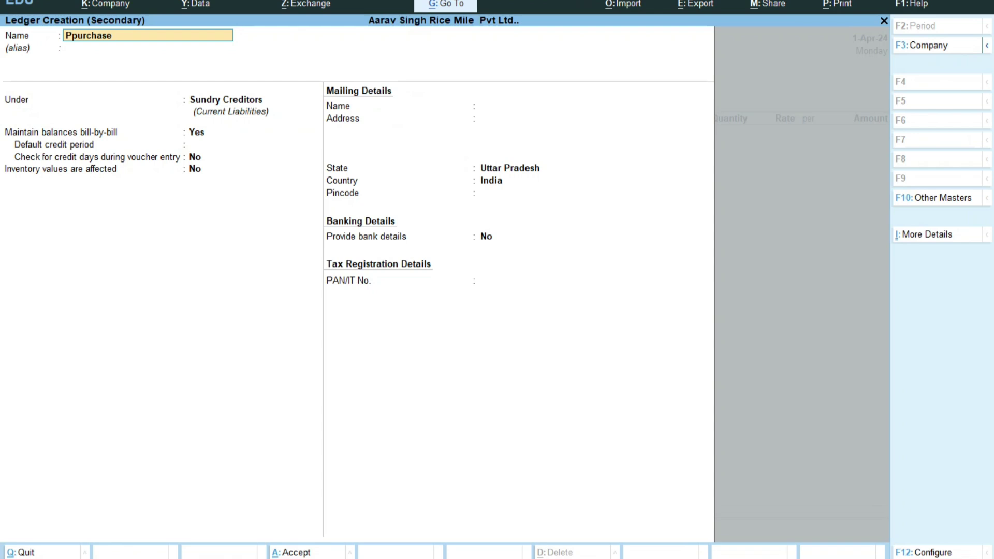
key("Home")
key("Delete")
type("Return")
key("Return")
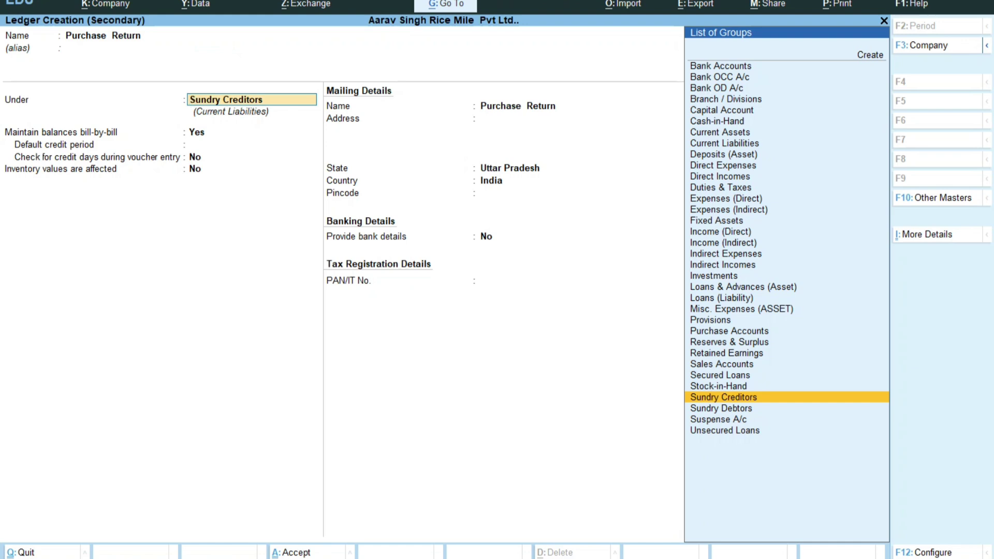
Step: Put the return ledger under Purchase Accounts with inventory values affected and no bank details, and save it as the voucher's ledger account
type("P")
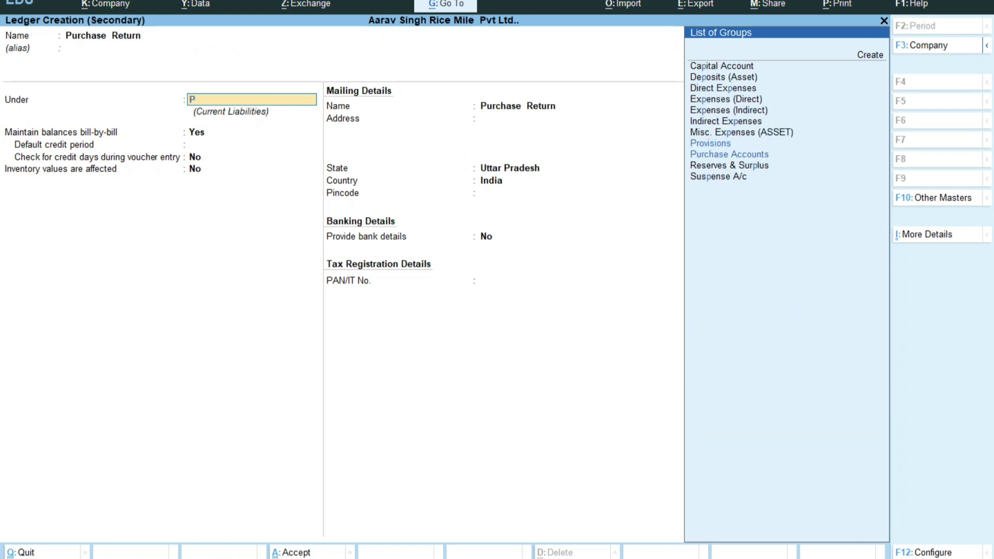
key("Down")
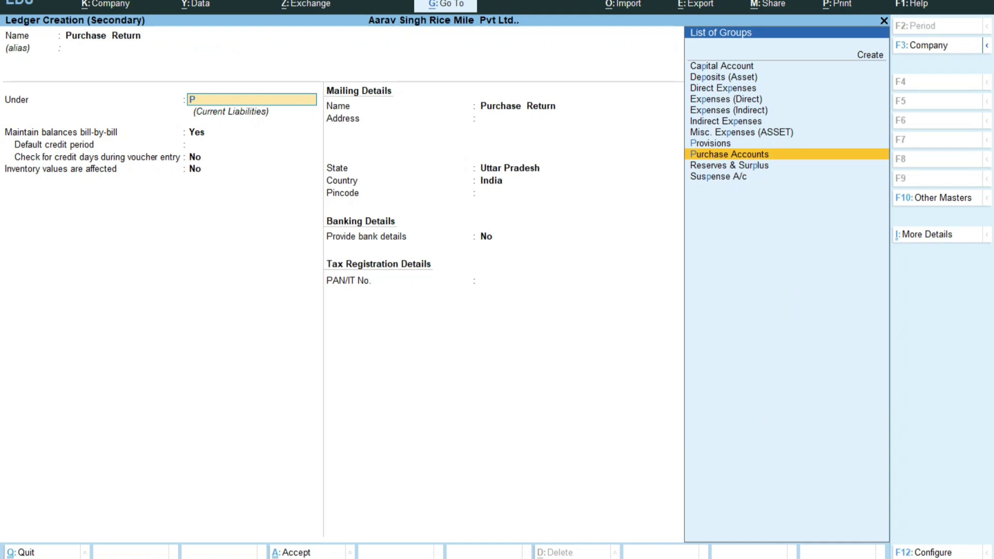
key("Return")
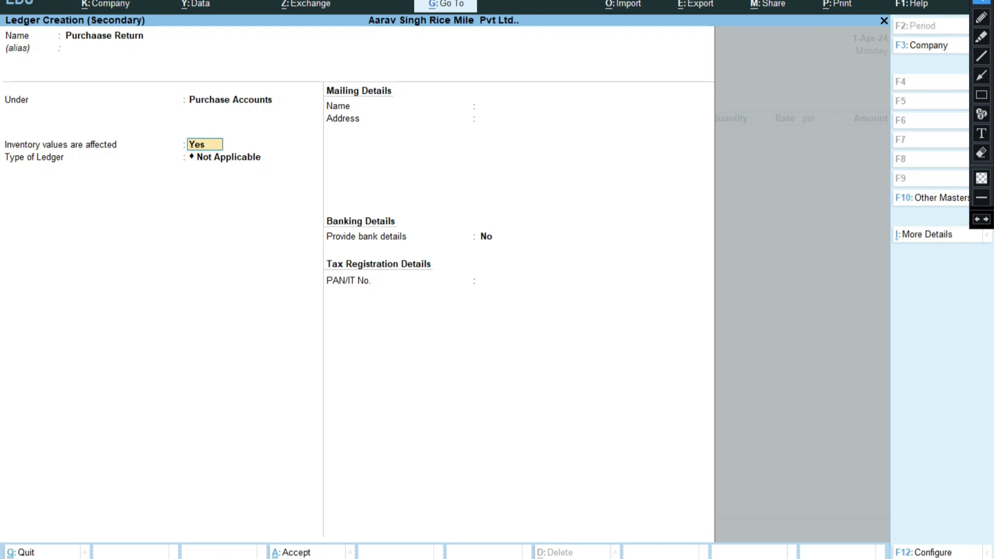
key("Return")
key("Return")
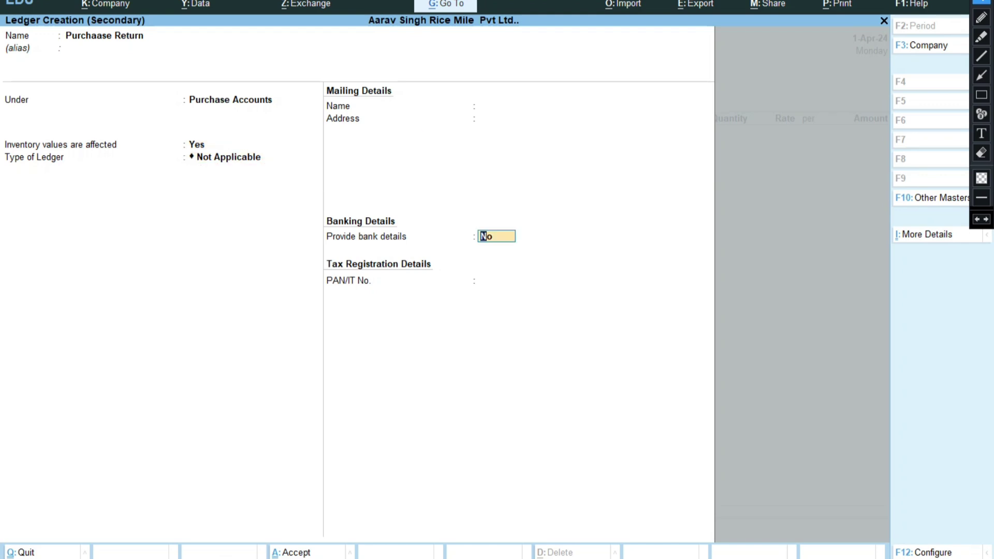
key("Return")
key("Return")
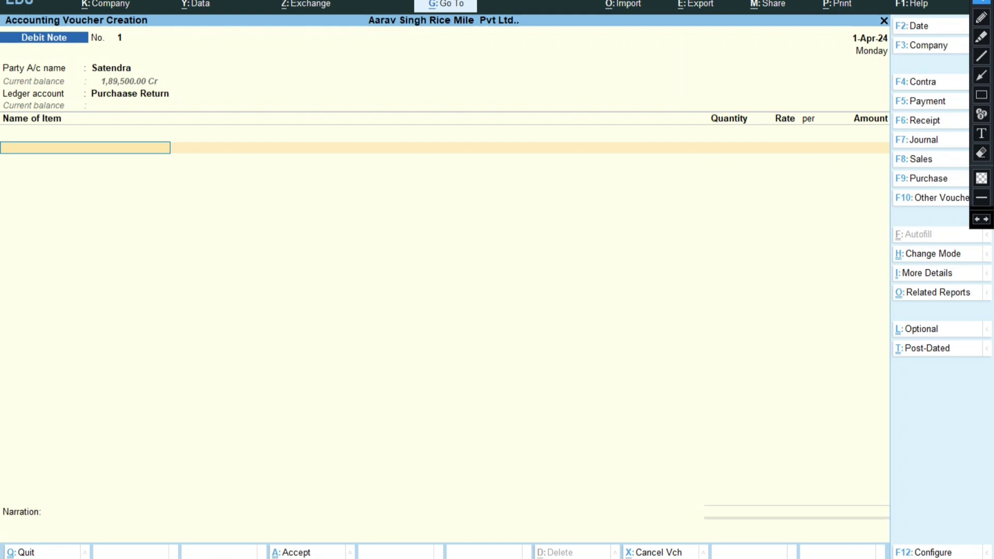
Step: Select Chairs as the first stock item of the debit note
type("C")
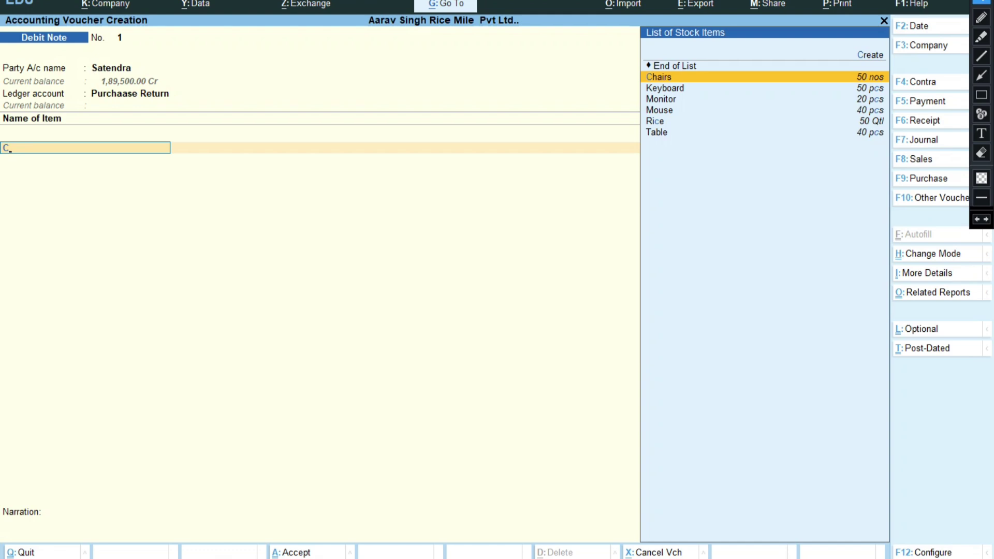
key("Down")
key("Down")
key("Down")
key("Down")
key("Down")
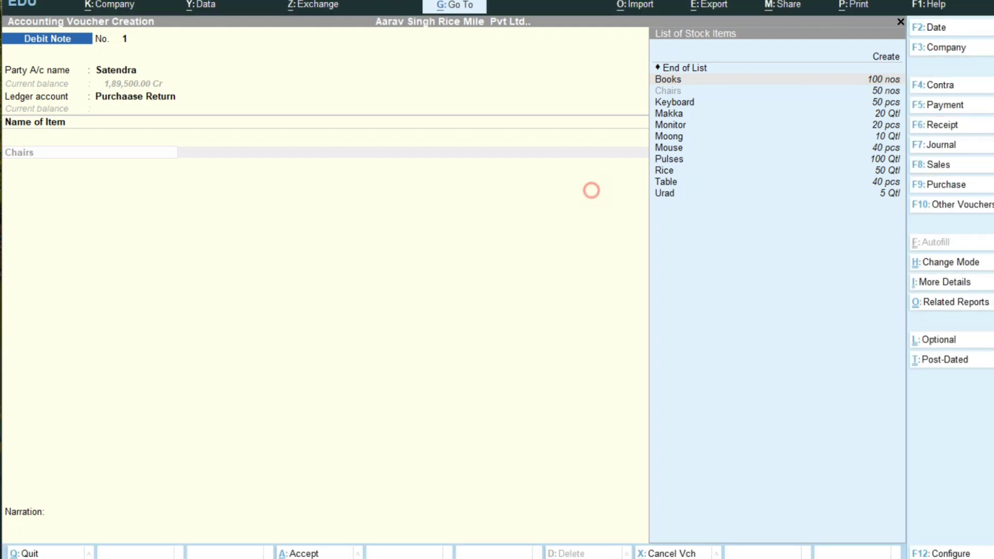
left_click(592, 189)
key("Return")
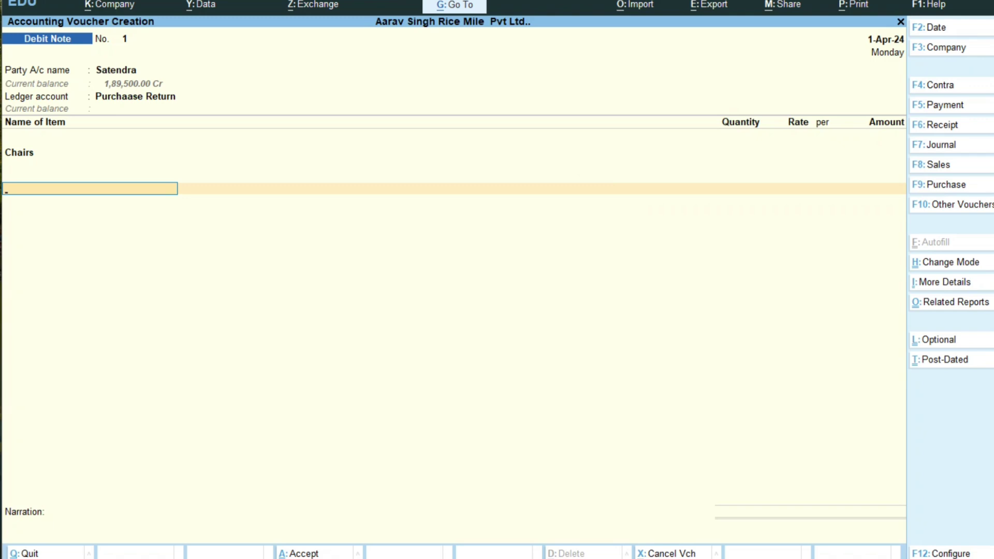
Step: Go back from the blank second line to the ledger account, keep Purchaase Return, and reopen the Chairs line's item selection
key("BackSpace")
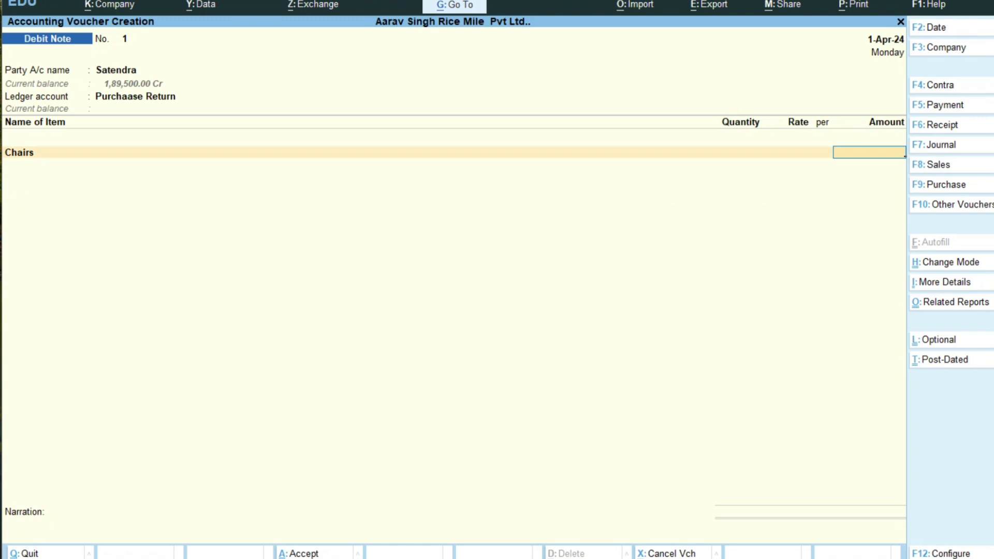
key("BackSpace")
key("BackSpace")
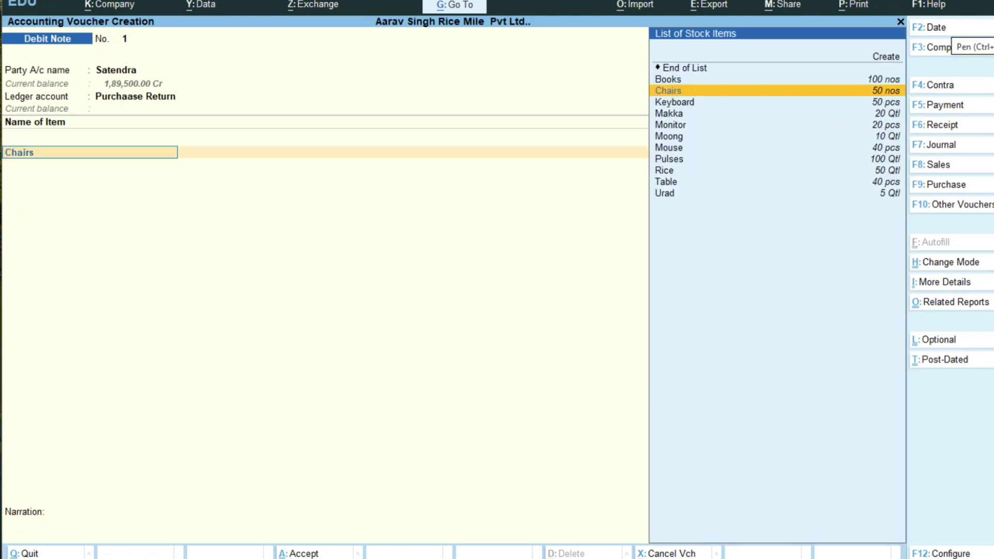
key("BackSpace")
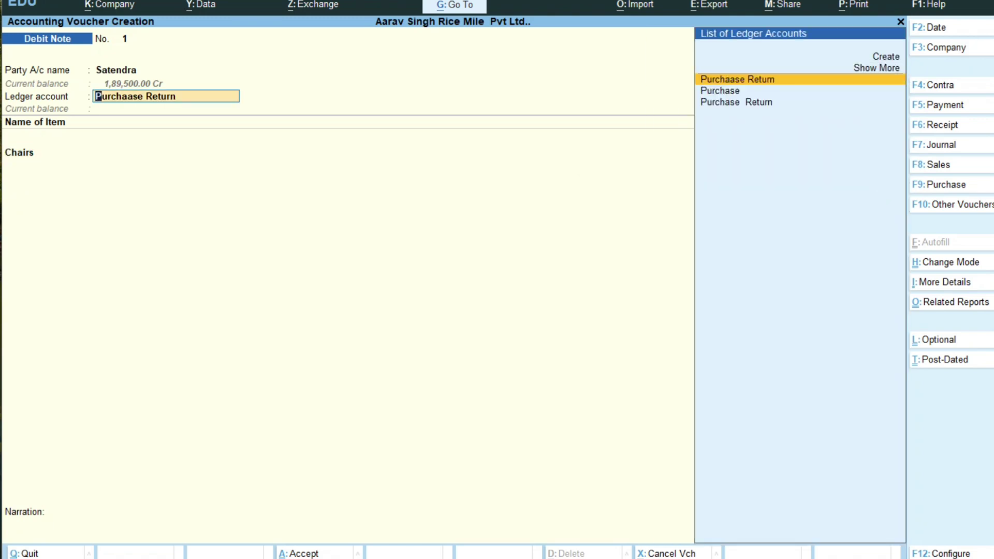
key("Return")
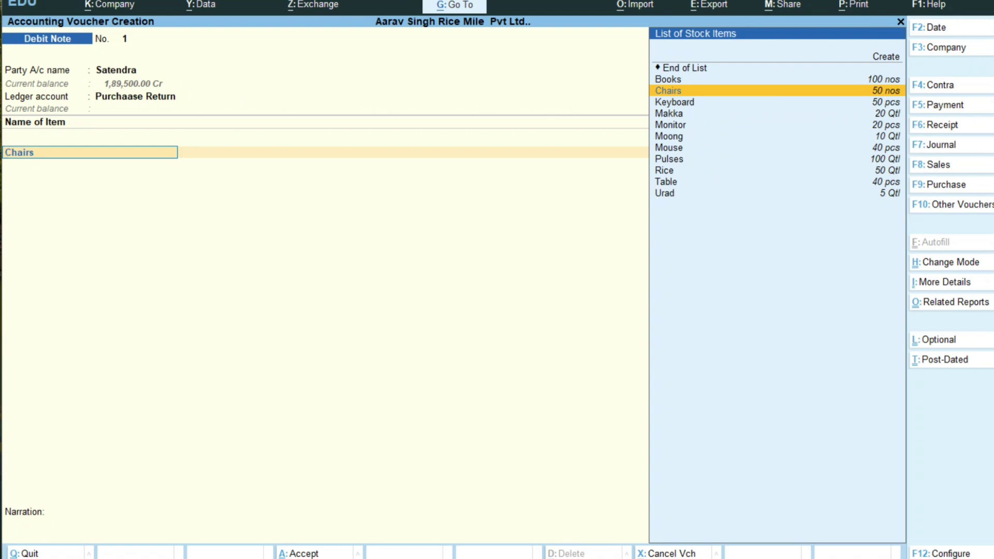
key("Escape")
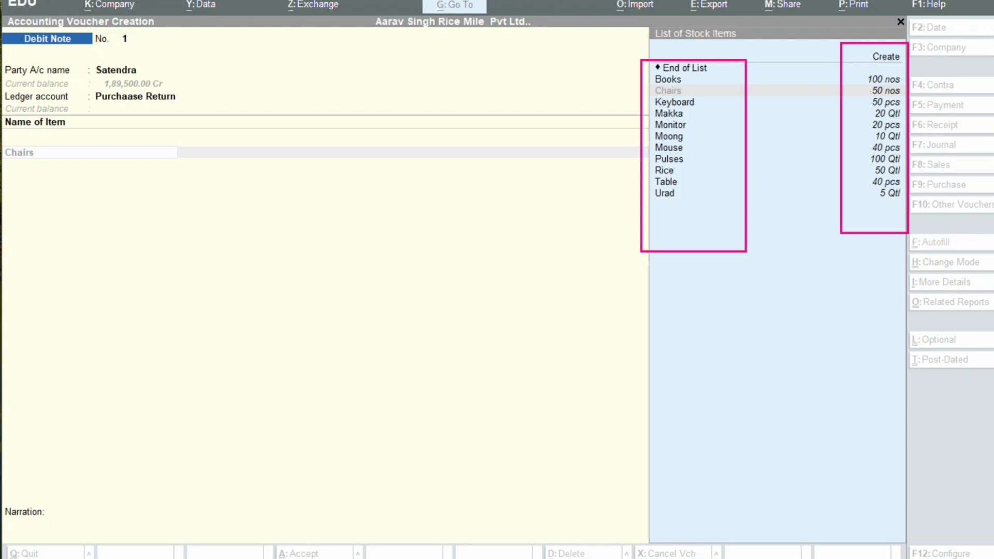
Step: Go back to the first item line of the debit note and replace Chairs with Books
left_click(637, 191)
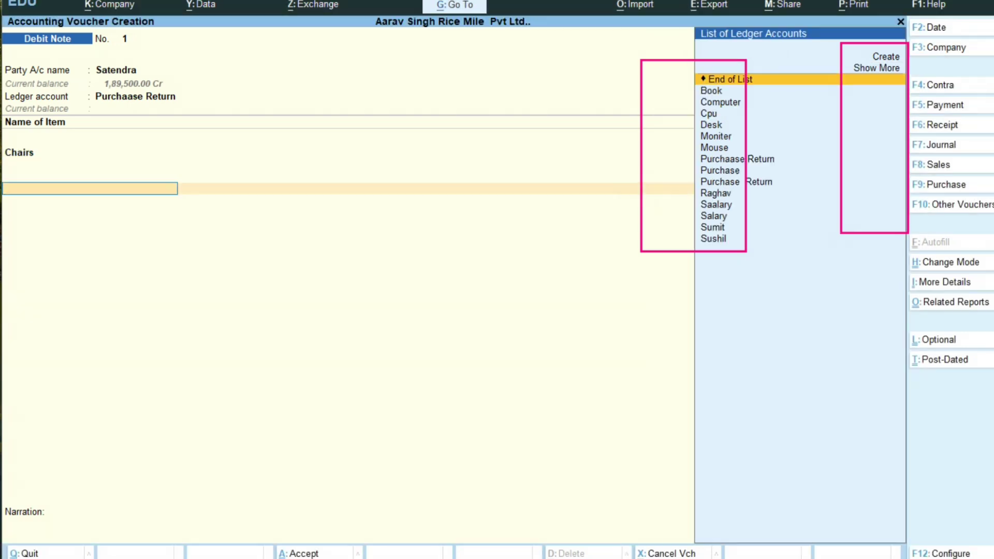
left_click(681, 250)
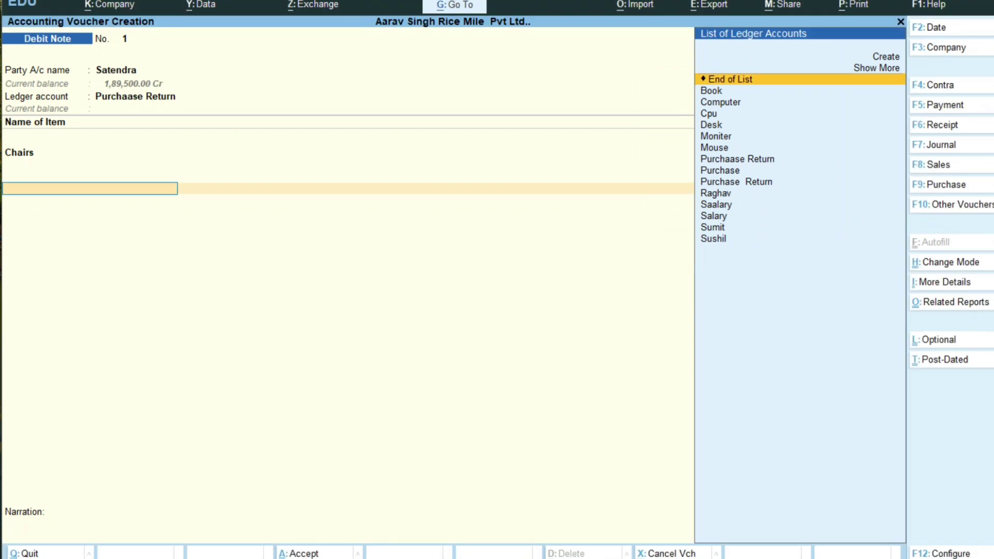
key("BackSpace")
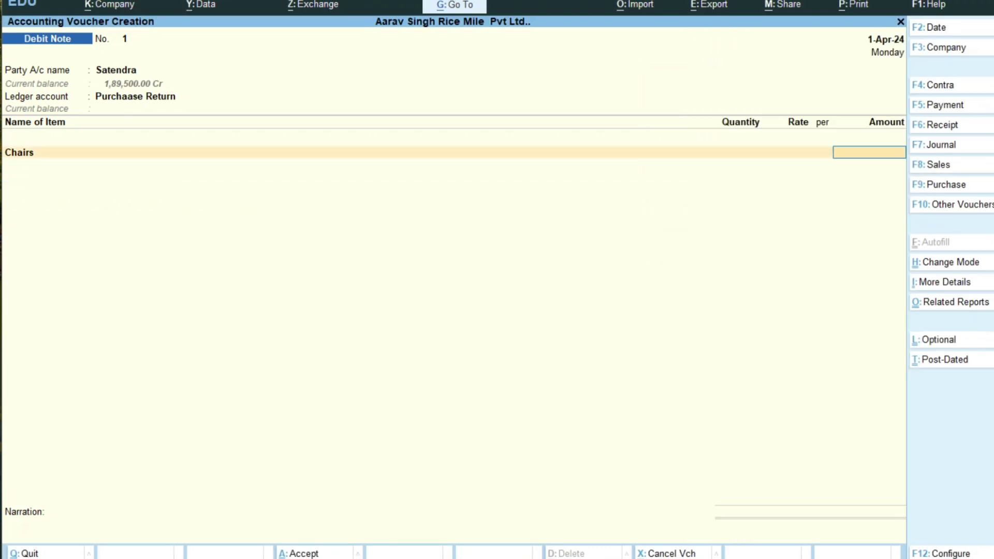
key("BackSpace")
key("BackSpace")
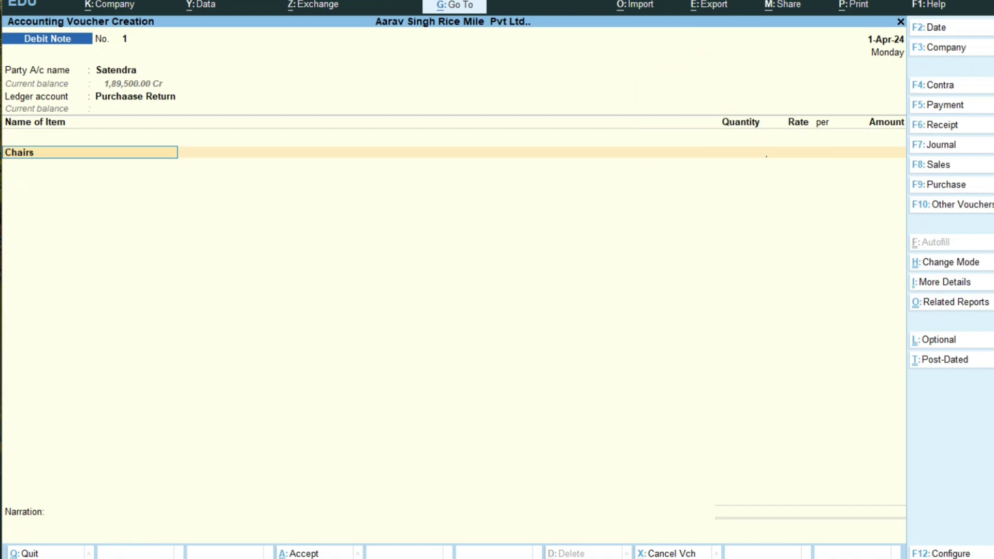
key("BackSpace")
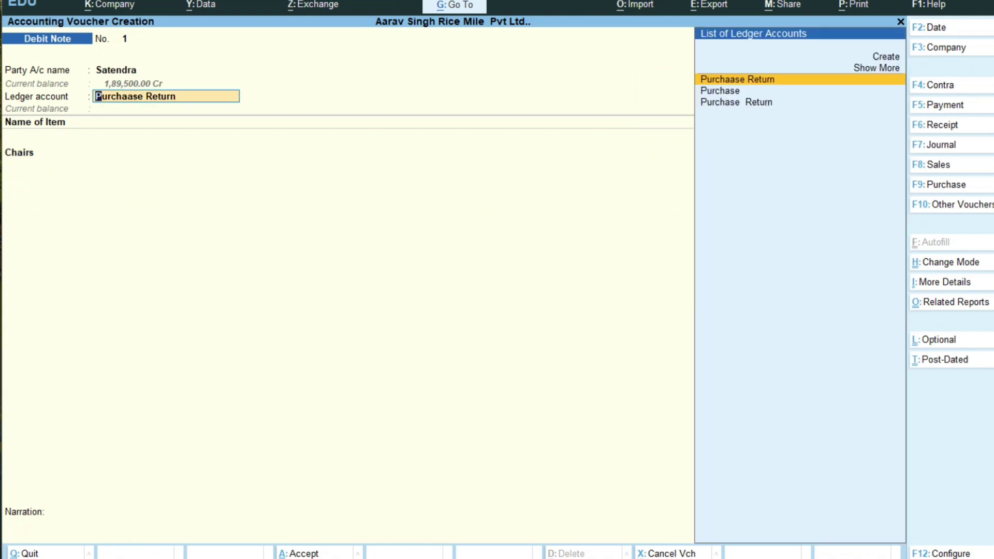
key("Return")
key("Up")
key("Return")
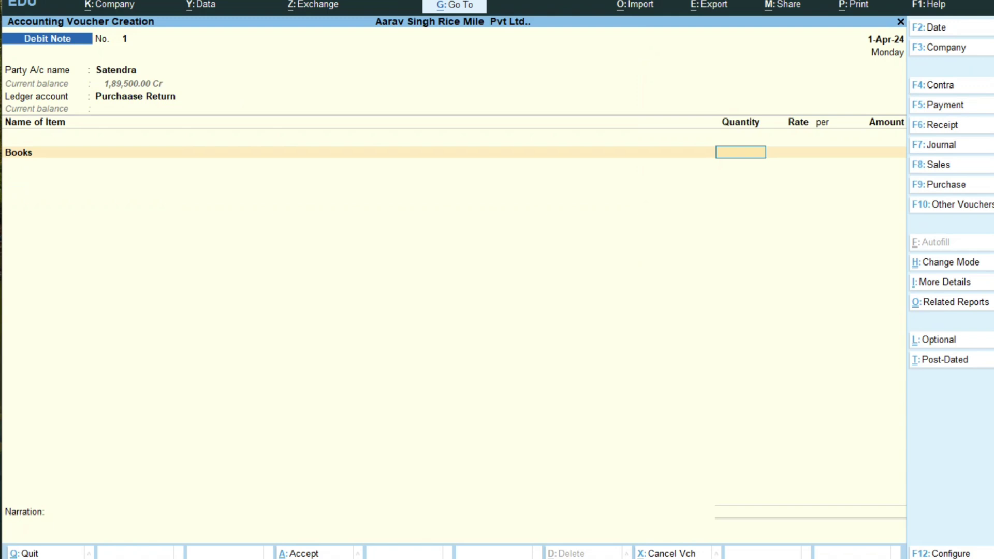
Step: Enter a quantity of 50 nos for Books, keeping the suggested rate and amount
type("50")
key("Return")
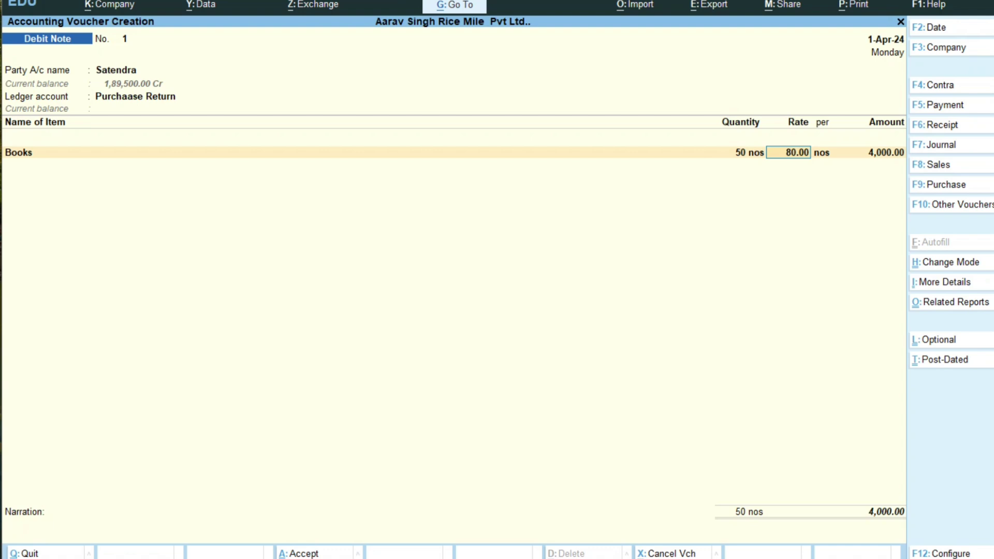
key("ctrl")
key("alt")
key("ctrl+a")
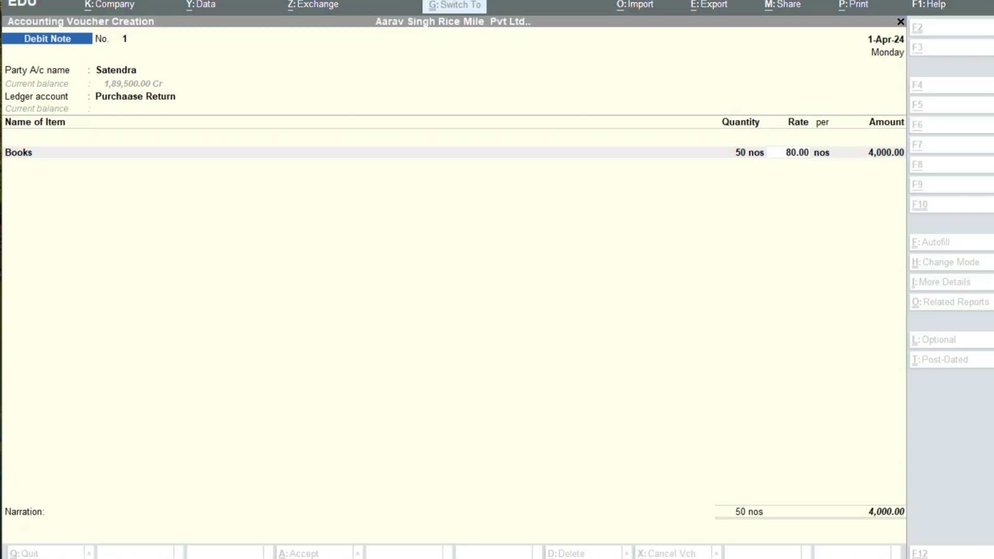
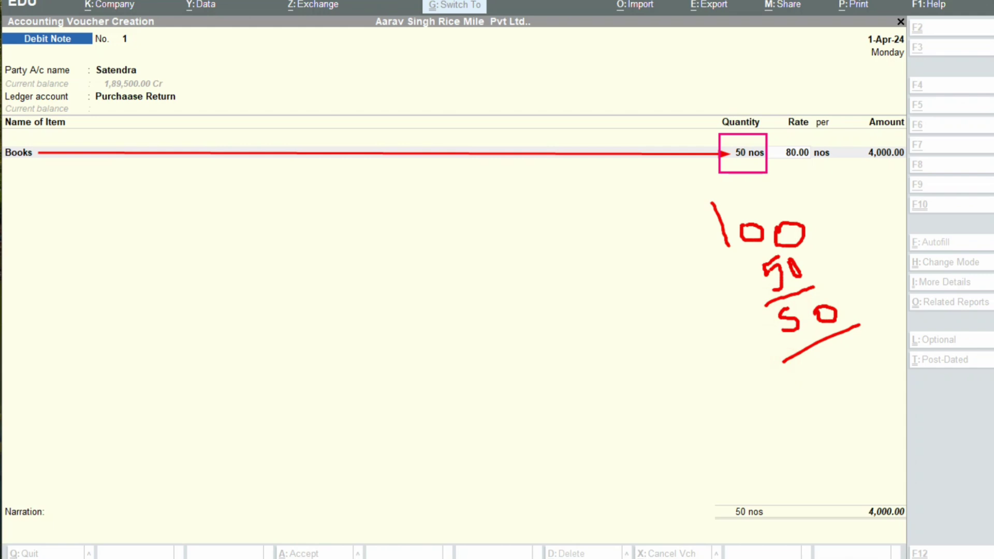
key("Escape")
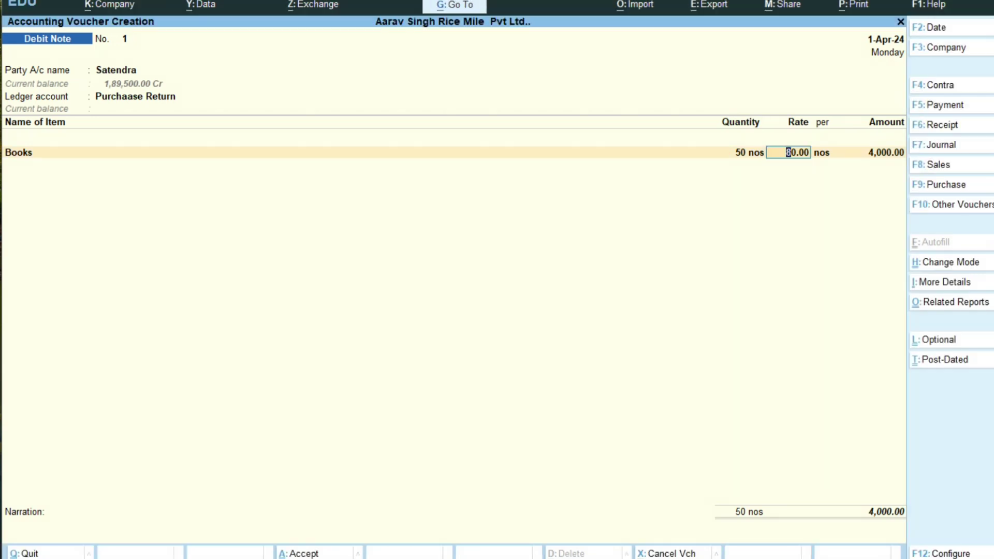
key("Return")
key("Return")
key("Return")
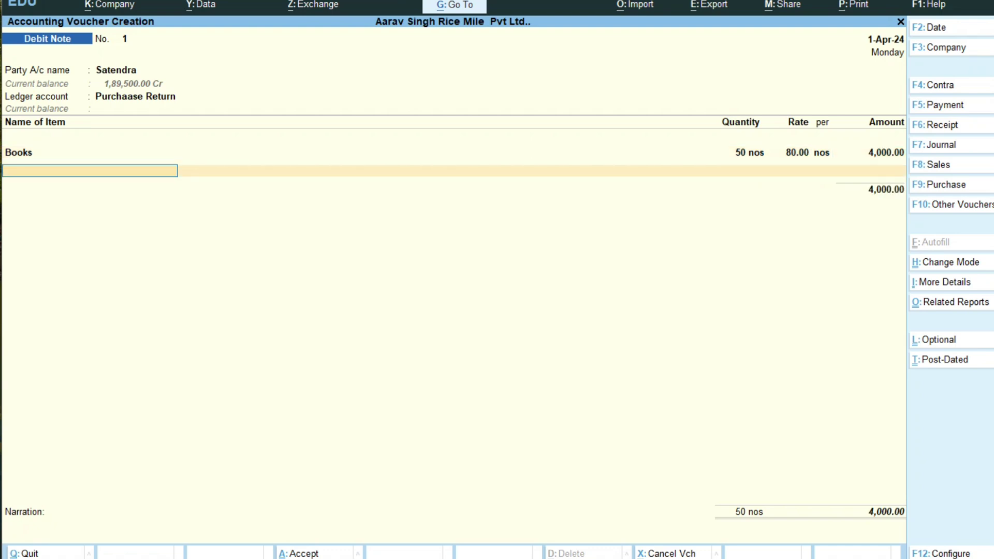
Step: Add Chairs as the second item with a quantity of 30 nos at the suggested rate
type("C")
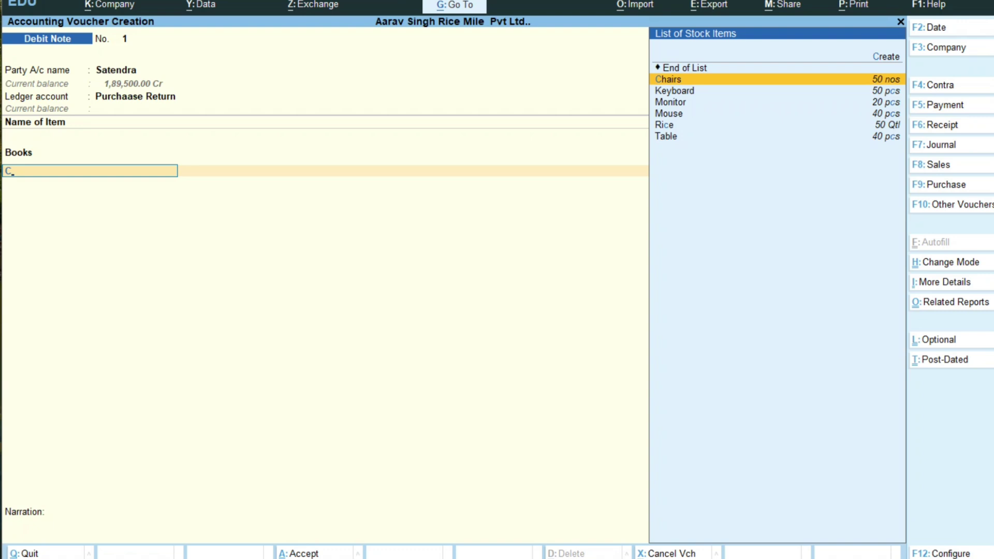
key("Return")
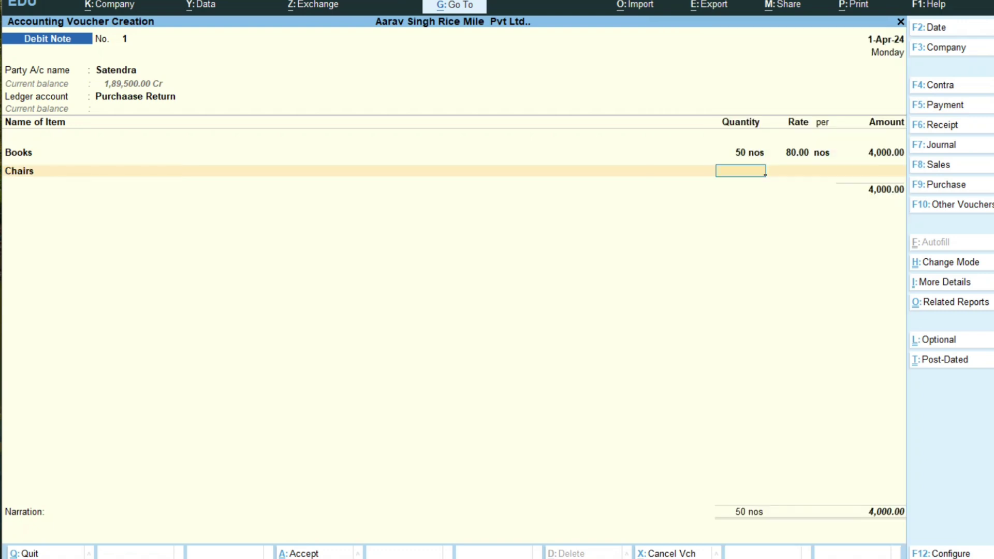
type("30")
key("Return")
key("Return")
key("Return")
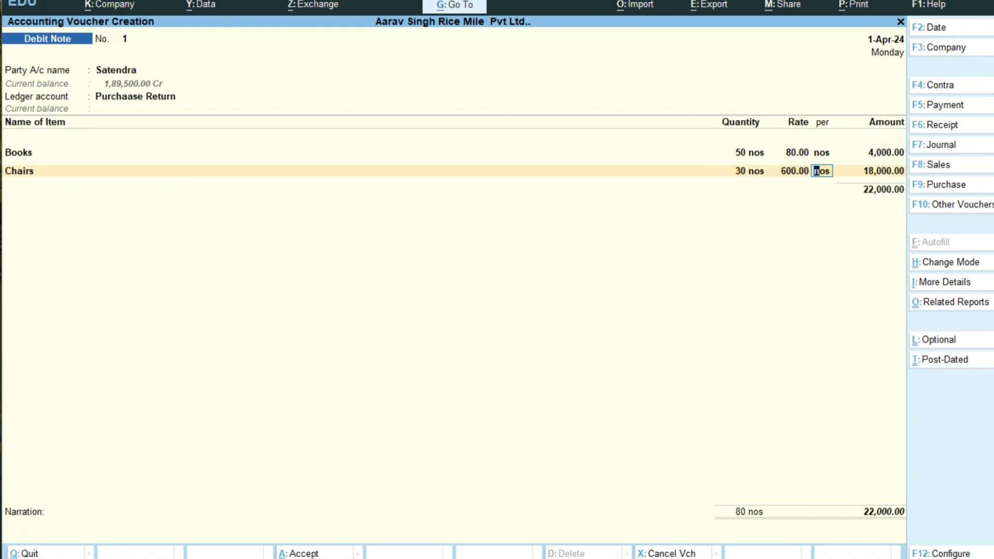
key("Return")
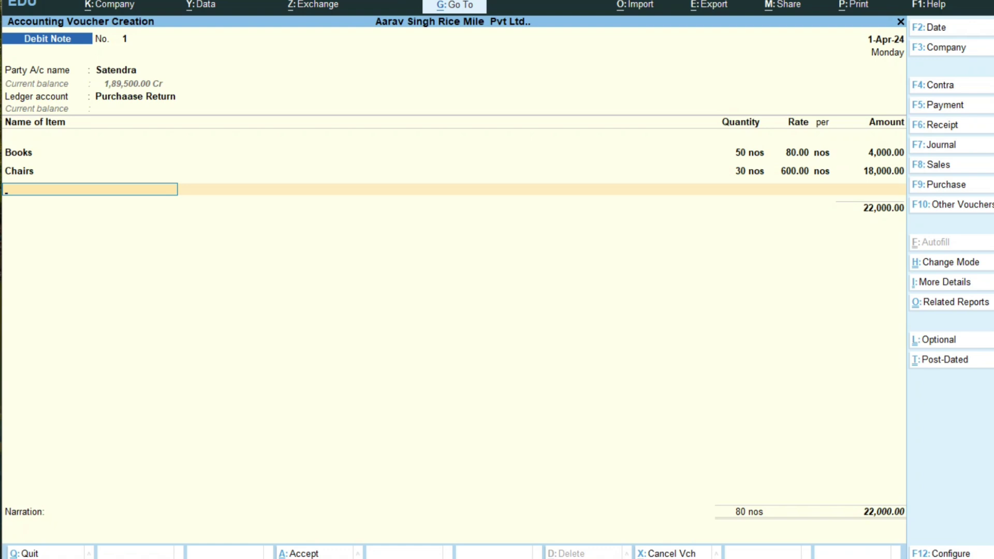
Step: Add Keyboard as the third item with a quantity of 20 pcs at the suggested rate
type("K")
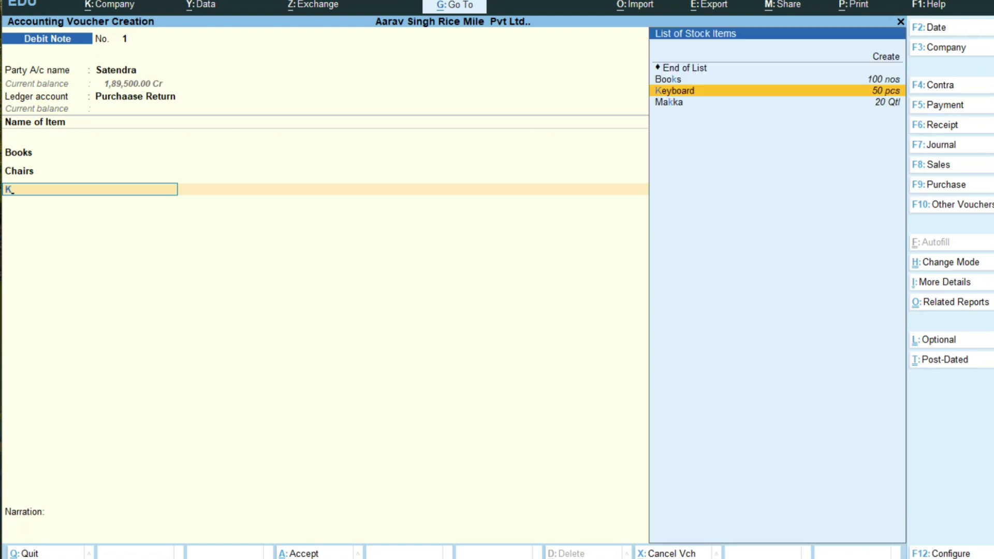
key("Return")
type("20")
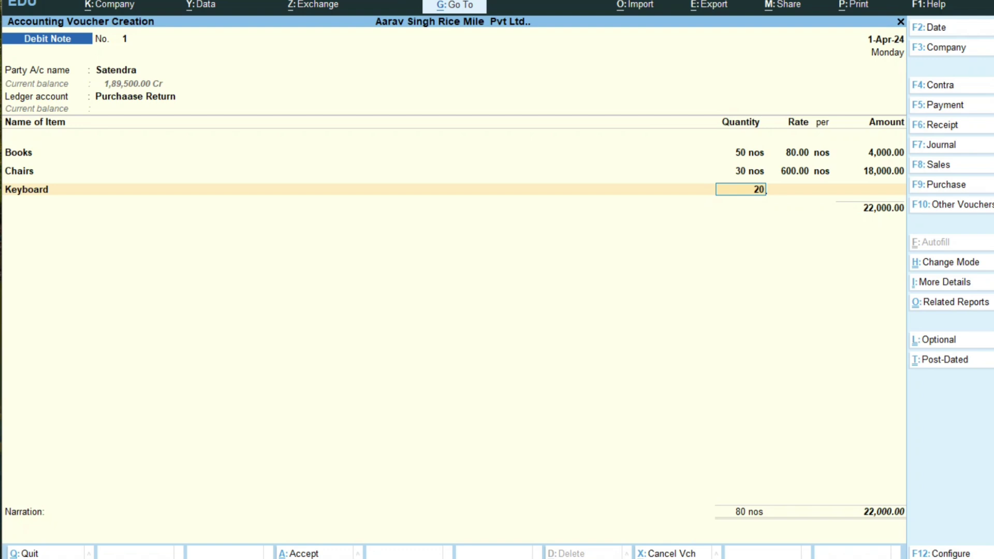
key("Return")
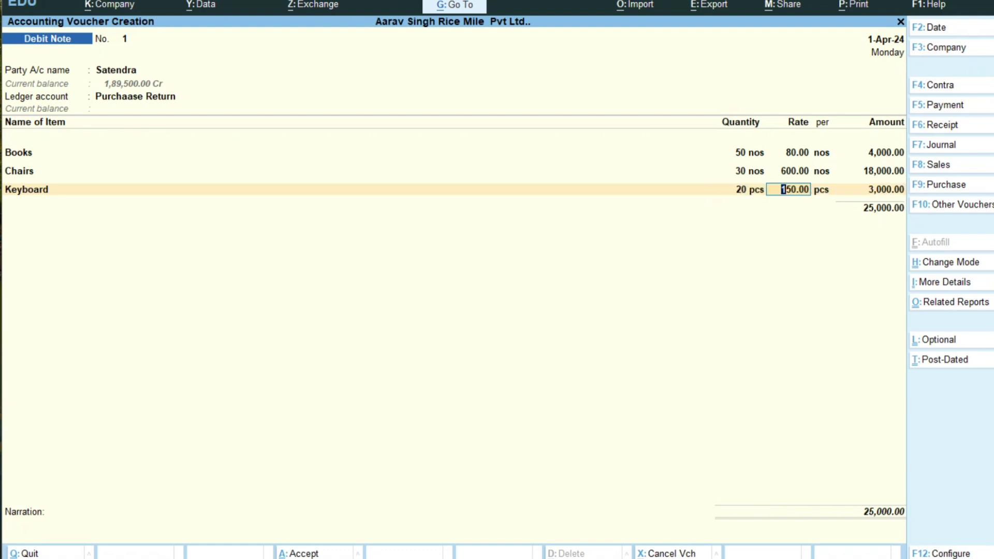
key("Return")
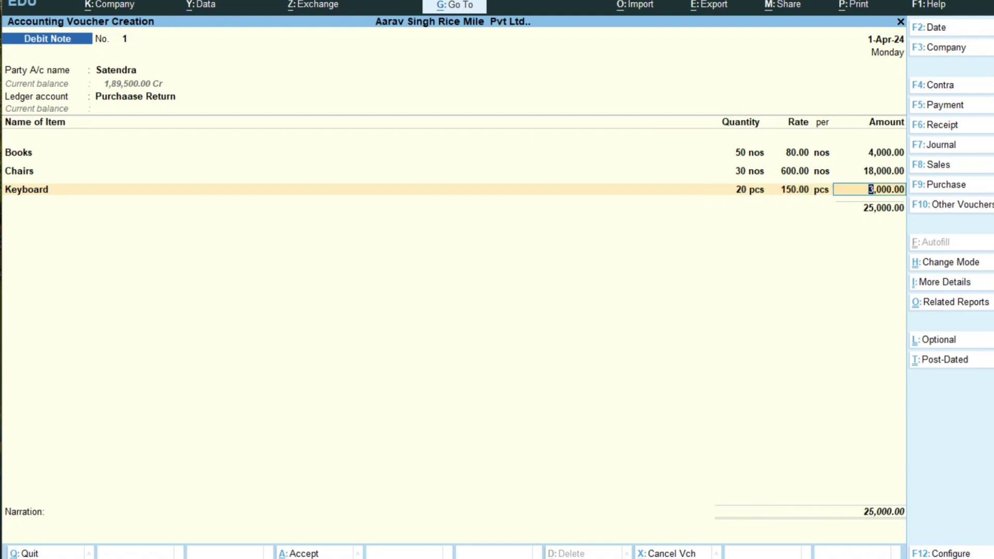
key("Return")
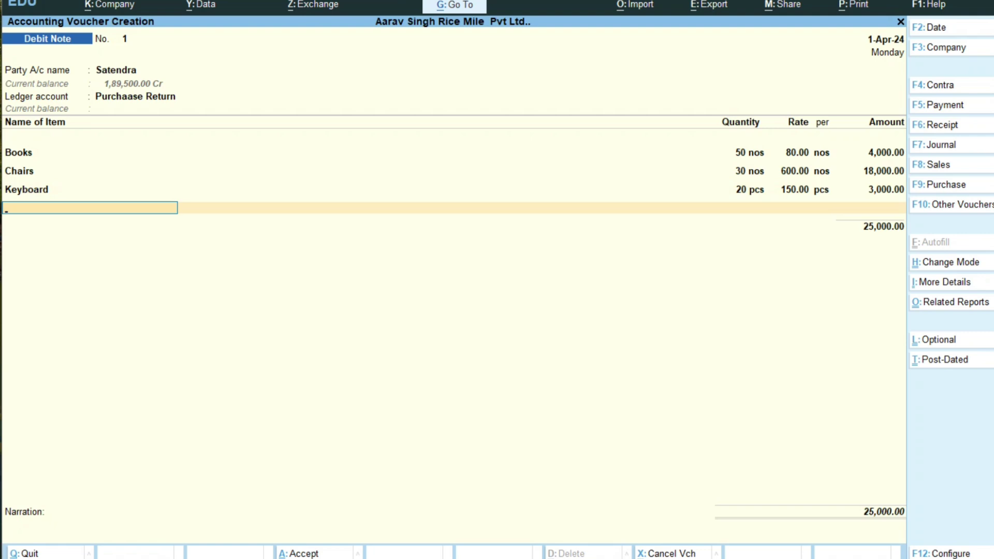
Step: Add Mouse as the fourth item with a quantity of 10 pcs at the suggested rate
type("M")
key("Down")
key("Down")
key("Down")
key("Return")
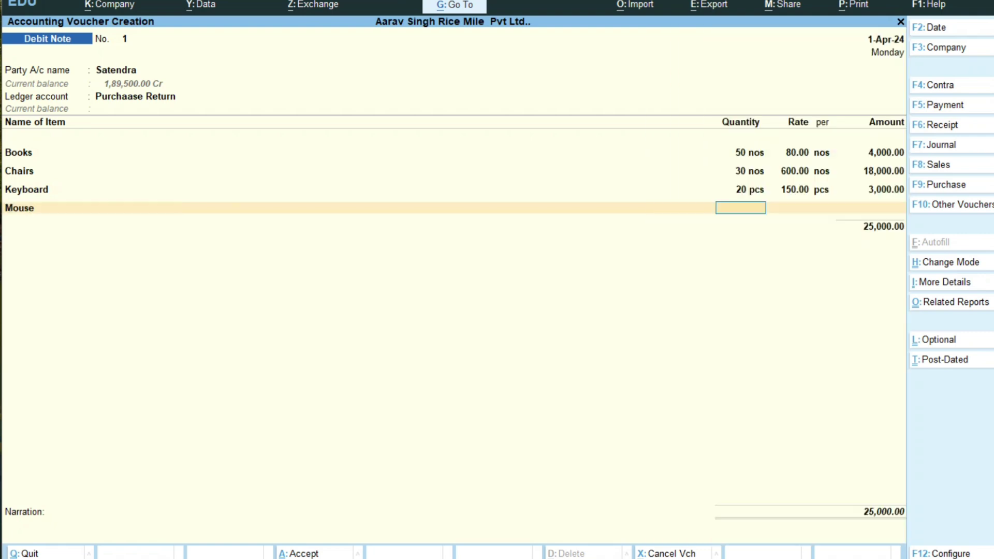
type("10")
key("Return")
key("Return")
key("Return")
key("Return")
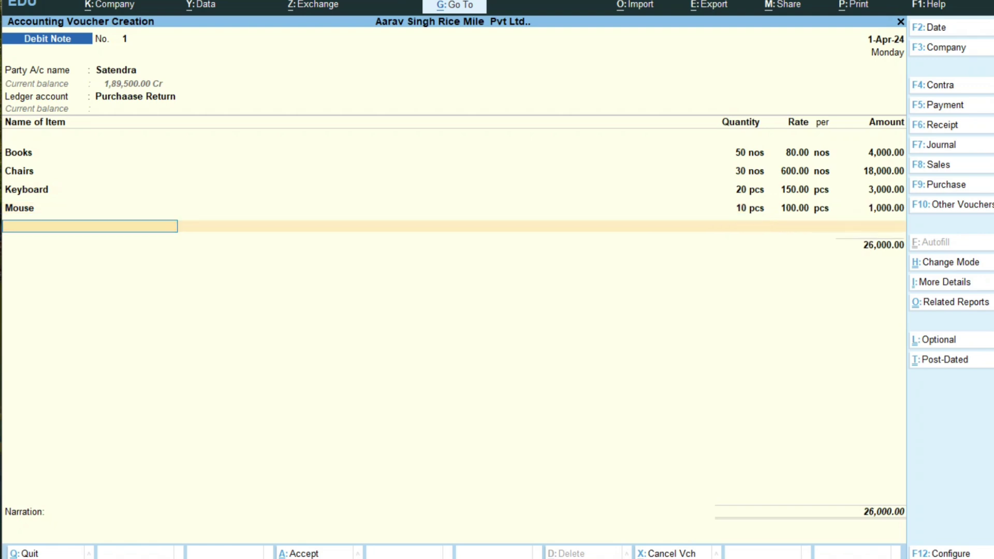
Step: Add Monitor as the fifth item with a quantity of 5 pcs at the suggested rate
type("M")
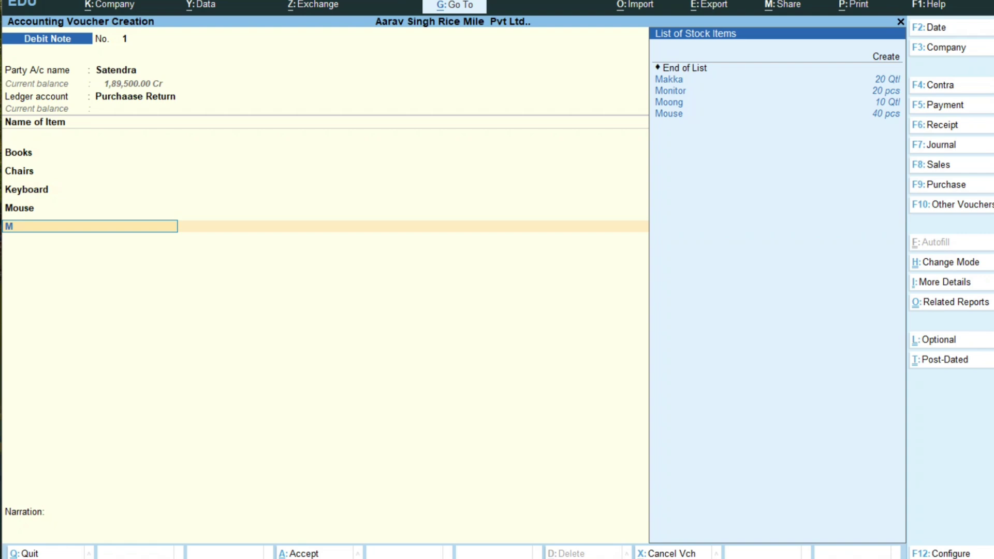
key("Down")
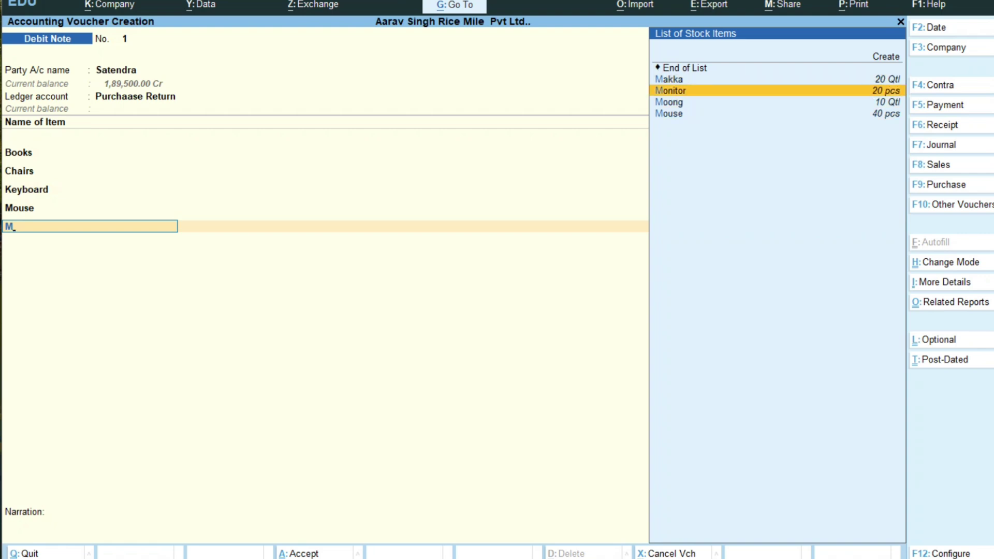
key("Return")
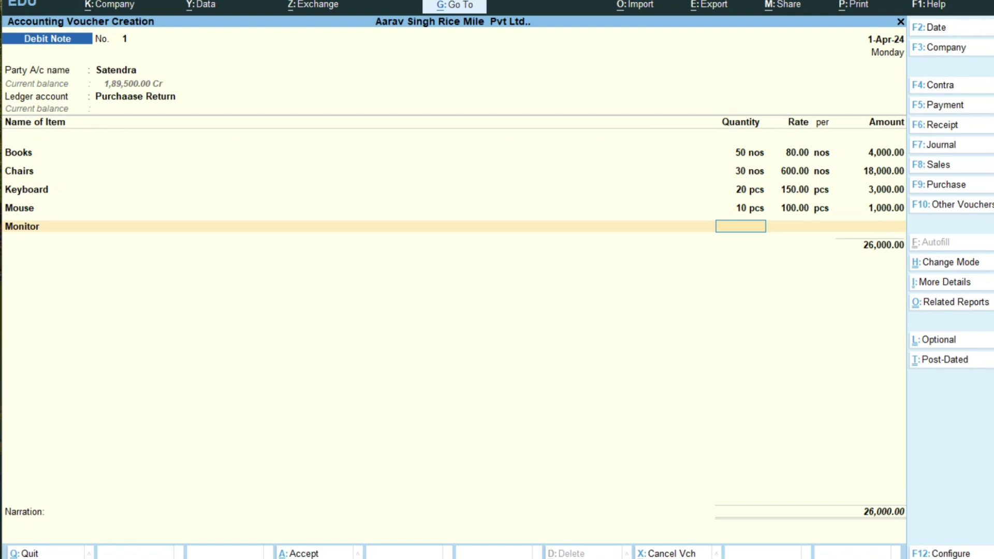
type("5")
key("Return")
key("Return")
key("Return")
key("Return")
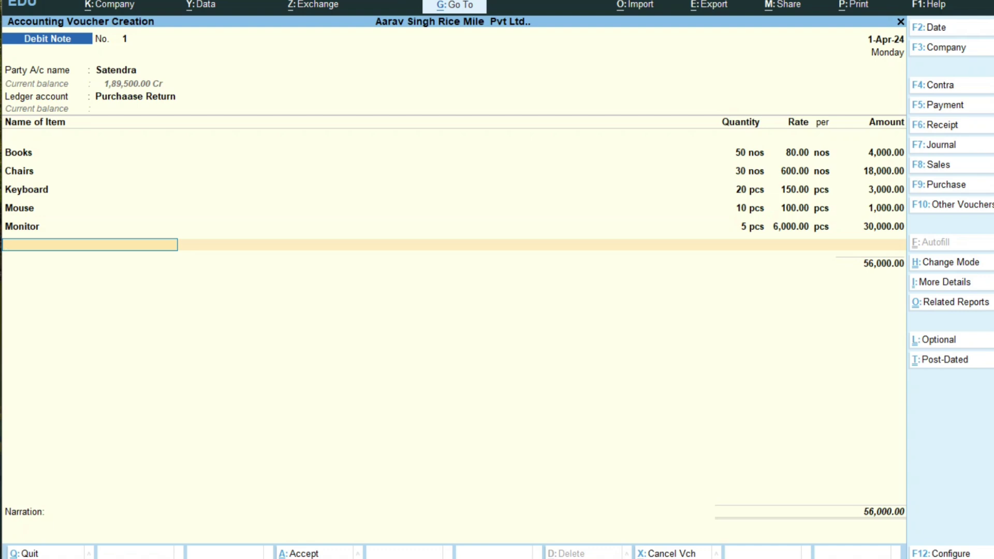
Step: Add Table with a quantity of 10 pcs at the suggested rate, and end the item list without additional ledgers
type("T")
key("Return")
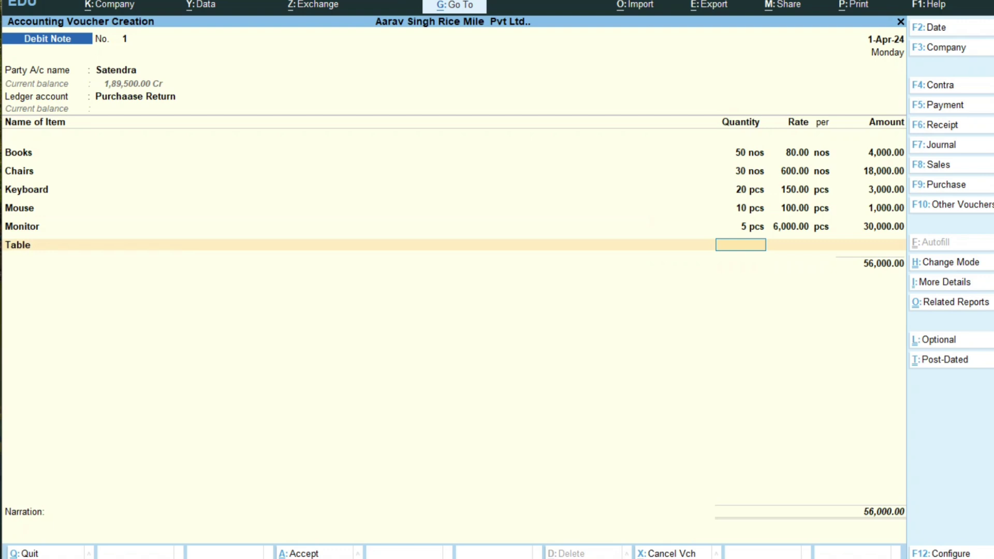
type("10")
key("Return")
key("Return")
key("Return")
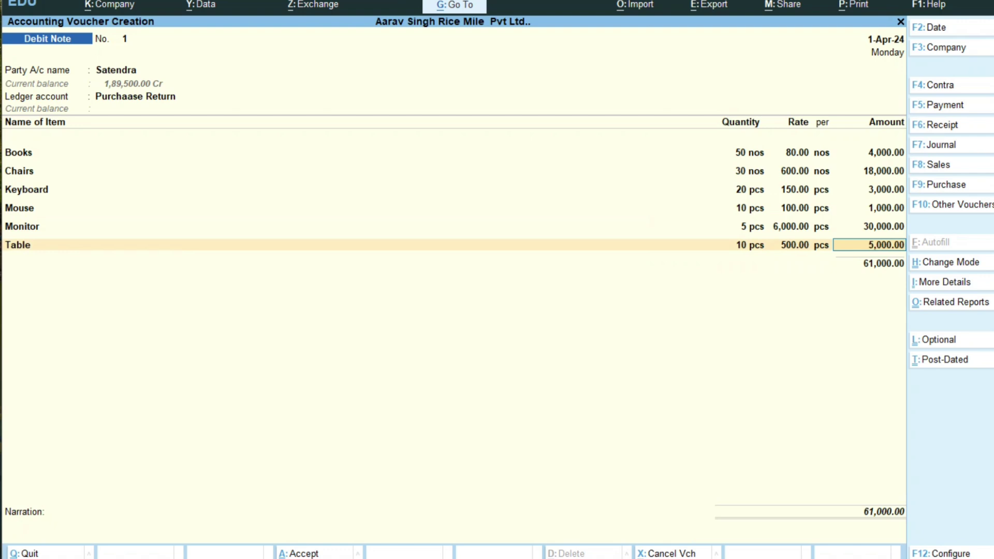
key("Return")
key("Return")
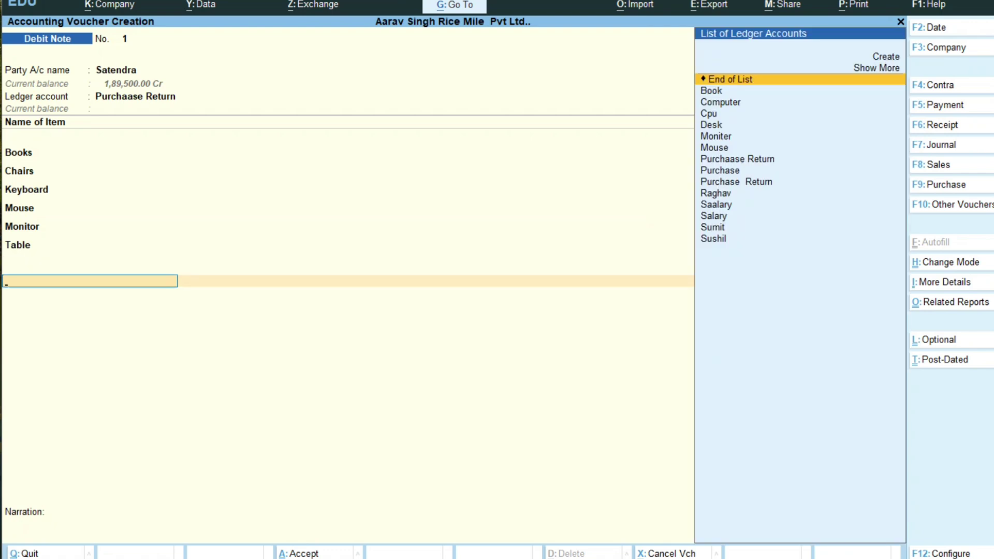
key("Return")
key("Return")
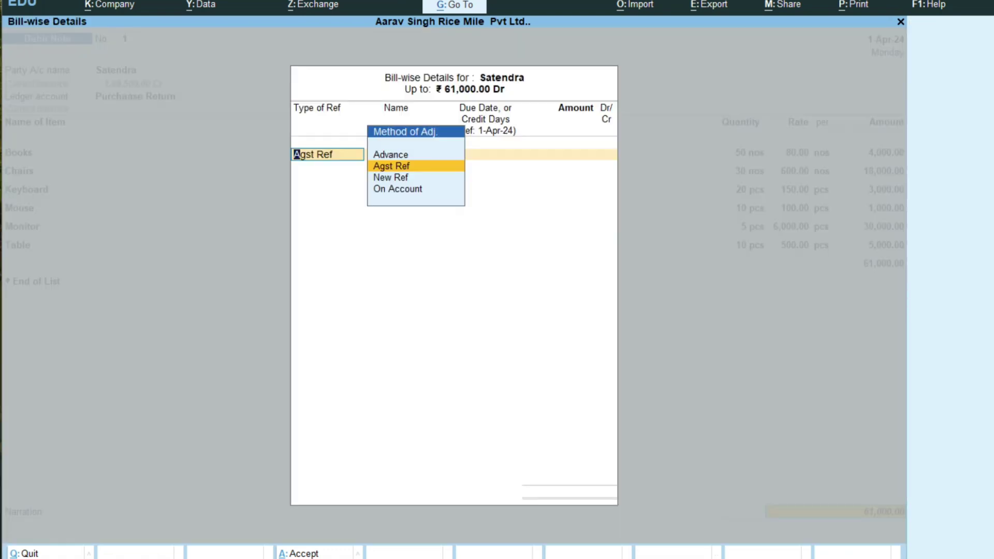
key("Up")
key("Down")
key("Right")
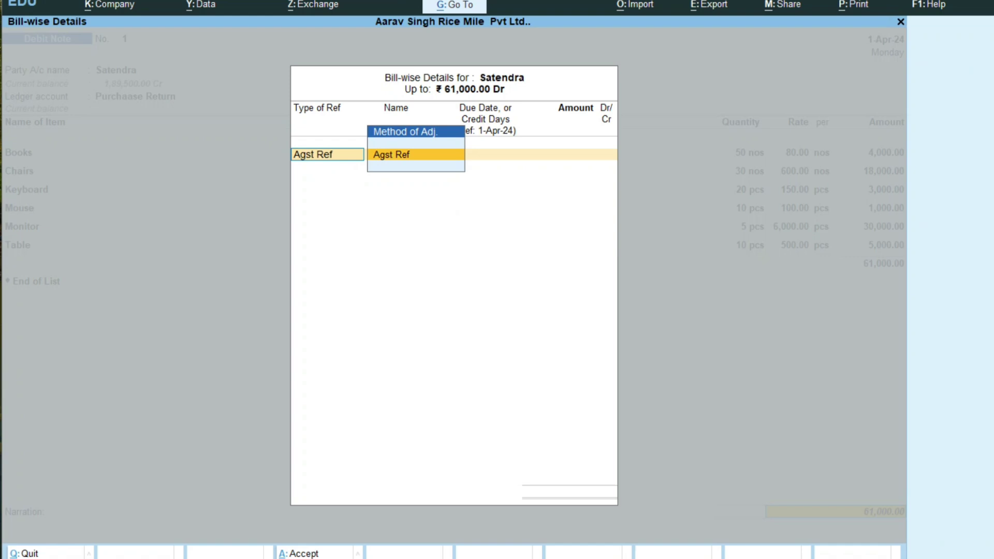
key("Escape")
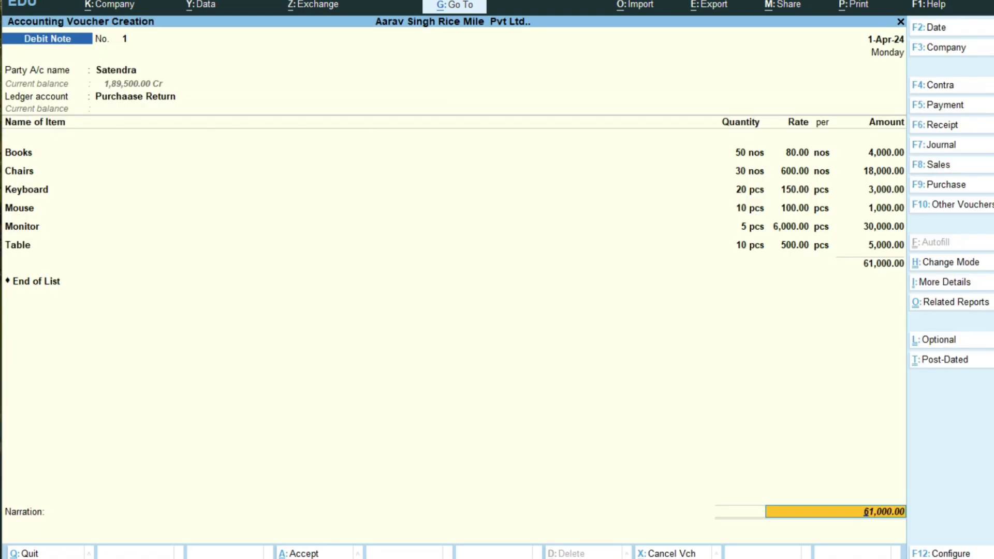
Step: Allocate the full amount in the bill-wise details as On Account and save the debit note without a narration
key("Return")
key("Down")
key("Down")
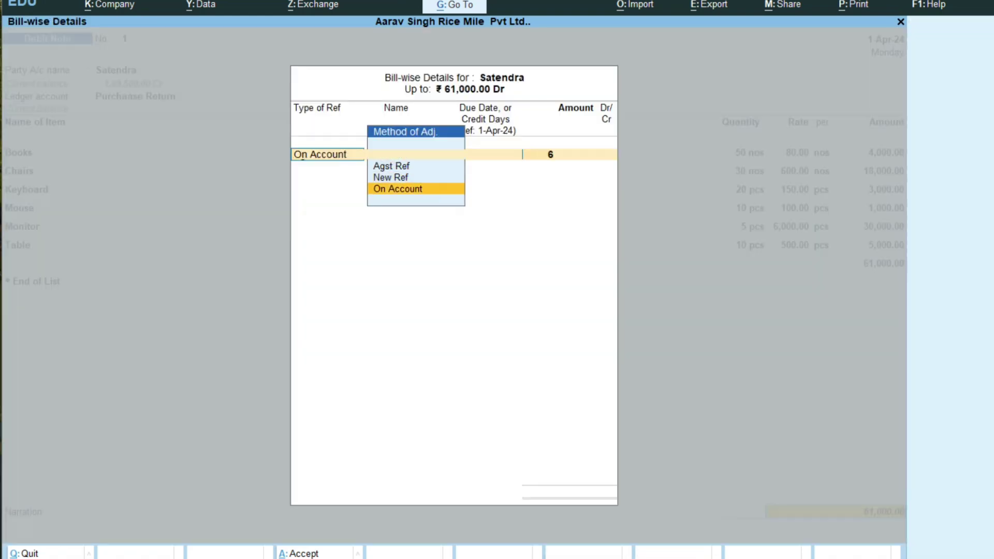
key("Return")
key("Return")
key("Return")
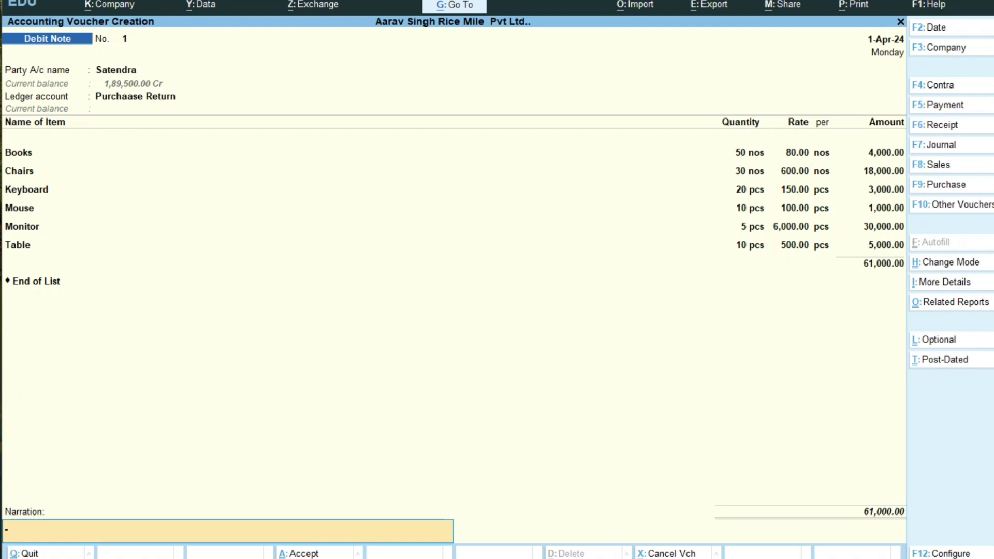
key("Return")
key("y")
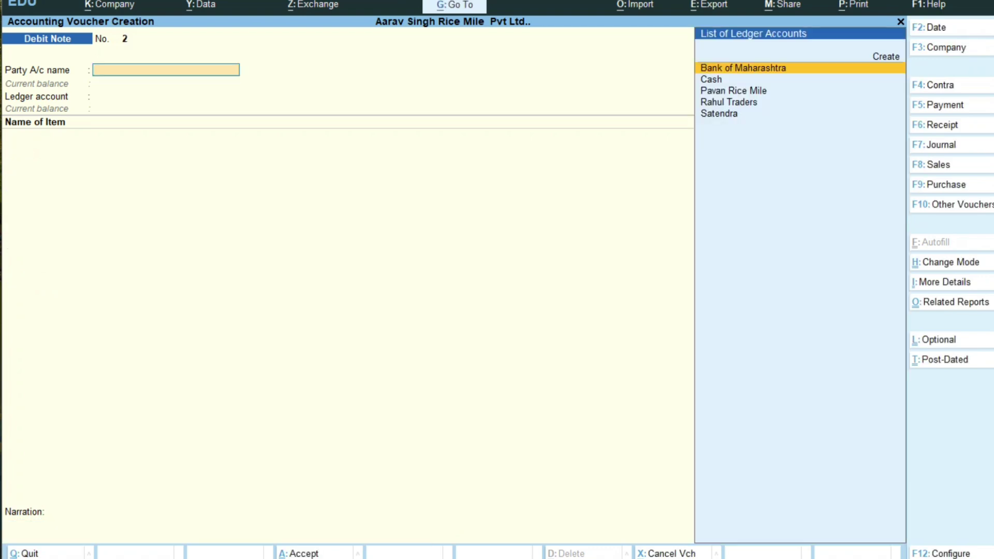
Step: Quit the debit note entry screen and open the Stock Summary report
key("Escape")
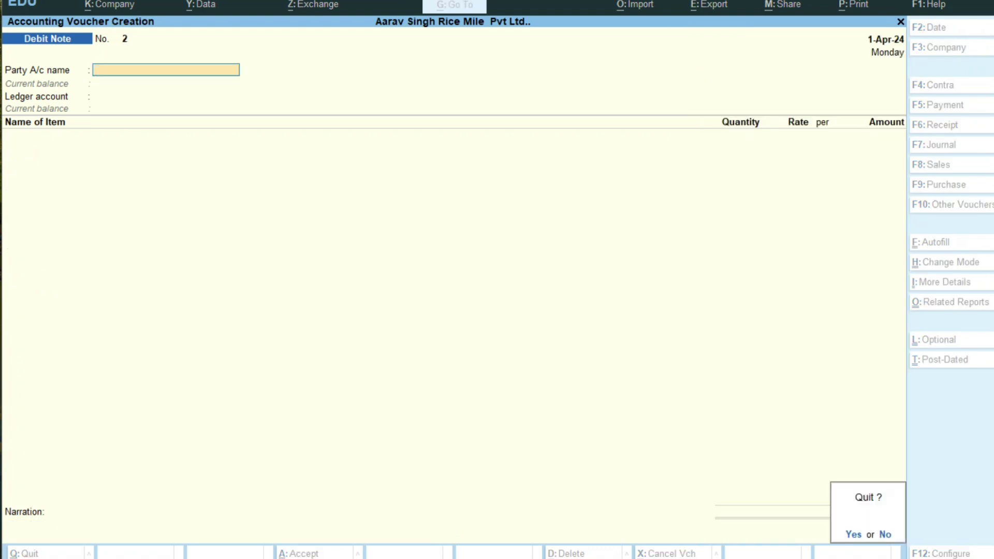
key("y")
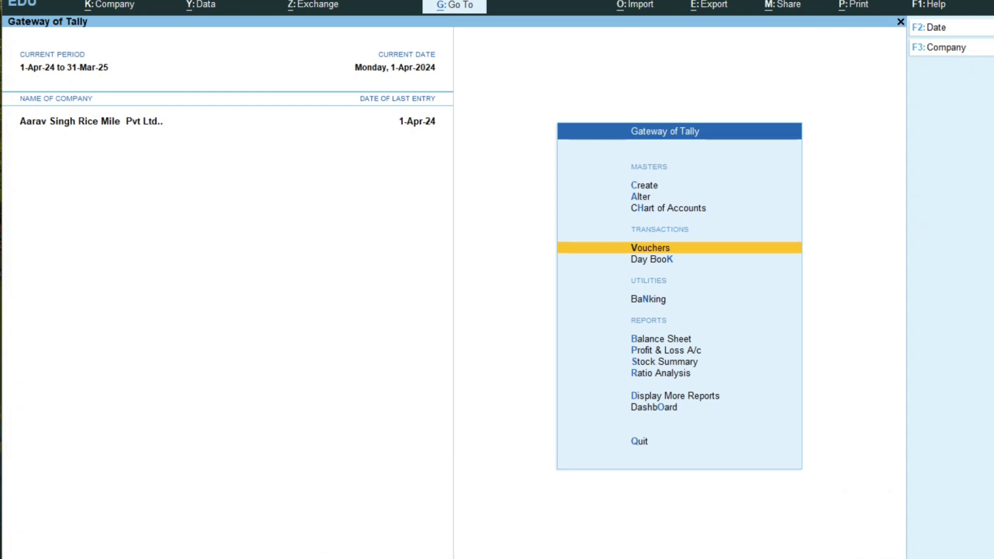
key("Down")
key("Down")
key("Down")
key("Down")
key("Down")
key("Down")
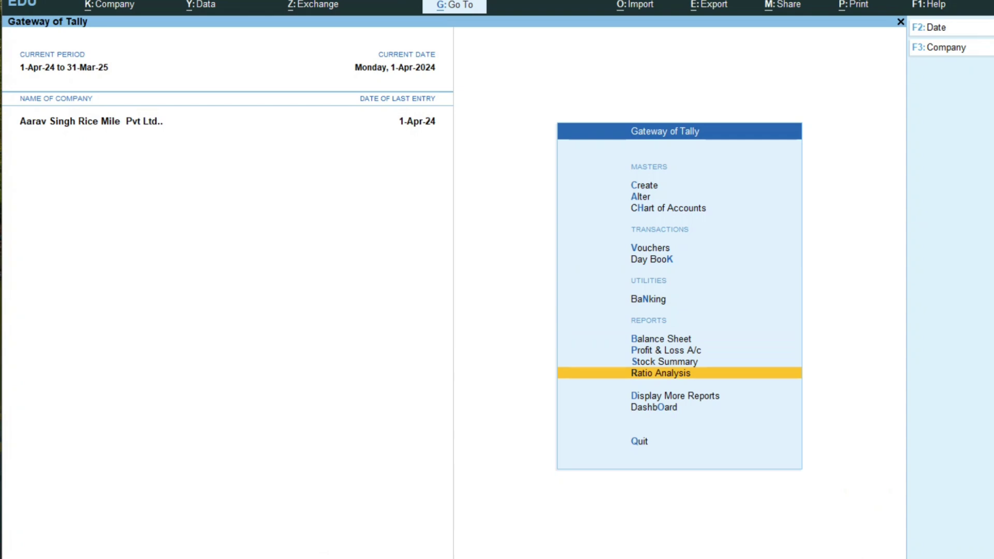
key("Up")
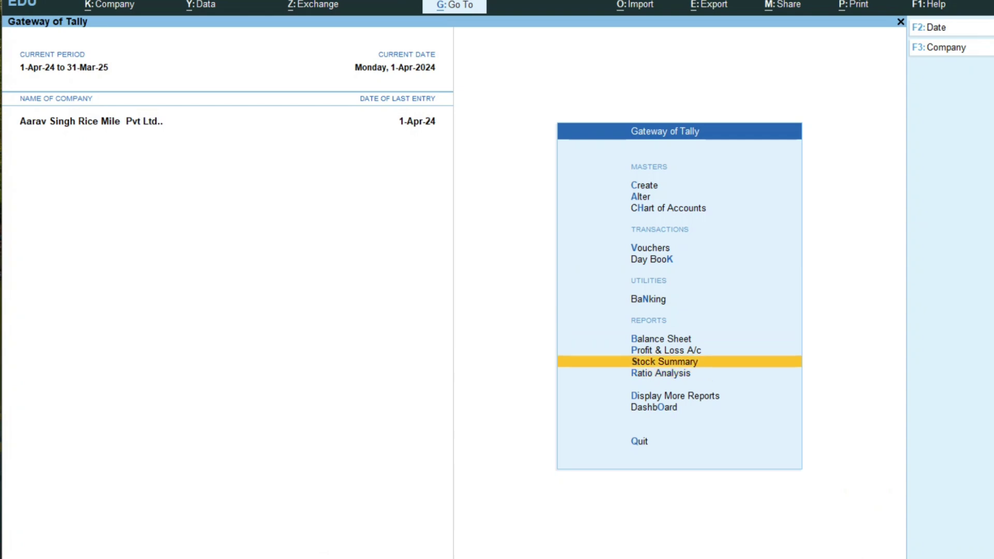
key("Return")
Step: Examine the closing quantities, rates and values of the items listed in the Stock Summary
key("Down")
key("Down")
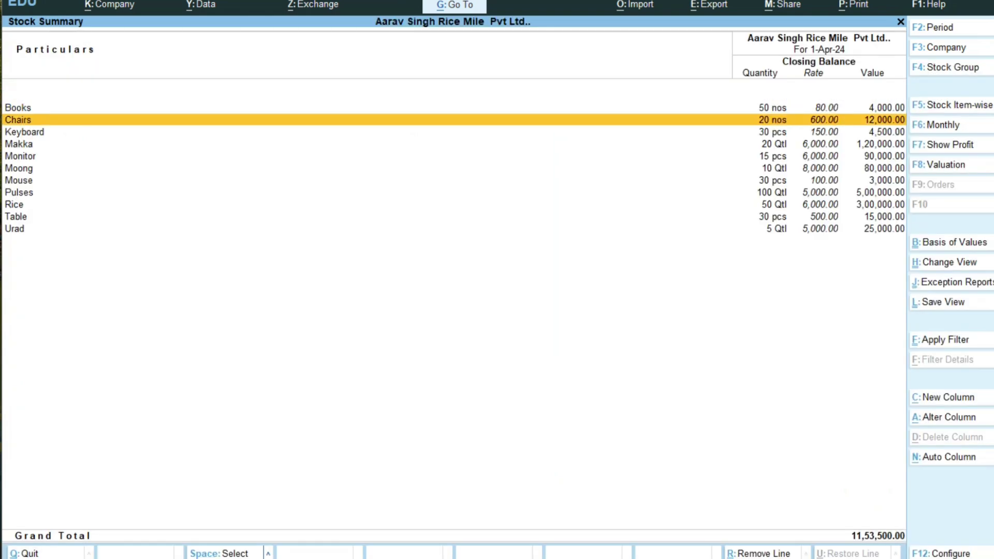
key("Down")
key("Down")
key("Down")
key("Down")
key("Down")
key("Down")
key("Down")
key("Down")
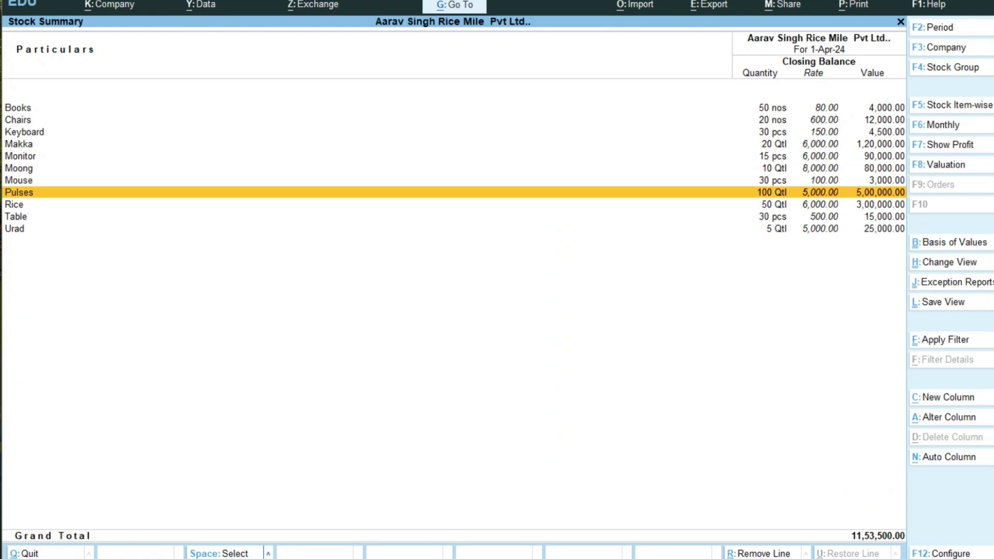
key("Up")
key("Up")
key("Up")
key("Up")
key("Up")
key("Up")
key("Up")
key("Up")
key("Up")
key("Up")
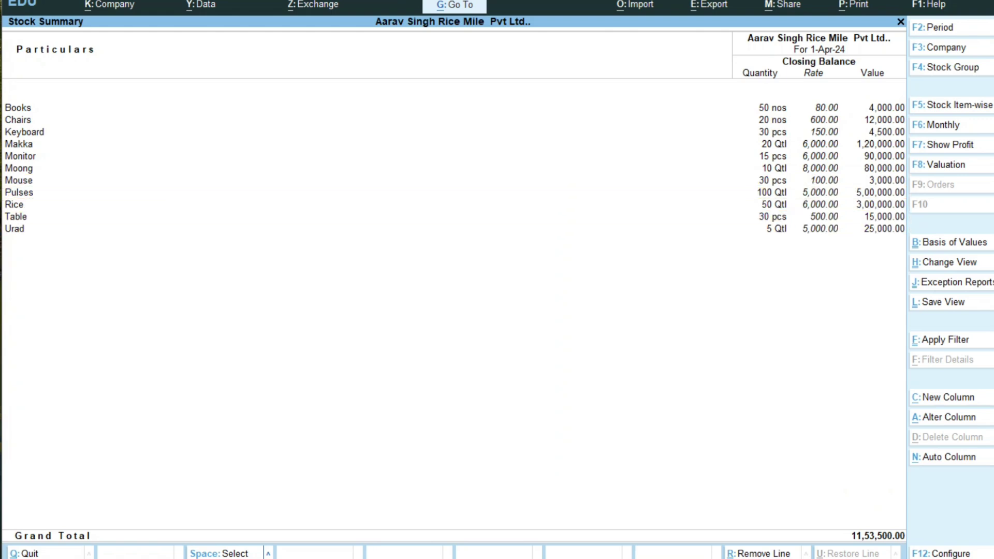
Step: Examine the purchase and debit note entries in the April vouchers of the Books stock item
key("Return")
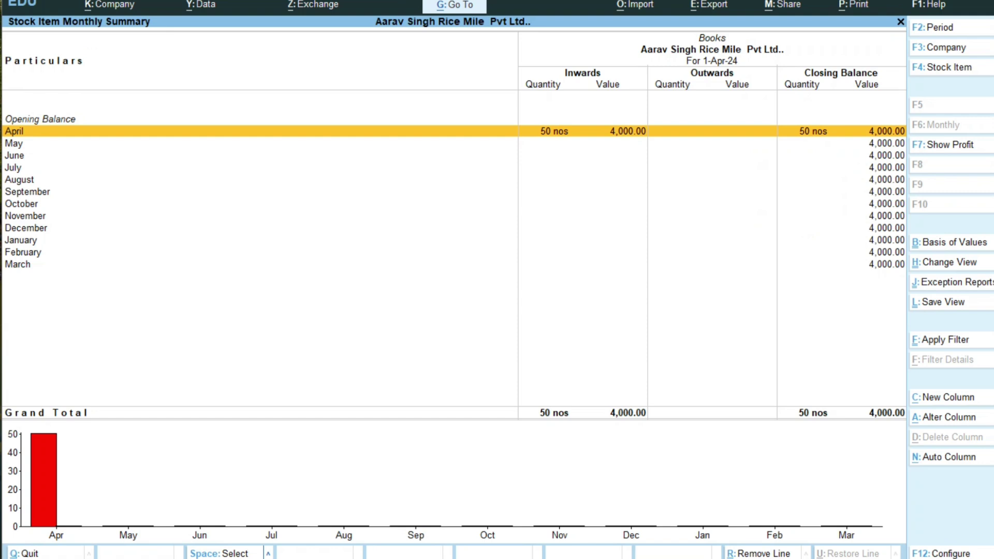
key("Return")
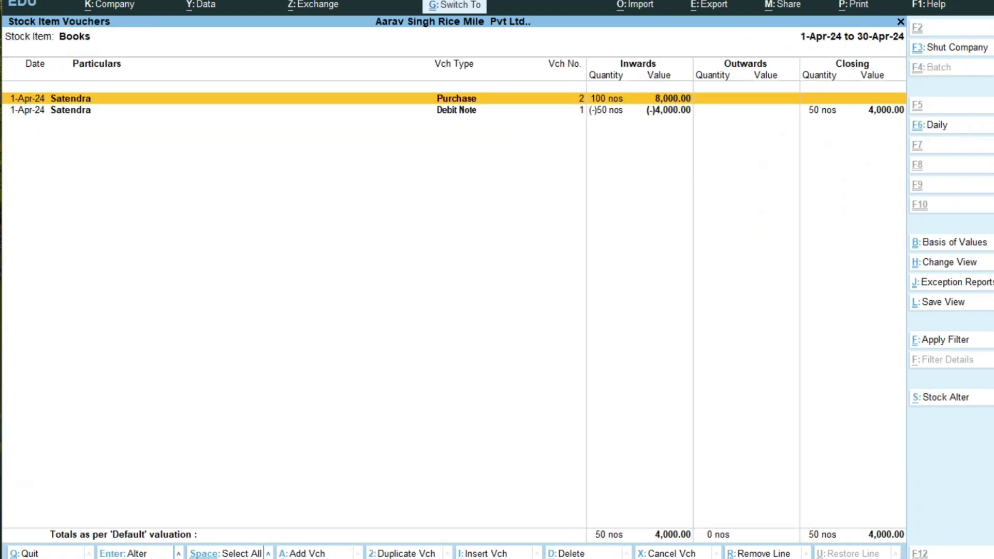
key("Return")
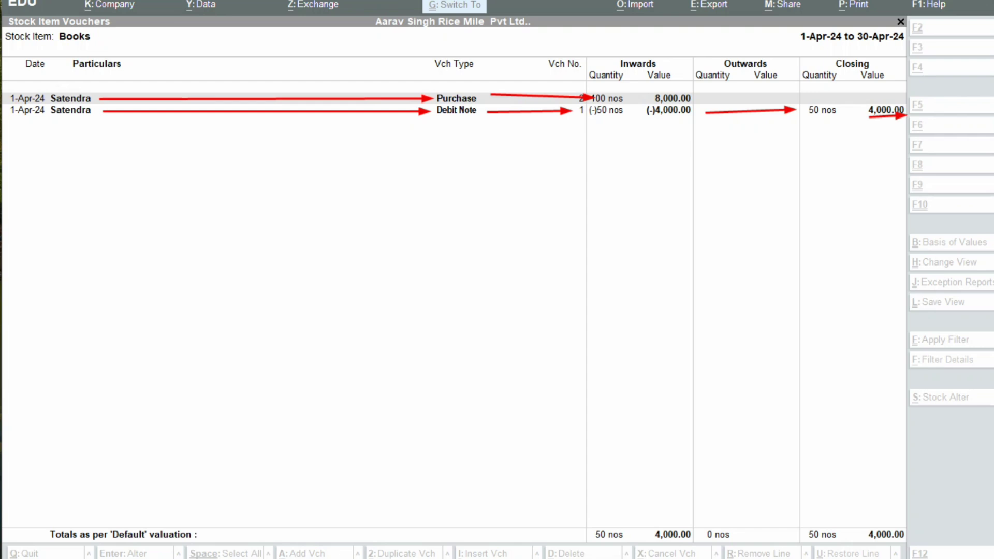
key("Escape")
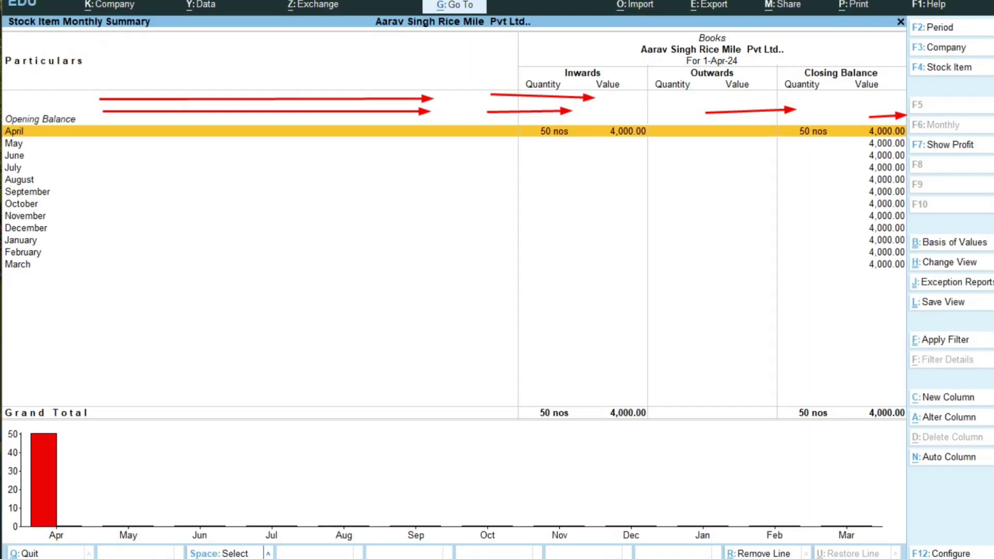
Step: Review the debit note from the April vouchers of Books, and return to the Stock Summary without changing it
key("Down")
key("Up")
key("Return")
key("Down")
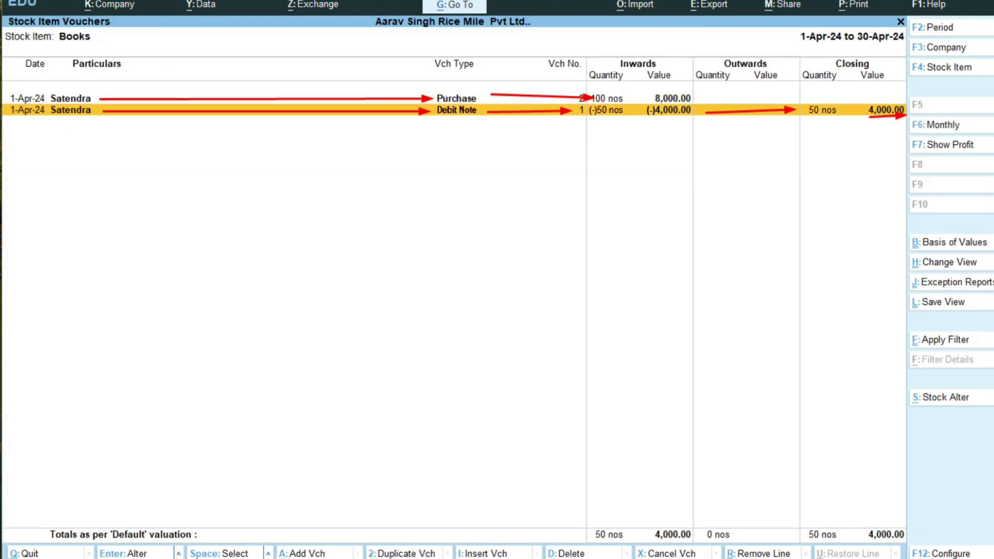
key("Return")
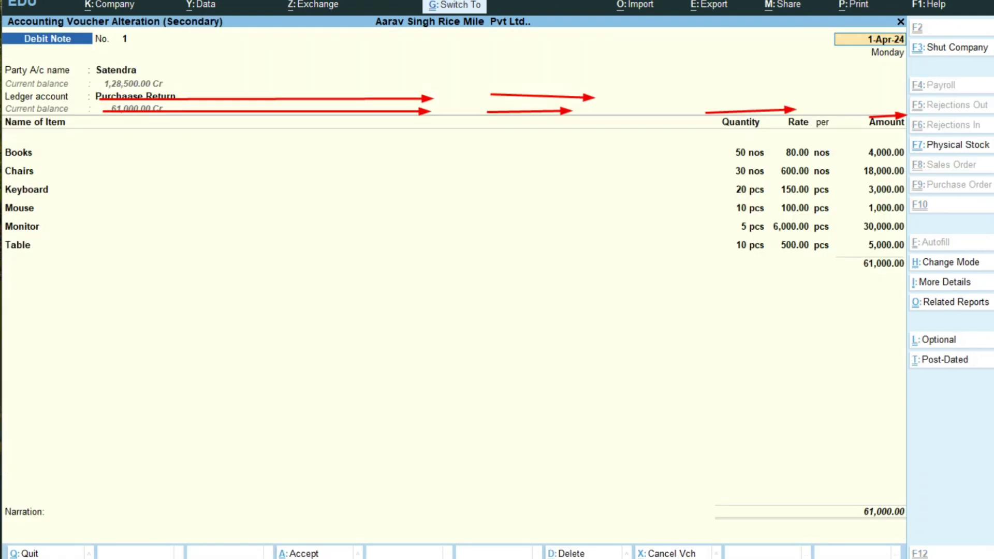
key("ctrl+shift+6")
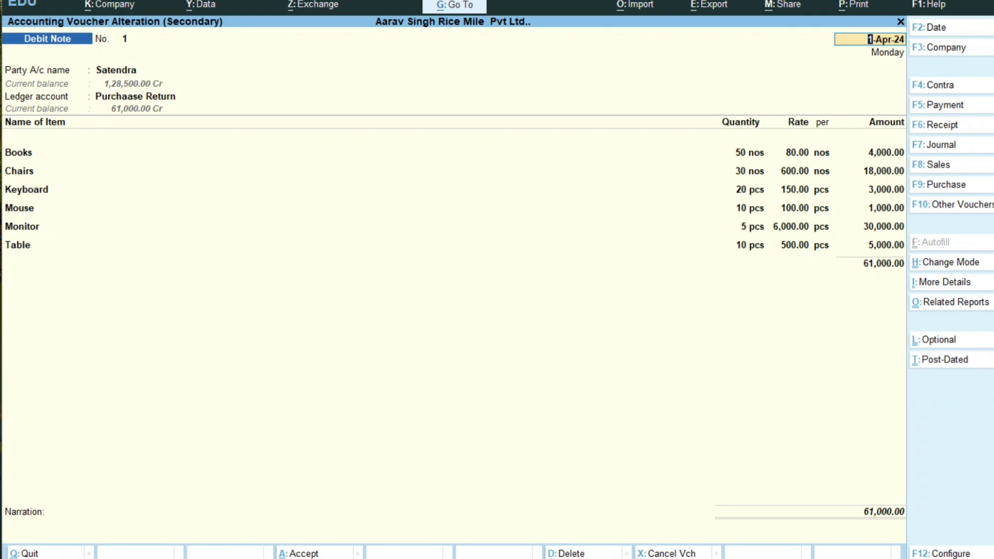
key("BackSpace")
key("Escape")
key("y")
key("Escape")
key("Escape")
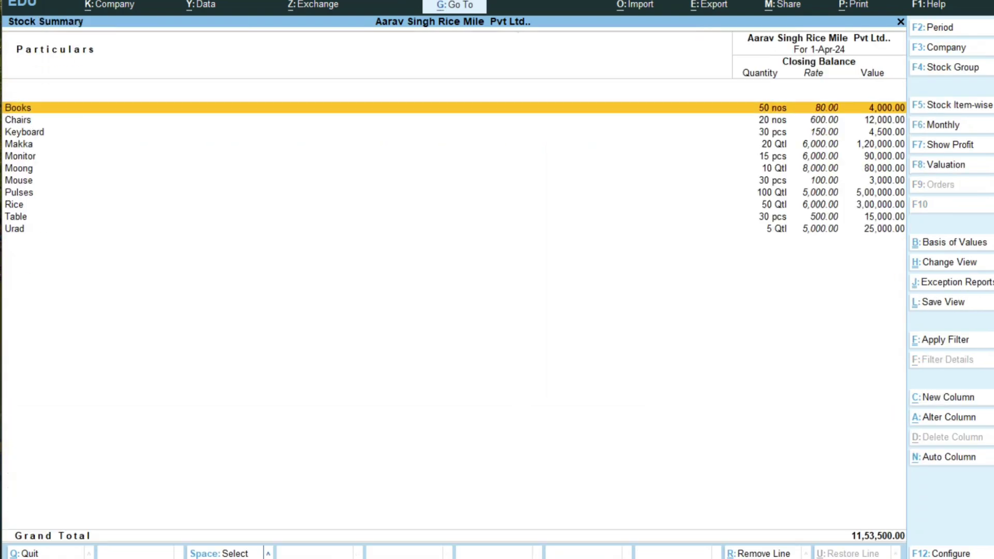
Step: Open the April vouchers of the Monitor stock item and compare its purchase and debit note entries
key("Down")
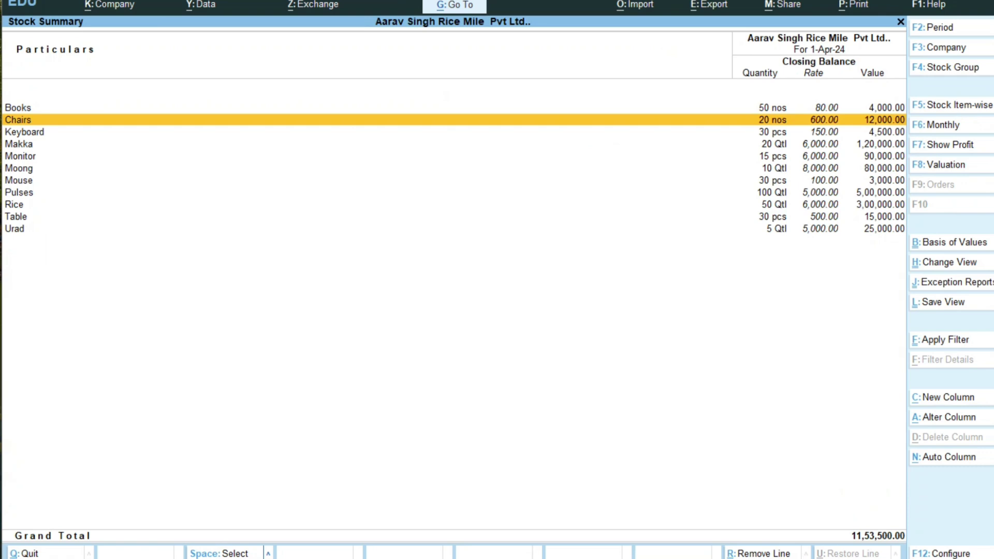
key("Down")
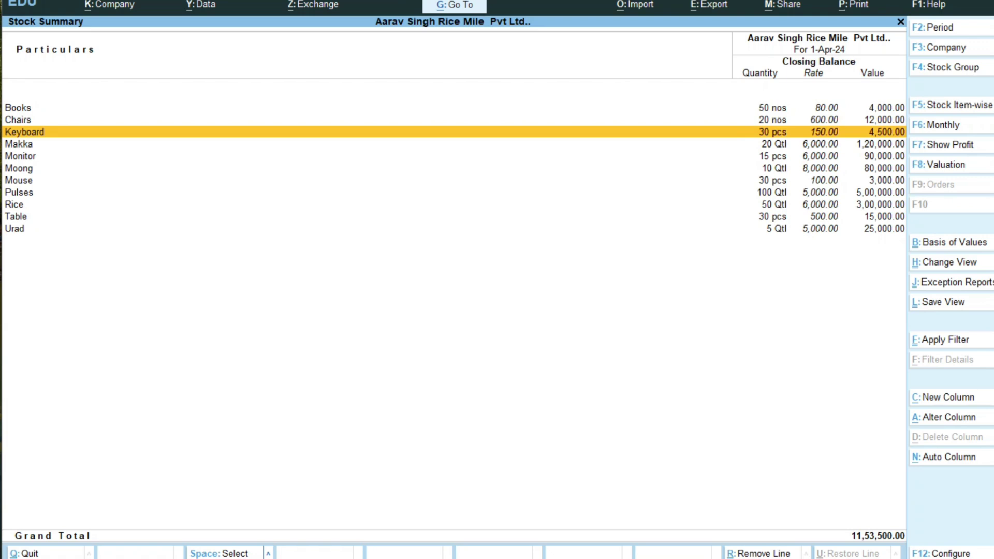
key("Down")
key("Down")
key("Return")
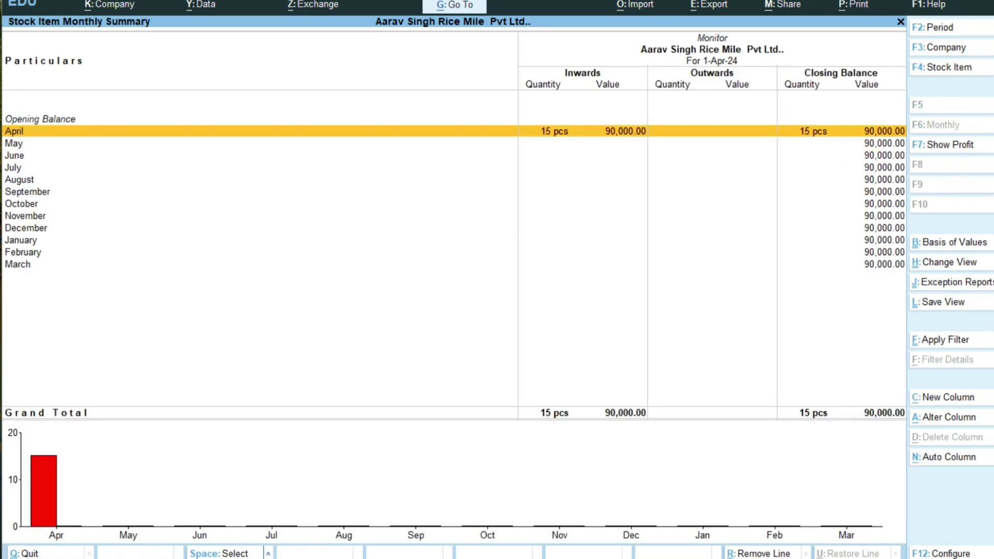
key("Return")
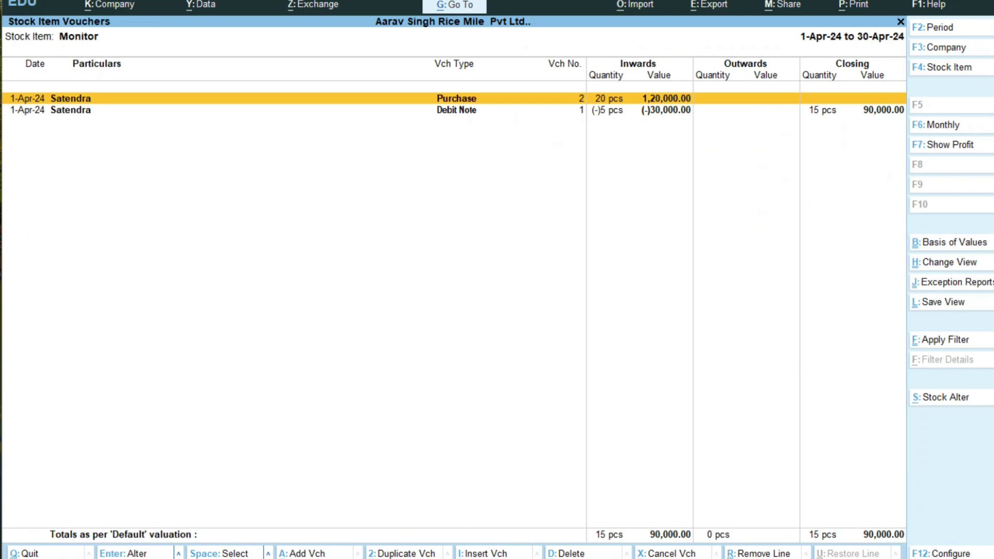
key("ctrl")
key("ctrl+2")
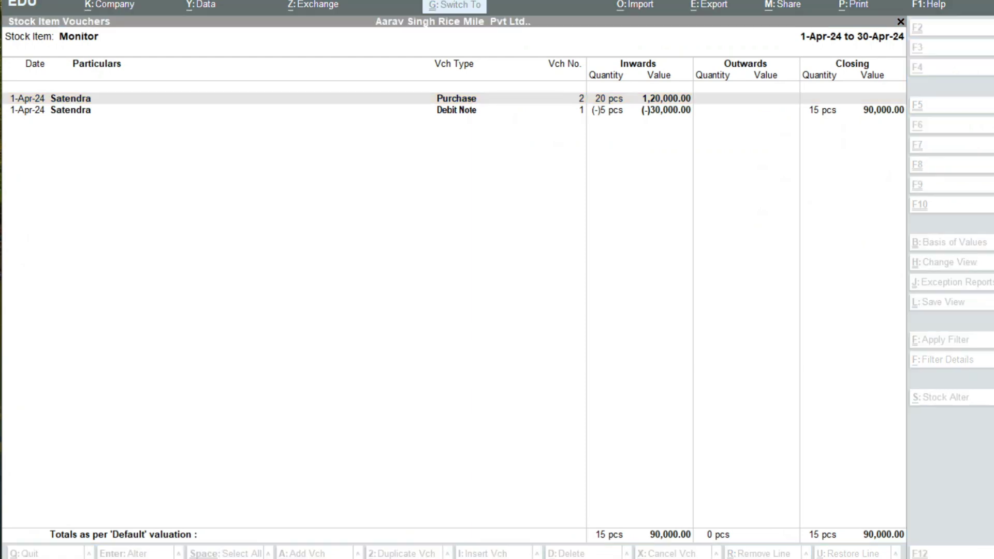
left_click_drag(95, 102, 430, 98)
left_click_drag(624, 101, 637, 100)
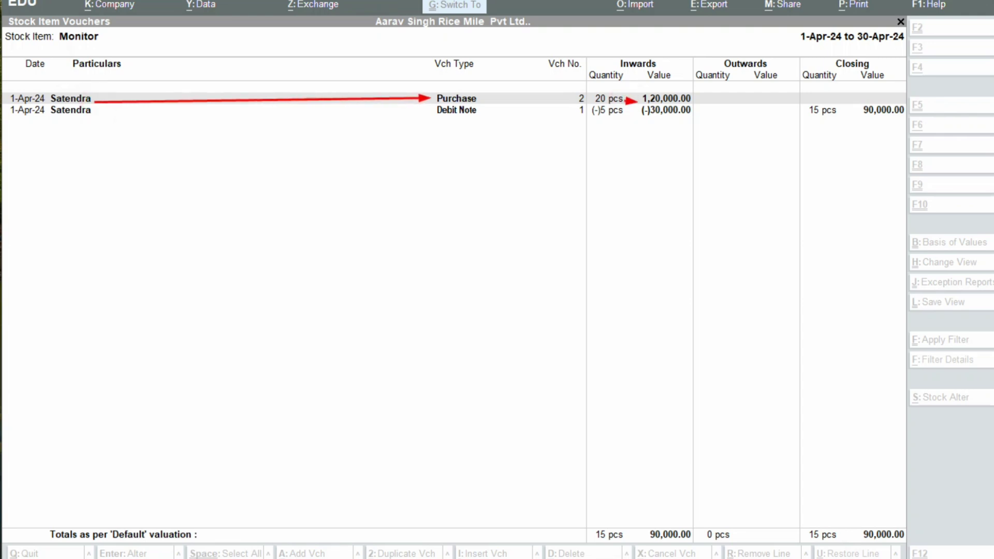
left_click_drag(358, 111, 435, 116)
left_click_drag(723, 110, 798, 115)
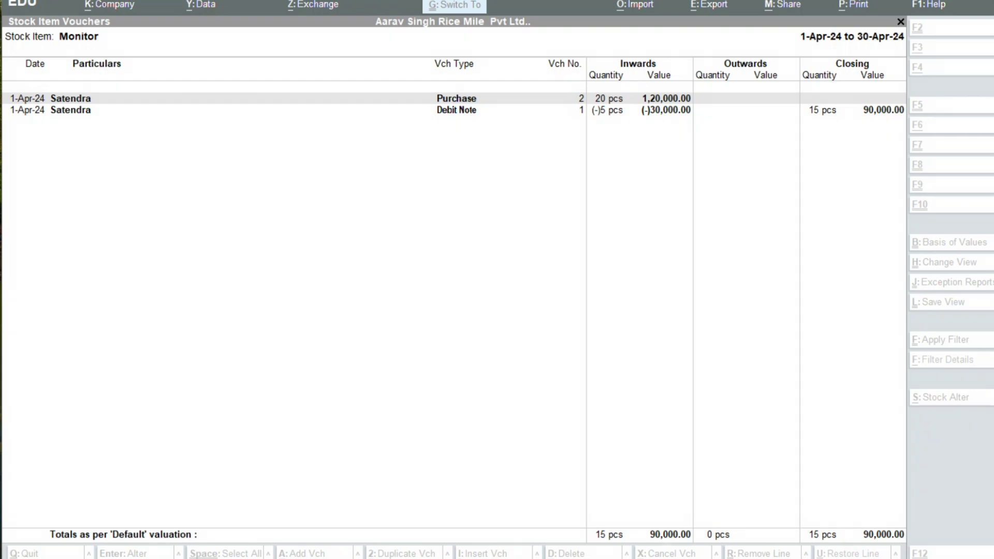
Step: Return to the Gateway of Tally without quitting the program and start a new Sales voucher
key("Escape")
key("Escape")
key("Escape")
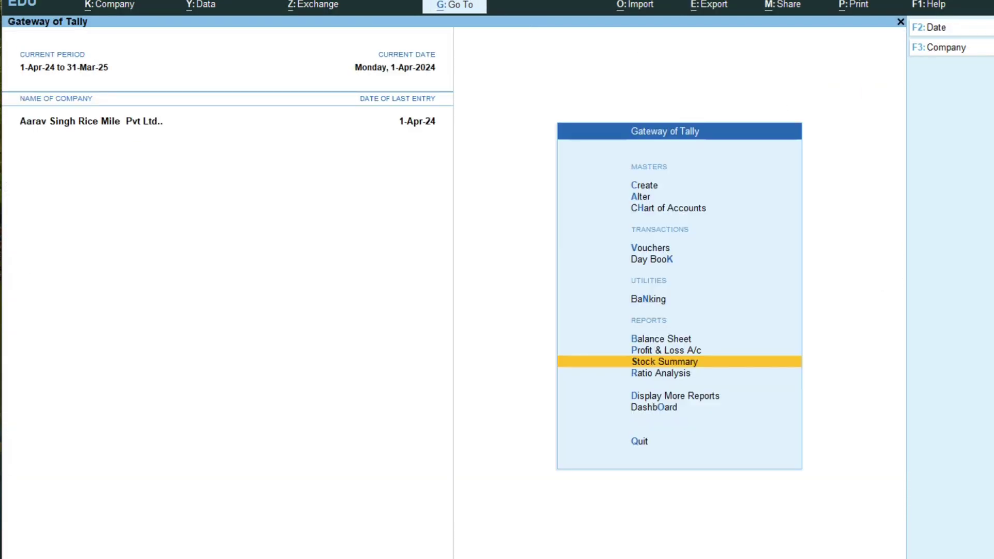
key("Escape")
key("n")
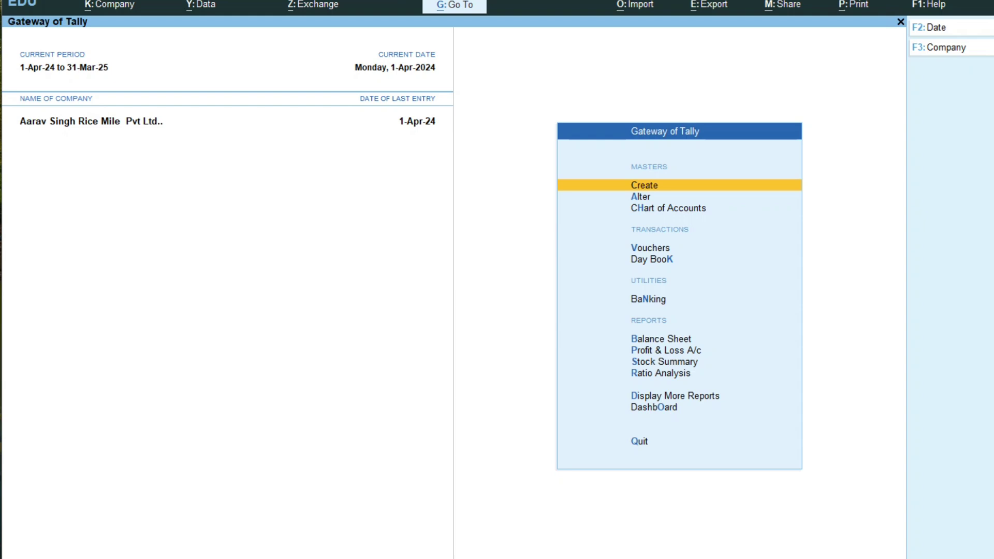
key("Down")
key("Down")
key("Down")
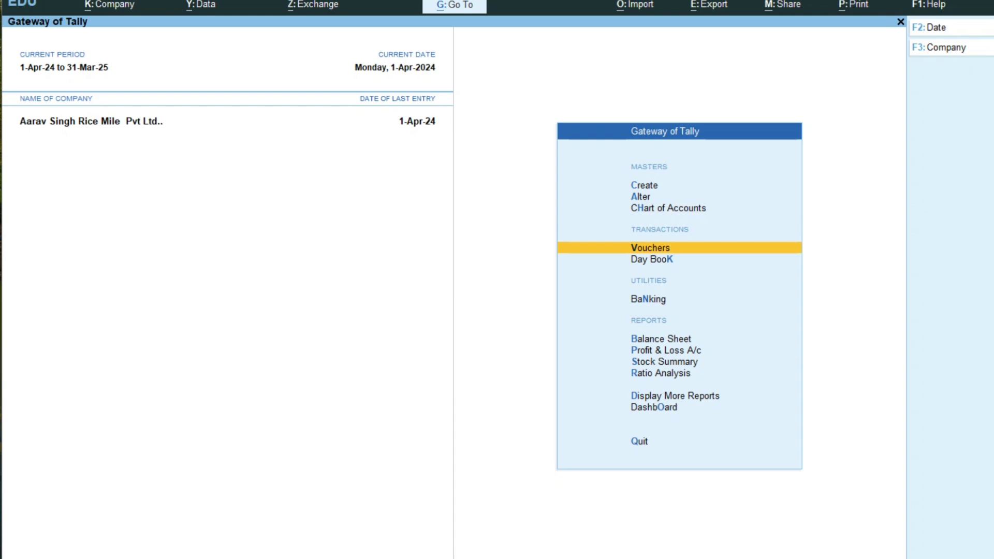
key("Return")
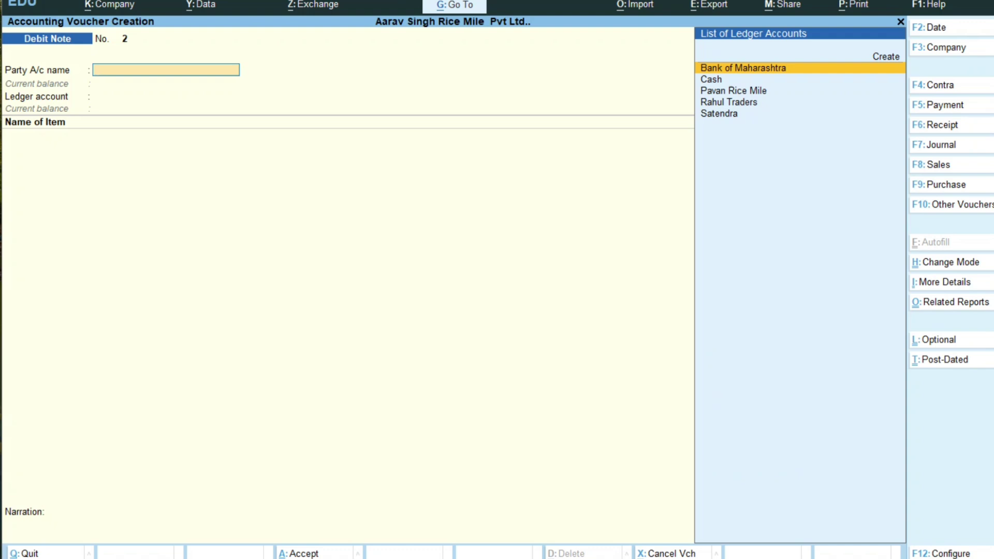
key("F8")
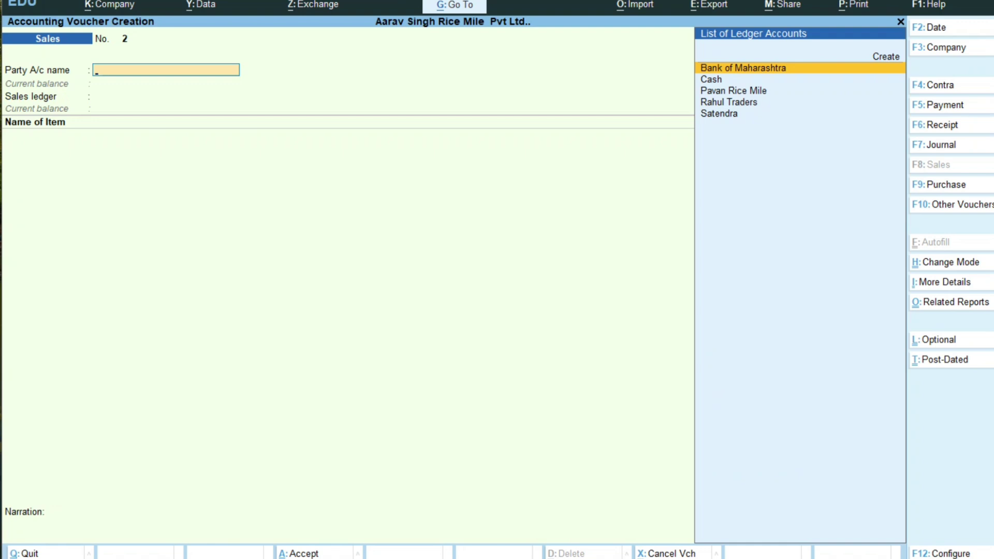
Step: Start creating a ledger from the sales voucher's party account and name it Jindal Electronics
key("alt+c")
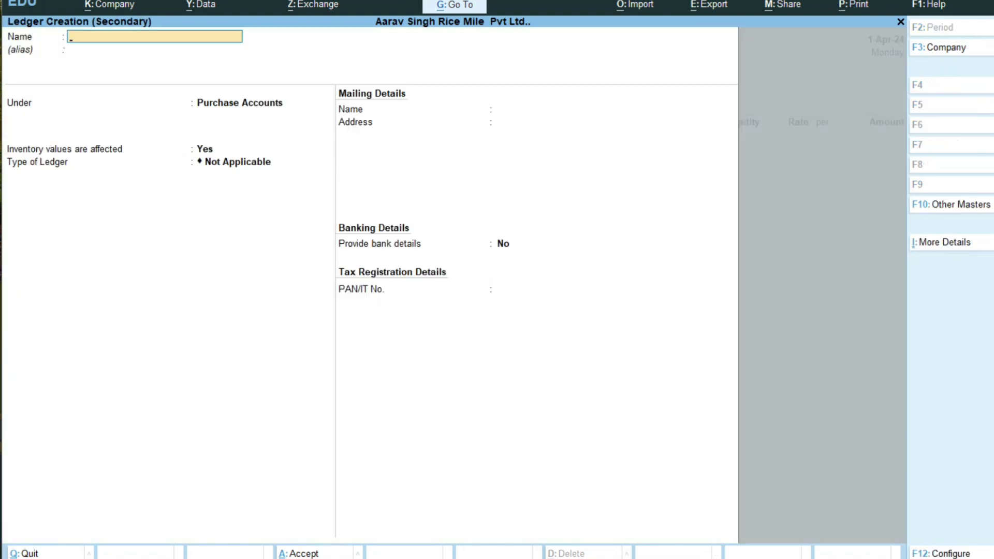
type("Jin")
type("dal")
type("electronics")
key("Return")
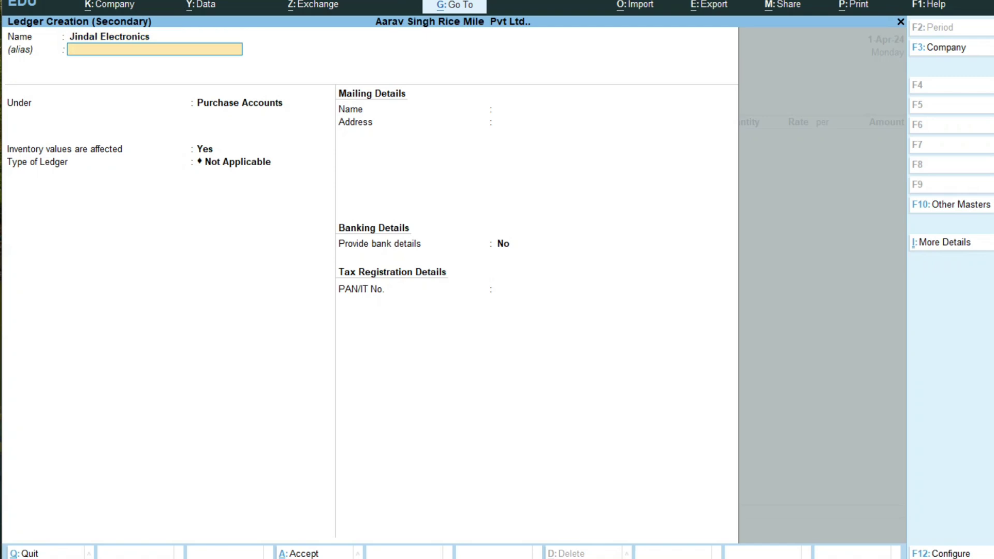
Step: Place the new ledger under Sales Accounts, keep the default inventory, ledger type and bank settings, and save it
key("Return")
key("Return")
key("BackSpace")
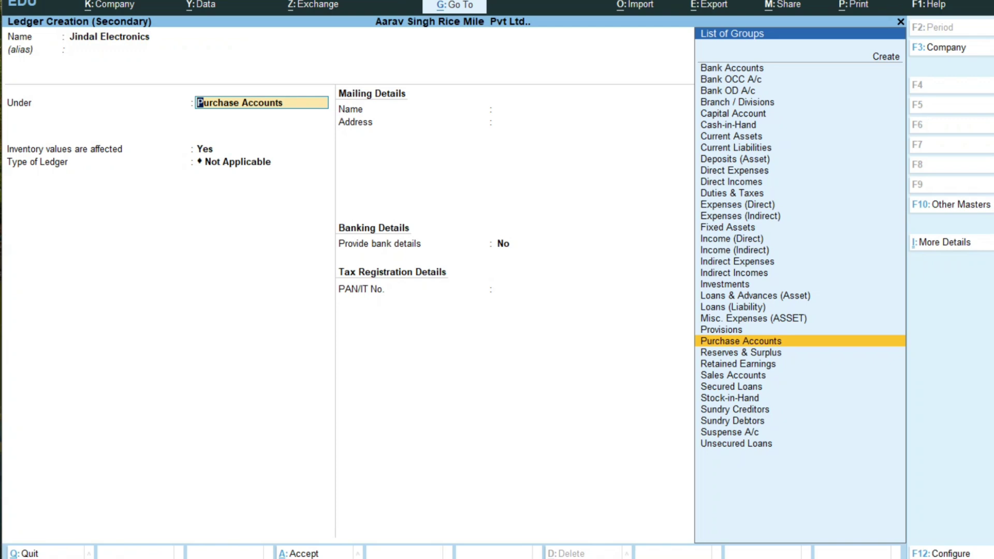
type("S")
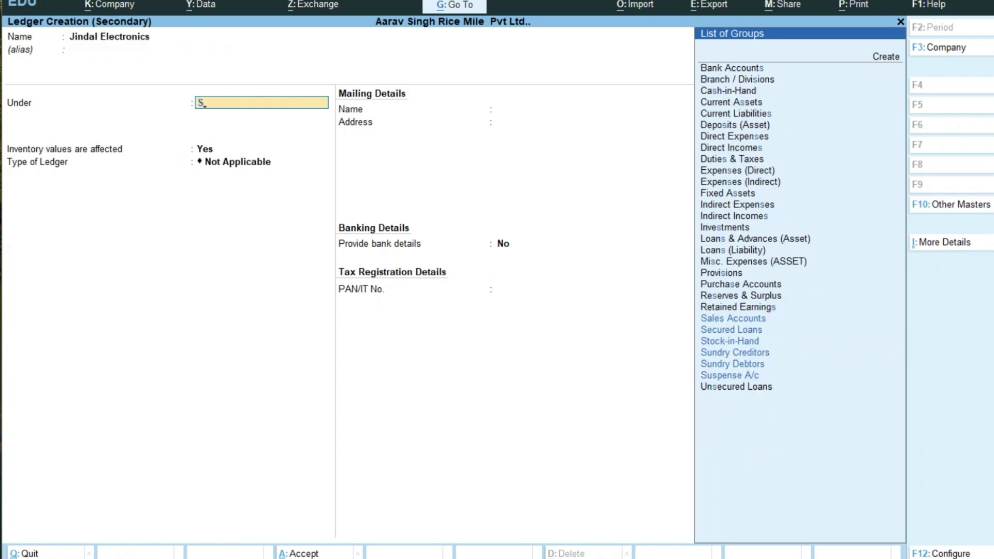
key("Down")
key("Down")
key("Up")
key("Return")
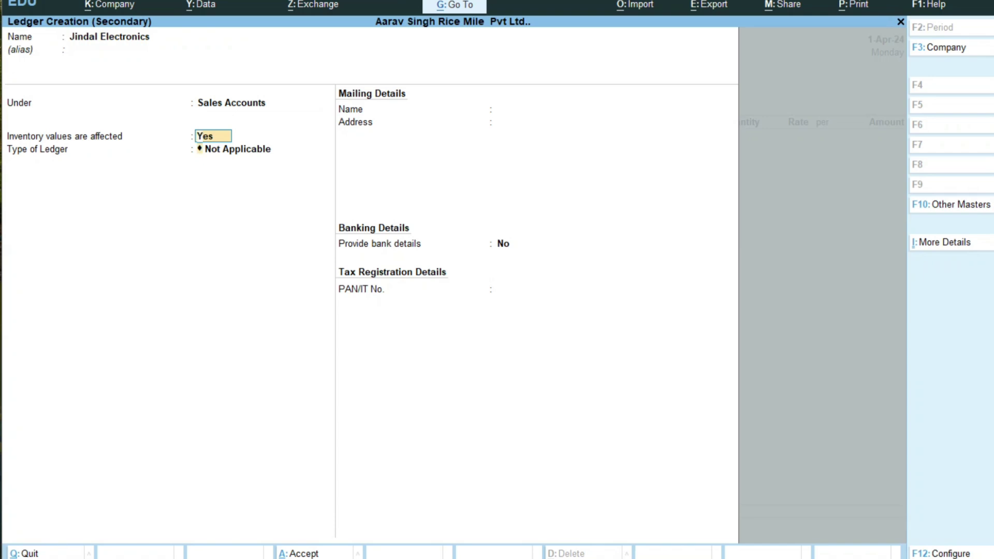
key("Return")
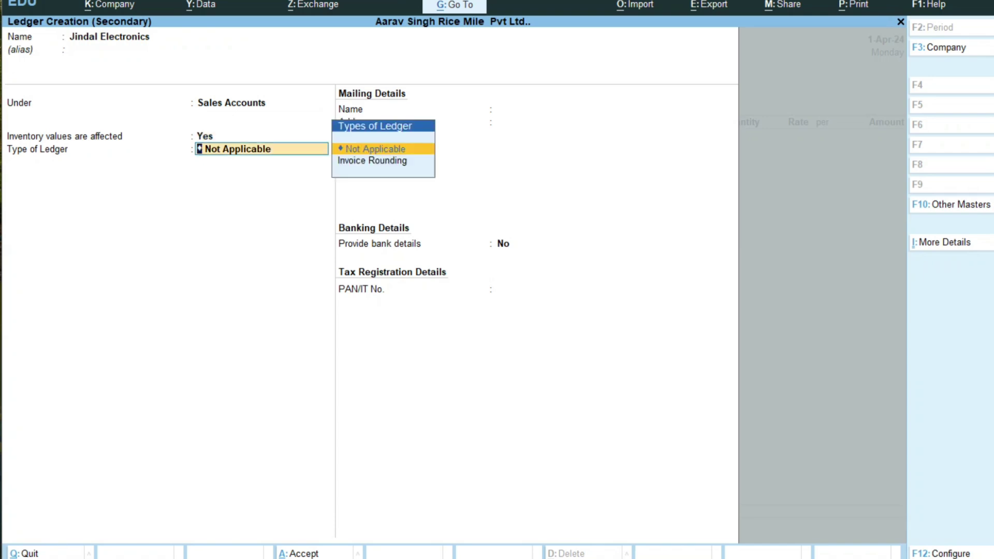
key("Return")
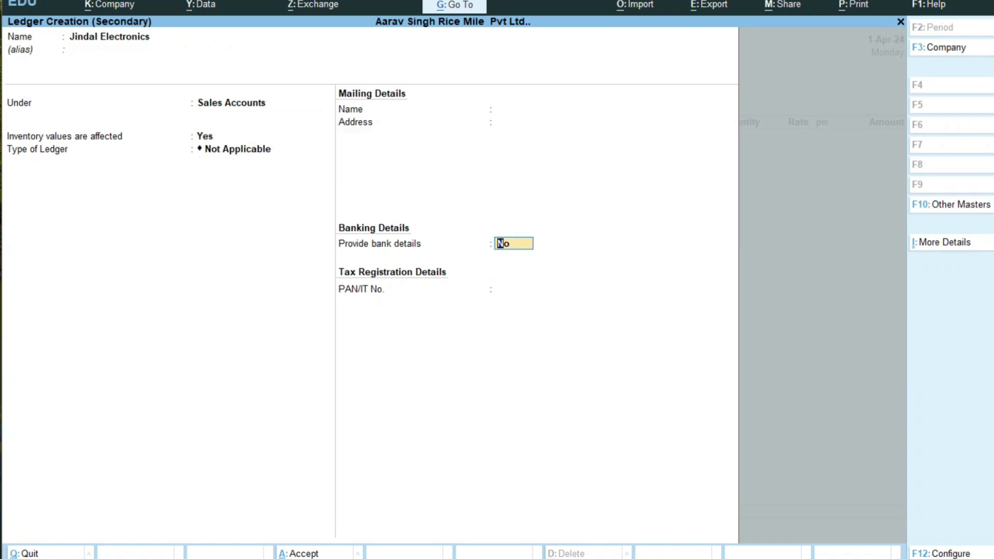
key("Return")
key("Return")
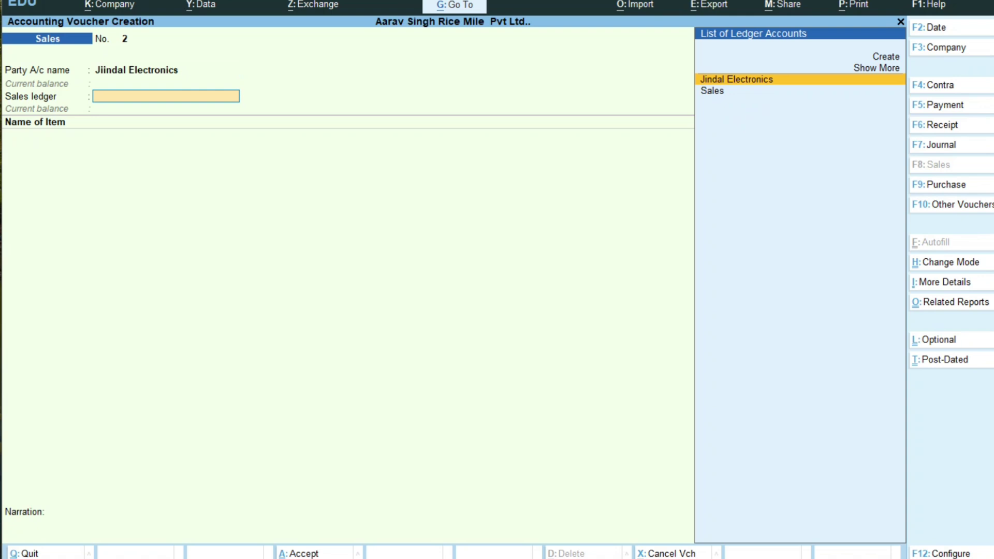
key("alt+c")
type("Sa")
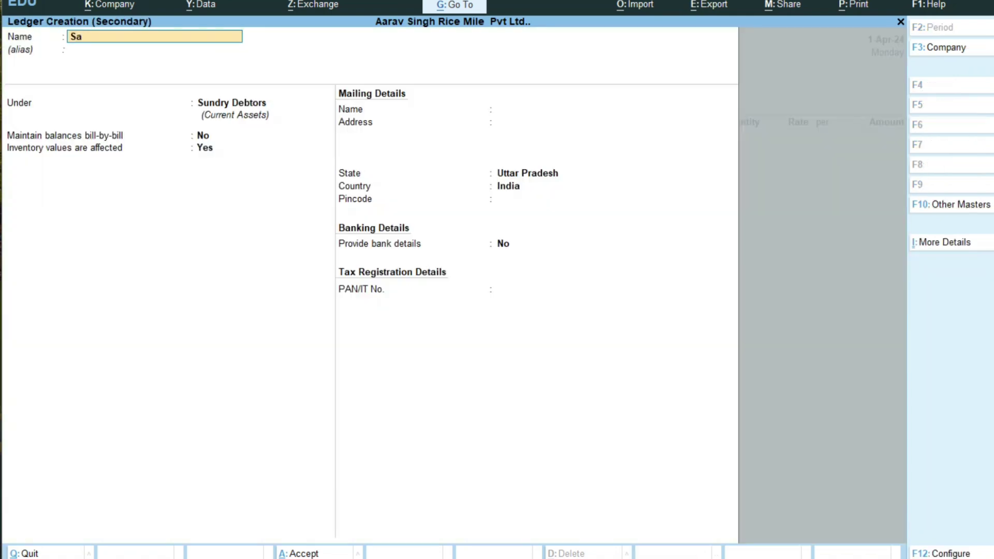
type("les Re")
key("BackSpace")
key("BackSpace")
key("Return")
key("BackSpace")
key("BackSpace")
key("BackSpace")
key("BackSpace")
key("BackSpace")
key("Escape")
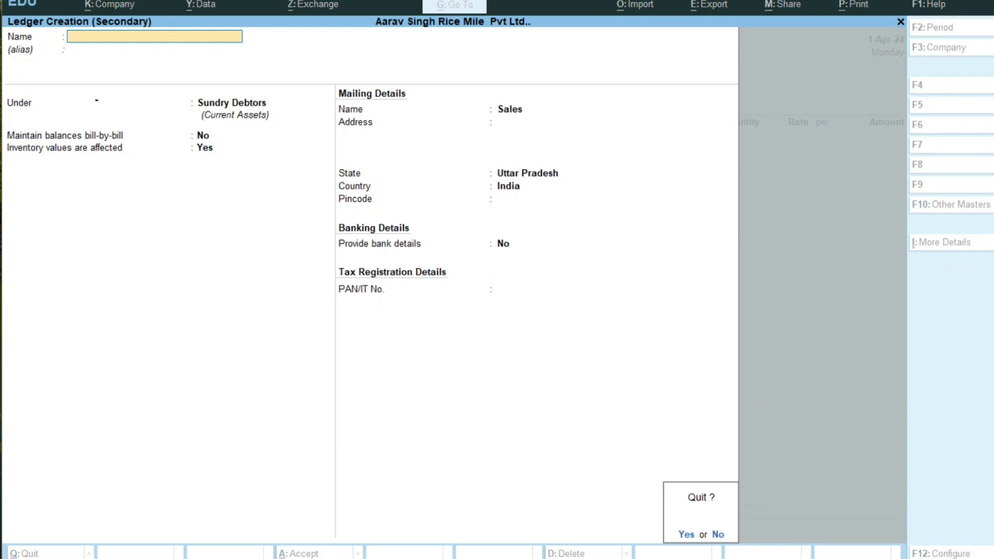
key("y")
Step: Choose the existing Sales ledger as the voucher's sales ledger and review its group, inventory and opening balance settings in Ledger Alteration
key("Down")
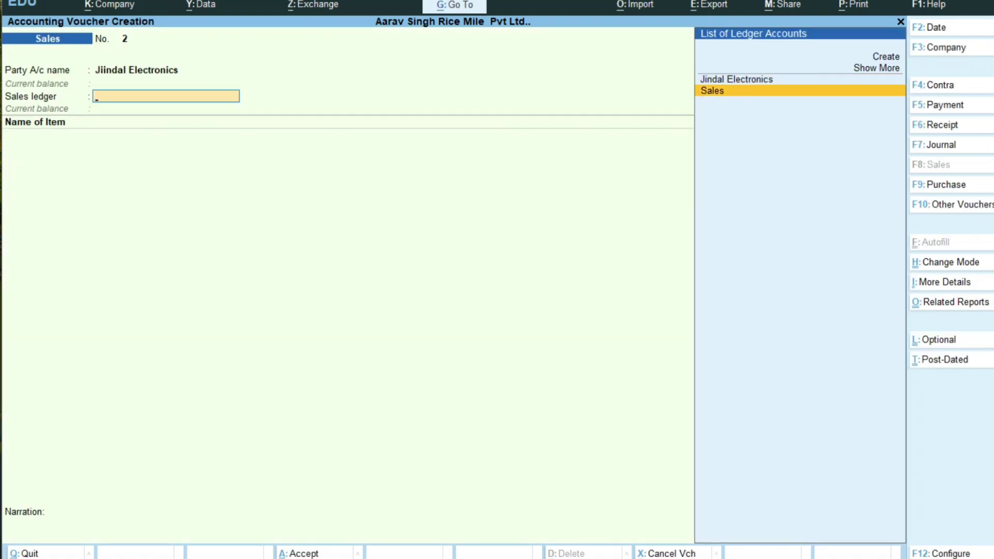
key("Return")
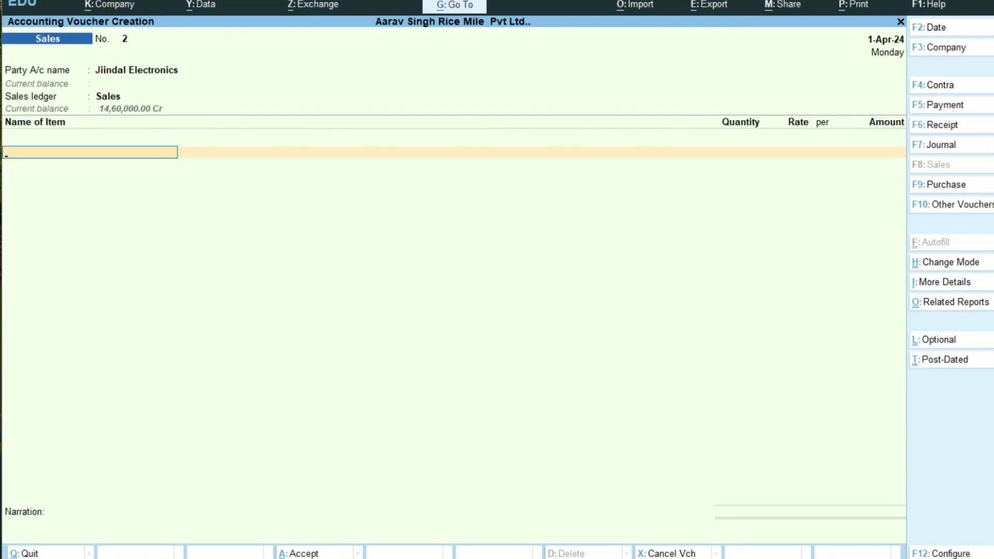
key("BackSpace")
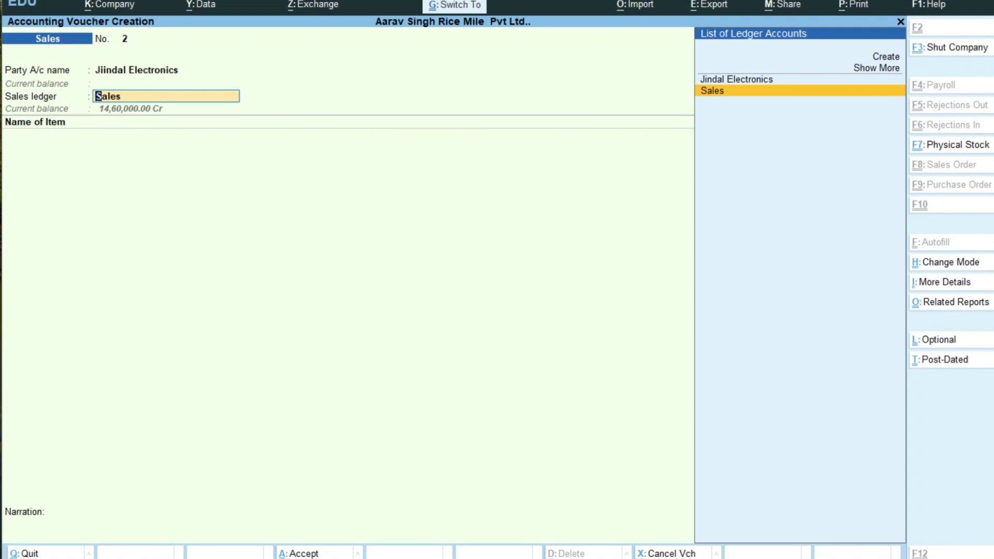
key("ctrl+Return")
key("Return")
key("Return")
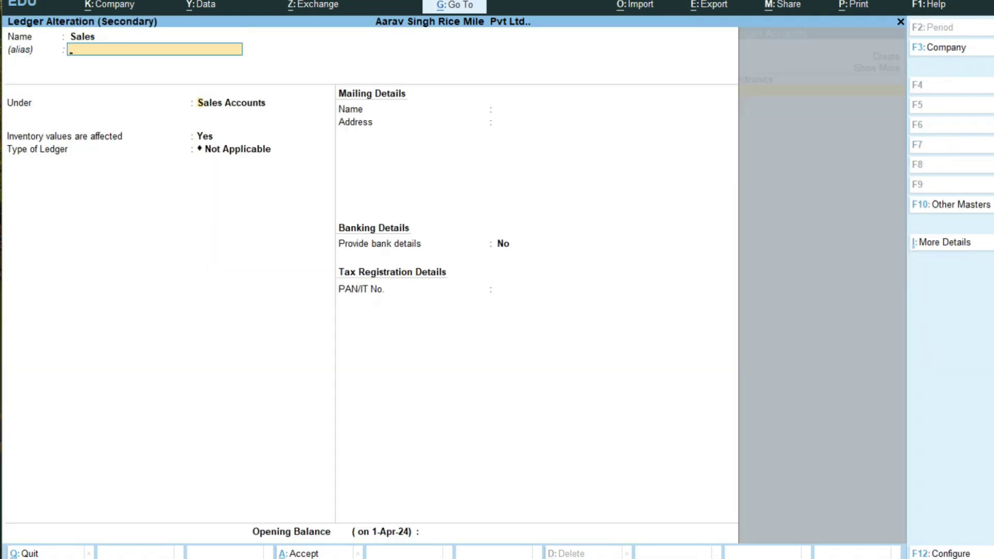
key("Return")
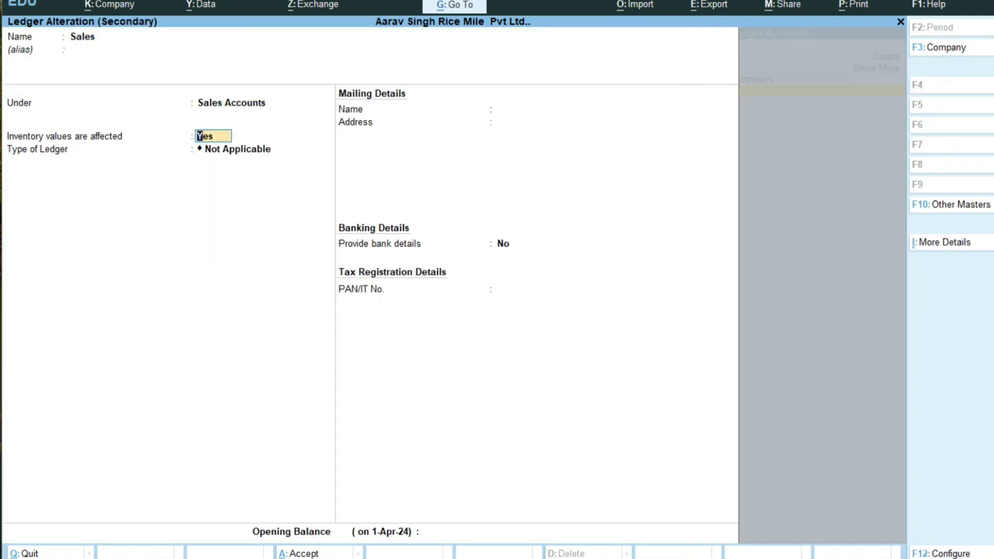
key("Return")
key("Return")
key("Return")
key("Return")
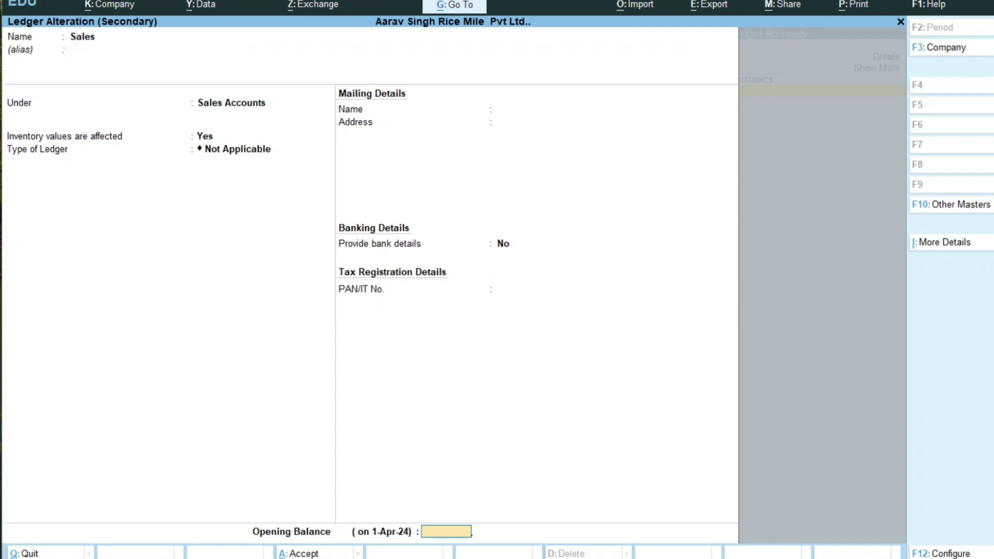
key("Return")
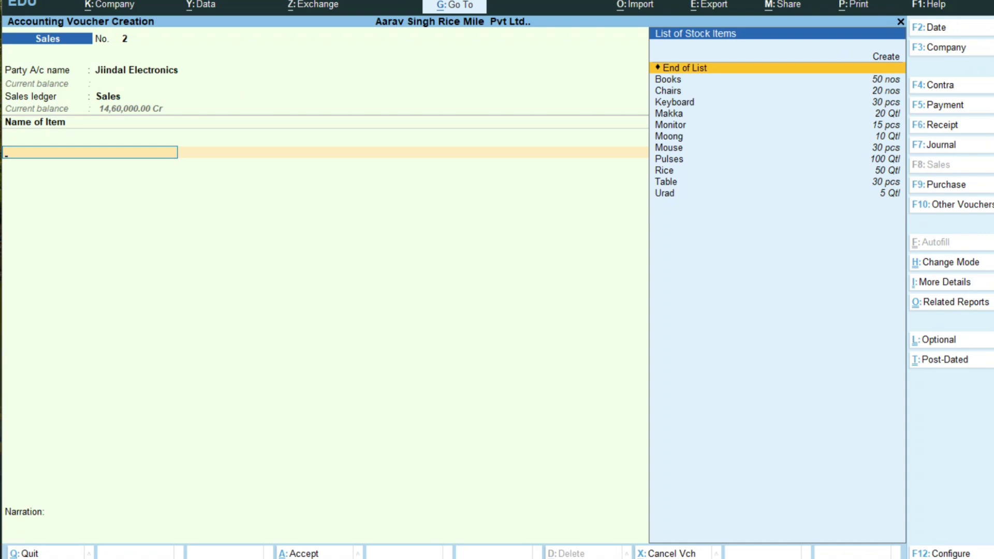
Step: Add Books as the first item of the sales voucher, with a quantity of 40 nos at a rate of 100
key("Down")
key("Down")
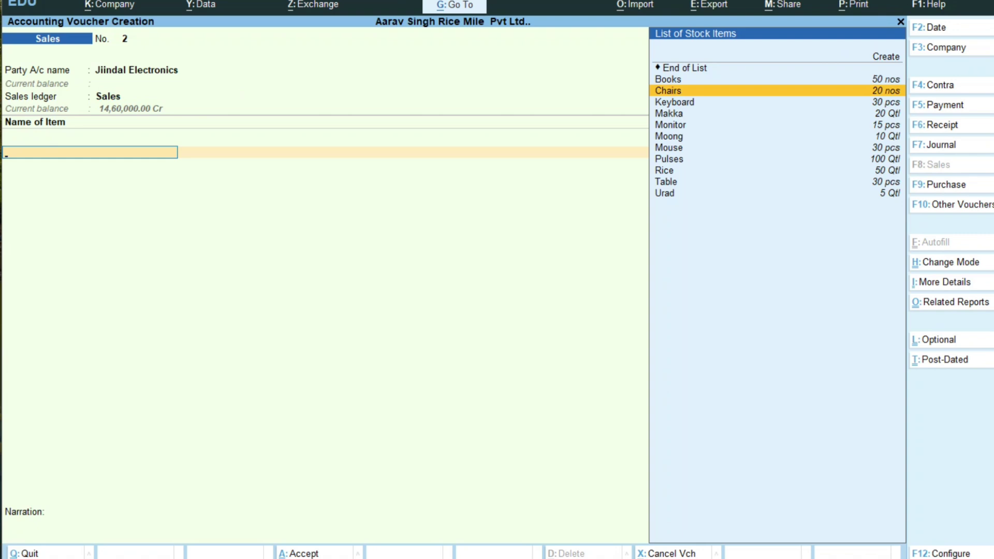
type("B")
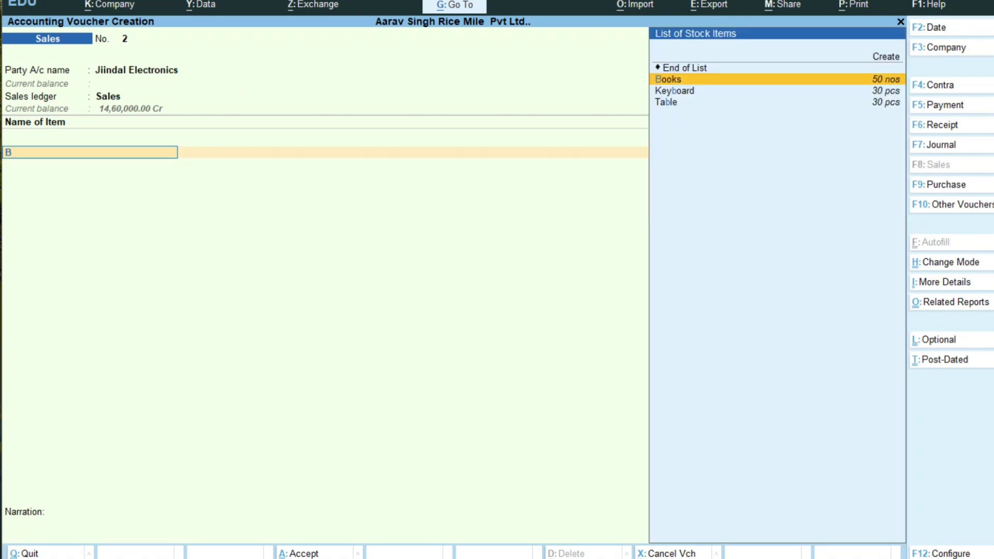
key("Return")
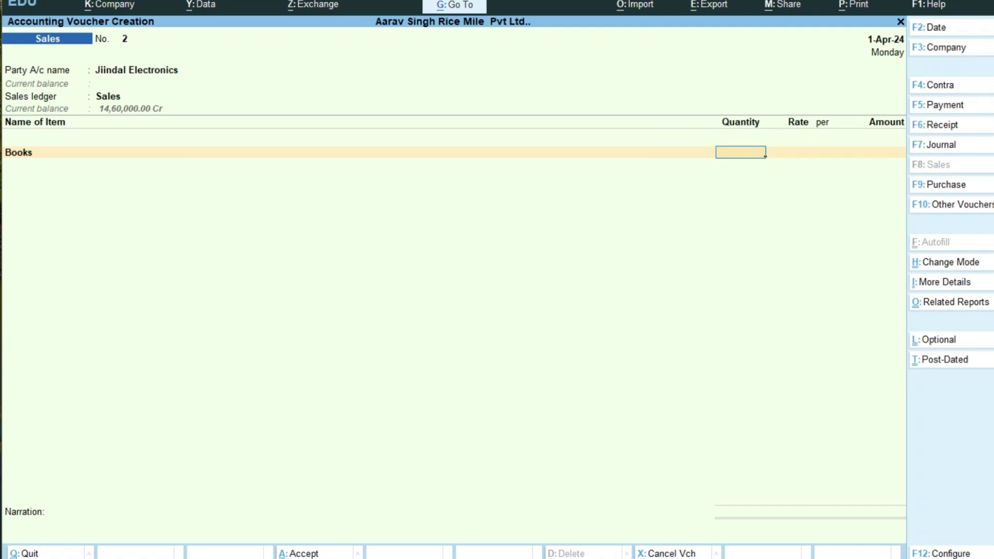
type("40")
key("Return")
type("100")
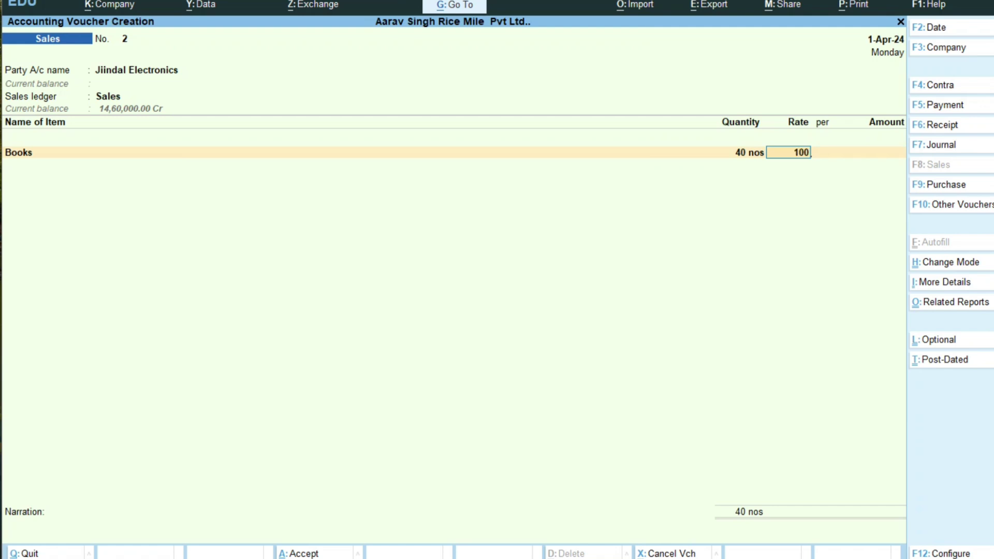
key("Return")
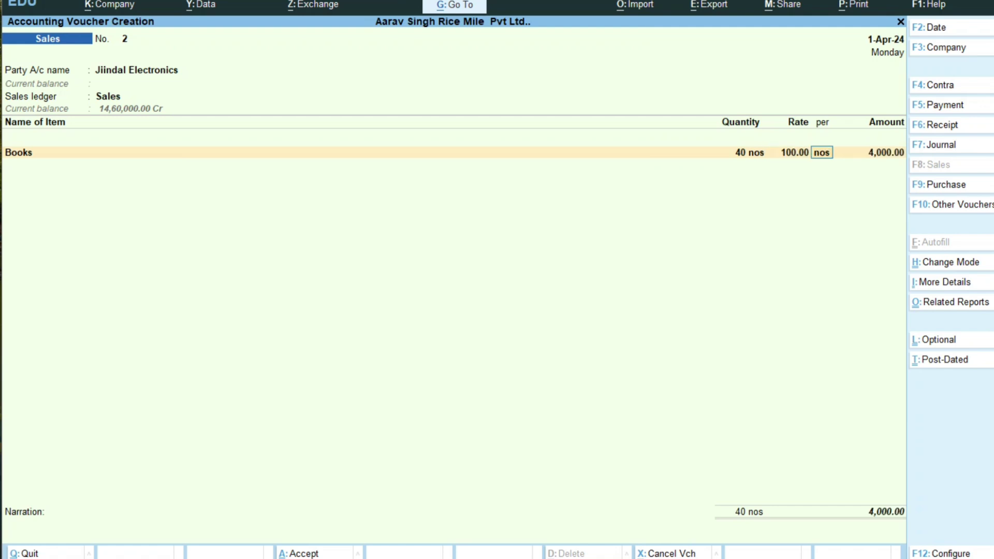
key("Return")
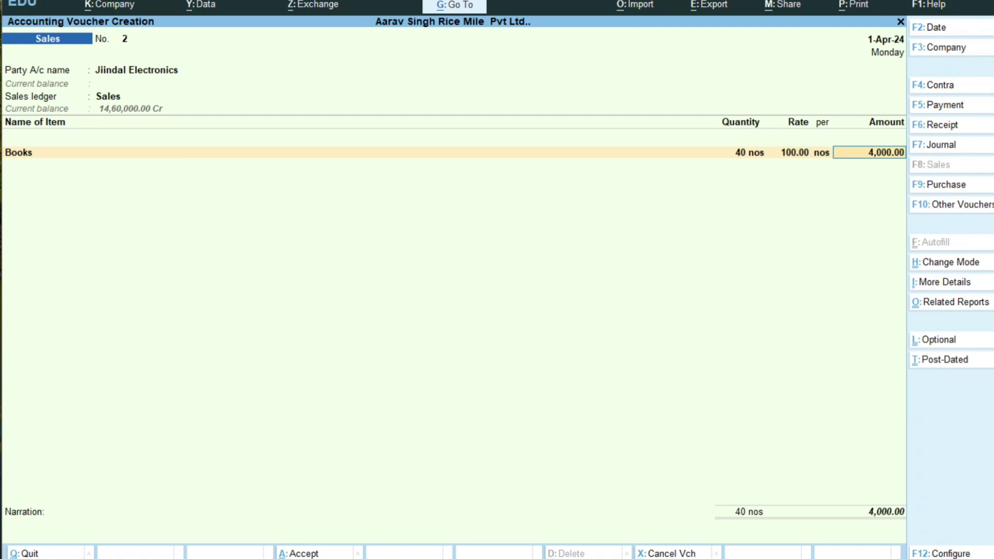
key("Return")
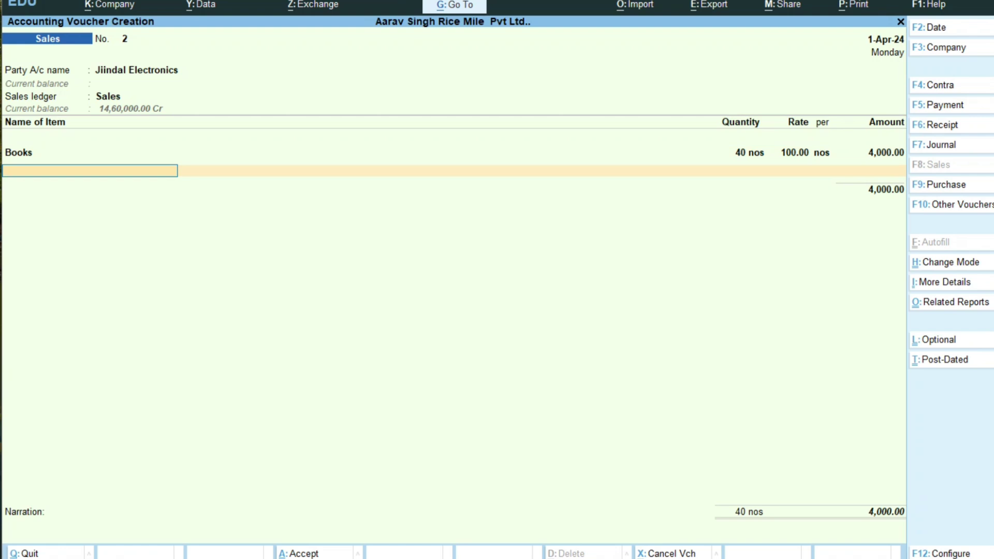
Step: Add Chairs as the second item of the sales voucher, with a quantity of 15 nos at a rate of 700
type("C")
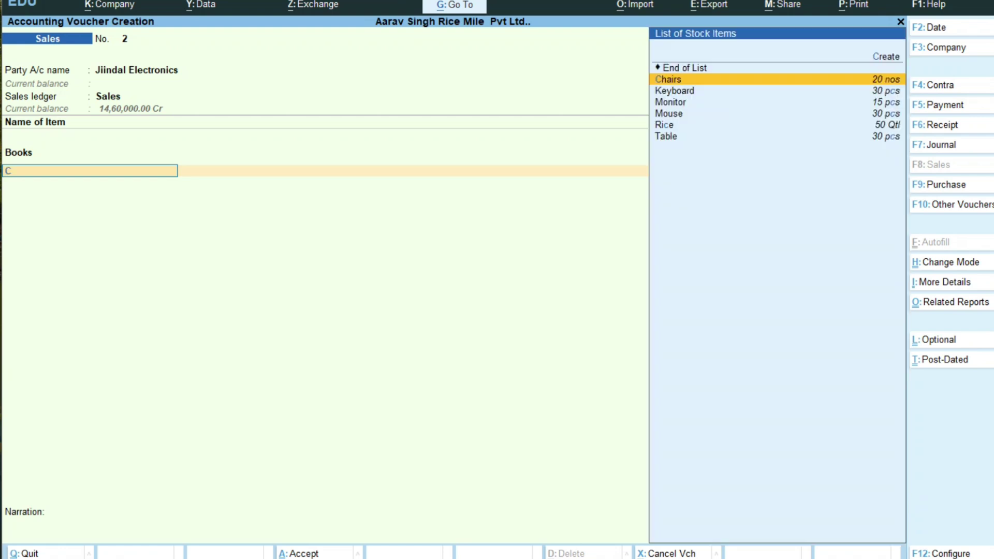
key("Return")
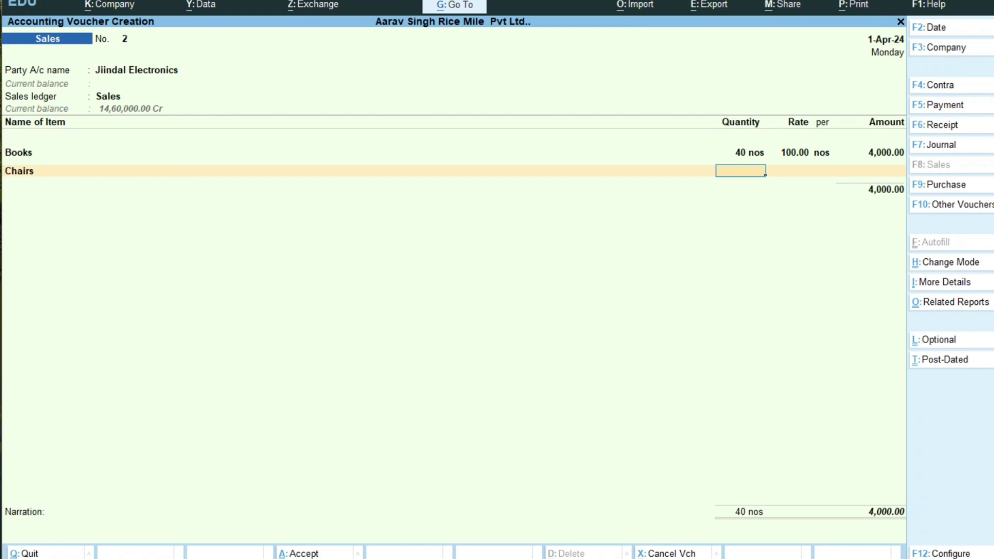
type("15")
key("Return")
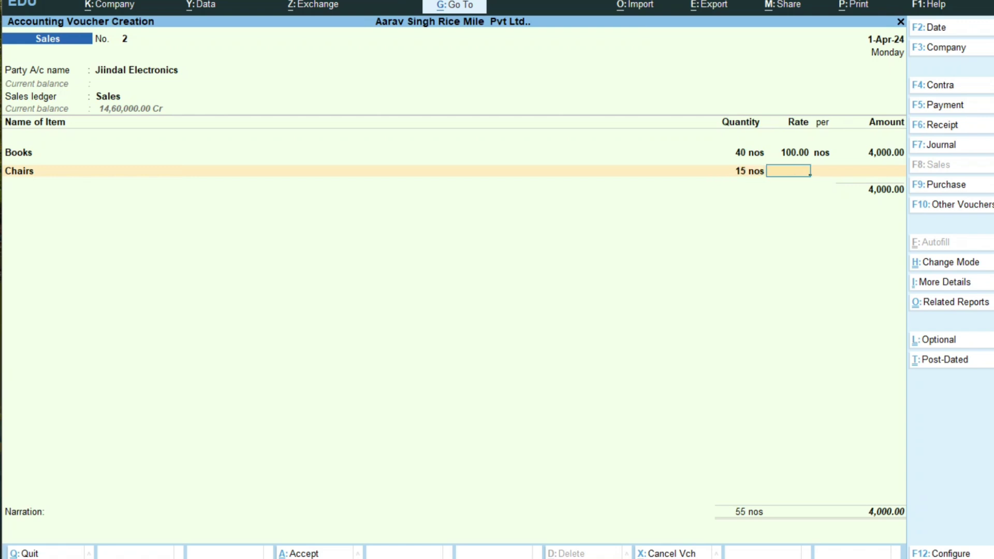
type("700")
key("Return")
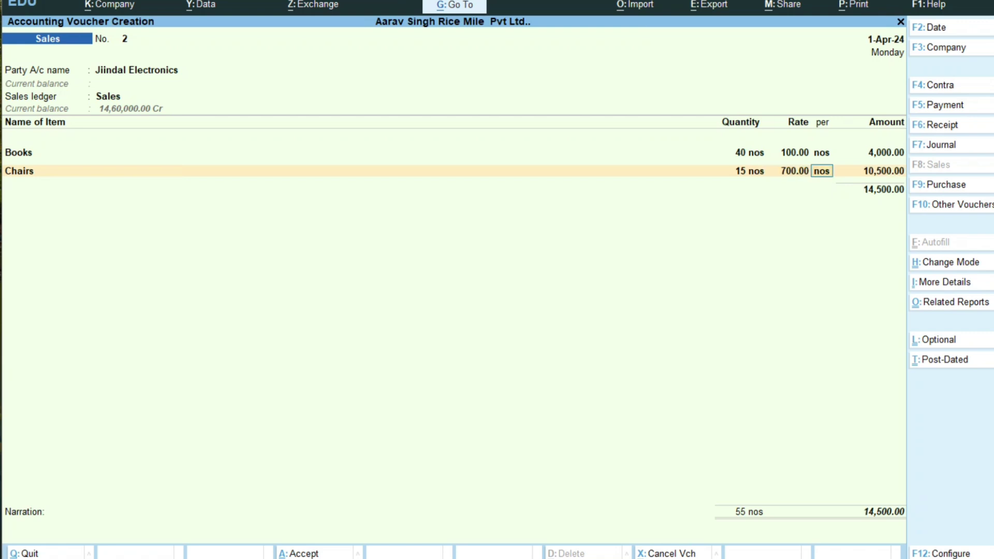
key("Return")
key("Return")
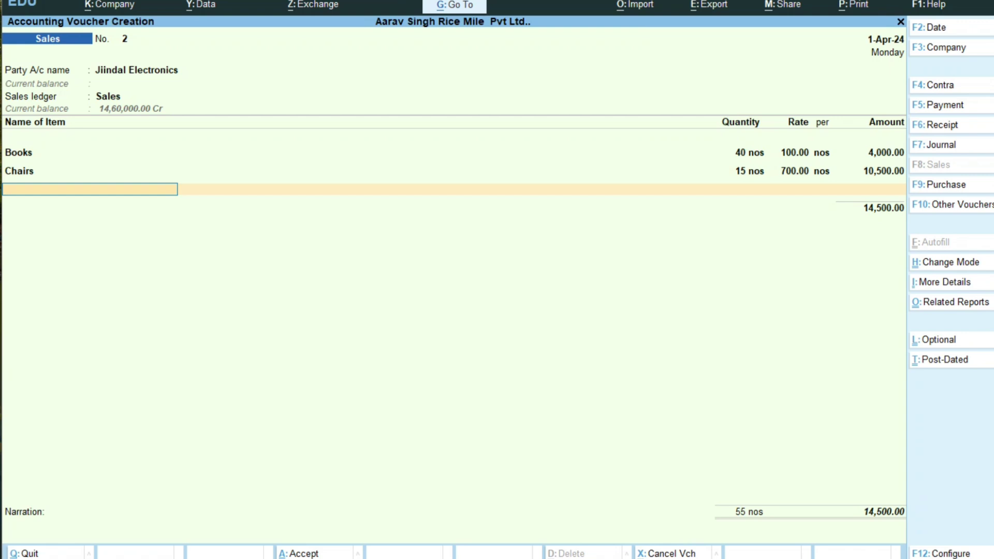
Step: Add Mouse as the third item of the sales voucher, with a quantity of 10 pcs at a rate of 150
type("M")
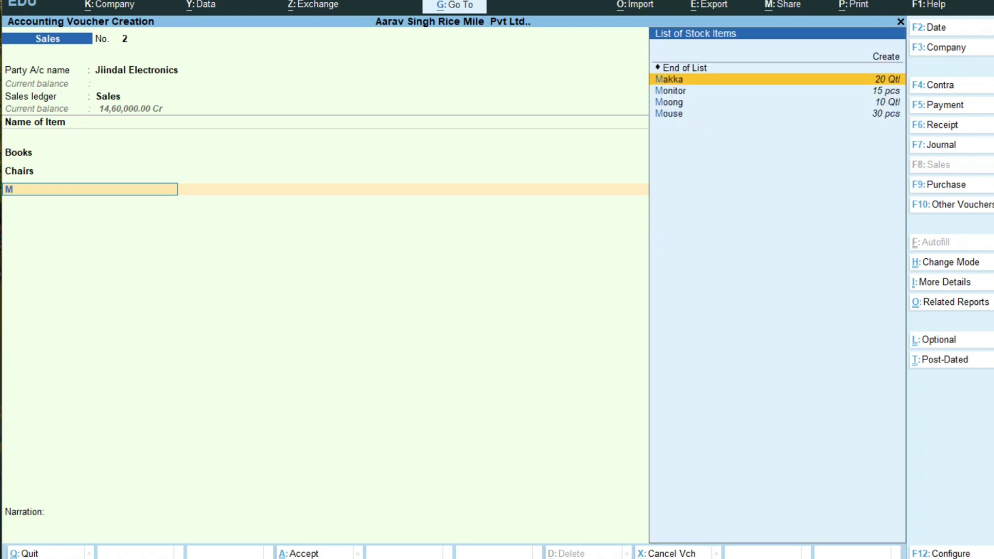
key("Down")
key("Down")
key("Down")
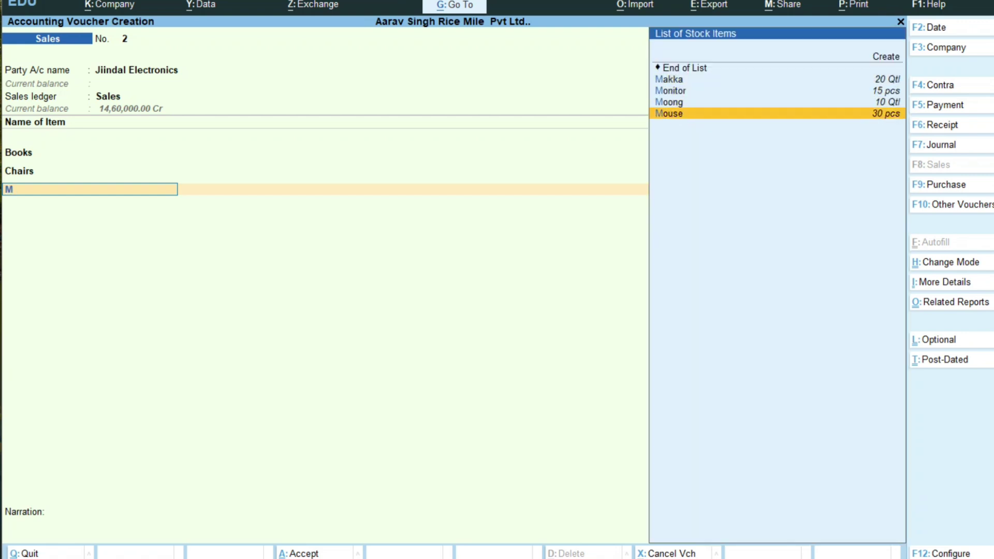
key("Return")
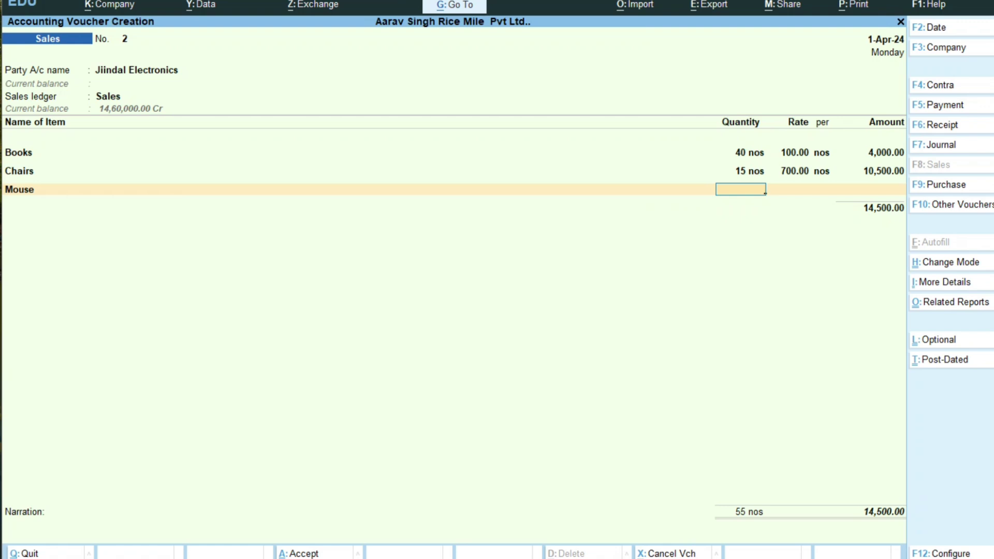
type("150")
key("BackSpace")
key("BackSpace")
key("BackSpace")
type("10")
key("Return")
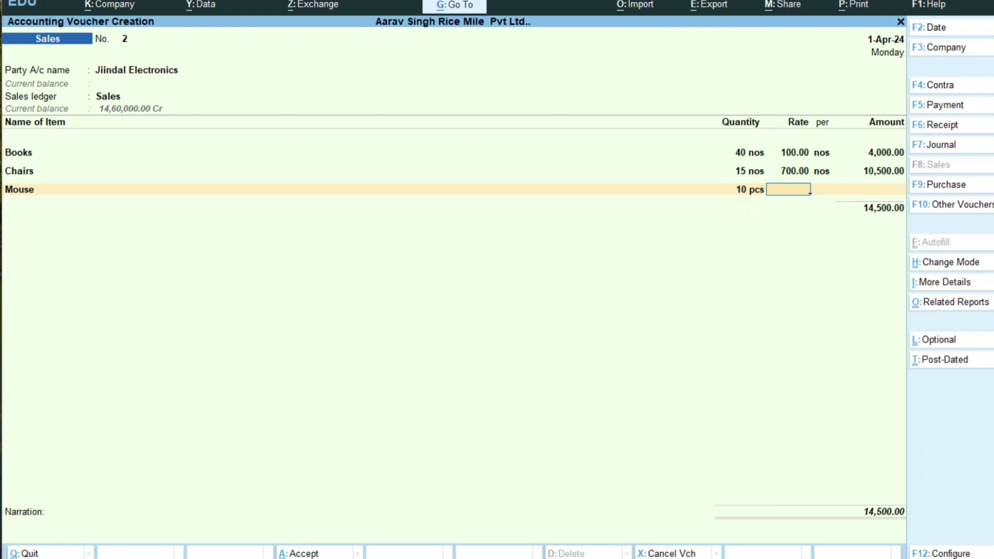
type("150")
key("Return")
key("Return")
key("Return")
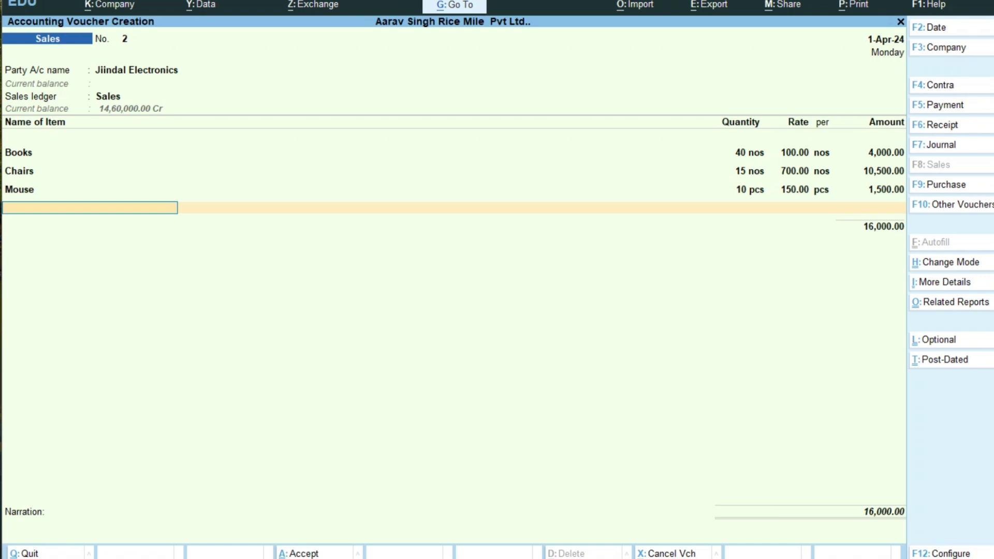
Step: Add Keyboard as the fourth item of the sales voucher, with a quantity of 15 pcs at a rate of 200
type("K")
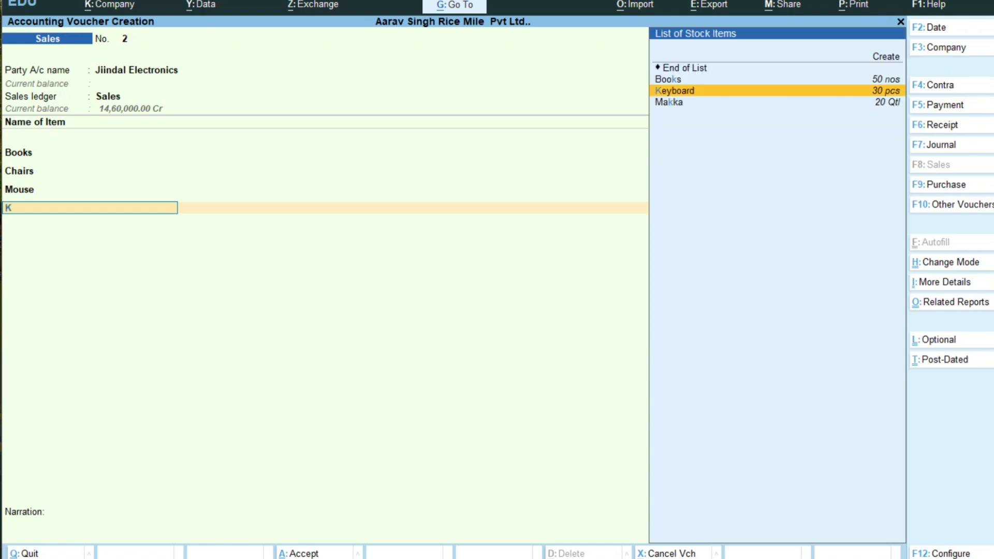
key("BackSpace")
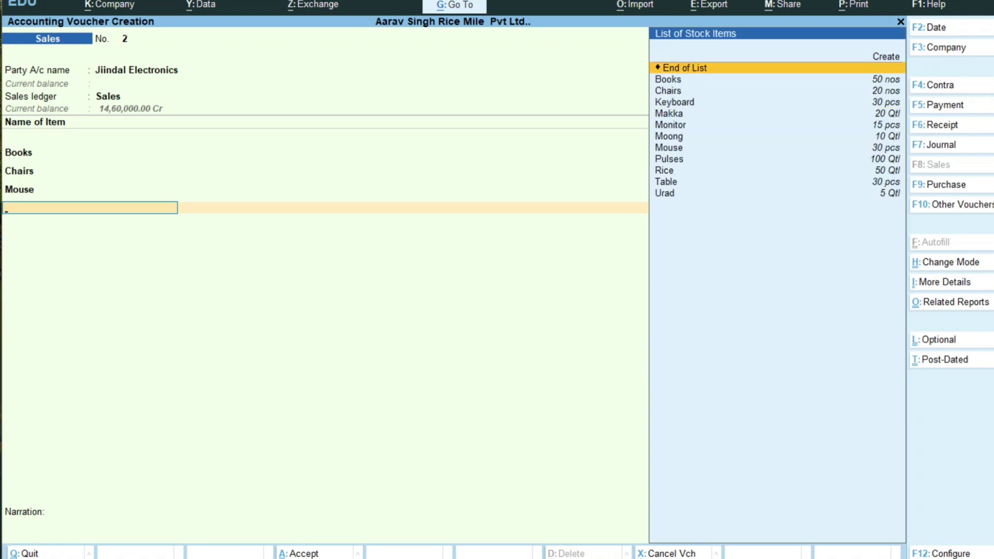
type("K")
key("Return")
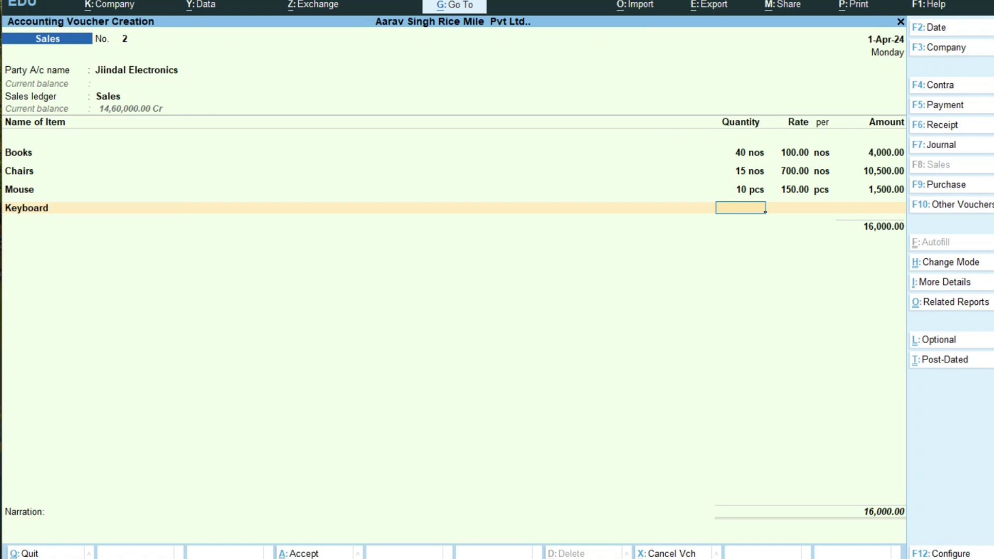
type("15")
key("Return")
type("200")
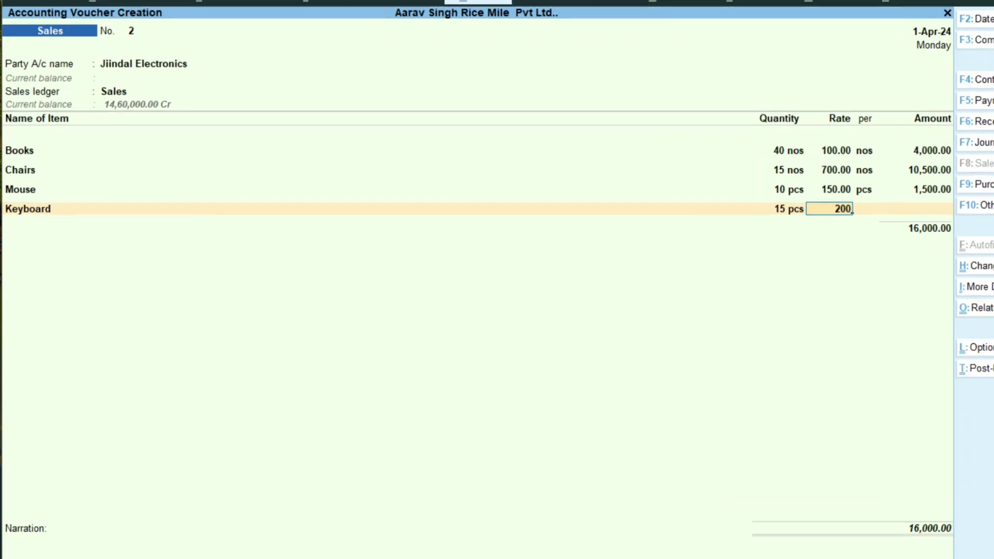
key("Return")
key("Return")
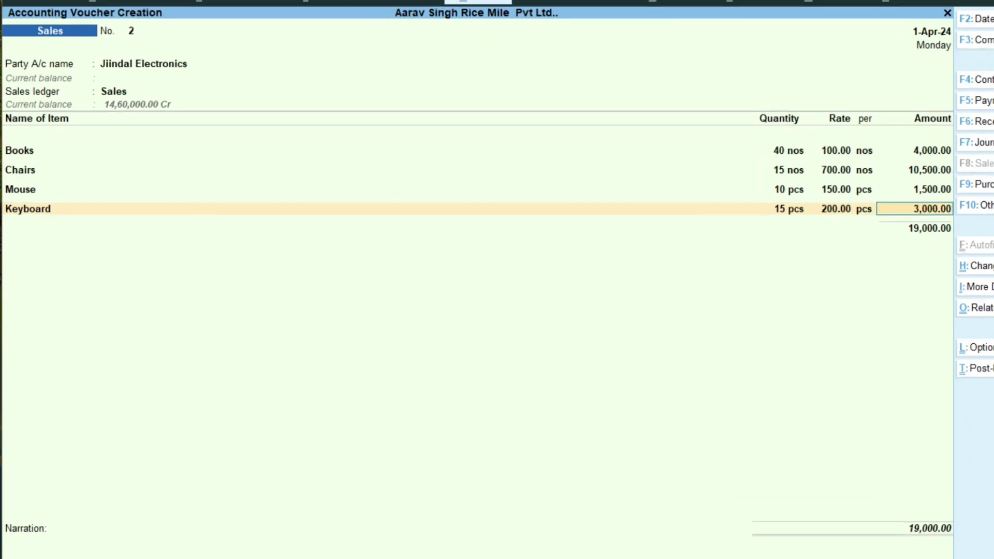
key("Return")
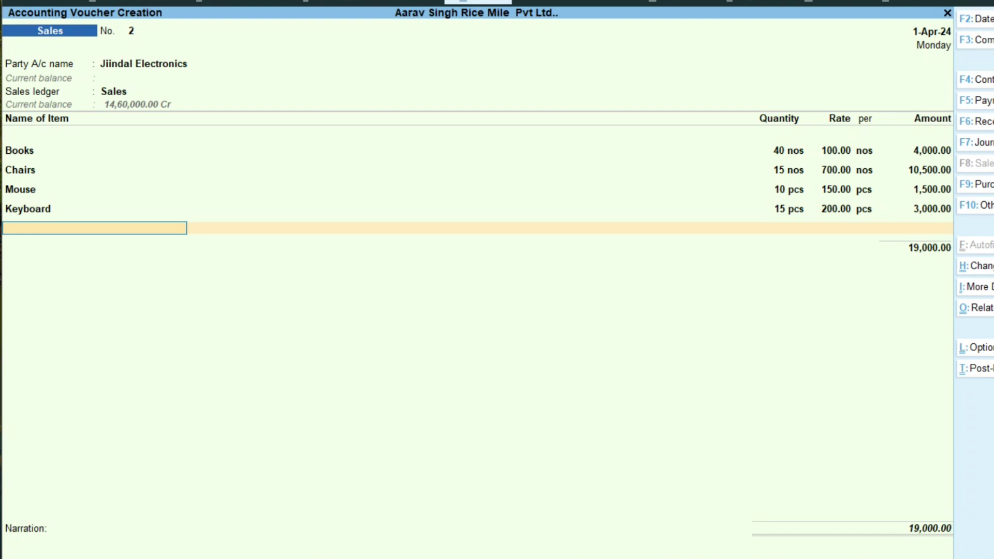
Step: Add Table as the fifth item of the sales voucher, with a quantity of 20 pcs at a rate of 600
type("T")
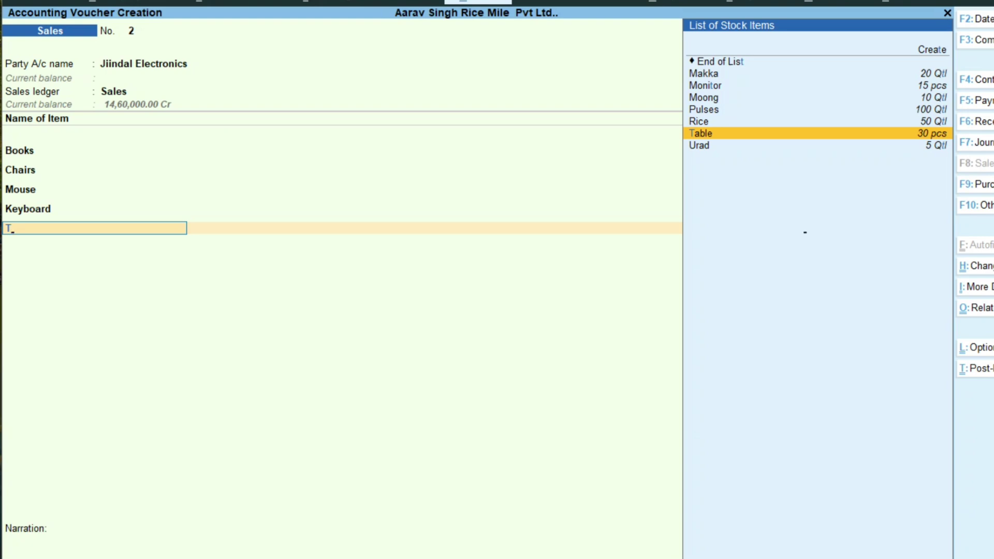
key("Return")
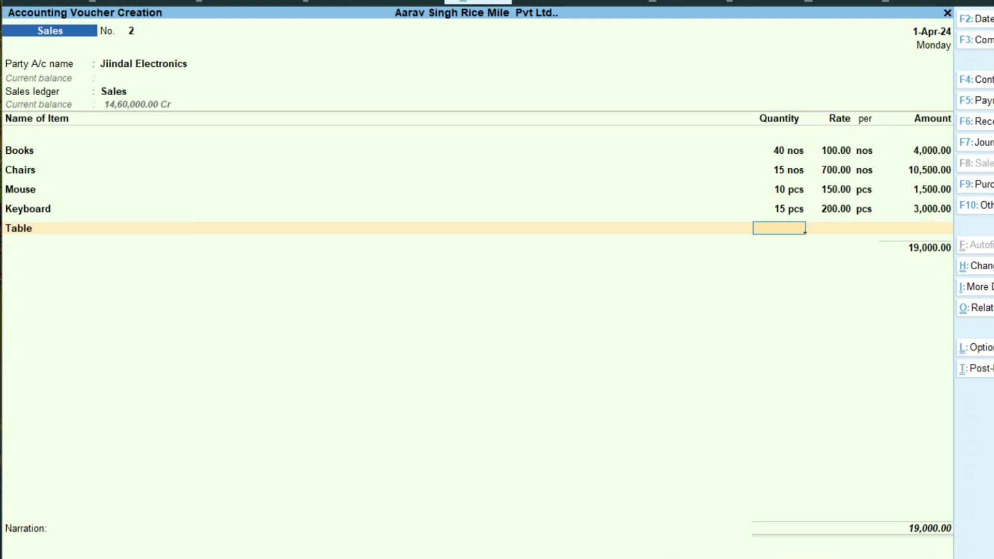
type("20")
key("Return")
type("600")
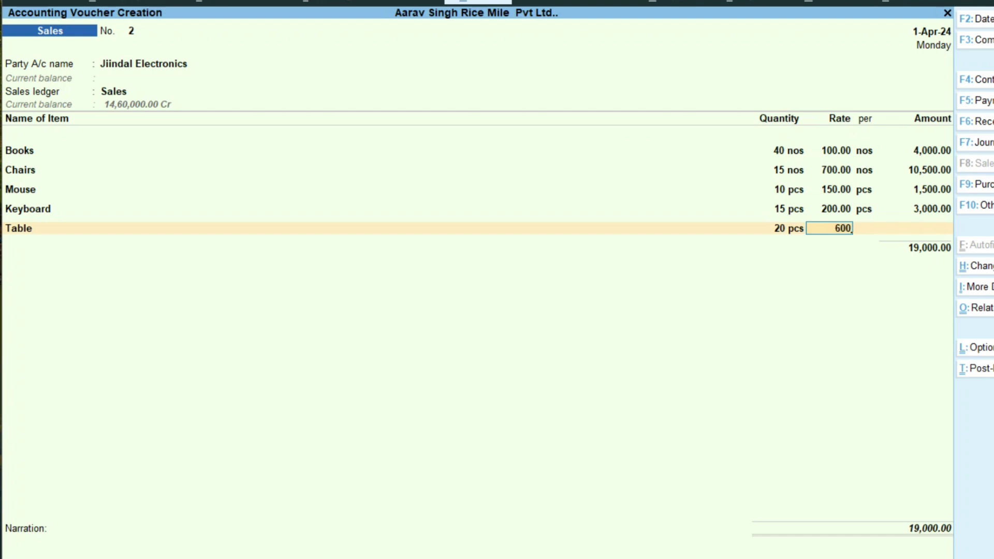
key("Return")
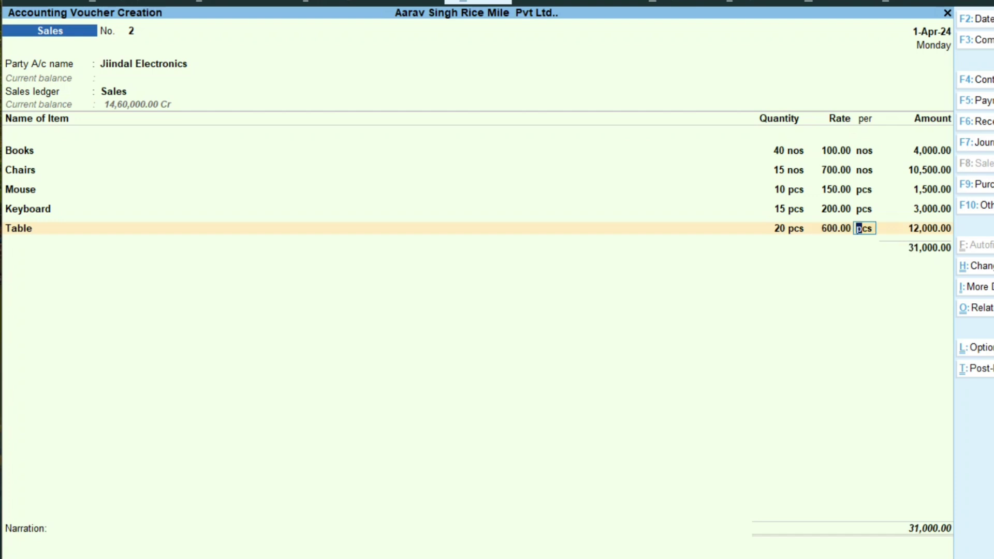
key("Return")
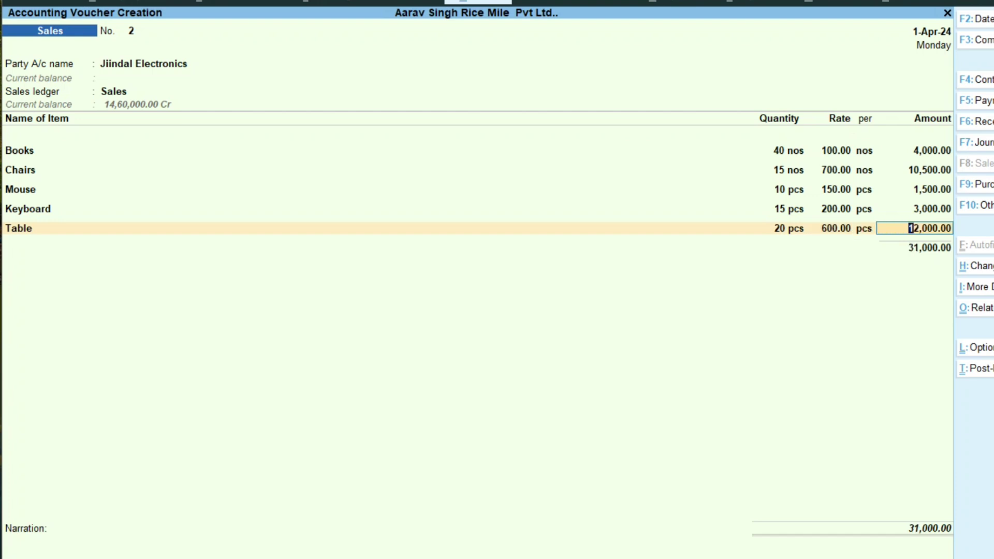
key("Return")
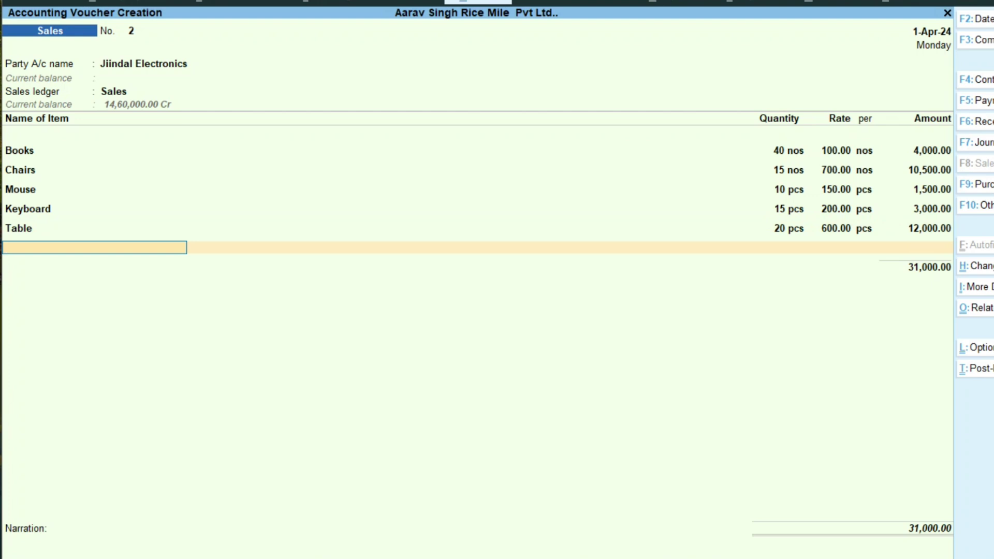
Step: Add Monitor as the sixth item of the sales voucher, with a quantity of 10 pcs at a rate of 8,000
type("M")
key("Down")
key("Up")
key("Down")
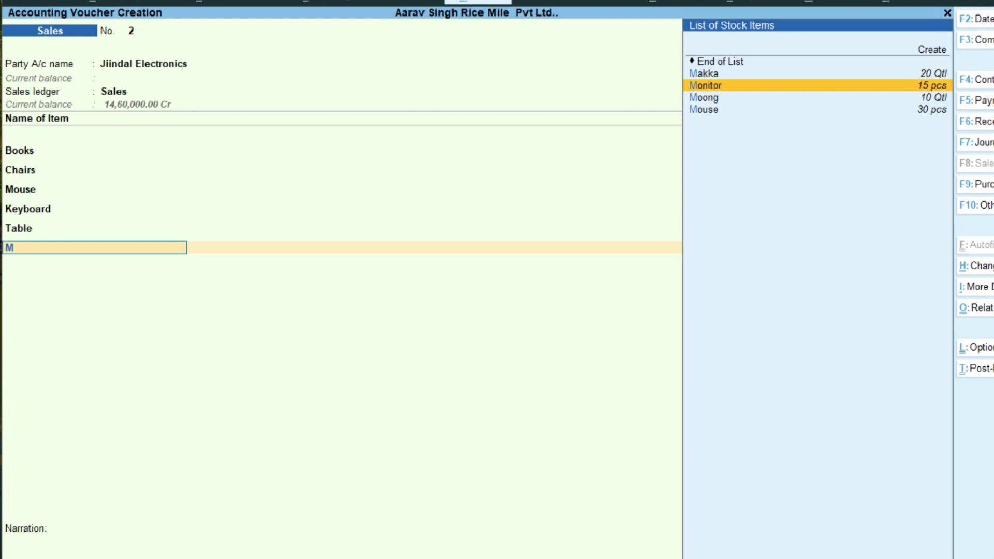
key("Return")
type("10")
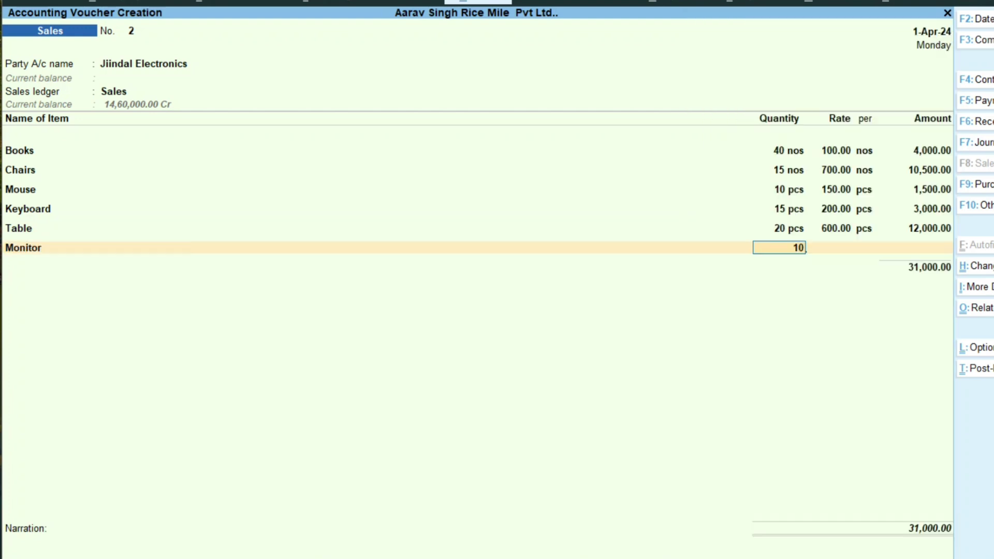
key("Return")
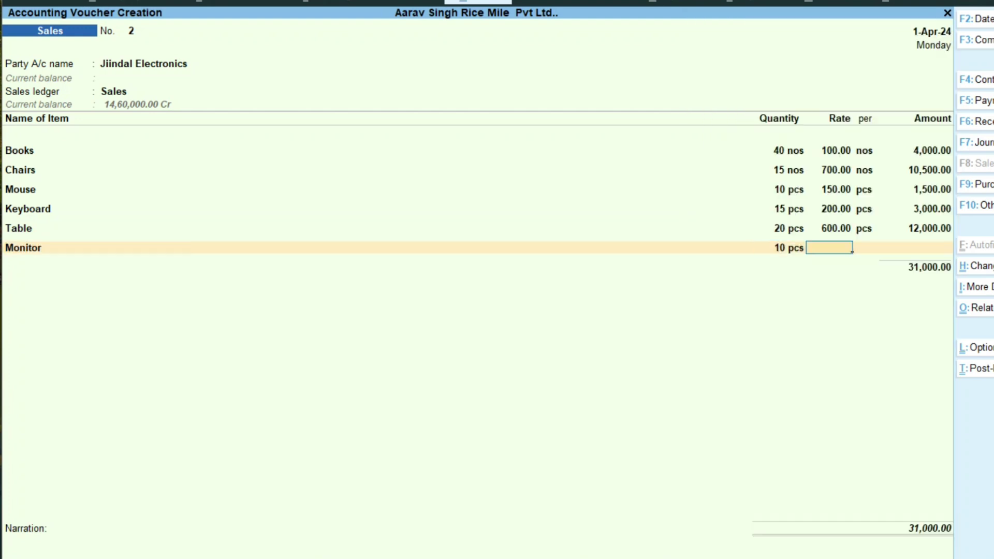
type("8")
key("BackSpace")
type("8,000")
key("Return")
key("Return")
key("Return")
Step: Finish the item list, save the sales voucher and return to the Gateway of Tally
key("Return")
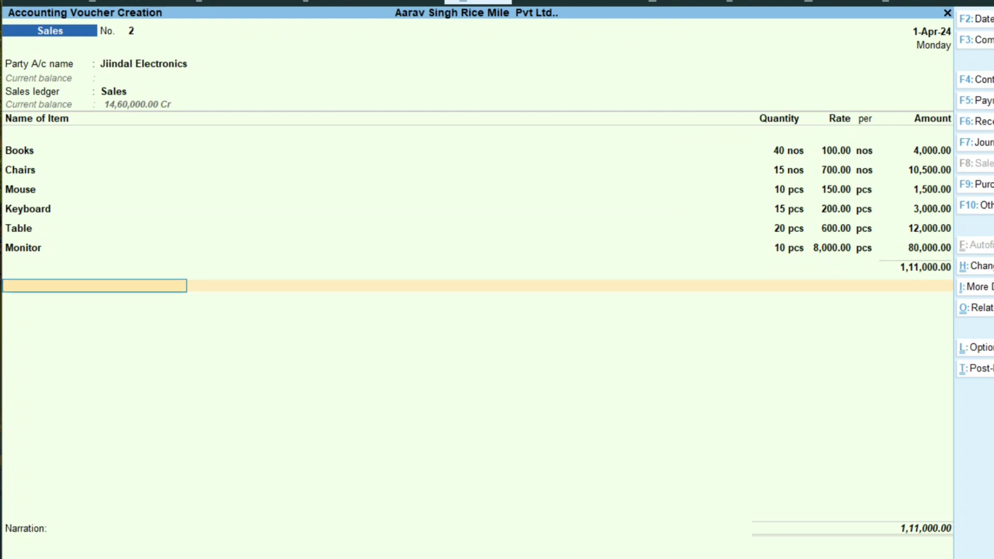
key("Return")
key("Escape")
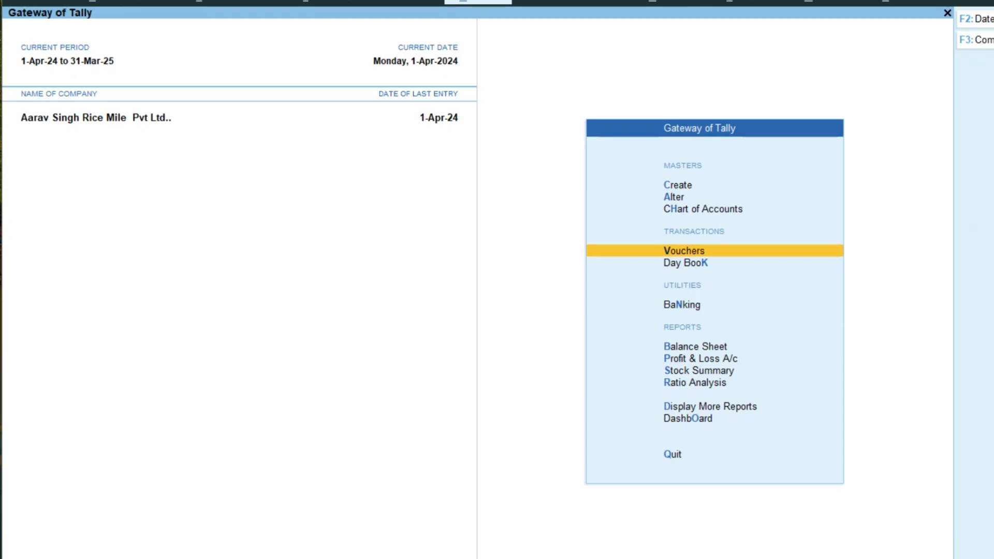
Step: Start a Credit Note voucher and choose Jiindal Electronics as the party account
key("Down")
key("Up")
key("Return")
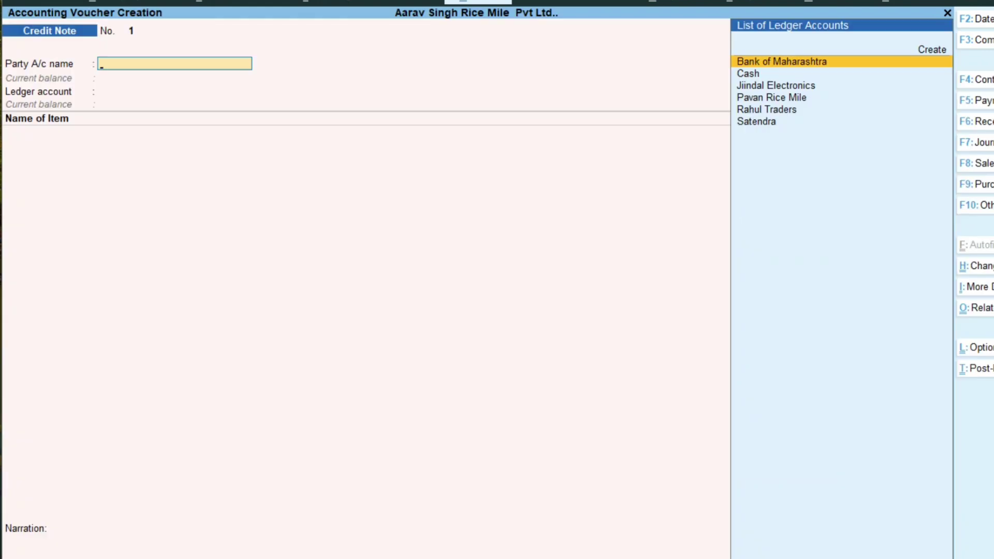
key("Down")
key("Down")
key("Down")
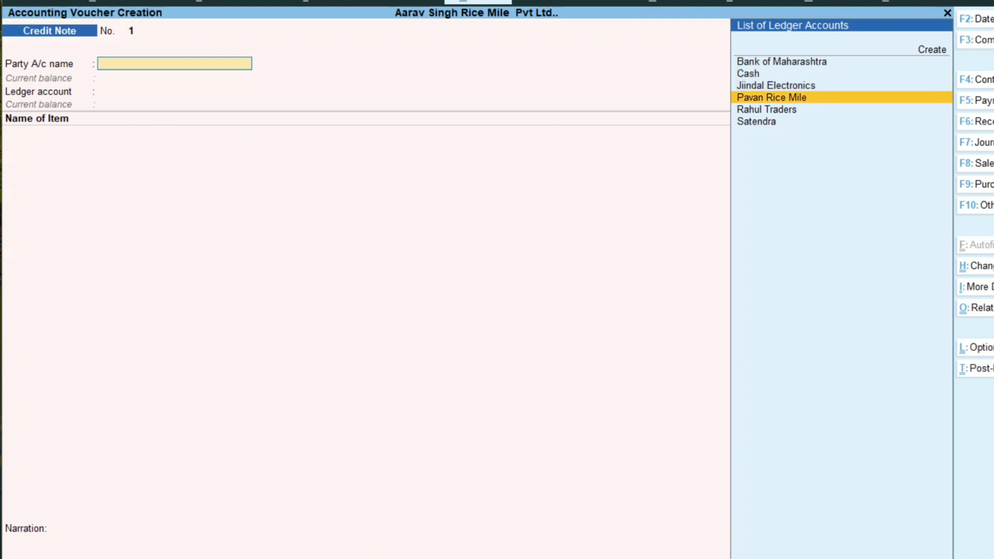
key("Up")
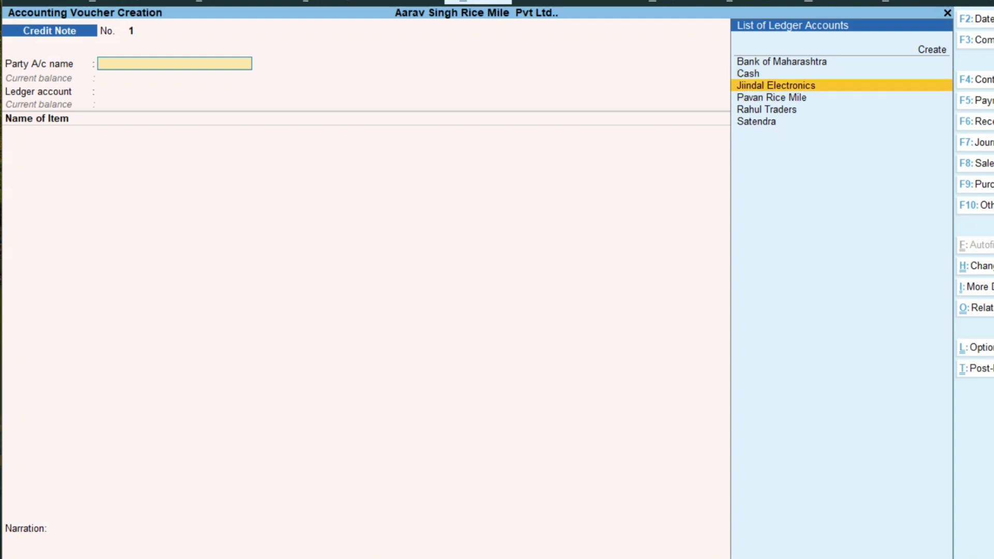
key("Return")
Step: Accept the receipt, original invoice and party details of the credit note without entering anything
key("Return")
key("Return")
key("Return")
key("Return")
key("Return")
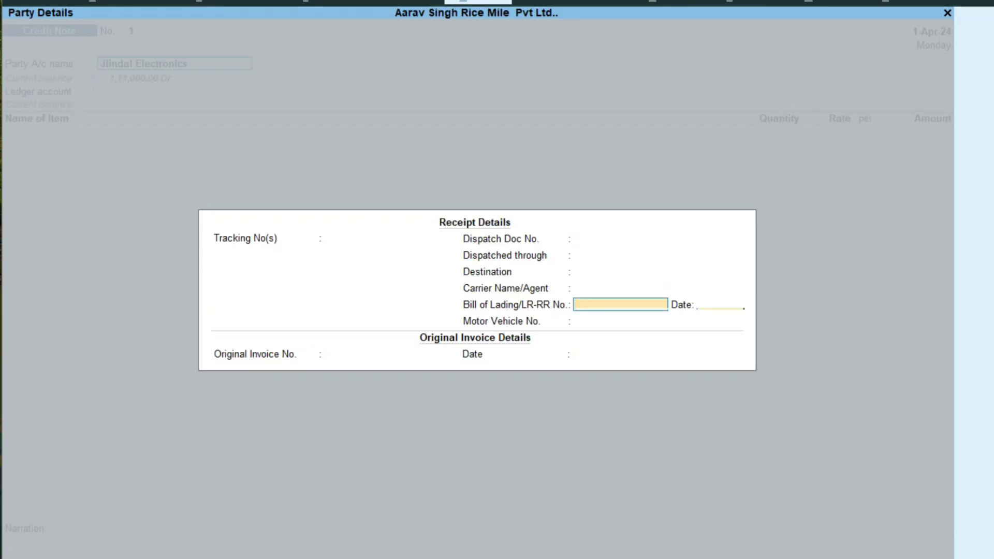
key("Return")
key("Return")
key("Return")
key("Return")
key("Return")
key("Return")
key("Return")
key("Return")
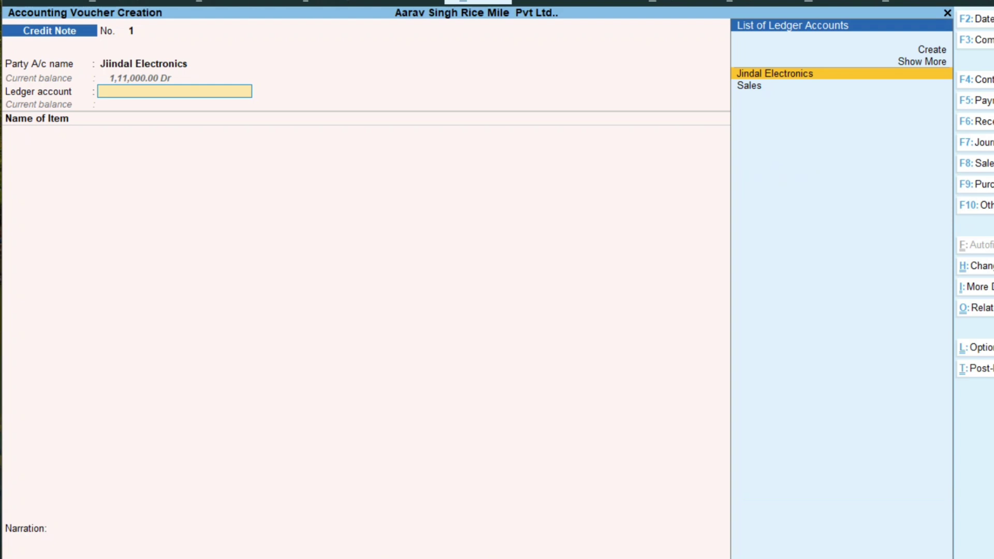
Step: Create a Sales Return ledger under Sales Accounts with inventory values affected, and use it as the credit note's ledger account
key("alt+c")
type("Sales")
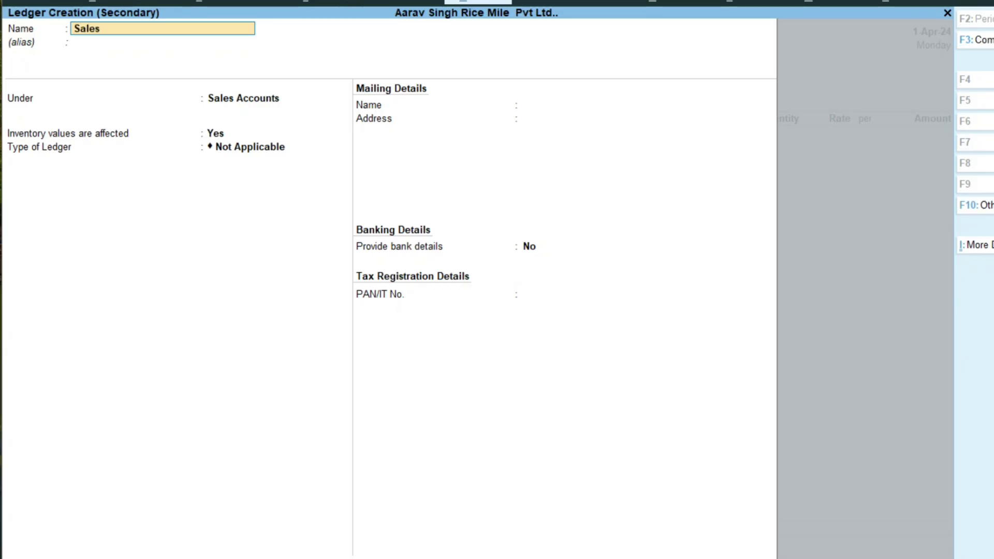
type(" Return")
key("Return")
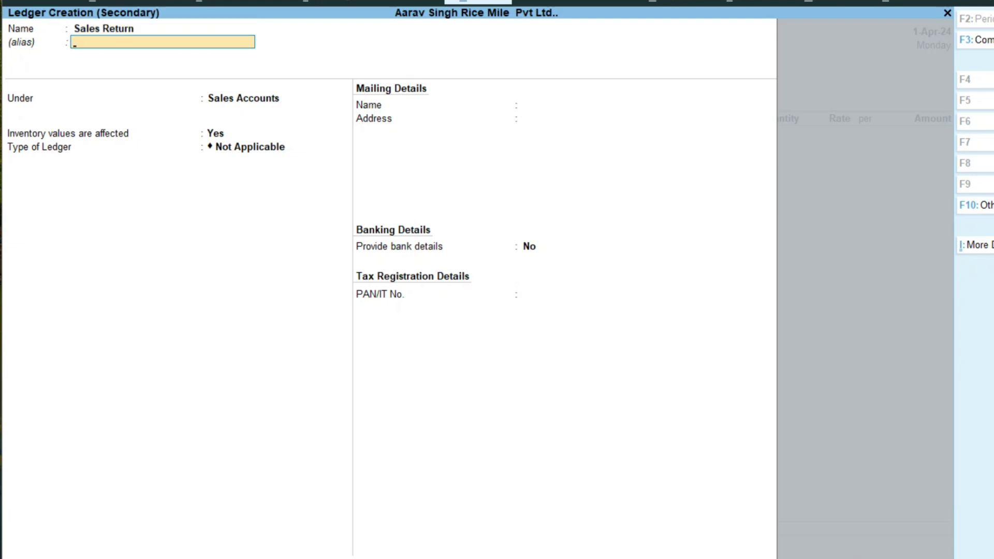
key("Return")
key("Return")
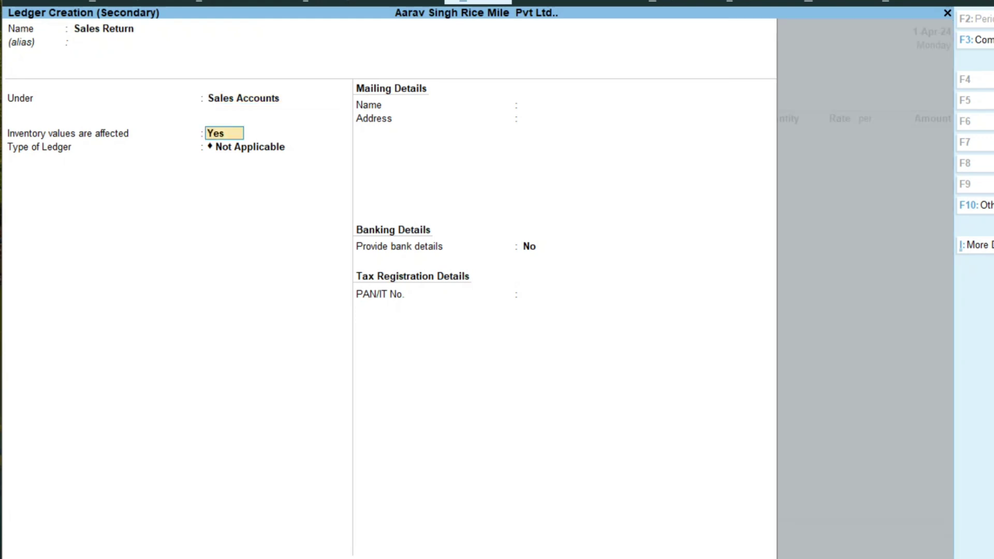
key("Return")
key("Return")
key("Return")
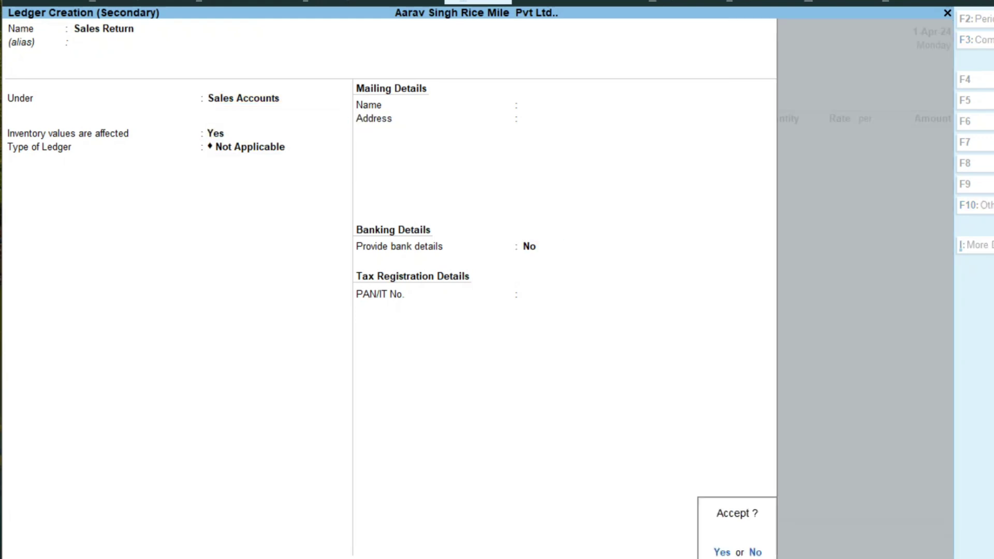
key("Return")
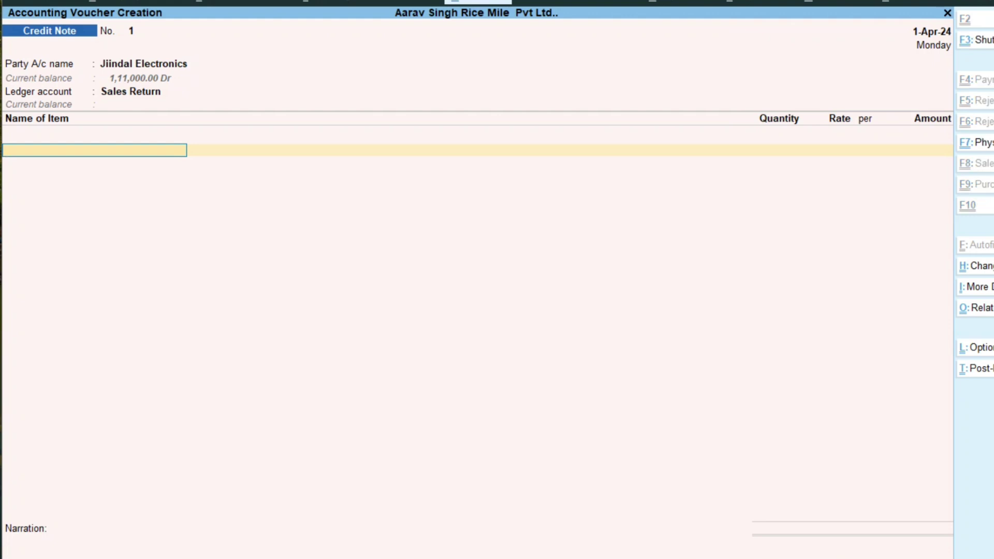
key("ctrl+h")
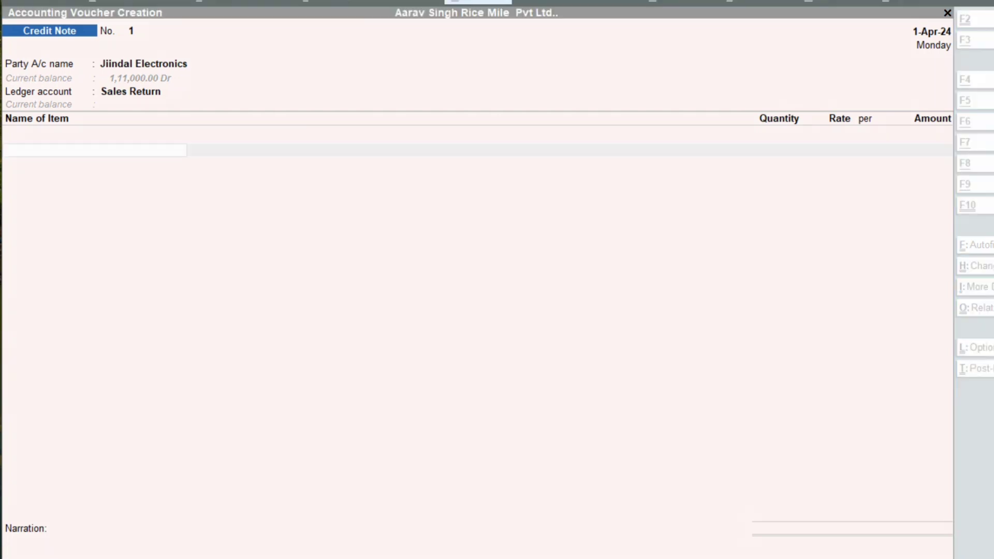
left_click_drag(429, 85, 163, 91)
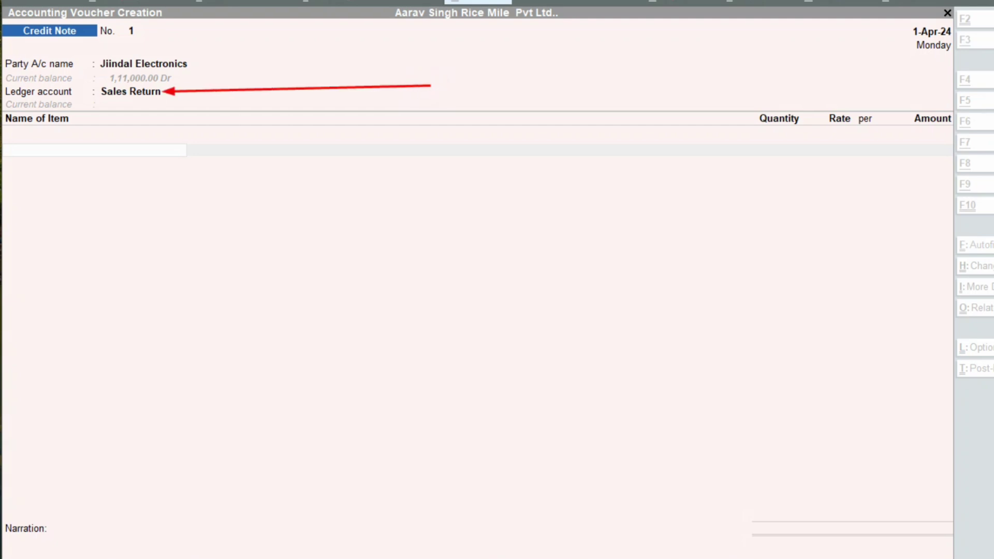
mouse_move(163, 279)
left_mouse_down()
mouse_move(176, 310)
mouse_move(207, 290)
mouse_move(251, 306)
left_mouse_up()
left_click_drag(228, 255, 247, 280)
mouse_move(203, 270)
left_mouse_down()
mouse_move(279, 276)
mouse_move(212, 293)
left_mouse_up()
mouse_move(314, 270)
left_mouse_down()
mouse_move(324, 310)
mouse_move(458, 306)
mouse_move(434, 336)
left_mouse_up()
mouse_move(564, 274)
left_mouse_down()
mouse_move(570, 291)
mouse_move(594, 299)
left_mouse_up()
left_click_drag(593, 257, 568, 226)
left_click_drag(505, 263, 642, 270)
mouse_move(697, 285)
left_mouse_down()
mouse_move(745, 313)
mouse_move(790, 312)
left_mouse_up()
left_click(752, 289)
left_click_drag(803, 293, 848, 320)
left_click_drag(666, 280, 945, 280)
left_click_drag(484, 370, 517, 428)
left_click_drag(493, 392, 524, 422)
left_click_drag(619, 369, 678, 436)
left_click_drag(451, 377, 623, 399)
left_click_drag(741, 394, 775, 441)
left_click_drag(768, 393, 791, 407)
left_click_drag(711, 358, 770, 398)
left_click_drag(775, 409, 815, 425)
left_click_drag(705, 398, 771, 399)
left_click_drag(844, 401, 883, 401)
mouse_move(786, 369)
left_mouse_down()
mouse_move(828, 386)
mouse_move(903, 367)
left_mouse_up()
left_click_drag(903, 366, 911, 401)
left_click(850, 371)
type("e")
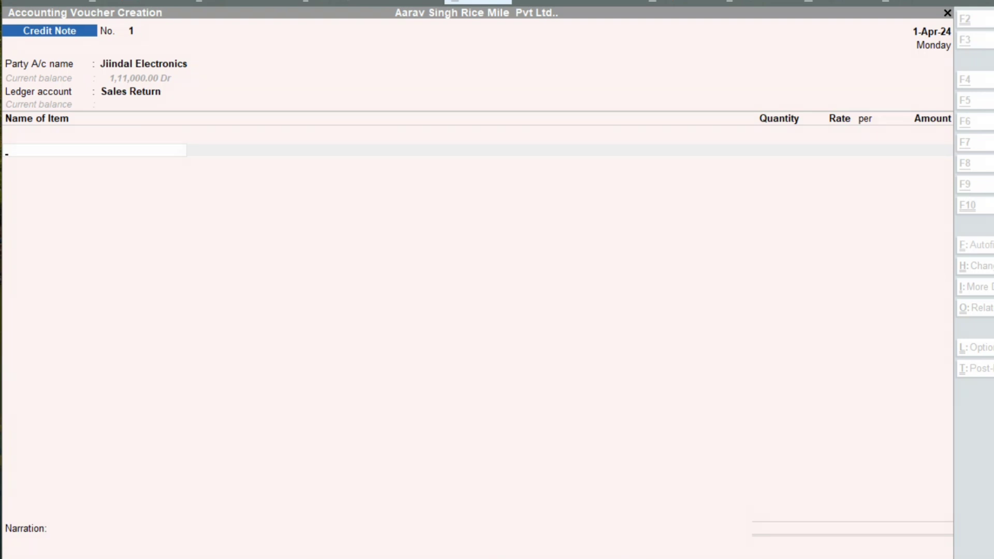
type("tjindal electroni")
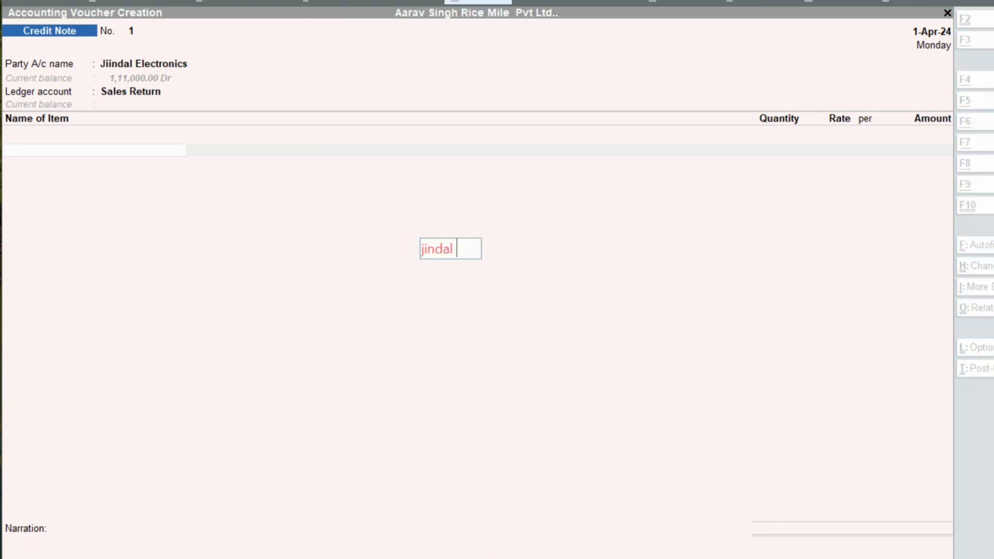
type("cs ")
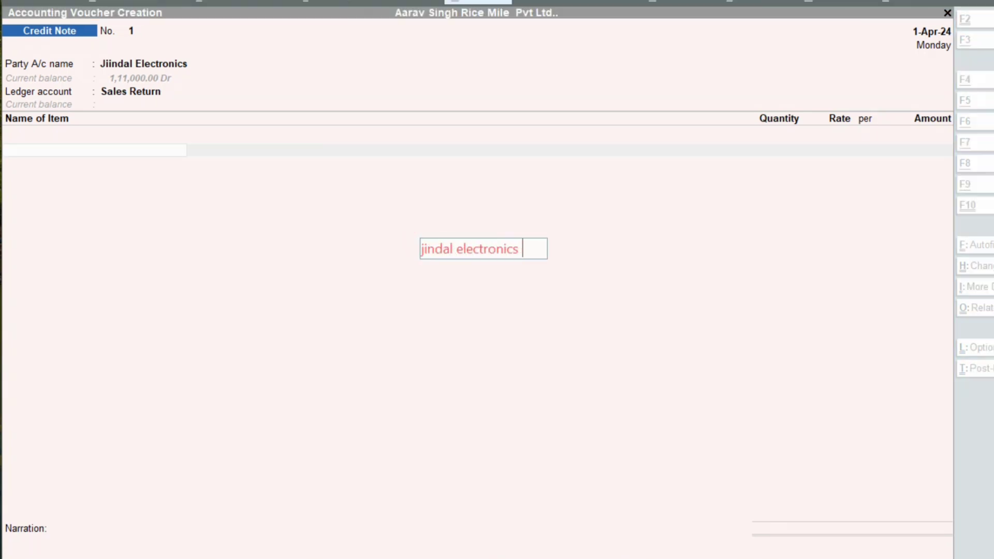
type("hame items vapas kar rahe hai")
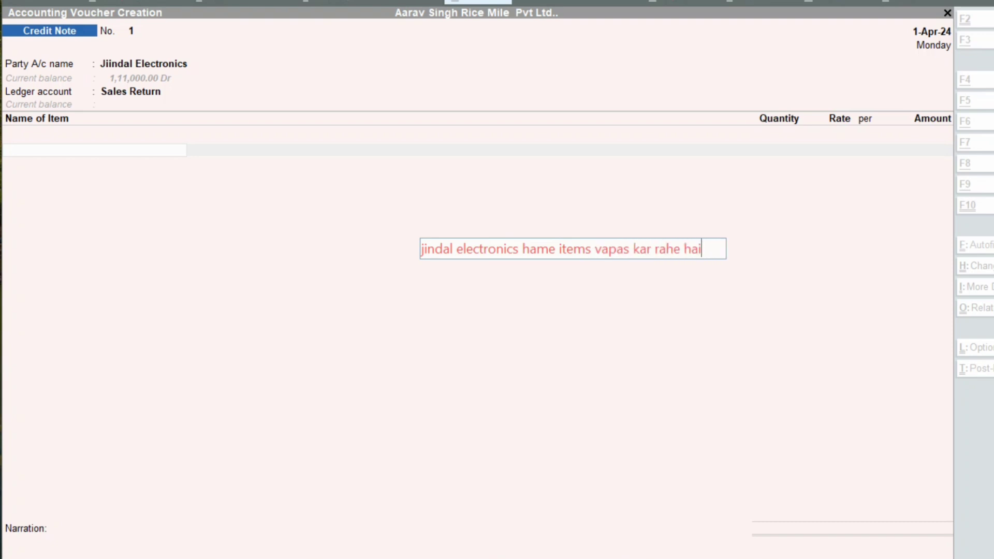
key("Return")
type("mea")
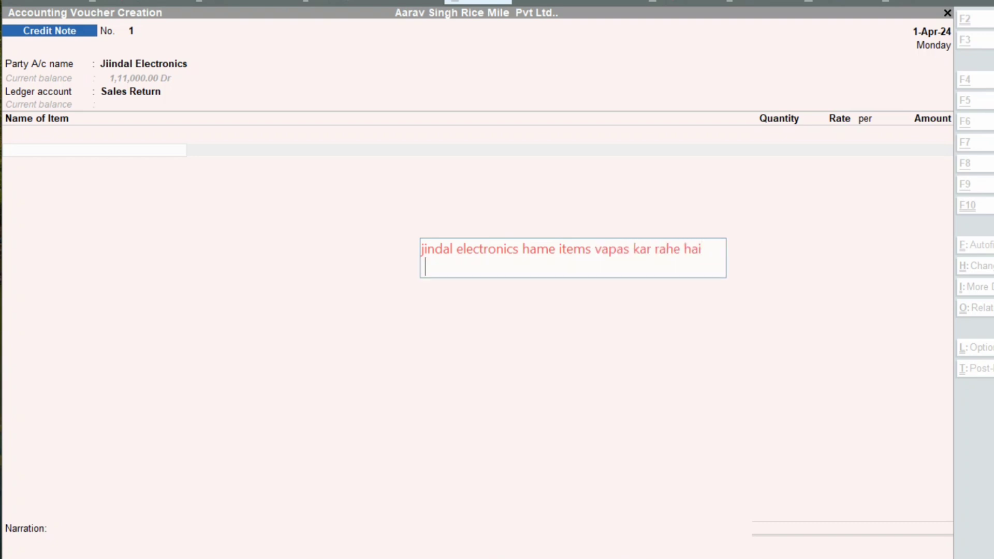
type("ns")
key("Return")
type("re")
key("BackSpace")
key("BackSpace")
type("sales")
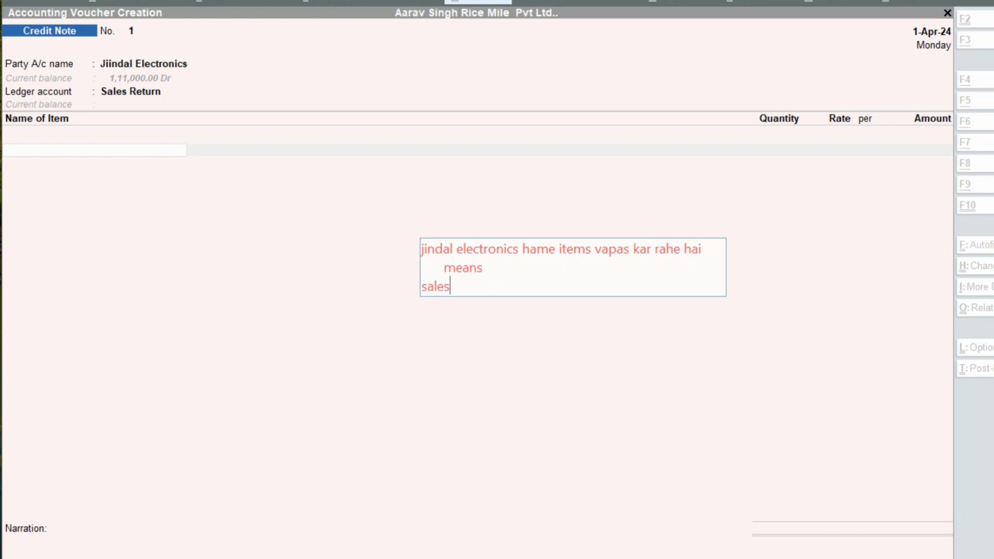
type(" return kar rahe hai")
key("Escape")
left_click_drag(387, 230, 719, 261)
left_click_drag(417, 277, 587, 299)
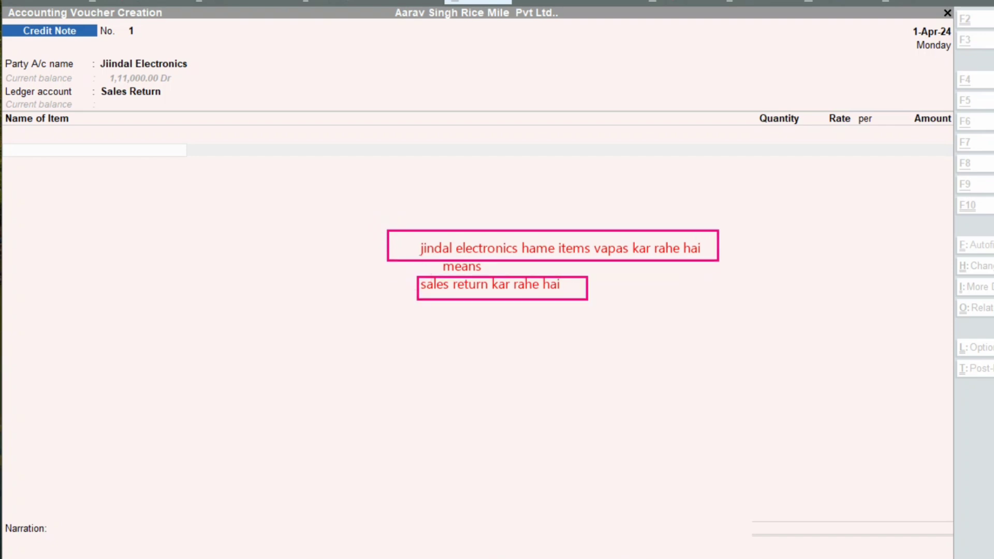
left_click_drag(412, 284, 582, 291)
mouse_move(411, 250)
left_mouse_down()
mouse_move(678, 256)
mouse_move(642, 262)
left_mouse_up()
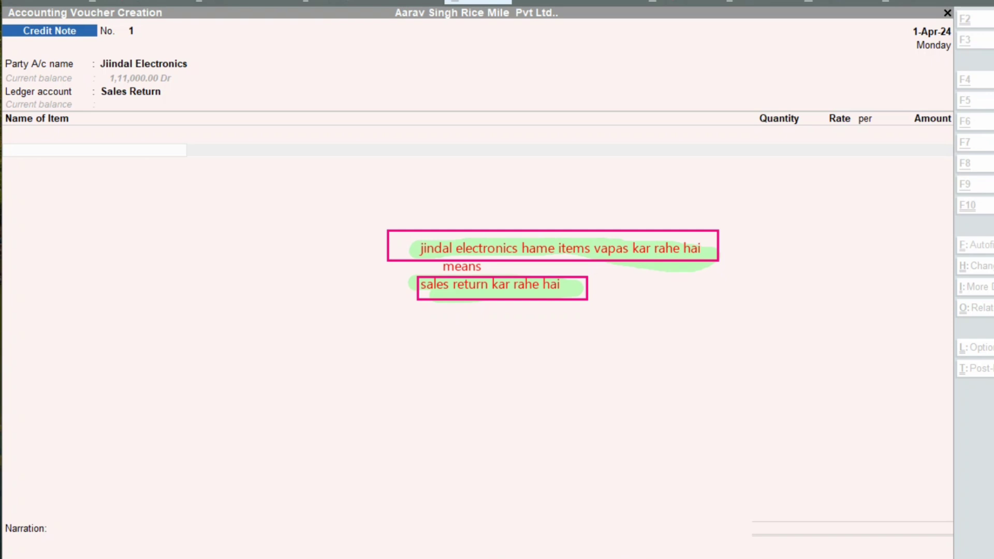
key("Escape")
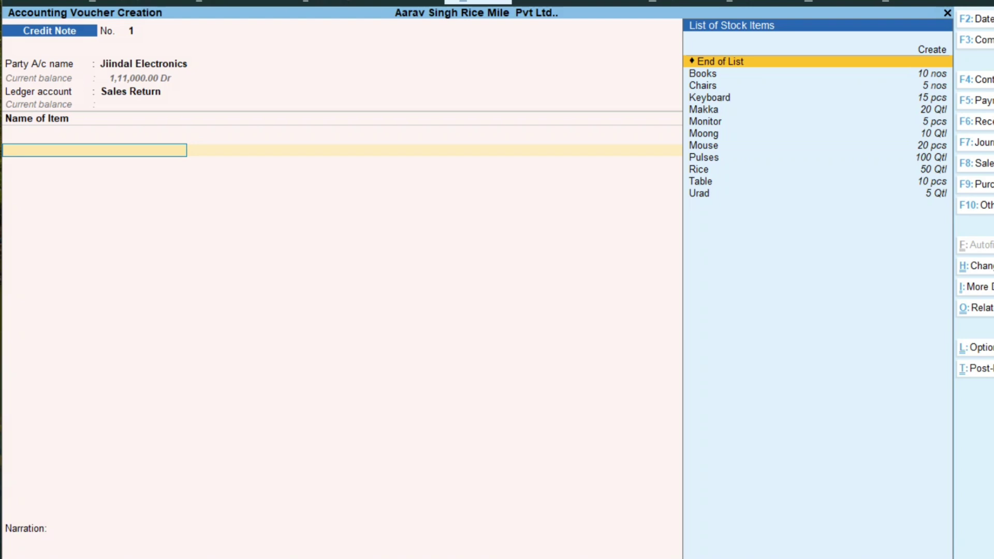
Step: Add Books to the credit note with a quantity of 5 nos, accepting the rate of 100.00
key("Down")
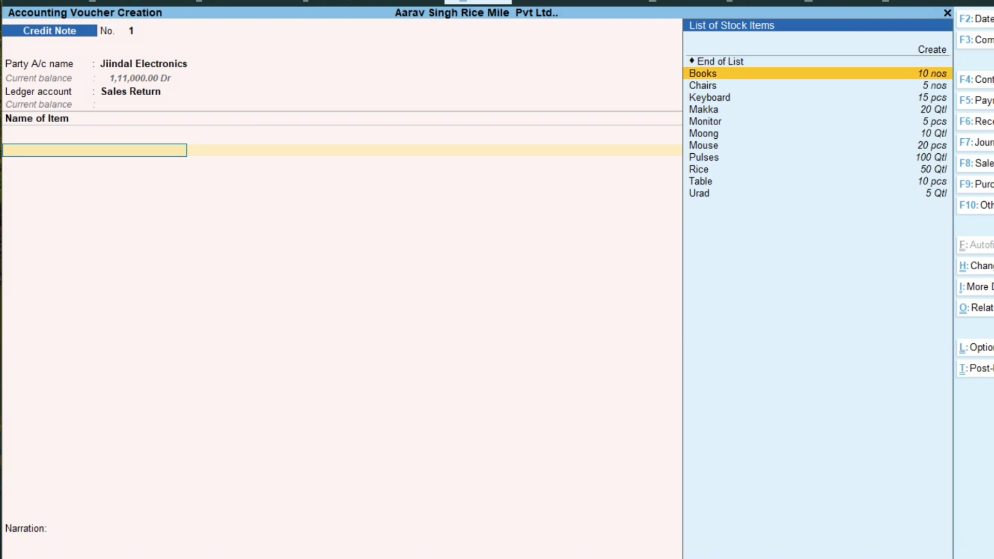
key("Return")
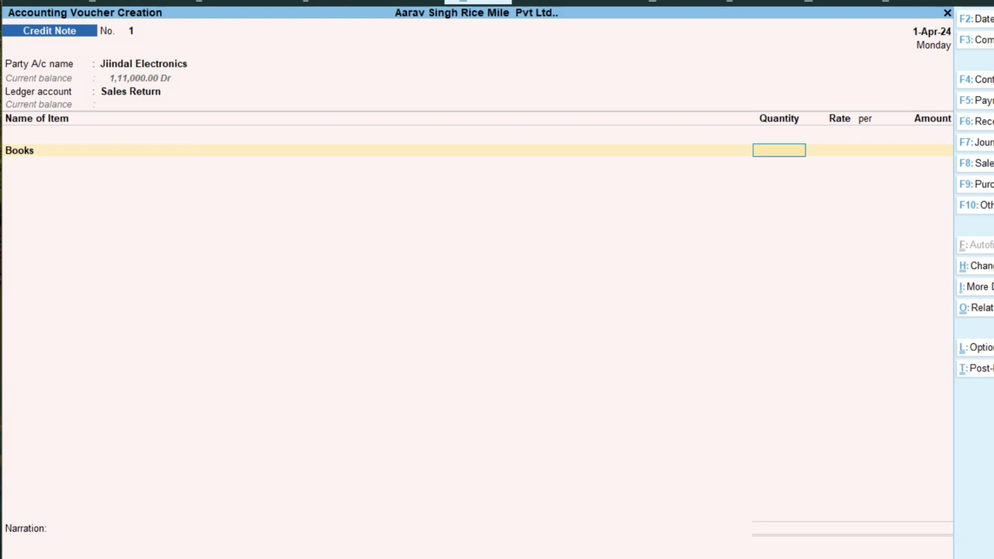
type("6")
key("Return")
key("BackSpace")
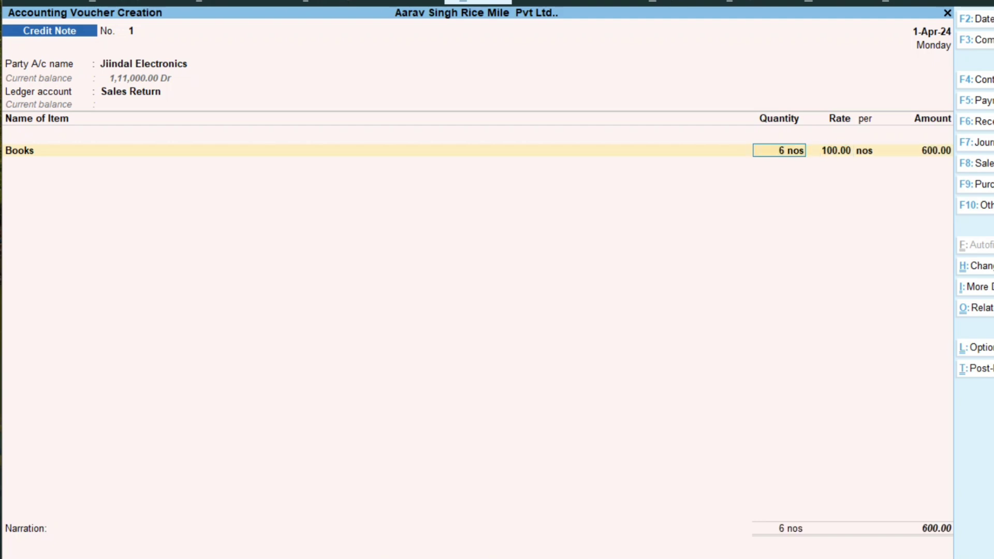
key("BackSpace")
type("5")
key("Return")
key("Return")
key("Return")
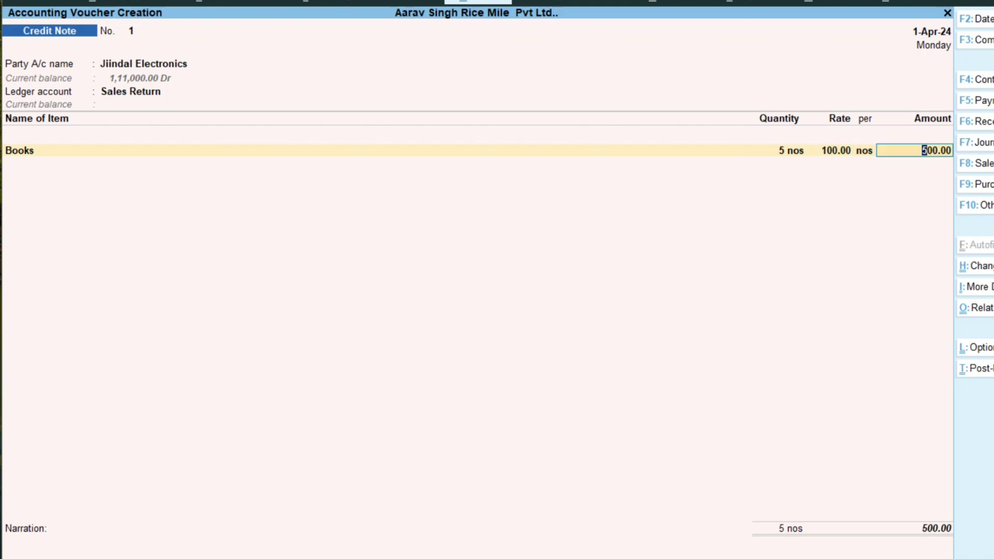
key("Return")
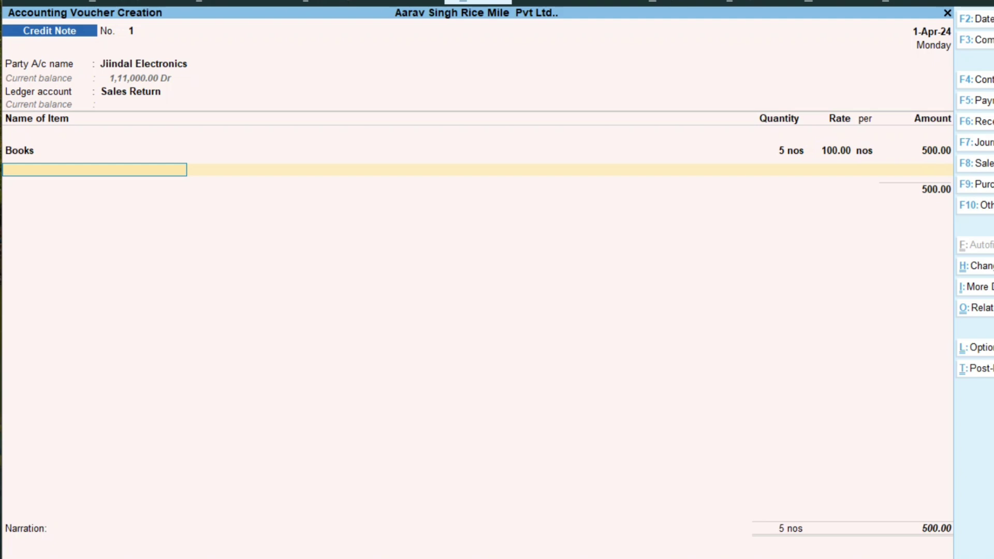
Step: Add Chairs to the credit note with a quantity of 2 nos, accepting the rate of 700.00
type("C")
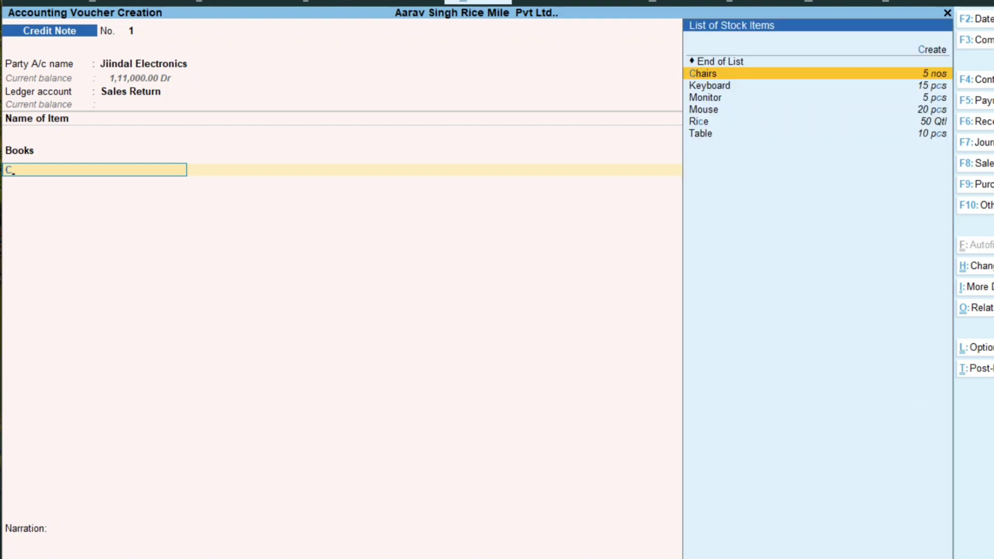
key("Return")
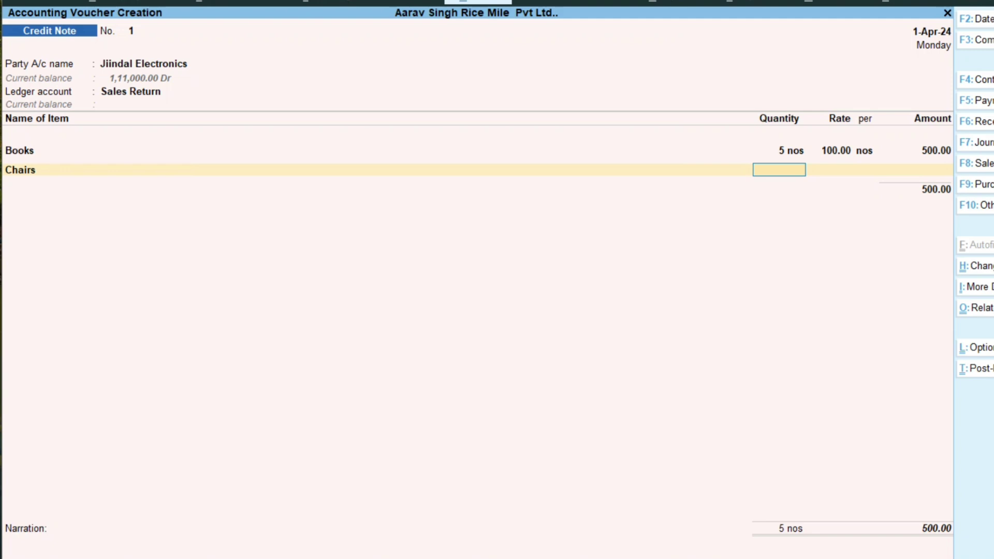
type("2")
key("Return")
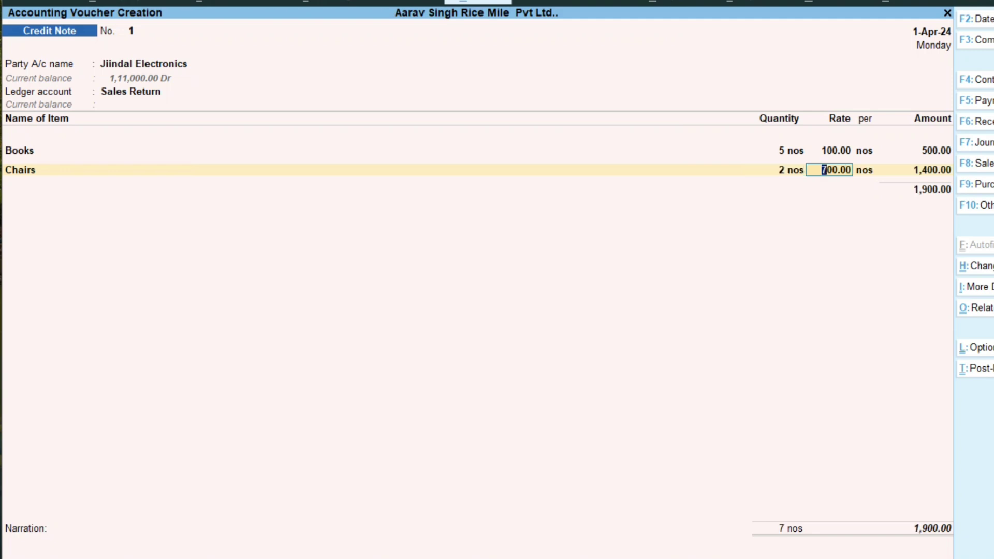
key("Return")
key("Return")
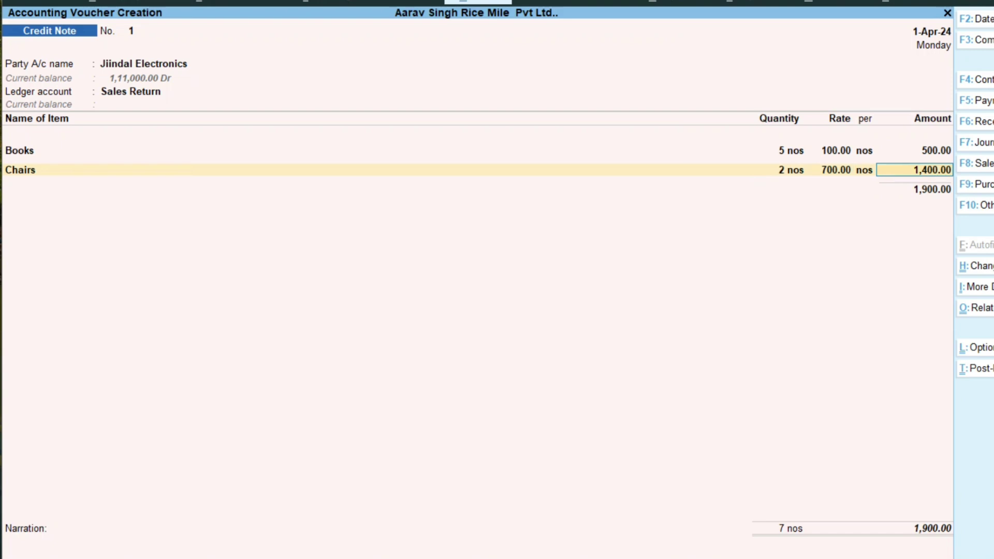
key("Return")
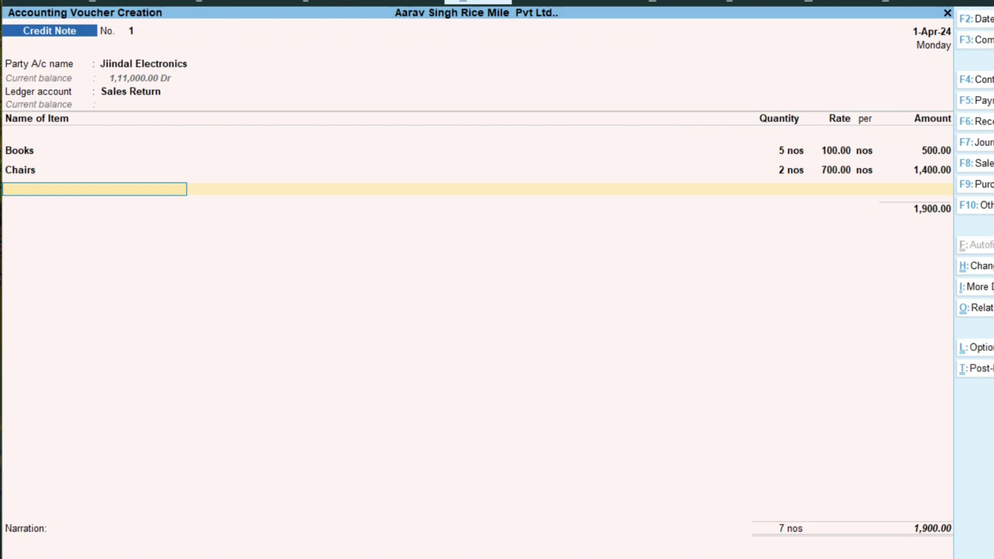
Step: Add Mouse to the credit note with a quantity of 3 pcs, accepting the rate of 150.00
type("M")
key("Down")
key("Down")
key("Down")
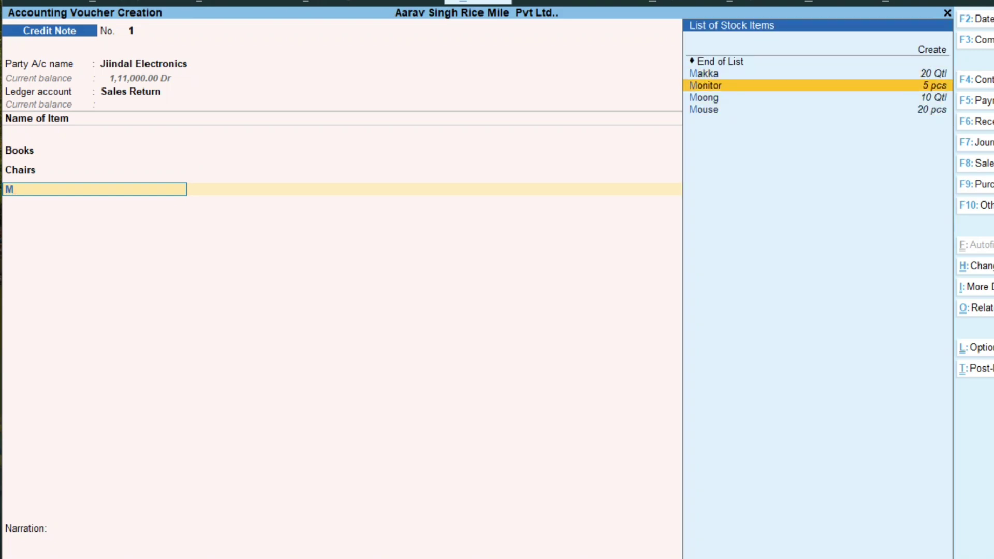
key("Return")
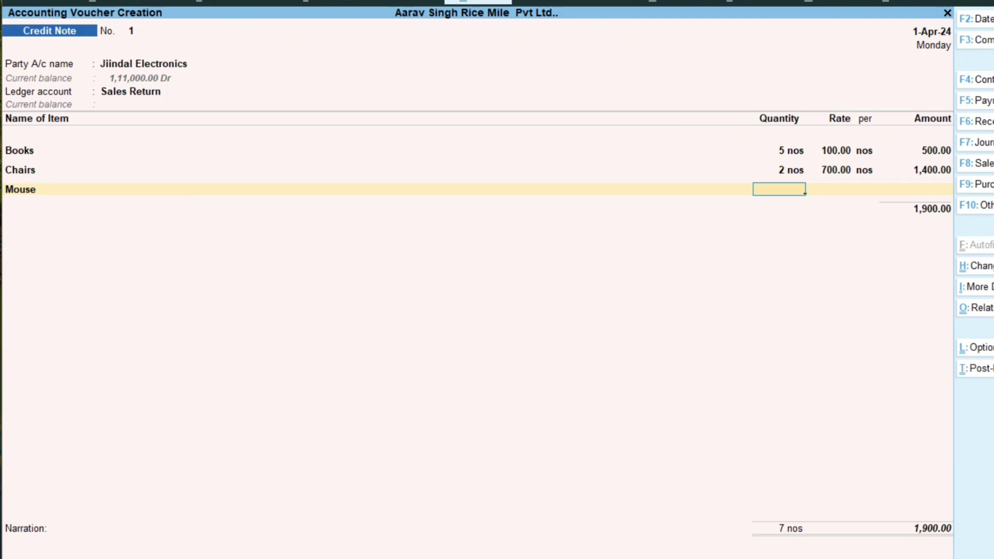
type("6")
type("3")
key("Return")
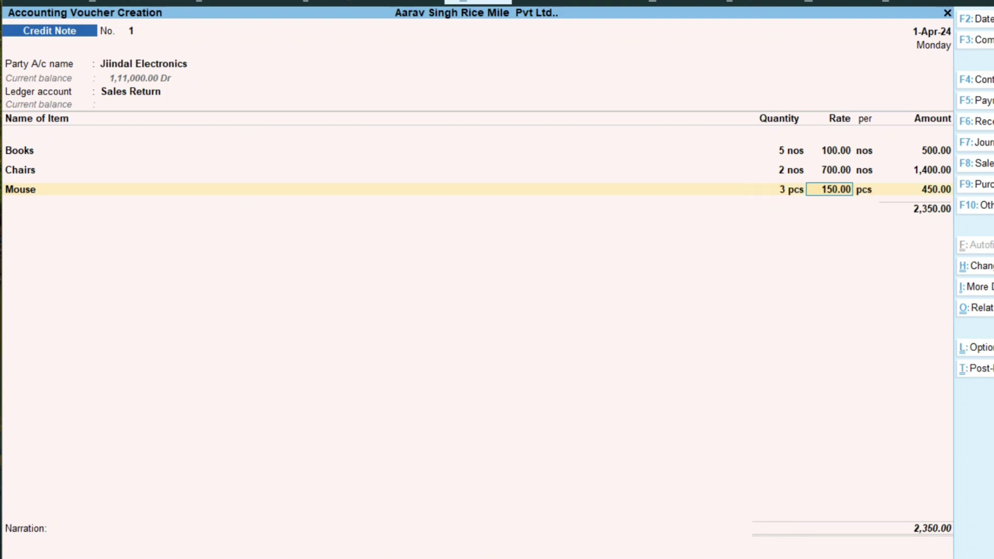
key("Return")
key("Return")
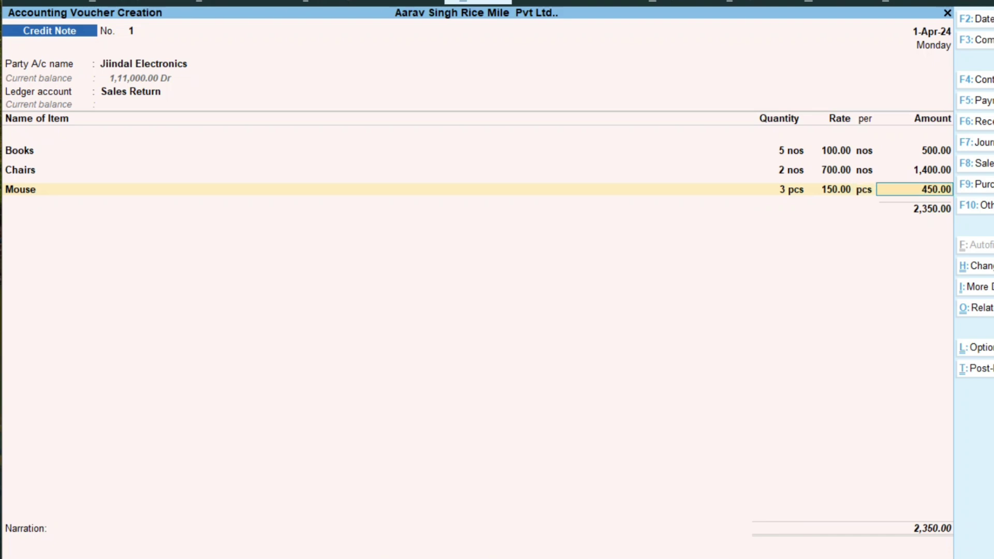
key("BackSpace")
key("BackSpace")
key("BackSpace")
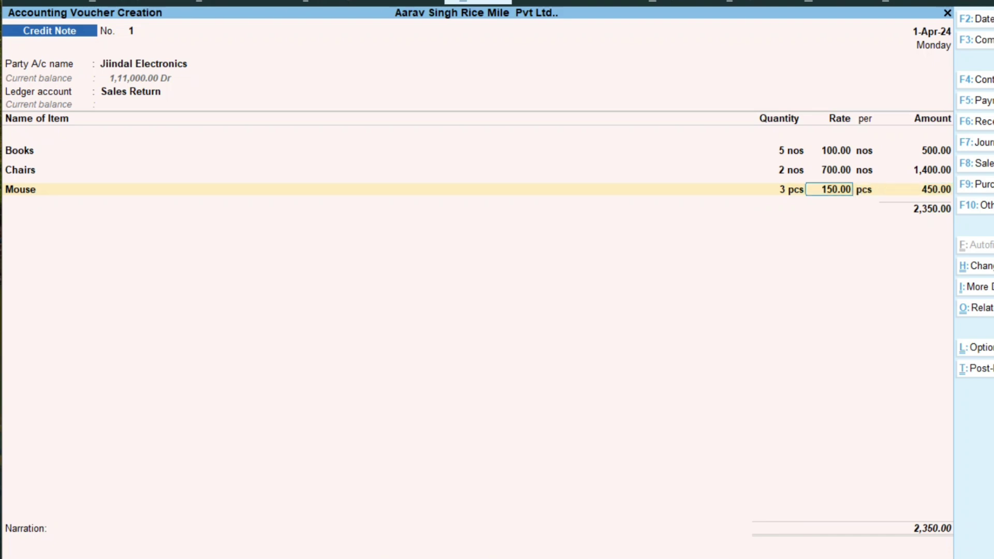
key("Return")
key("Return")
key("Return")
key("Return")
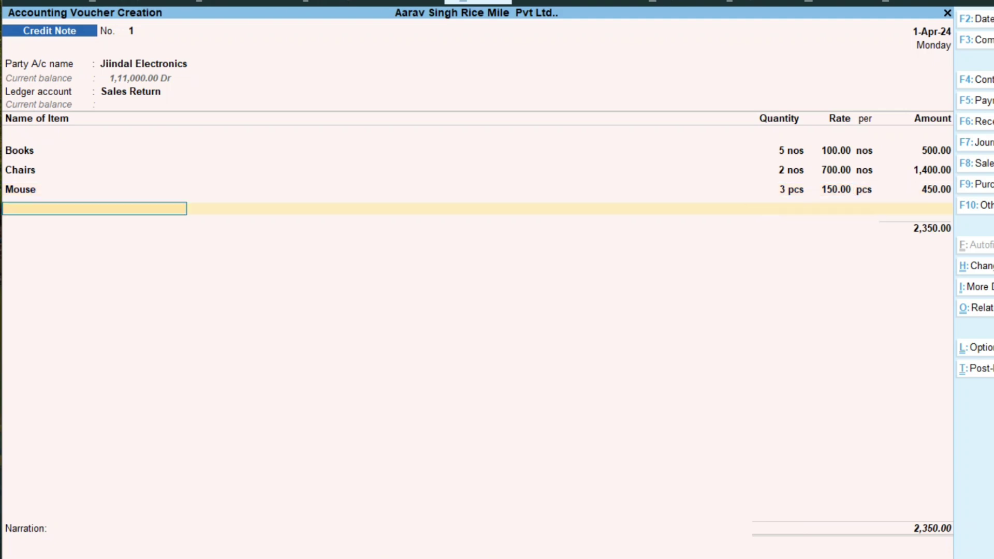
Step: Add Monitor to the credit note with a quantity of 4 pcs, accepting the rate of 8,000.00
type("Mo")
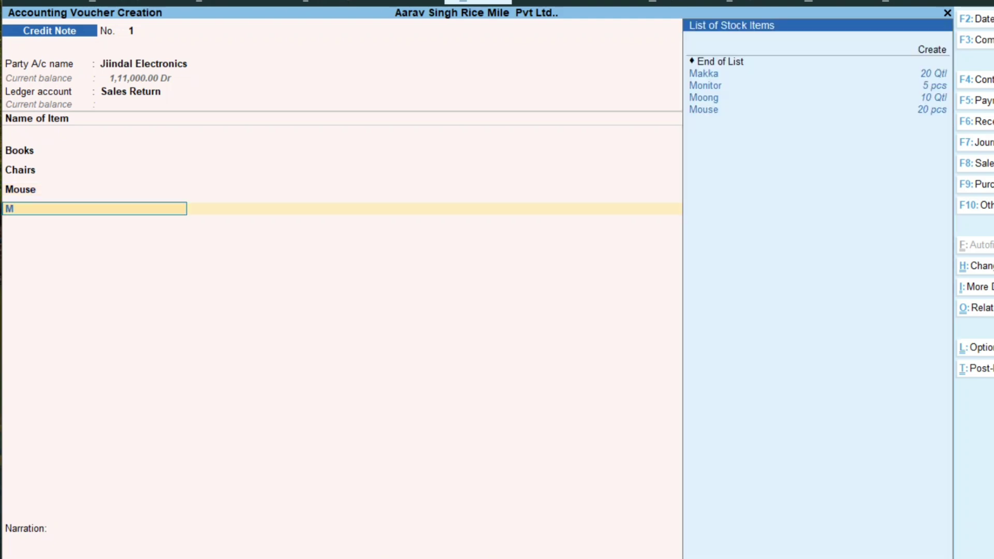
key("Return")
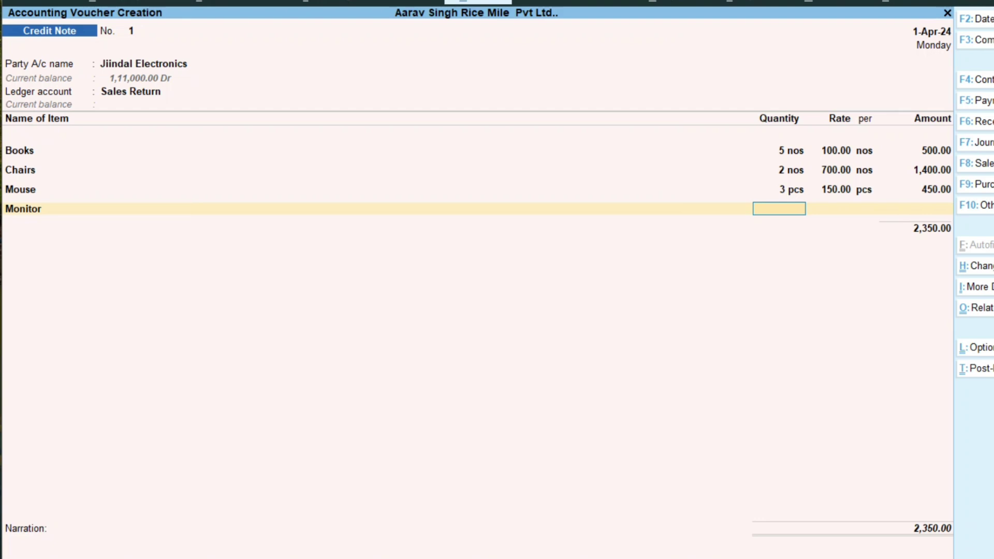
type("4")
key("Return")
key("Return")
key("Return")
key("Return")
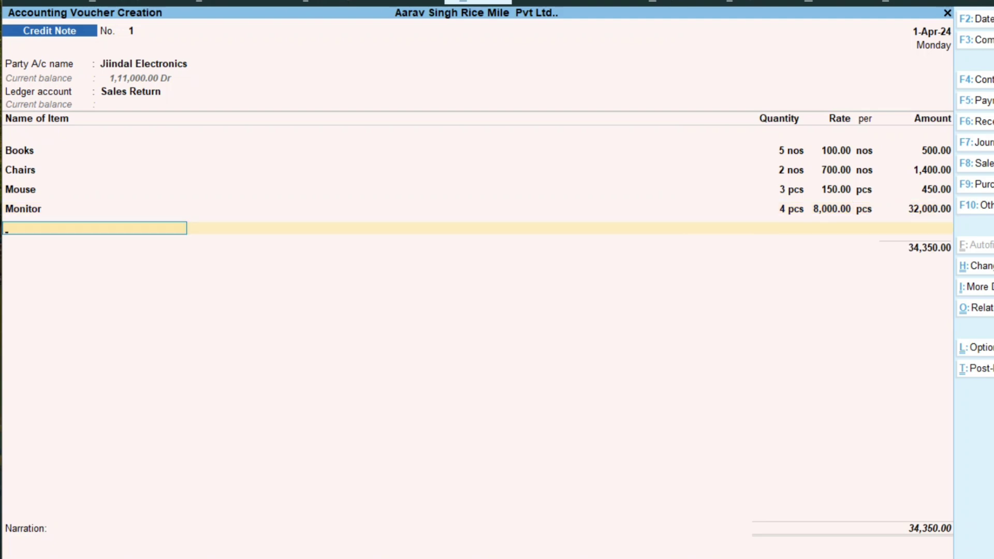
Step: Add Table to the credit note with a quantity of 10 pcs, accepting the rate of 600.00
type("T")
key("Return")
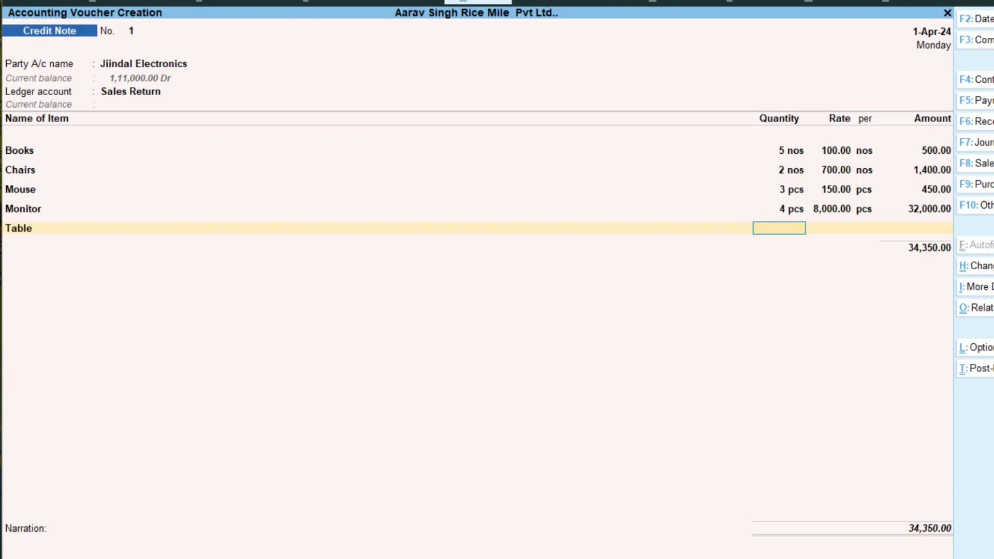
type("10")
key("Return")
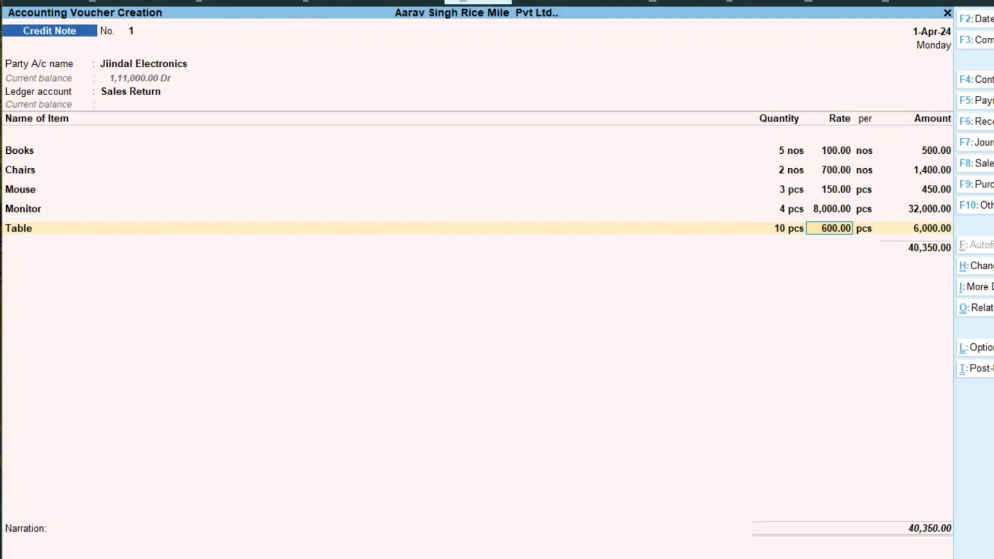
key("Return")
key("Return")
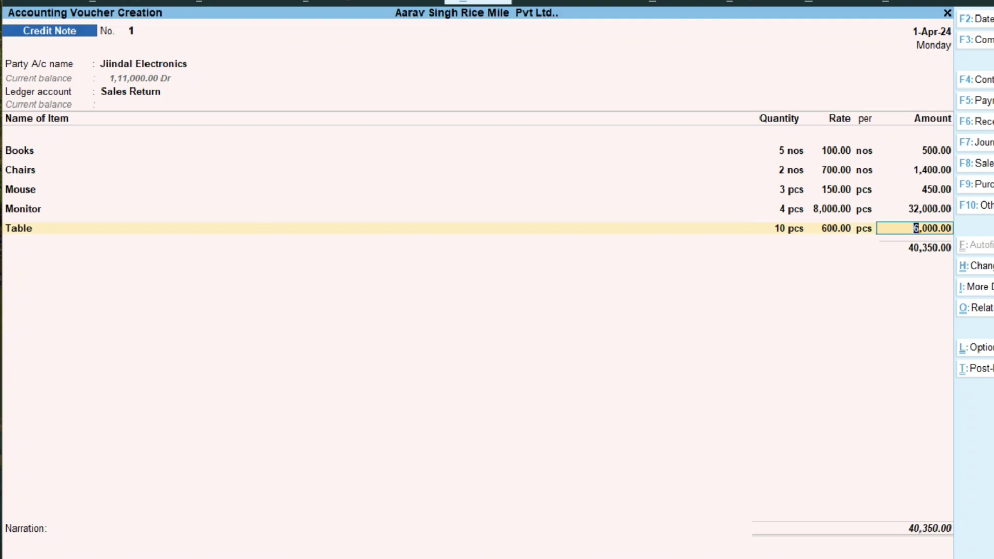
key("Return")
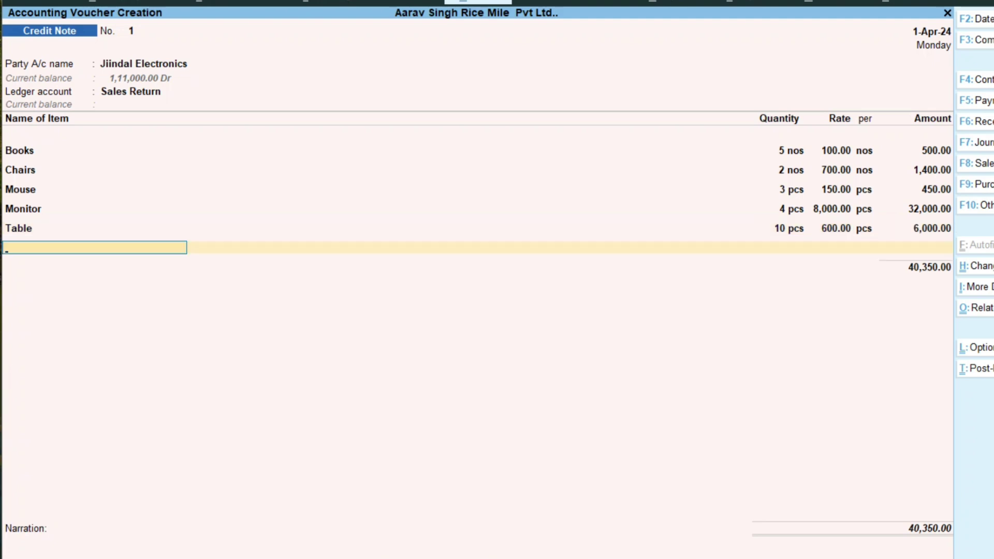
Step: Add Keyboard to the credit note with 5 pcs at a rate of 200 and end the item list
type("K")
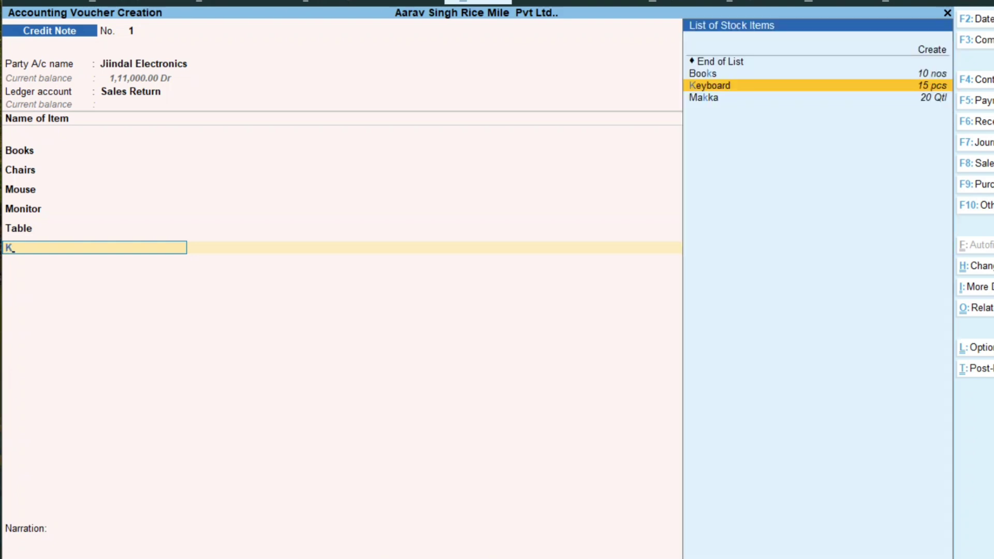
key("Return")
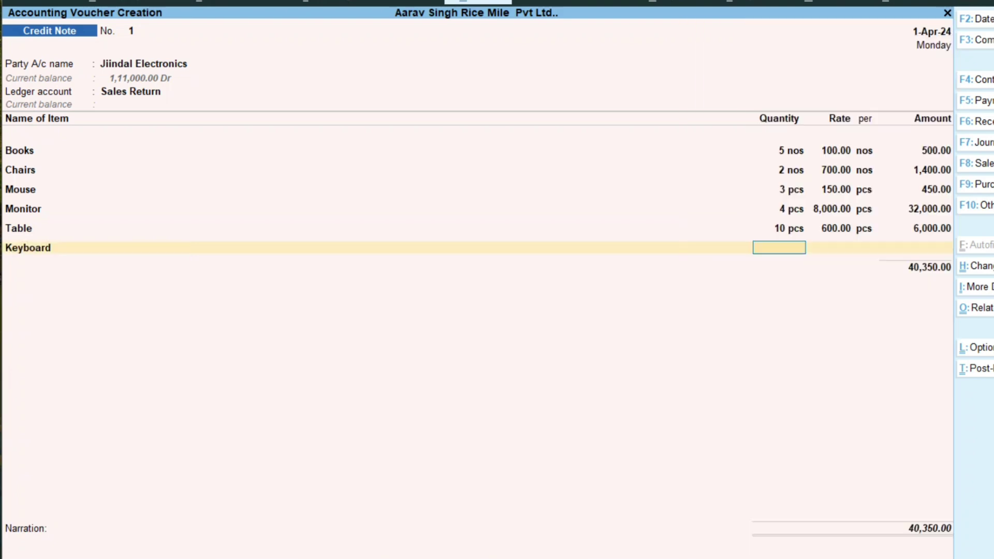
type("5")
key("Return")
type("200")
key("Return")
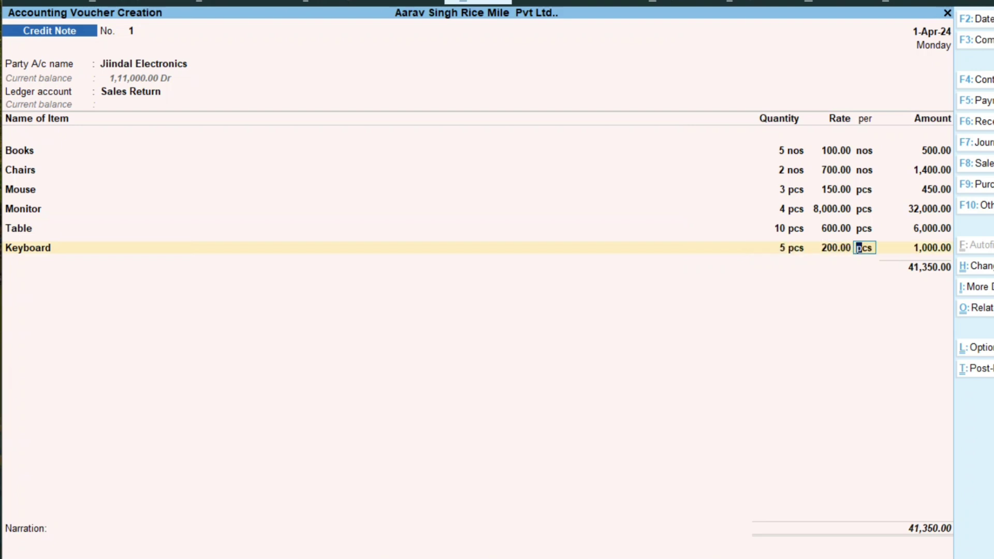
key("Return")
key("Return")
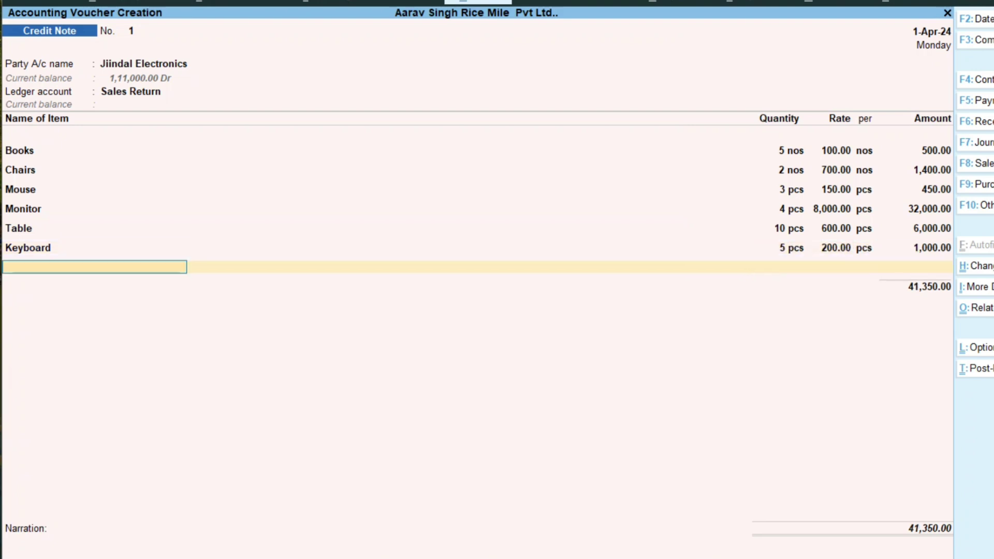
key("Return")
key("ctrl")
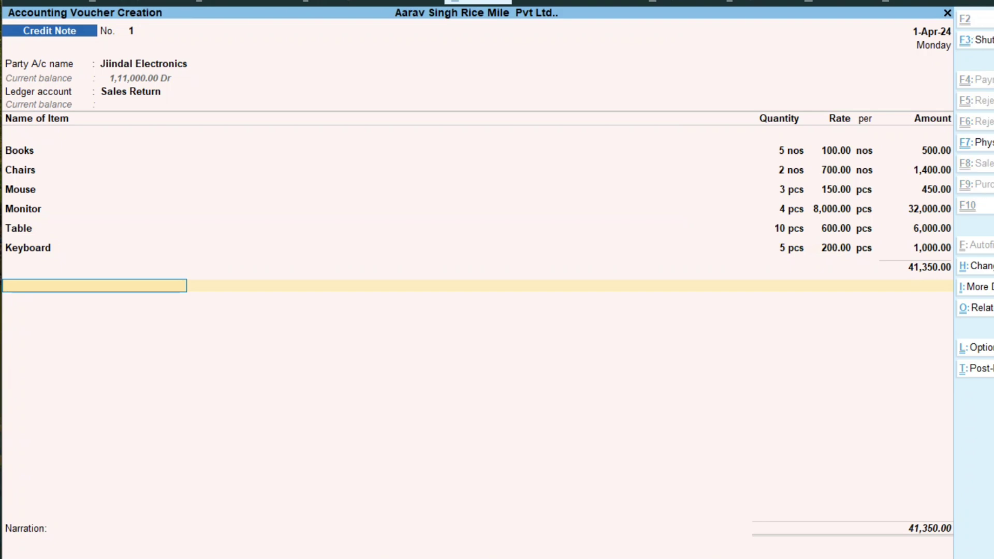
key("ctrl+a")
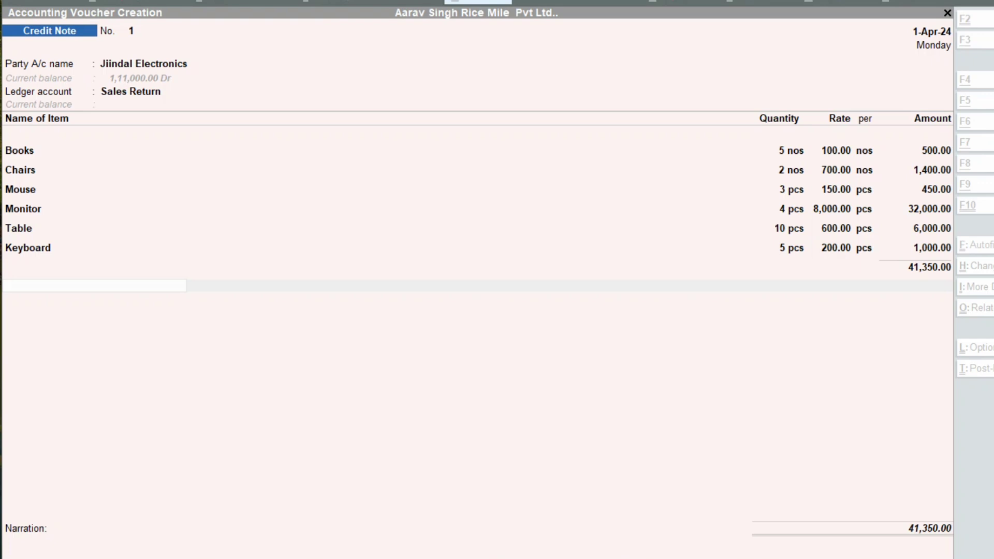
mouse_move(61, 144)
left_mouse_down()
mouse_move(9, 135)
mouse_move(1, 259)
mouse_move(81, 270)
mouse_move(73, 141)
mouse_move(61, 145)
left_mouse_up()
mouse_move(804, 138)
left_mouse_down()
mouse_move(770, 141)
mouse_move(756, 233)
mouse_move(806, 268)
mouse_move(801, 138)
left_mouse_up()
mouse_move(878, 140)
left_mouse_down()
mouse_move(824, 139)
mouse_move(809, 165)
left_mouse_up()
mouse_move(806, 246)
left_mouse_down()
mouse_move(826, 277)
mouse_move(888, 237)
mouse_move(879, 142)
left_mouse_up()
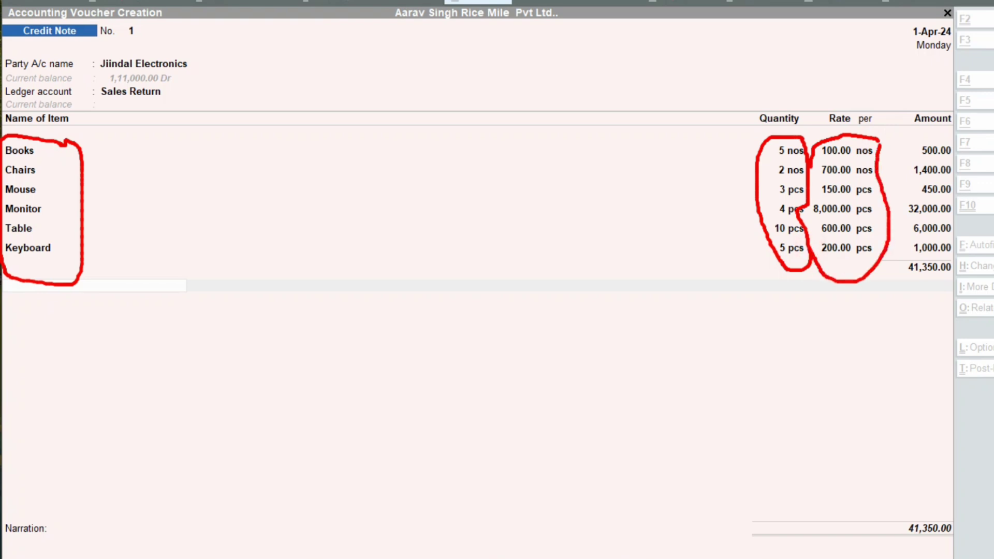
mouse_move(897, 283)
left_mouse_down()
mouse_move(958, 279)
mouse_move(959, 260)
mouse_move(919, 253)
mouse_move(899, 282)
left_mouse_up()
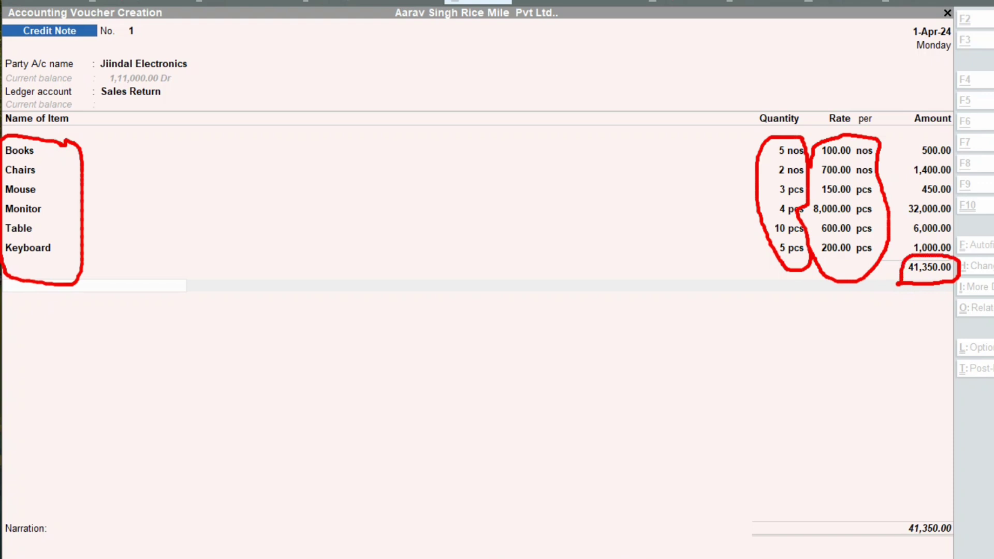
key("Escape")
Step: End the additional ledger list and allocate the full credit note amount for Jiindal Electronics to the existing cost centre
key("Return")
key("Return")
key("Return")
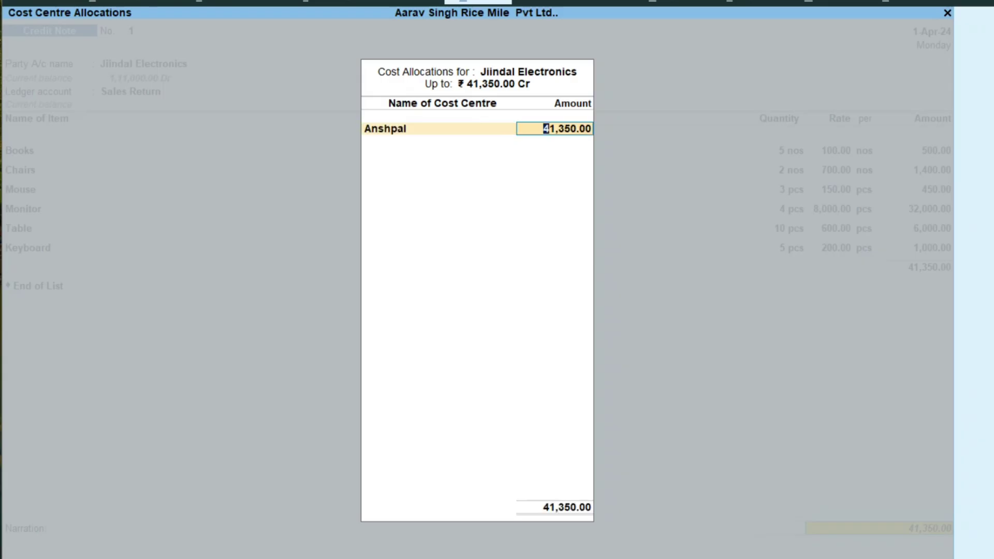
key("Return")
key("Return")
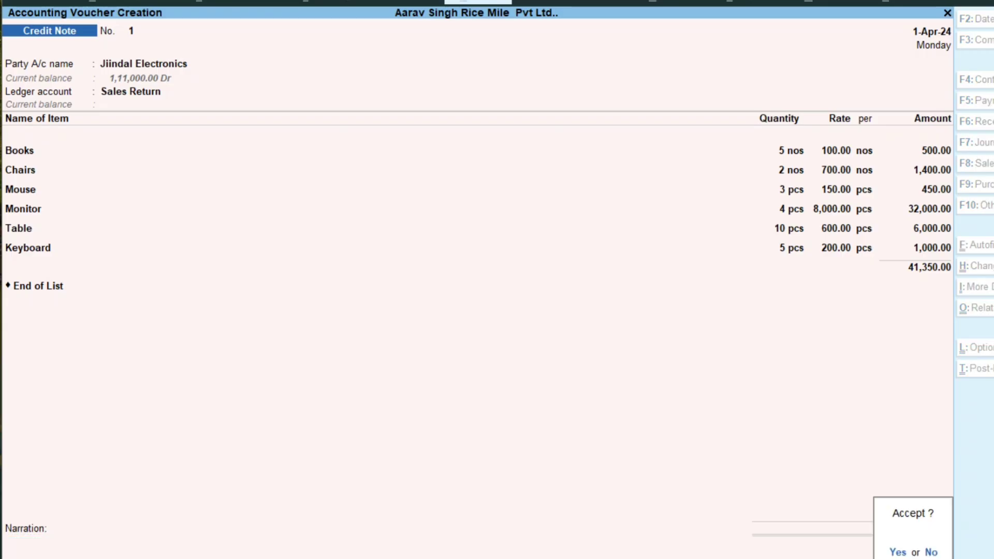
Step: Save the credit note without a narration and return to the Gateway of Tally
key("y")
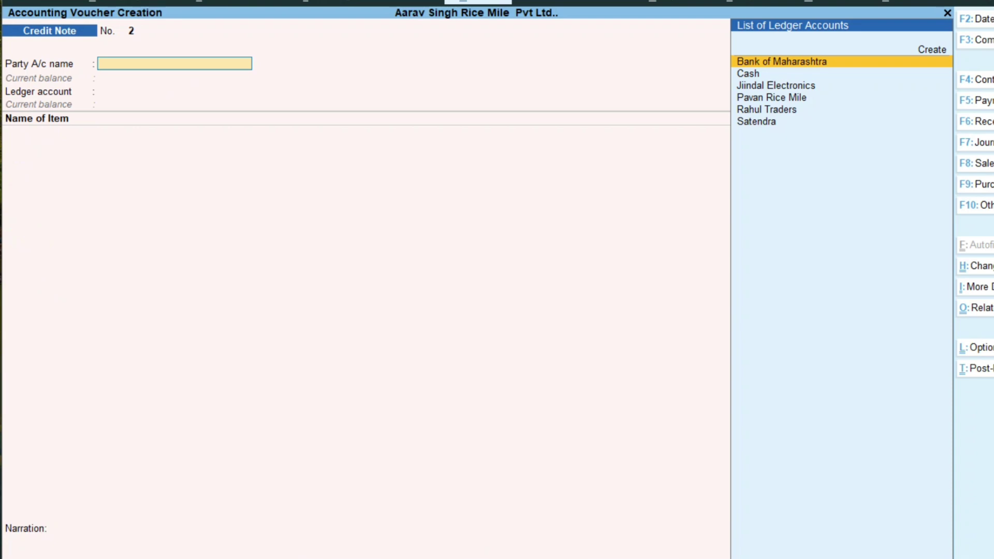
key("Escape")
key("y")
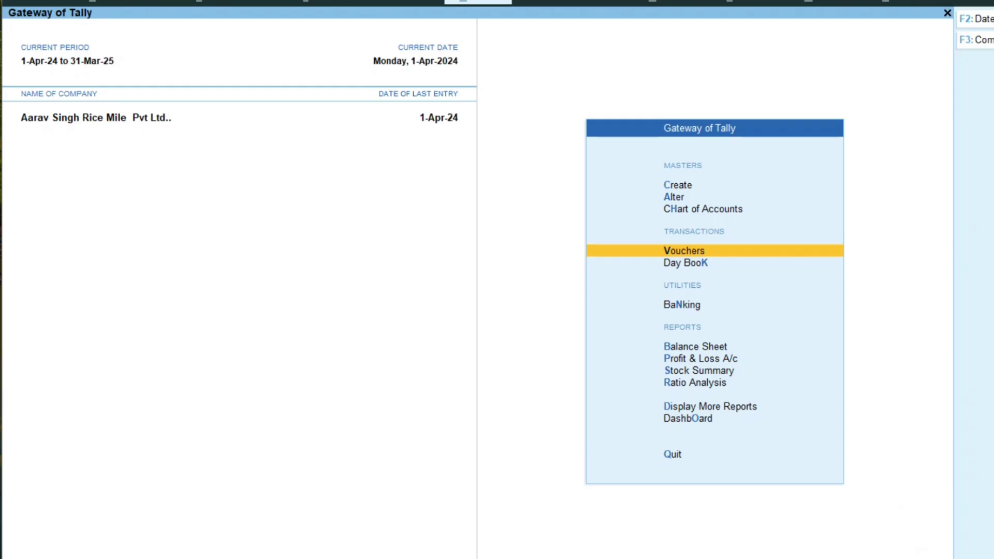
Step: Open the Stock Summary report and review the closing balances of the traded items
key("Down")
key("Down")
key("Down")
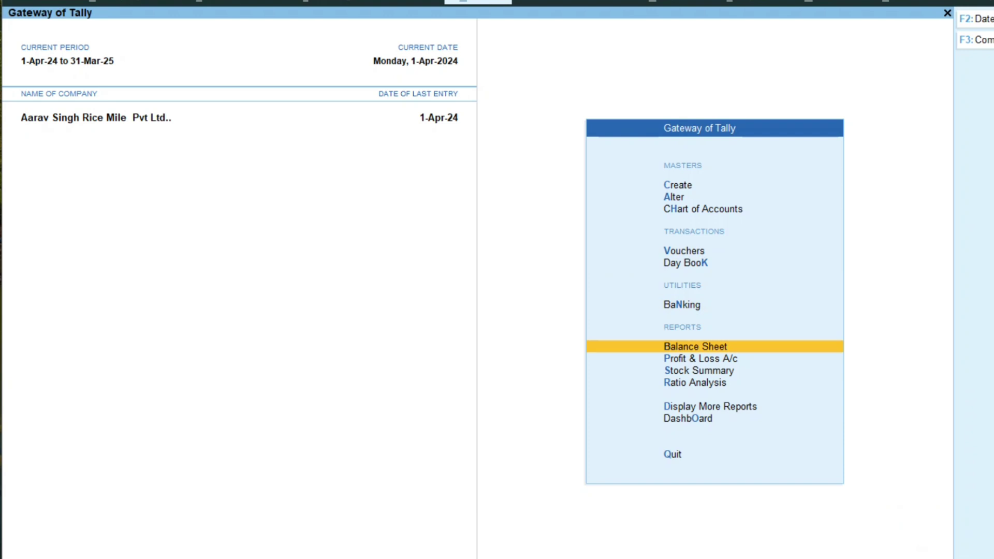
key("Down")
key("Down")
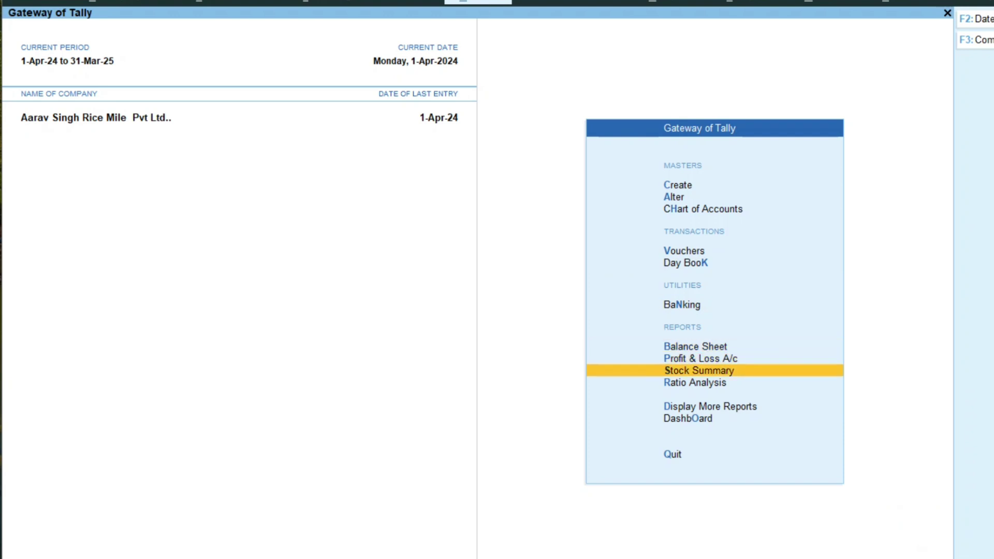
key("Return")
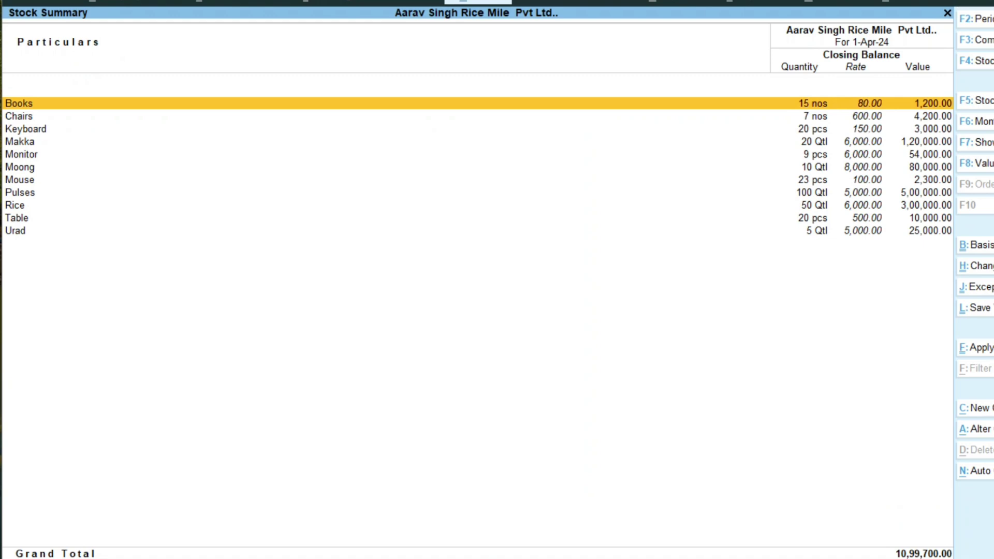
key("ctrl")
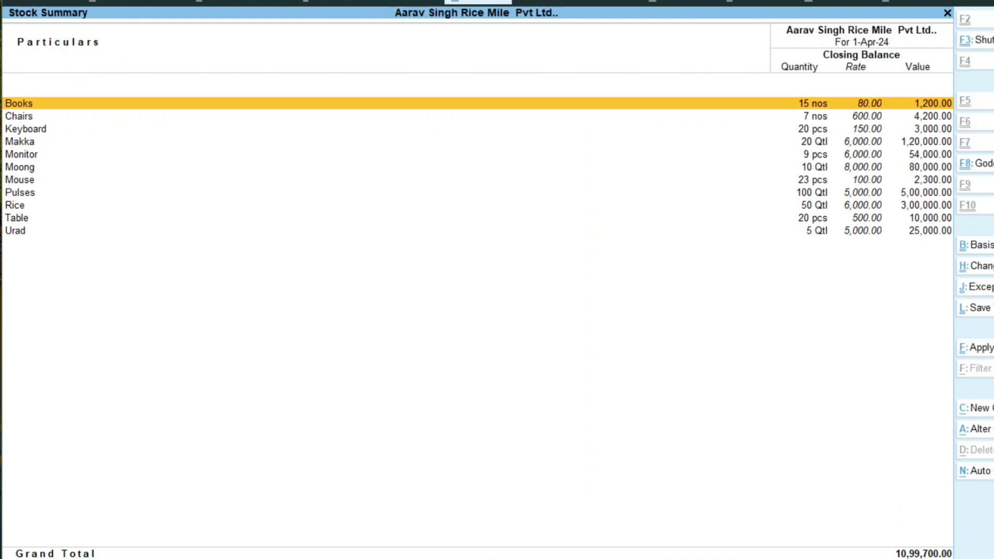
key("ctrl+h")
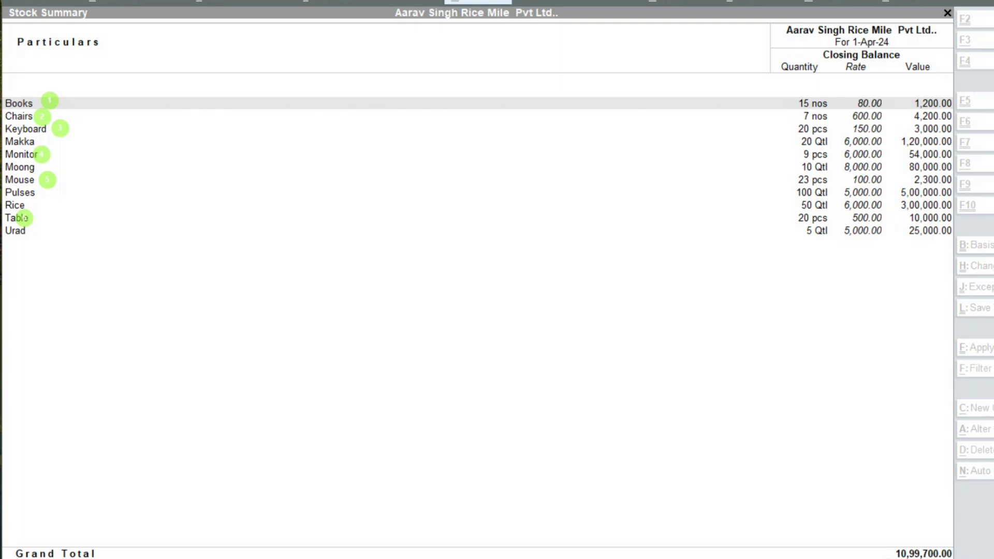
left_click(516, 165)
Step: Drill into the April vouchers of Books to review its purchase, sales and return entries, and return to the Stock Summary
key("Up")
key("Up")
key("Up")
key("Up")
key("Up")
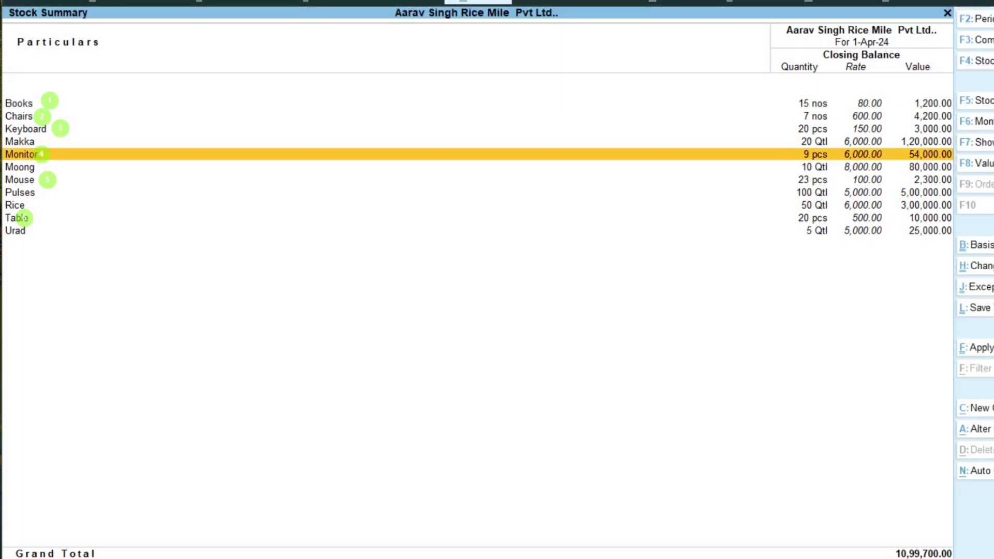
key("Return")
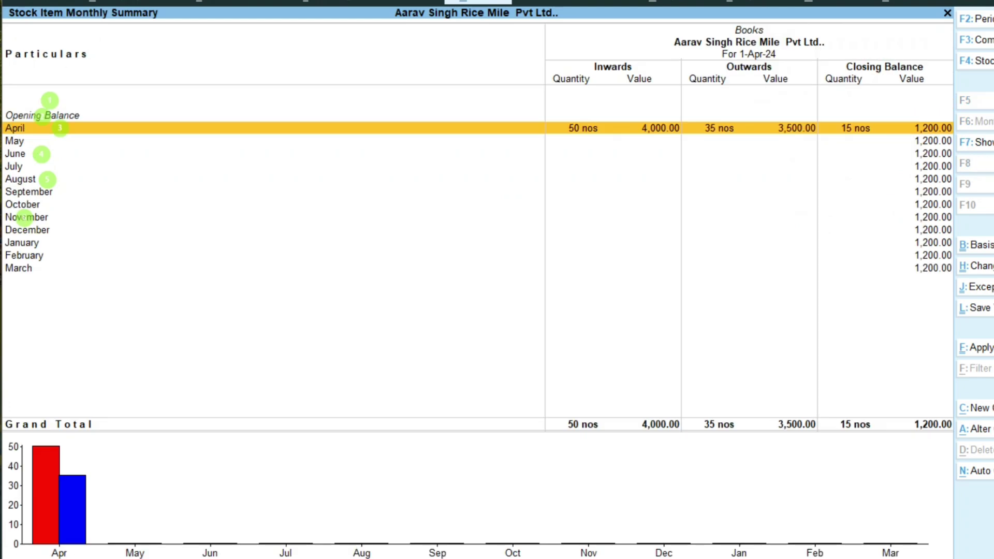
key("ctrl")
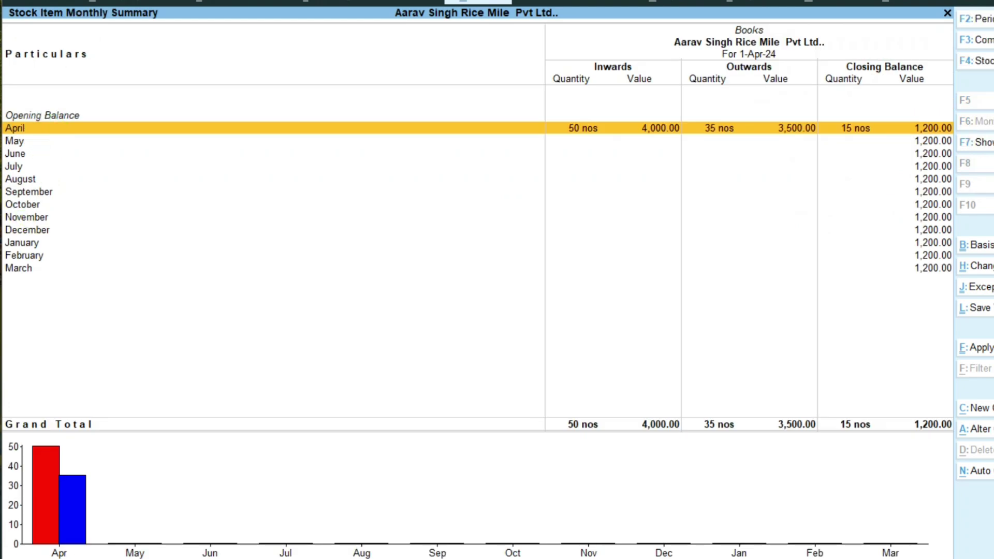
key("Return")
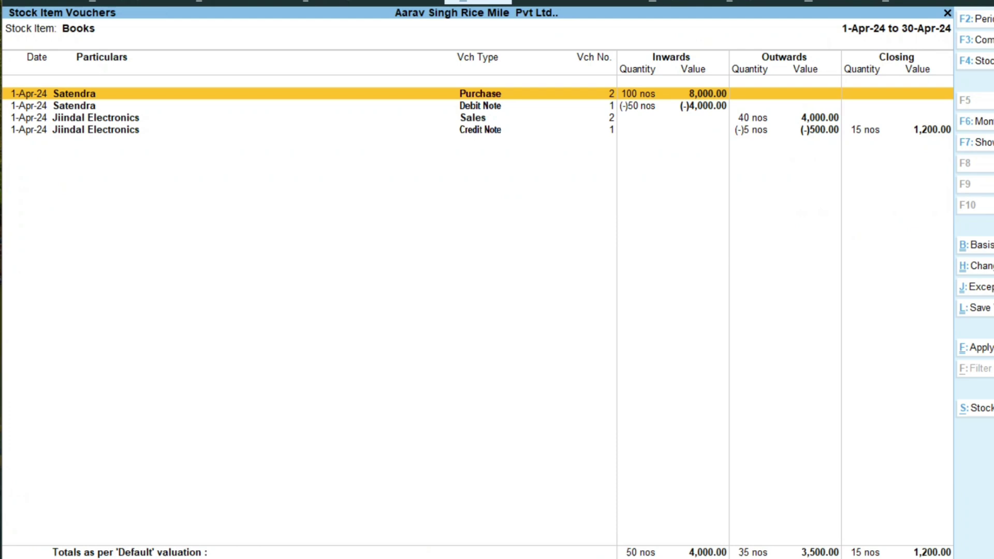
key("ctrl+n")
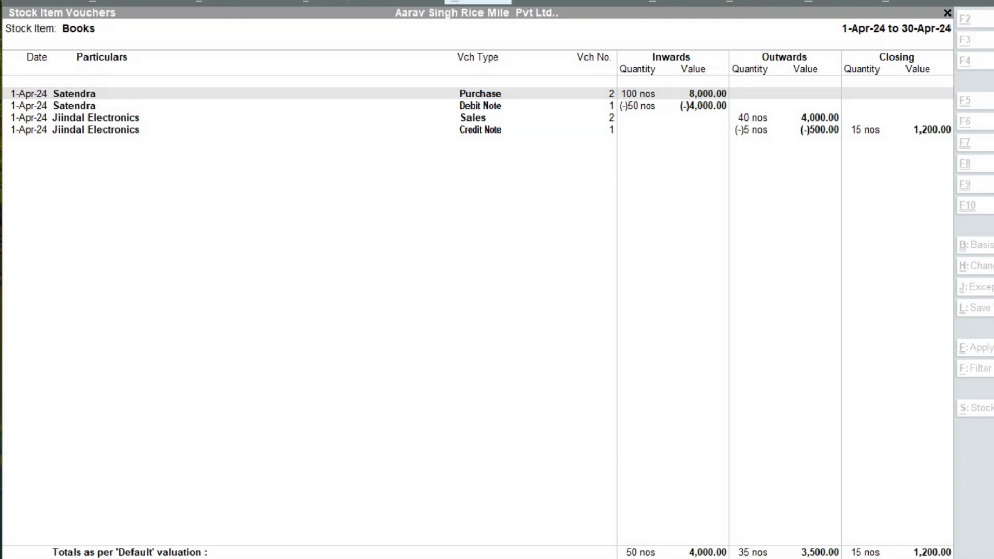
key("Escape")
key("Escape")
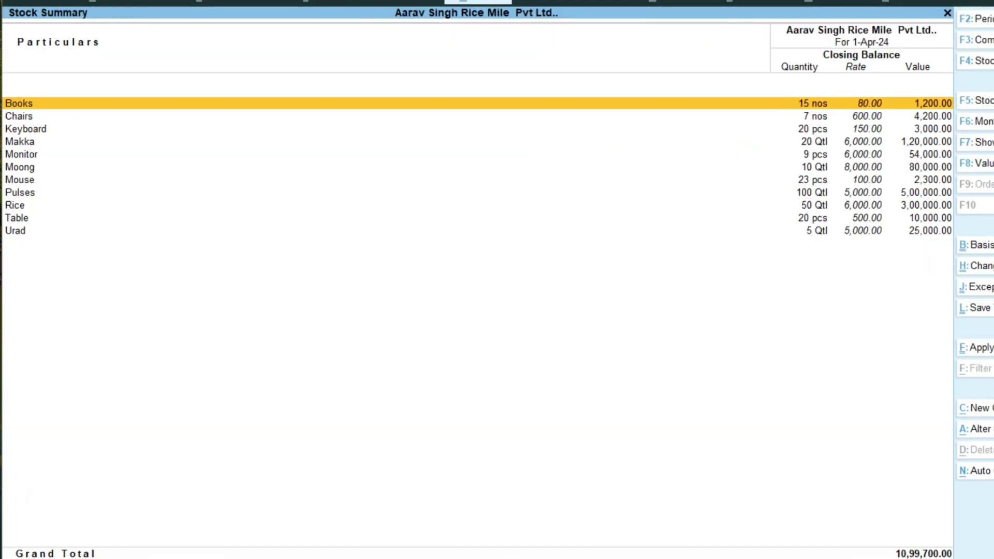
Step: Drill into the April vouchers of Chairs to check inward, outward and closing quantities, and return to the Stock Summary
key("Down")
key("Return")
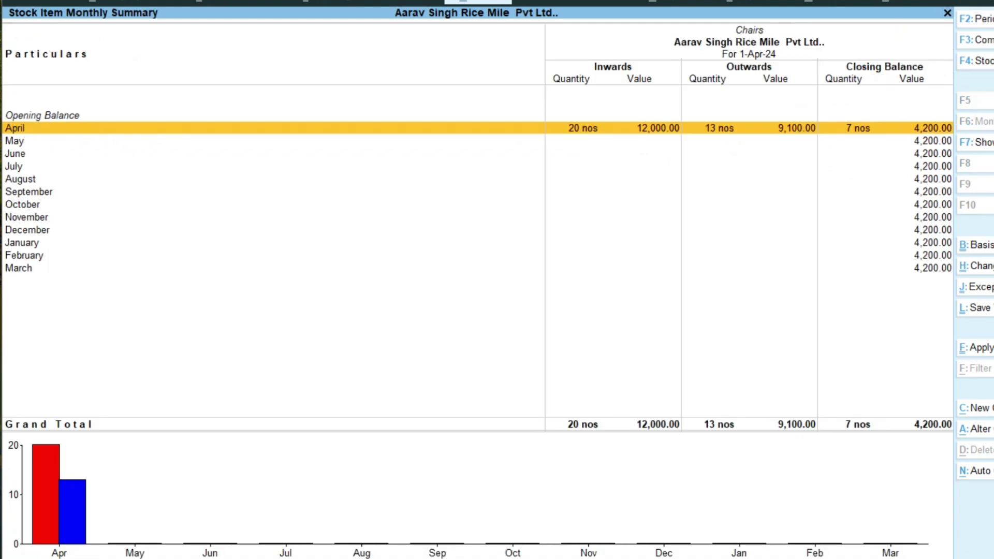
key("Return")
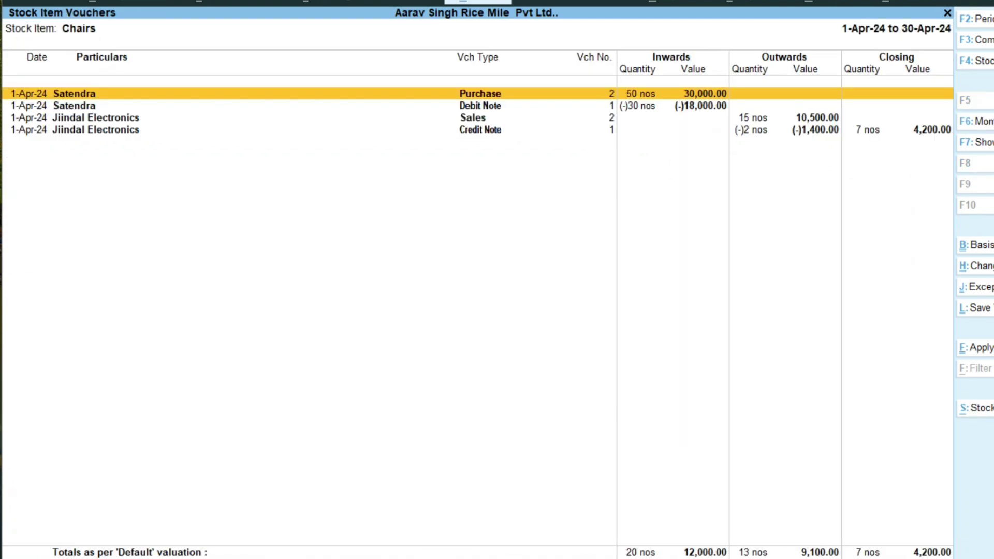
key("Return")
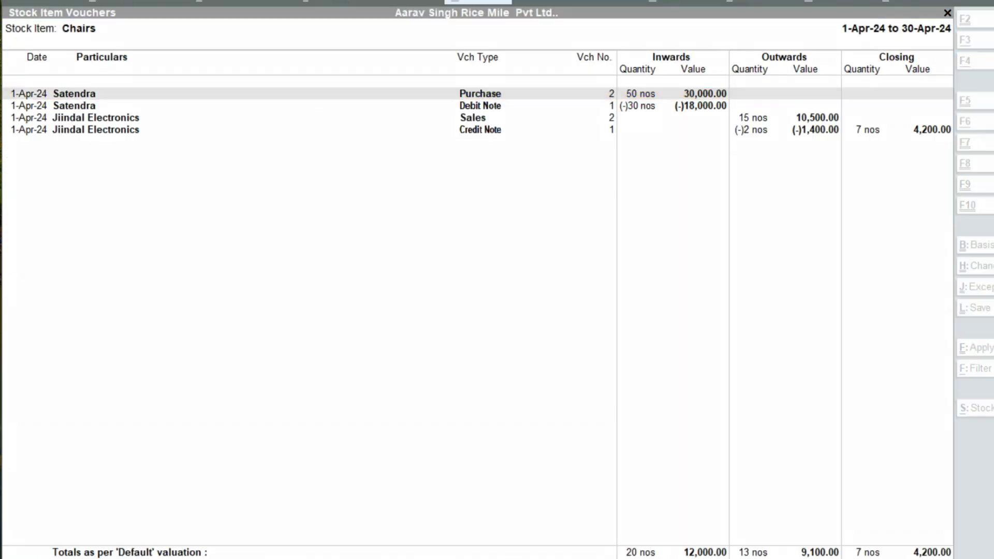
mouse_move(112, 100)
left_mouse_down()
mouse_move(443, 84)
mouse_move(454, 99)
left_mouse_up()
left_click_drag(521, 91, 655, 97)
left_click_drag(460, 106, 642, 110)
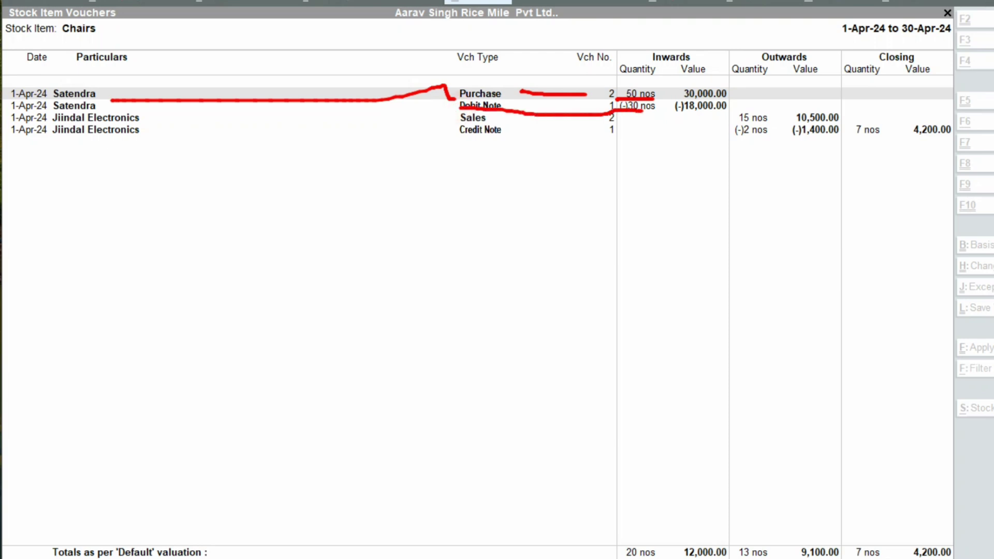
left_click_drag(497, 121, 731, 118)
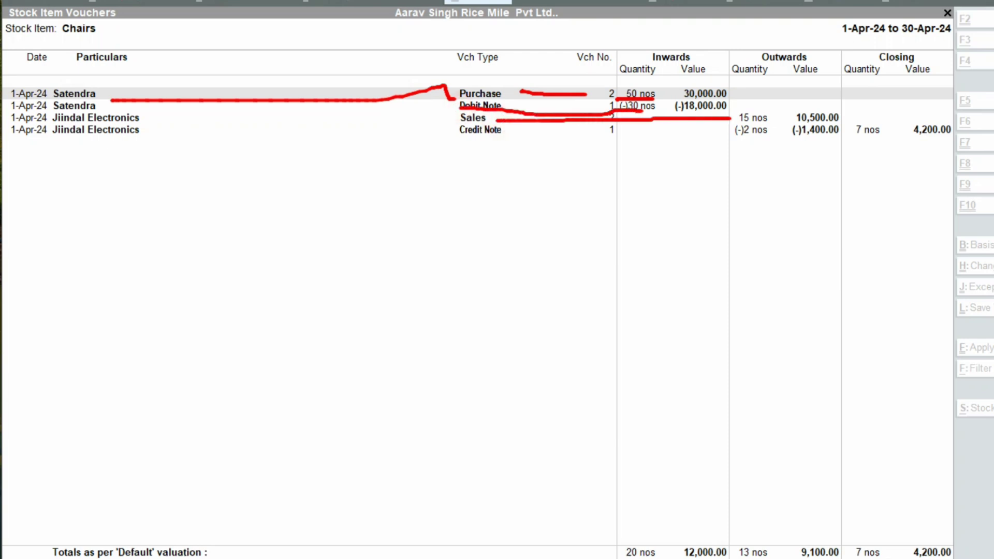
left_click_drag(512, 133, 731, 136)
mouse_move(888, 150)
left_mouse_down()
mouse_move(843, 141)
mouse_move(885, 108)
mouse_move(950, 120)
mouse_move(959, 141)
mouse_move(888, 152)
left_mouse_up()
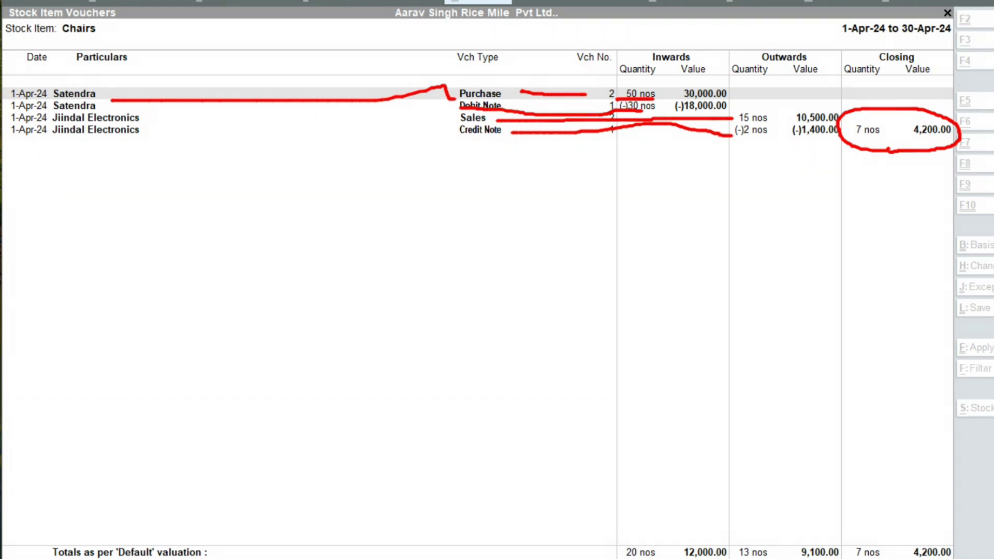
left_click(911, 178)
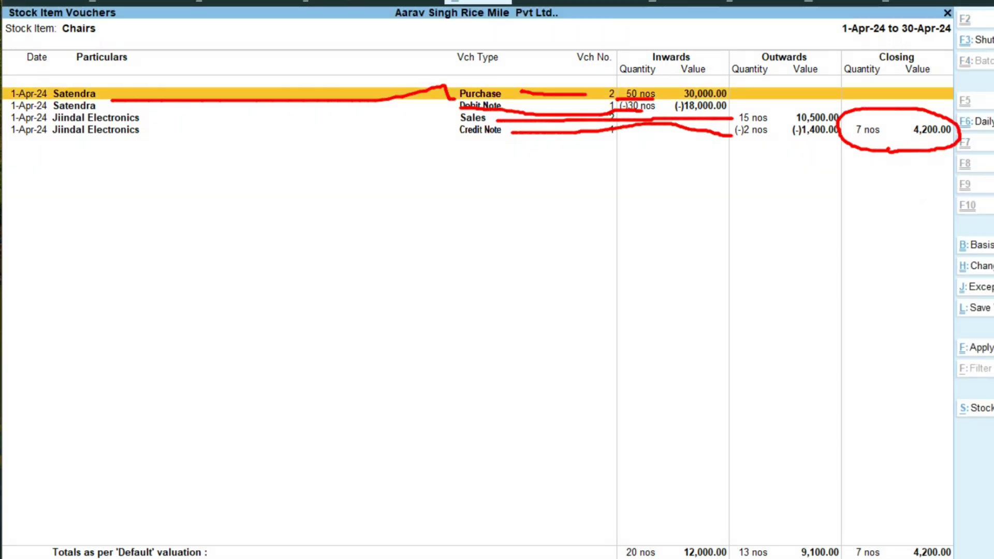
key("Escape")
key("Escape")
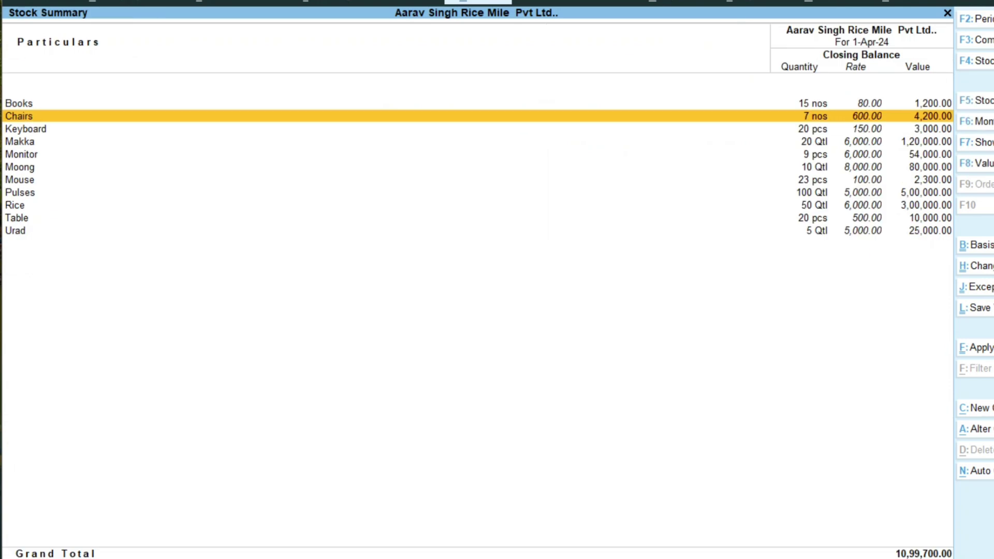
Step: Drill into the April vouchers of Keyboard, go through its entries, and return to the Stock Summary
key("Down")
key("Return")
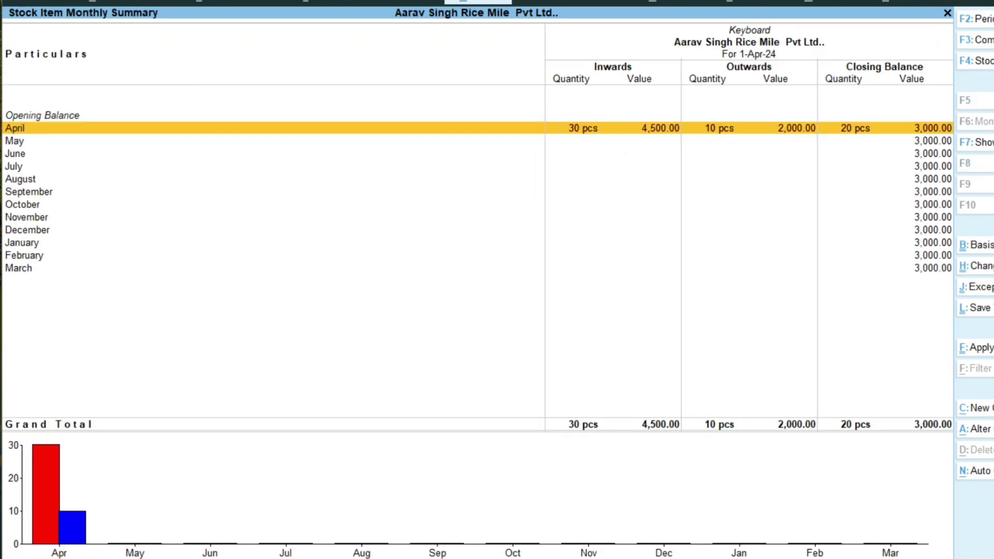
key("Return")
key("Down")
key("Down")
key("Down")
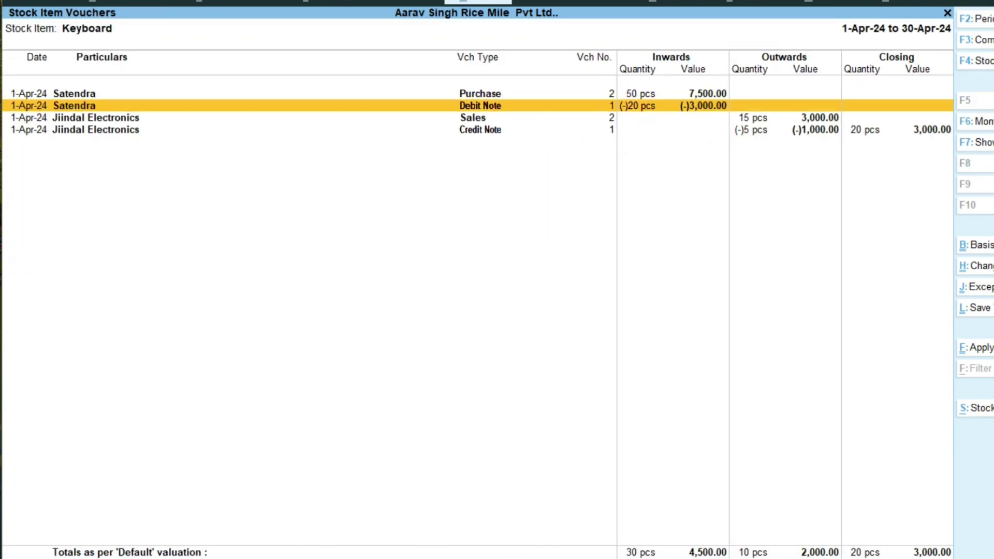
key("Up")
key("Up")
key("Up")
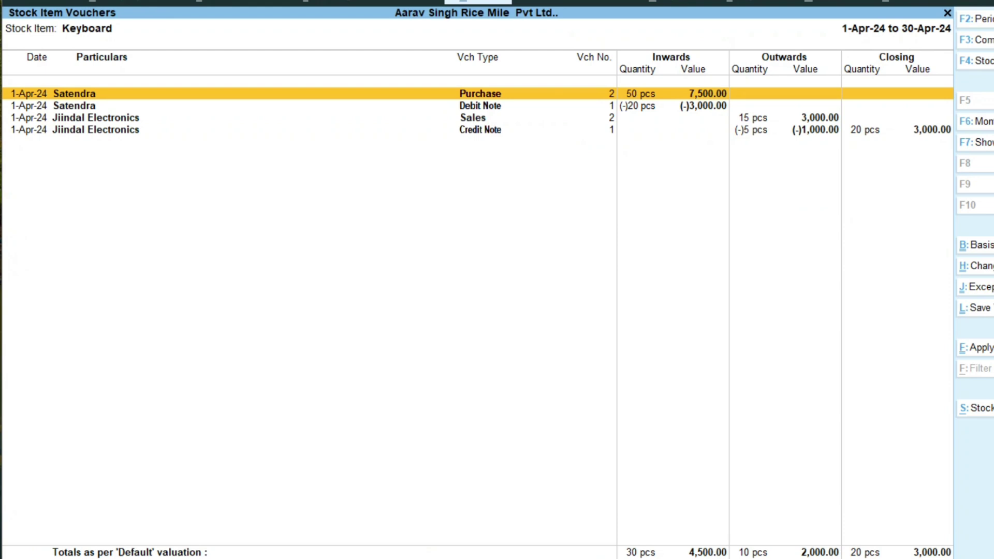
key("Escape")
key("Escape")
Step: Drill into the April vouchers of Monitor to examine its purchase, debit note, sales and credit note entries, and return to the Stock Summary
key("Down")
key("Down")
key("Down")
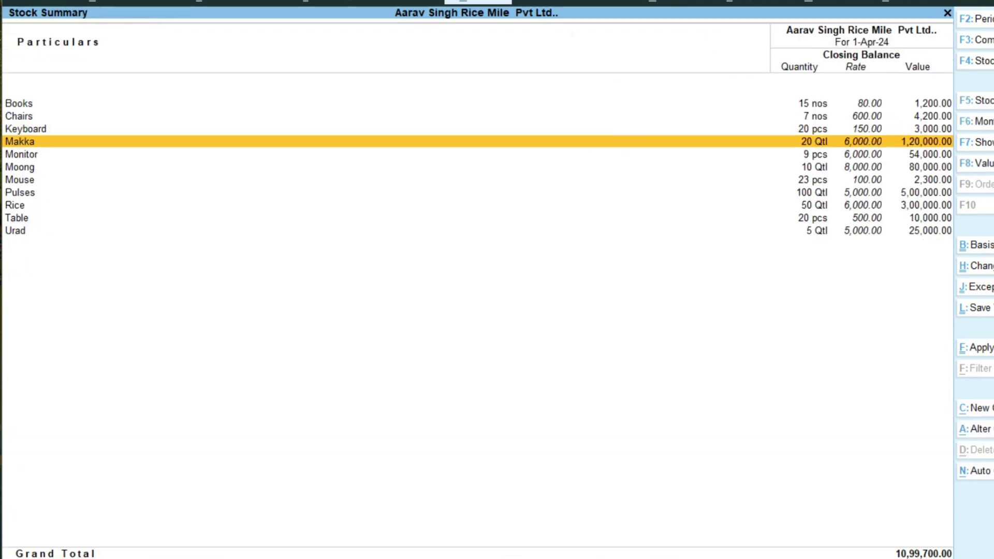
key("Up")
key("Return")
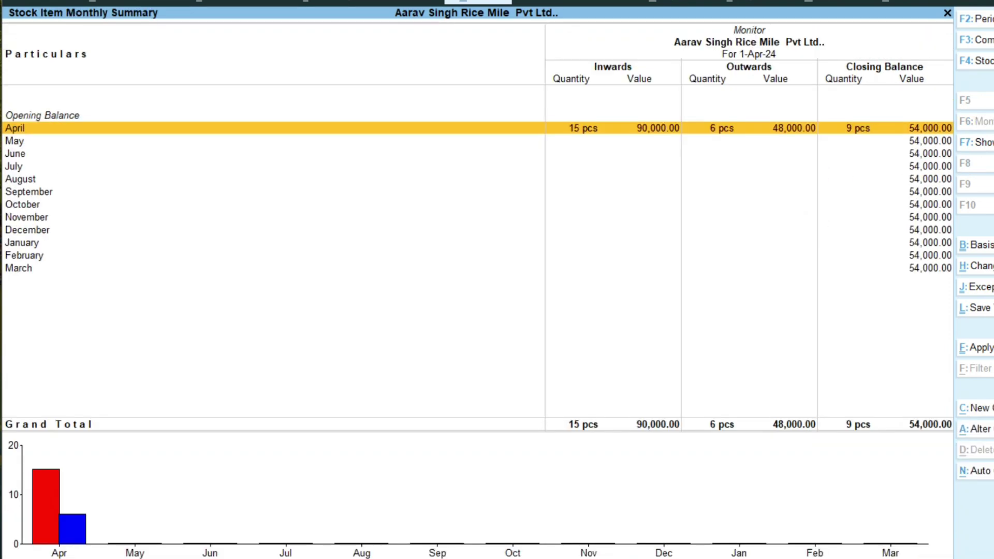
key("Return")
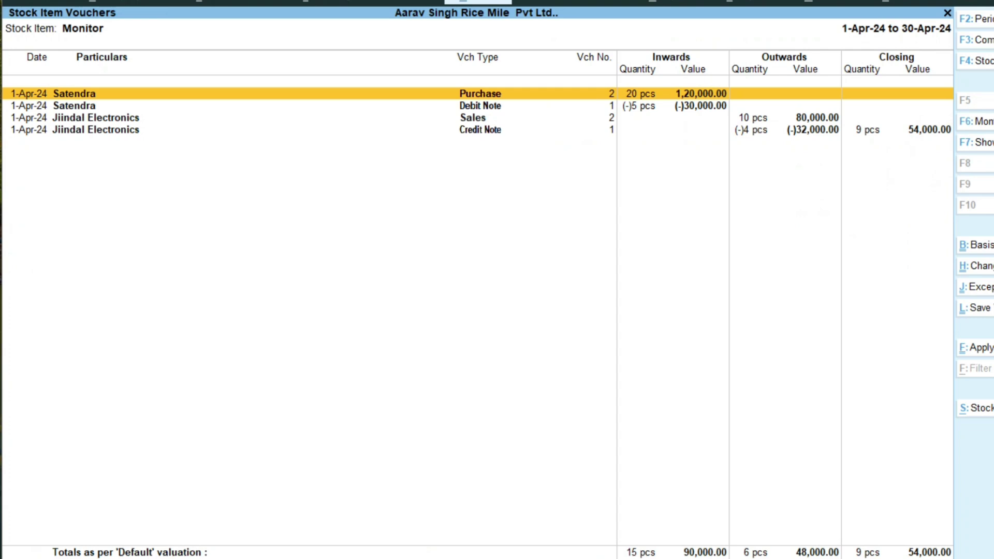
key("Down")
key("Down")
key("Down")
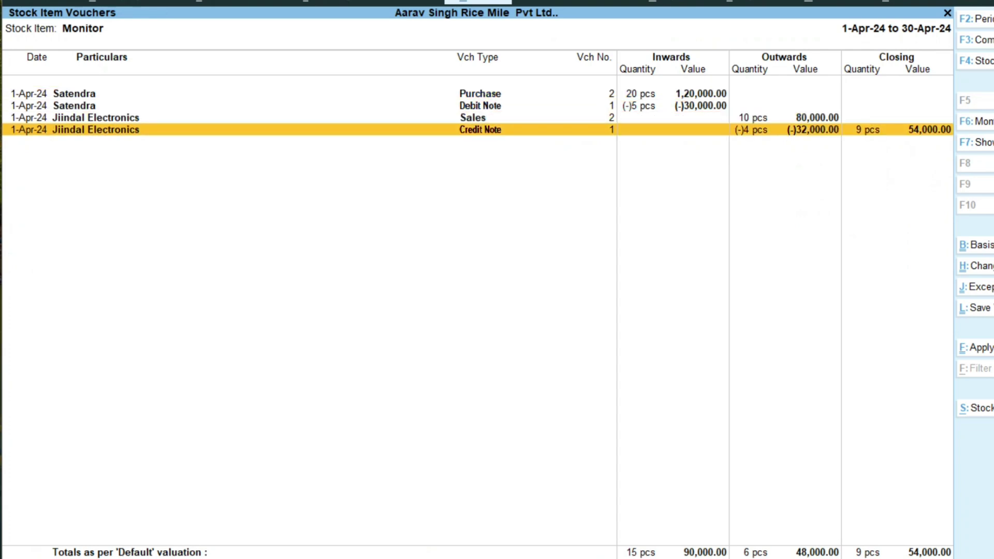
key("Up")
key("Up")
key("Up")
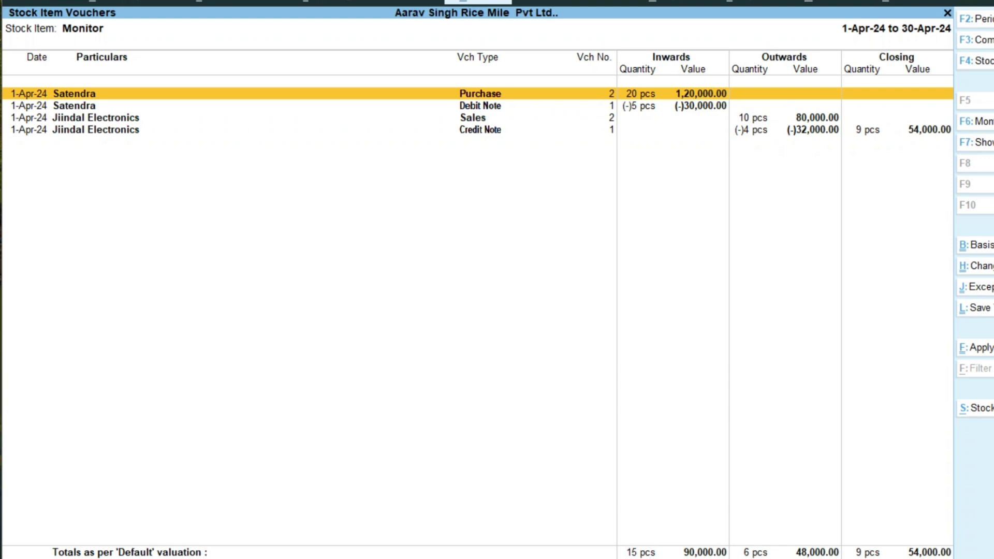
key("Down")
key("Down")
key("Down")
key("Escape")
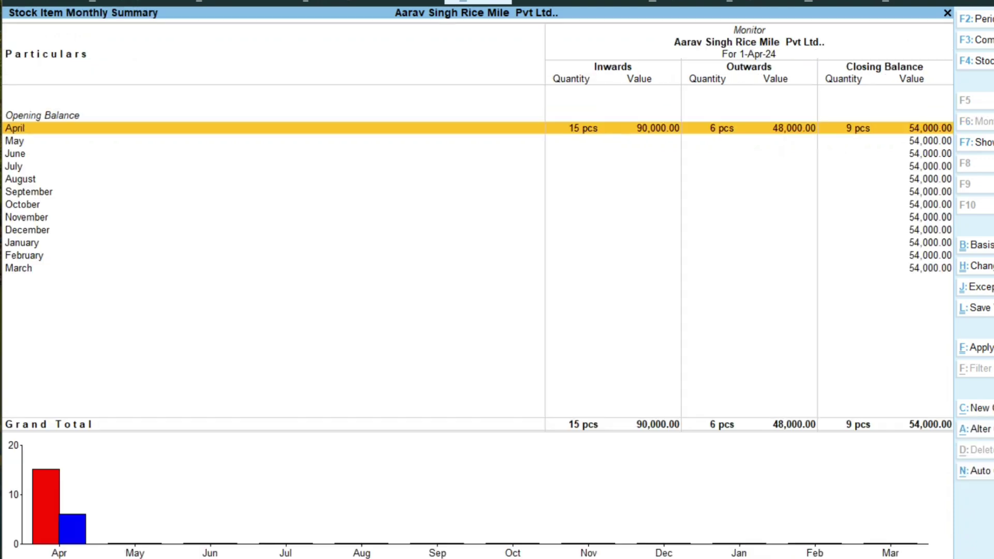
key("Escape")
Step: Review the April stock vouchers of Mouse and return to the Gateway of Tally without quitting
key("Down")
key("Down")
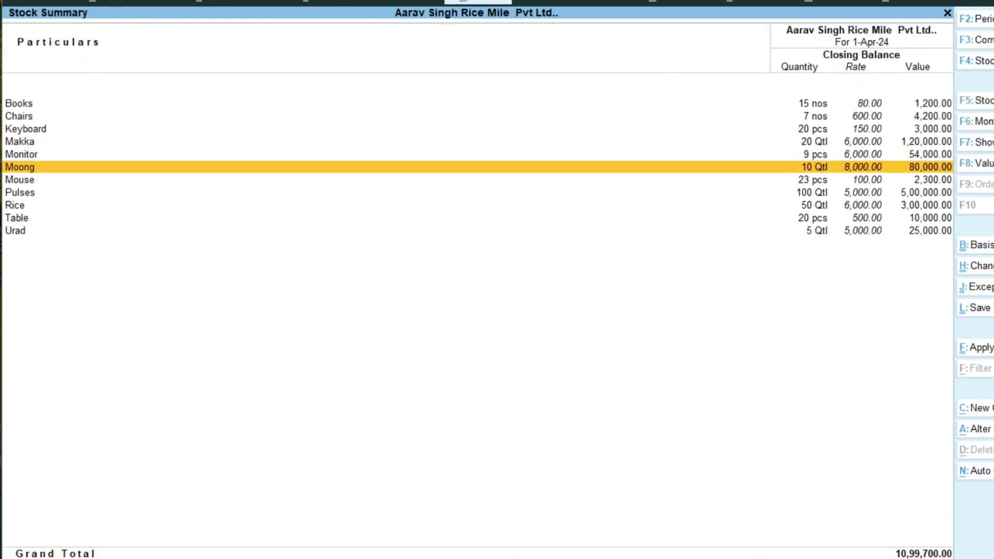
key("Return")
key("Return")
key("Down")
key("Down")
key("Down")
key("Escape")
key("Escape")
key("Escape")
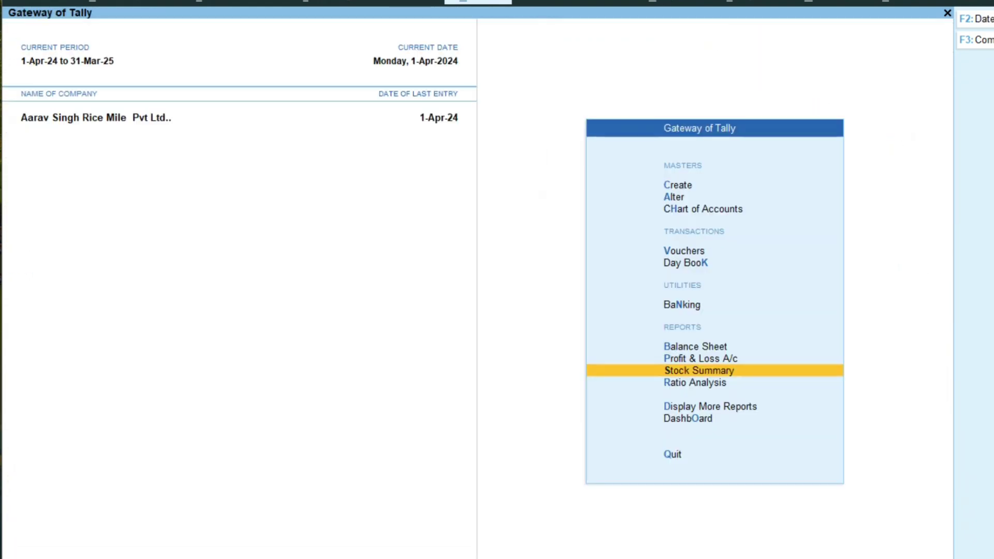
key("Escape")
key("n")
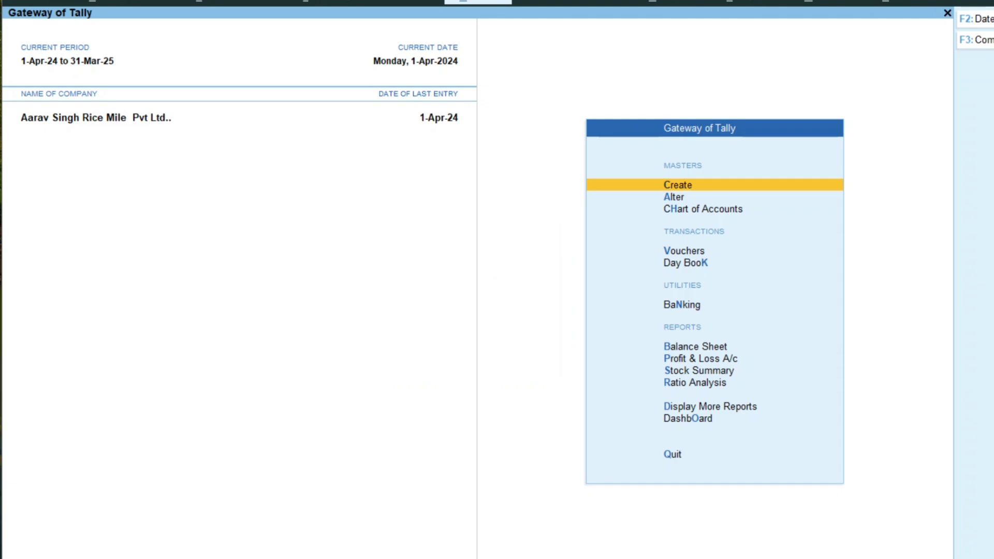
Step: Open the Profit & Loss A/c report from the Gateway of Tally
key("Down")
key("Down")
key("Down")
key("Down")
key("Down")
key("Down")
key("Down")
key("Down")
key("Down")
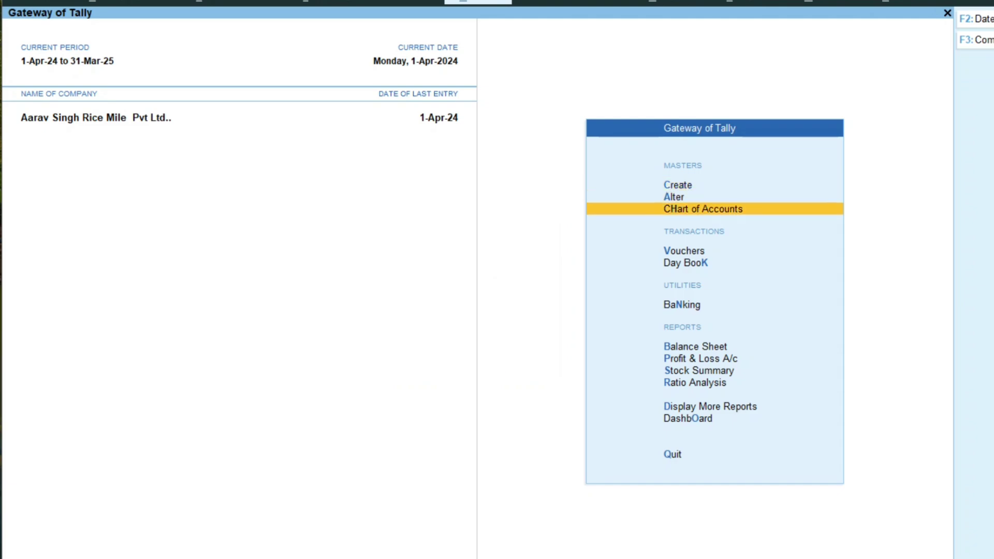
key("Up")
key("Up")
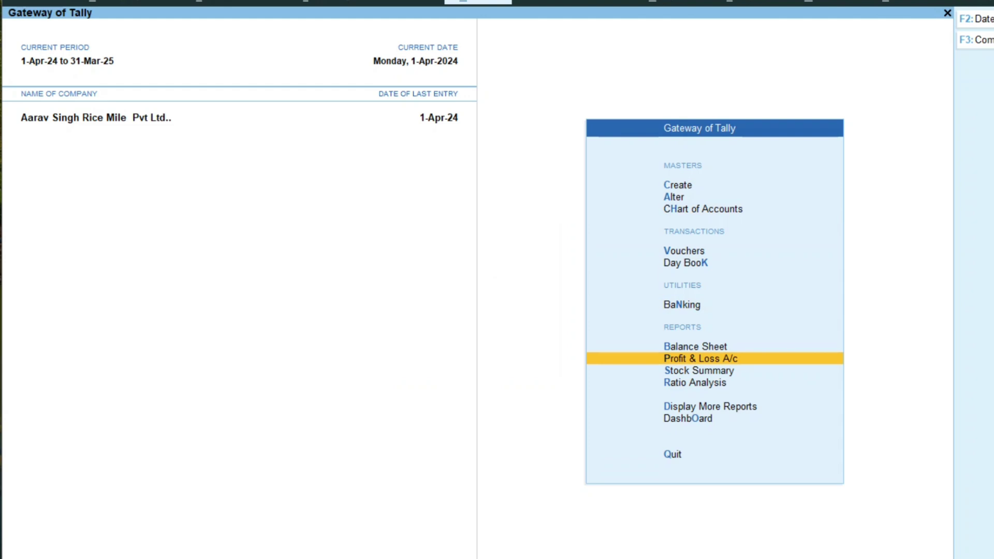
key("Return")
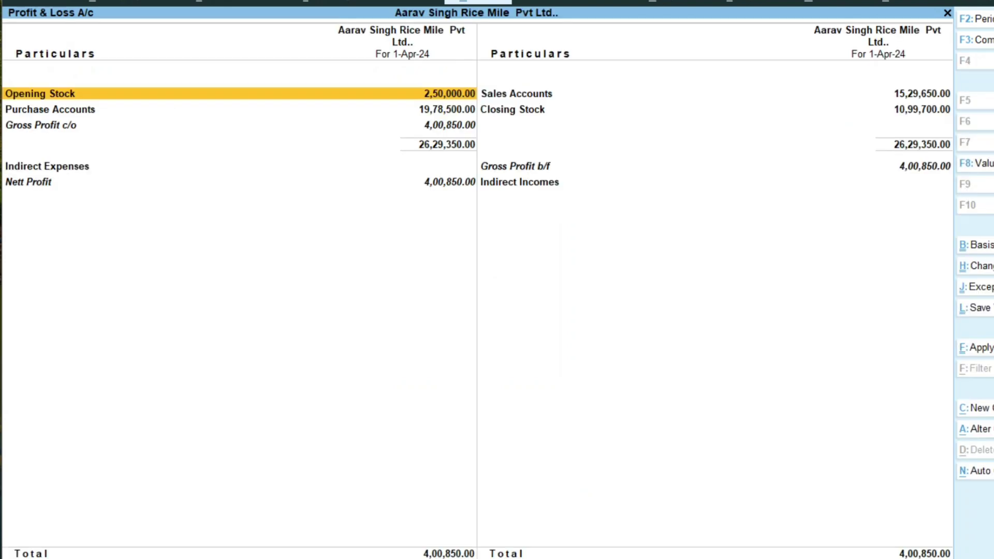